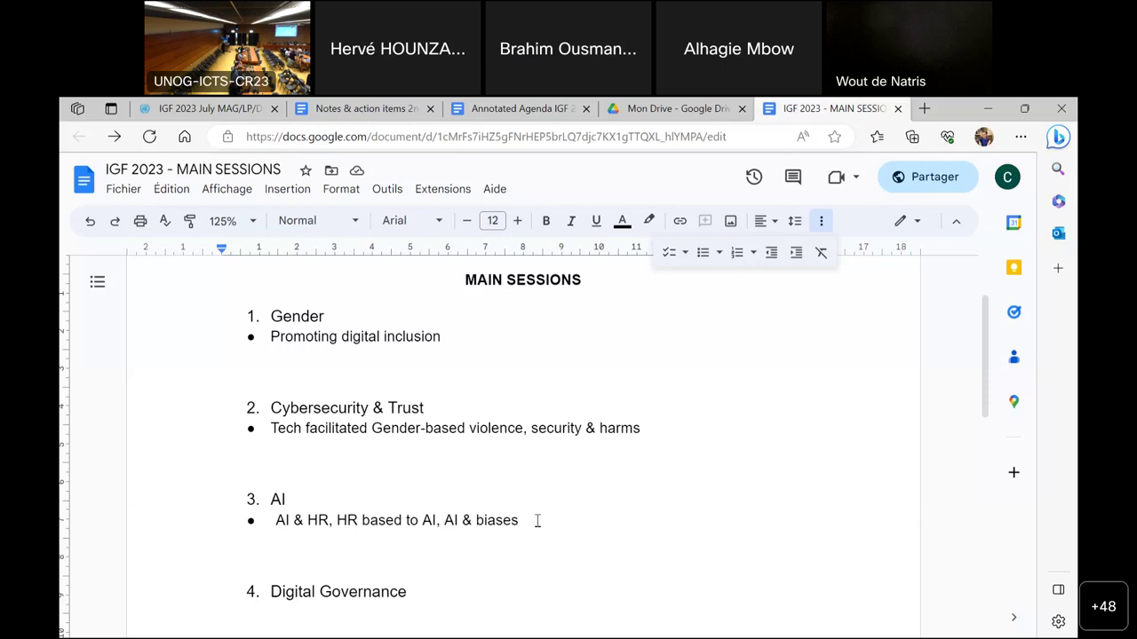
Step: Add the bullet "Not focus on EU perspectives" below the "AI & HR" bullet in the AI section
click(538, 521)
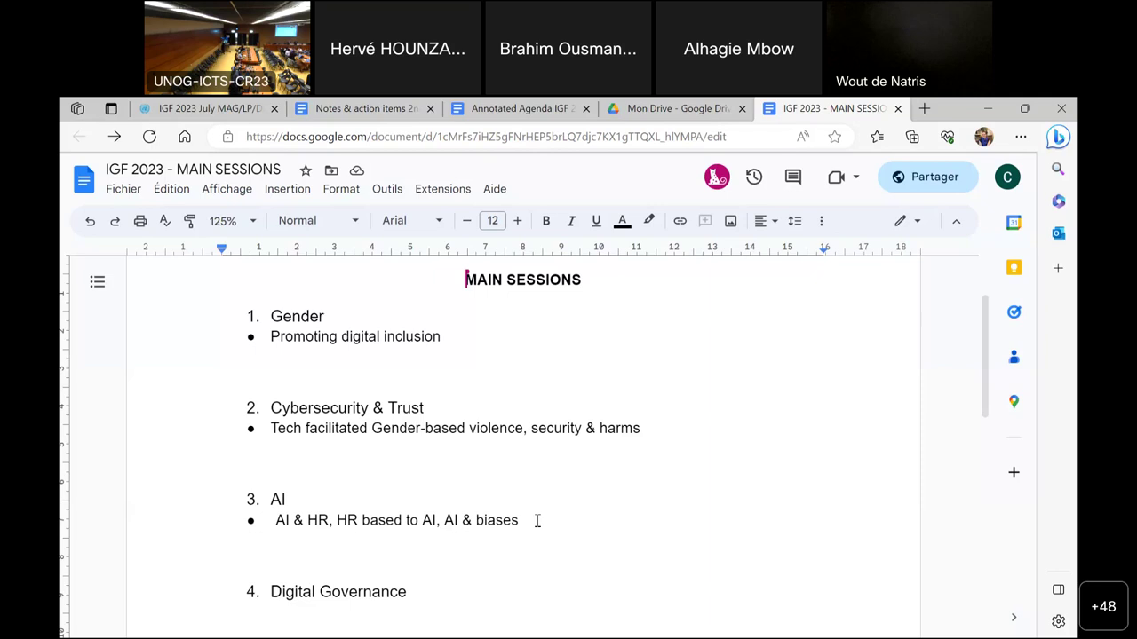
click(569, 518)
key(Return)
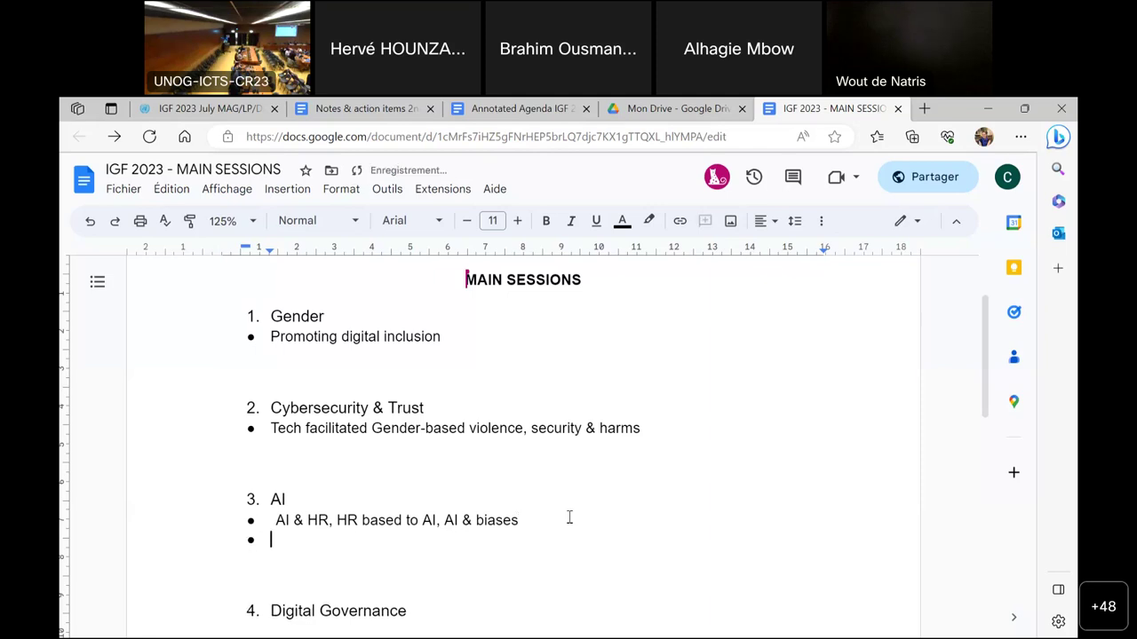
text(Not focus on EU )
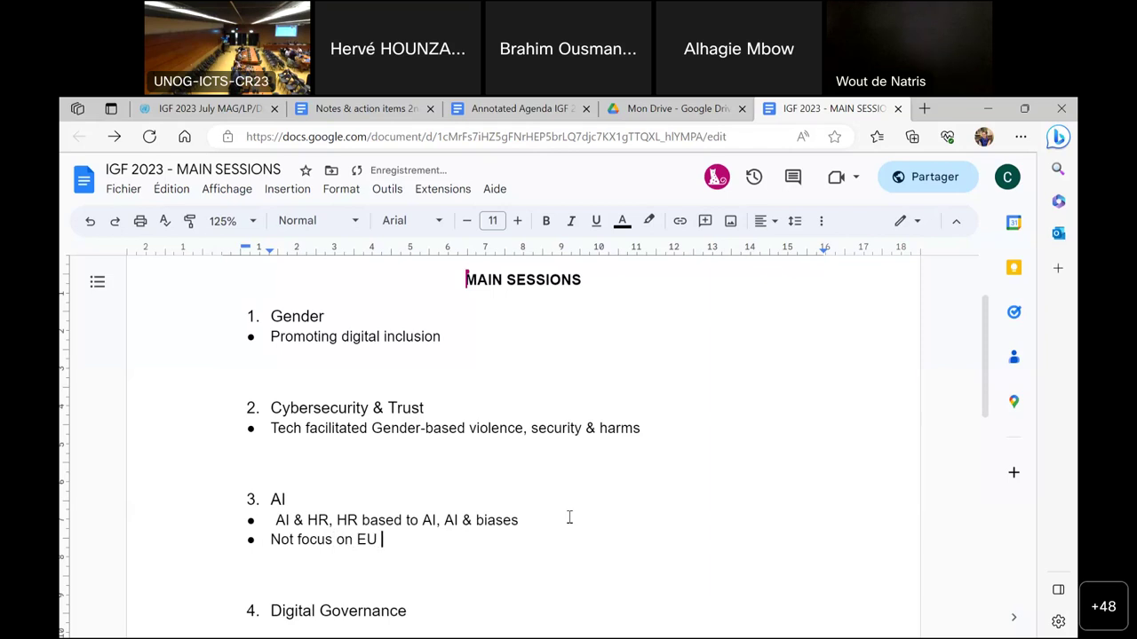
text(perspectives)
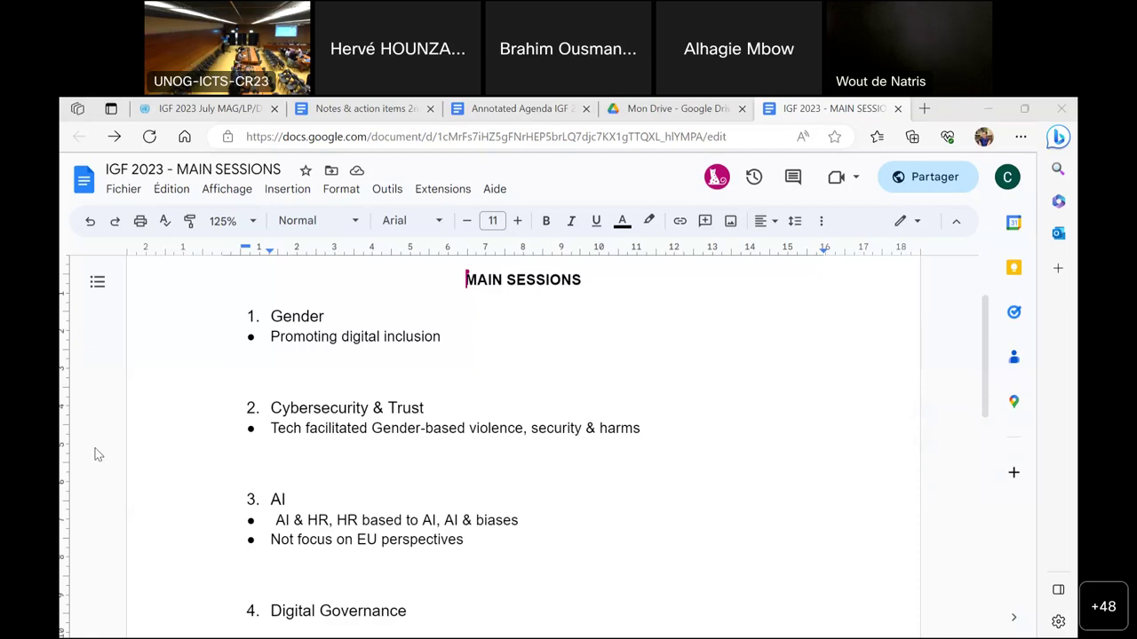
Step: Insert a blank line below the "MAIN SESSIONS" title and align it left
click(995, 101)
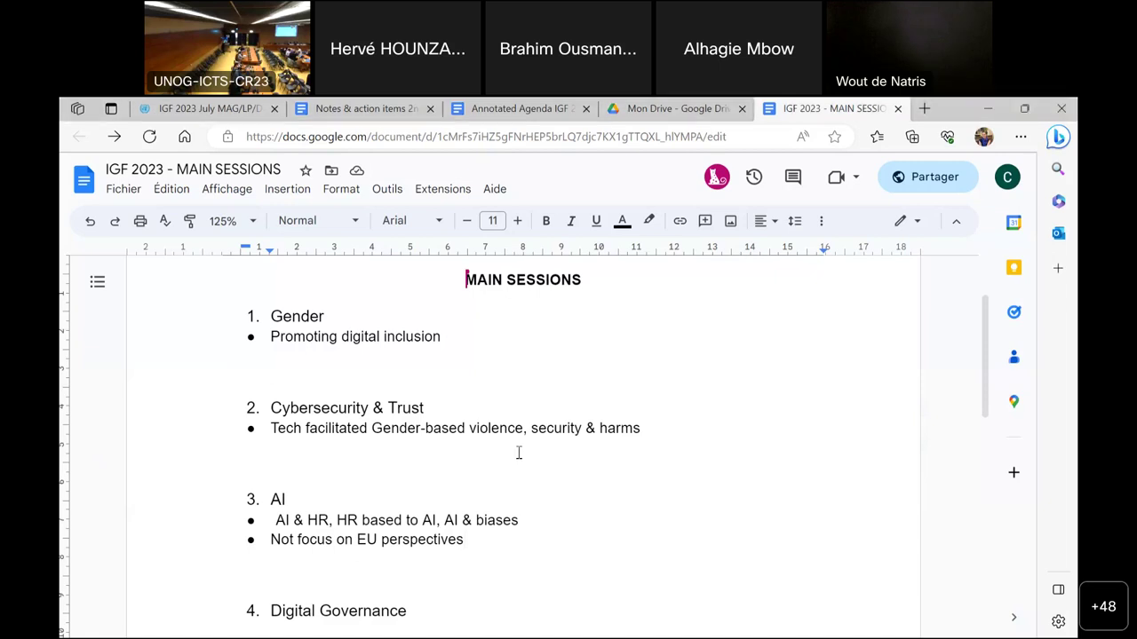
click(614, 286)
key(Return)
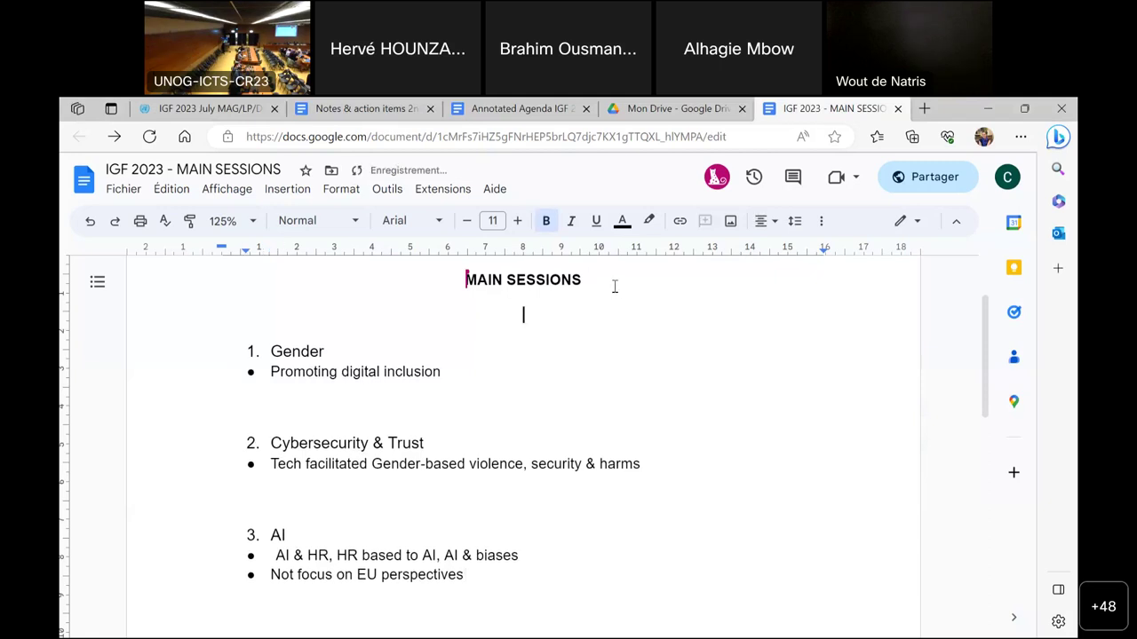
click(762, 222)
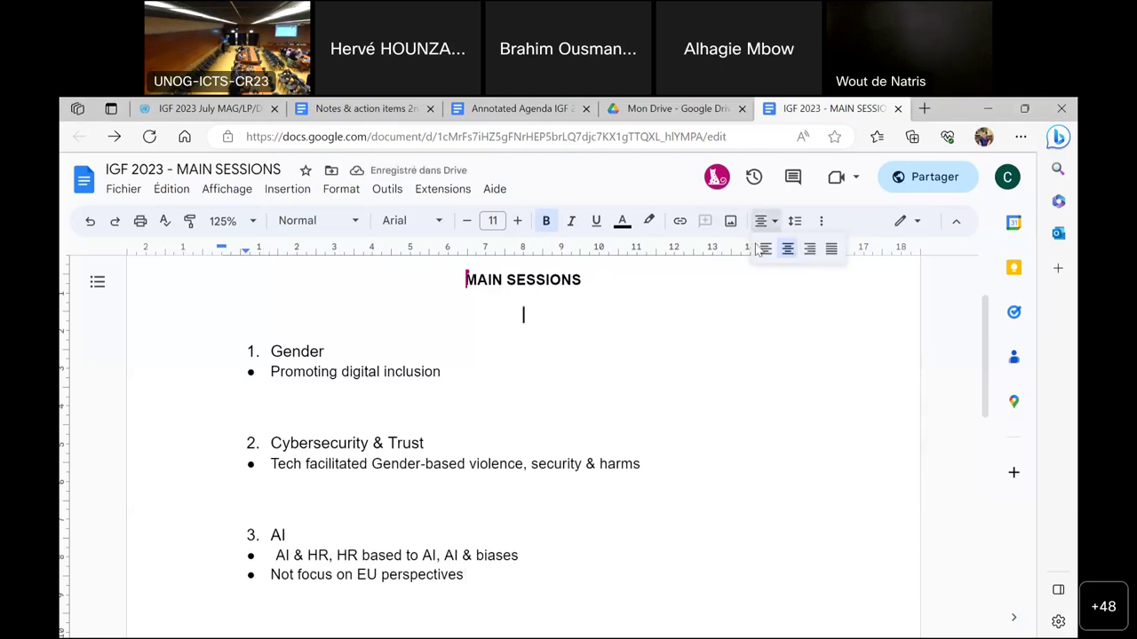
click(765, 249)
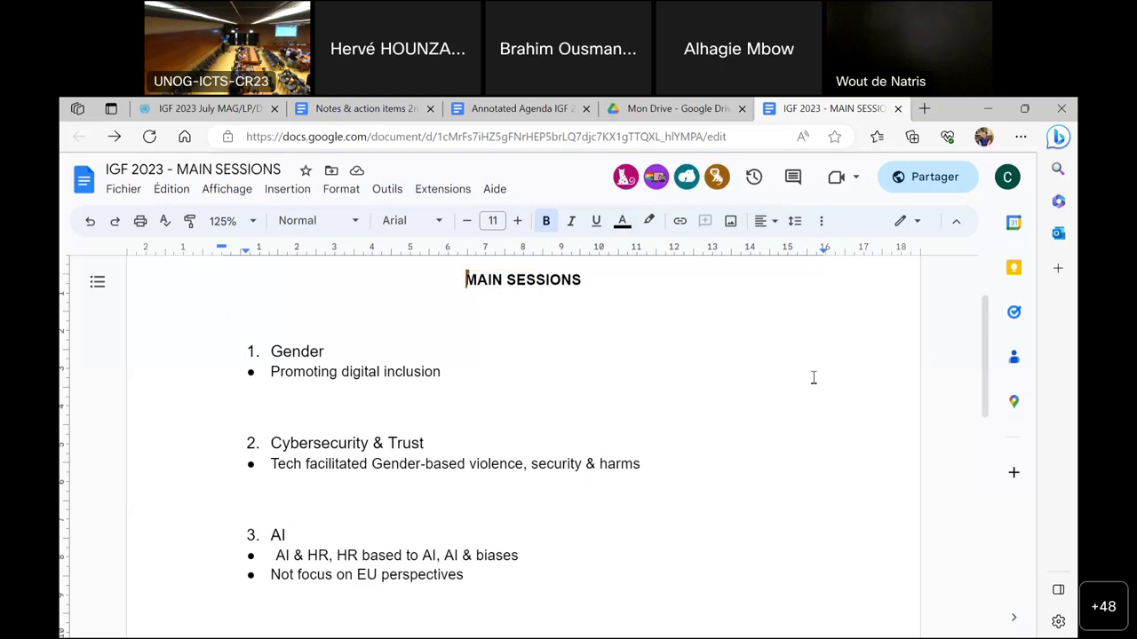
Step: Add the bullet "AI & other technologies" below the EU perspectives bullet in the AI section
click(490, 573)
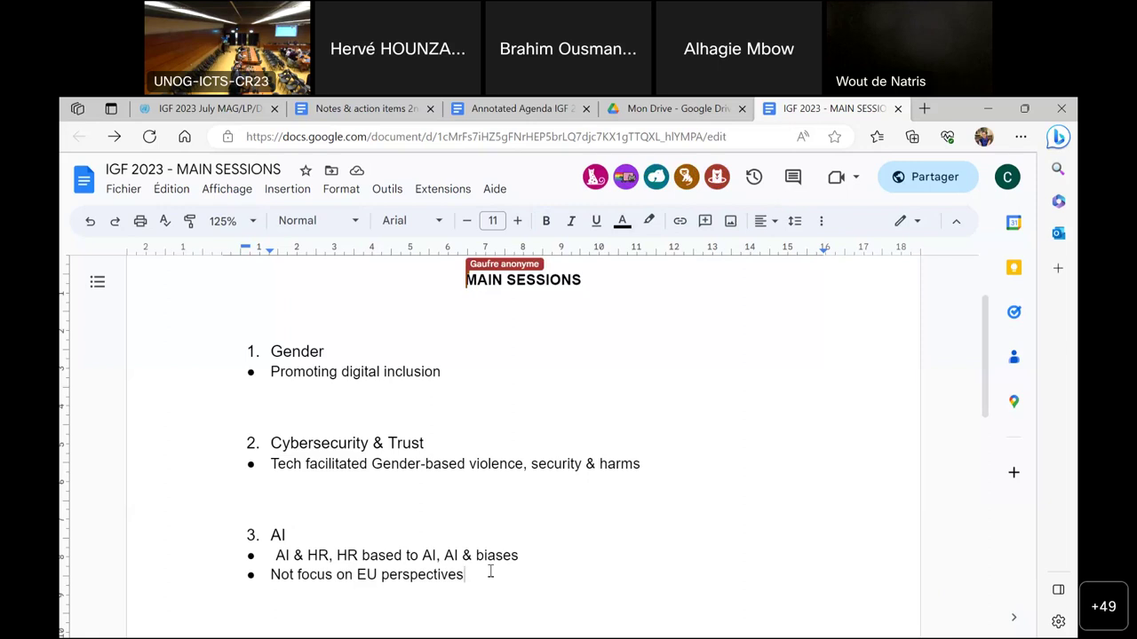
key(Return)
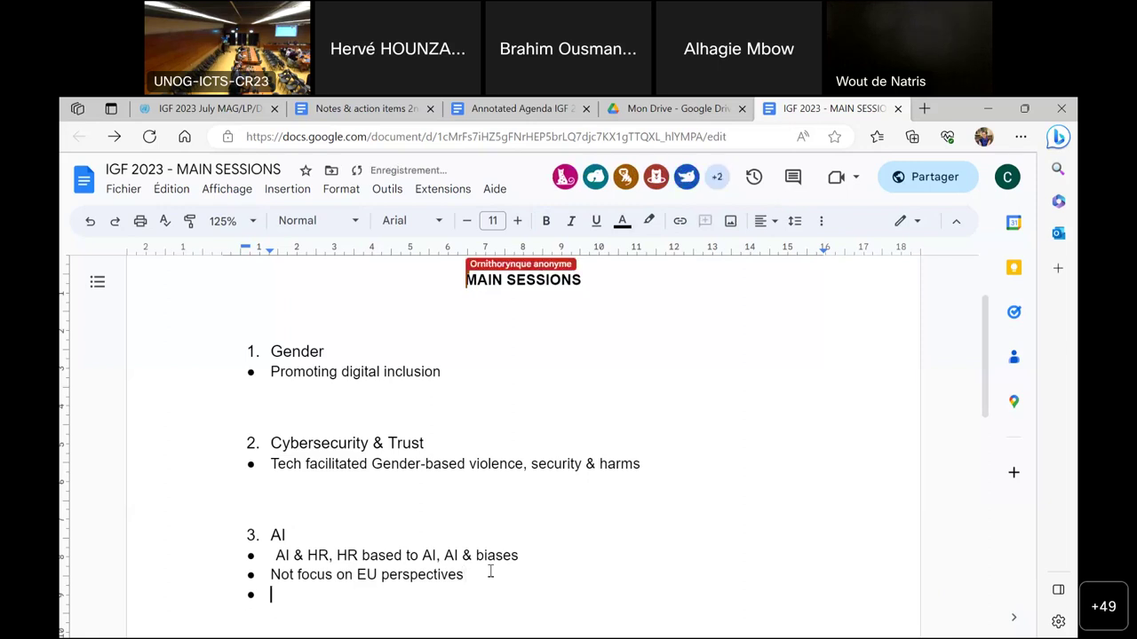
text(AI)
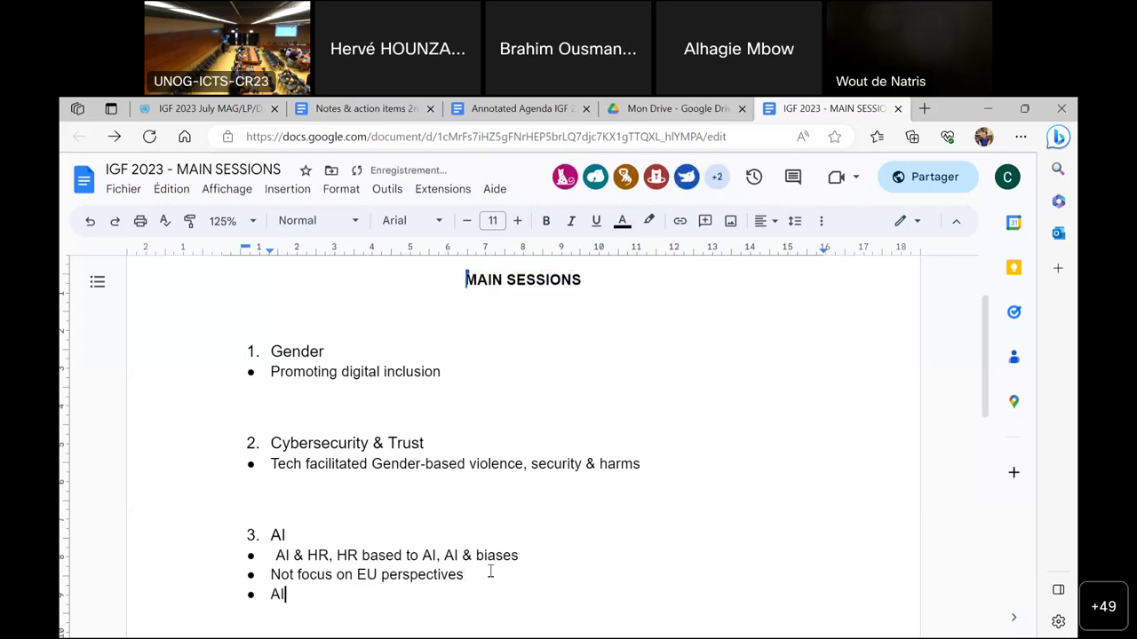
text( & other technologies)
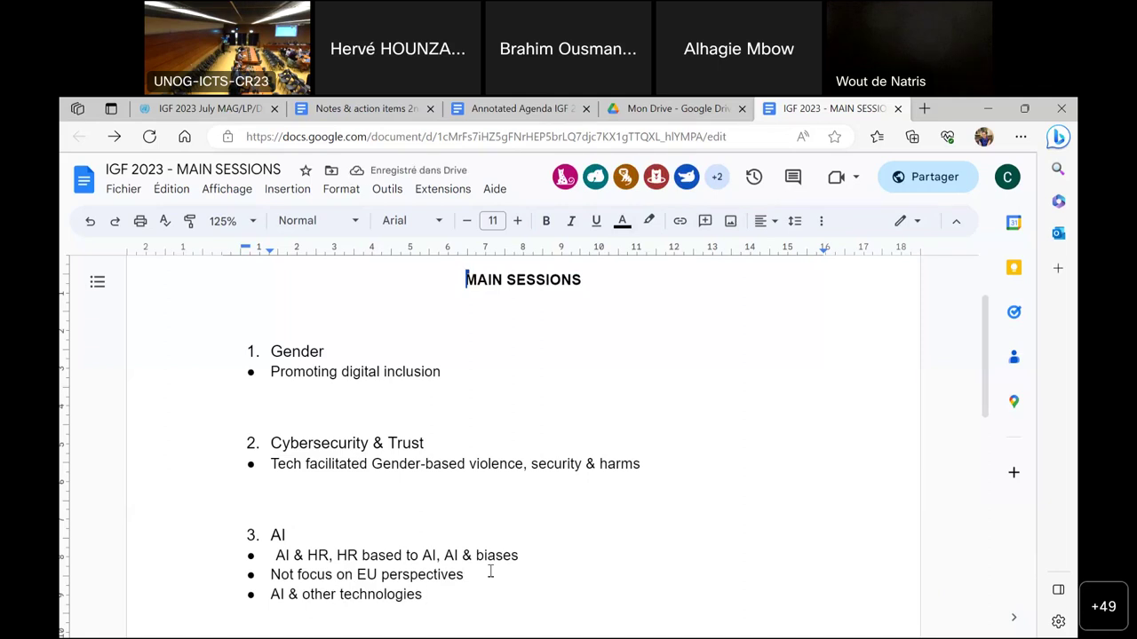
Step: Replace the "&" in the "AI & other technologies" bullet with "in combination with"
click(300, 595)
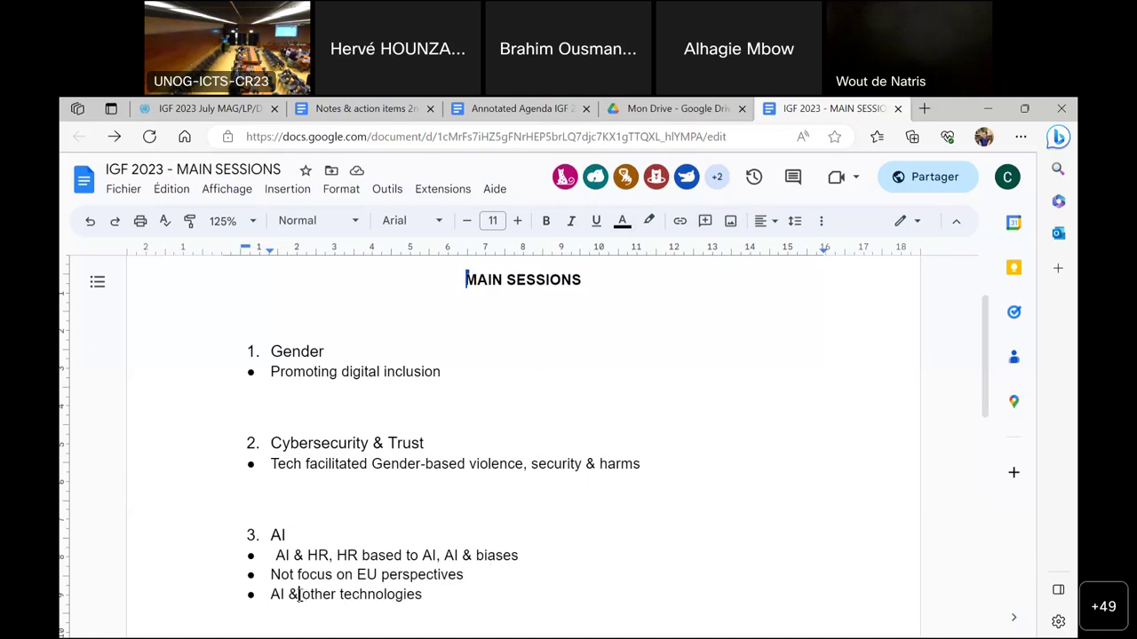
text(nation with)
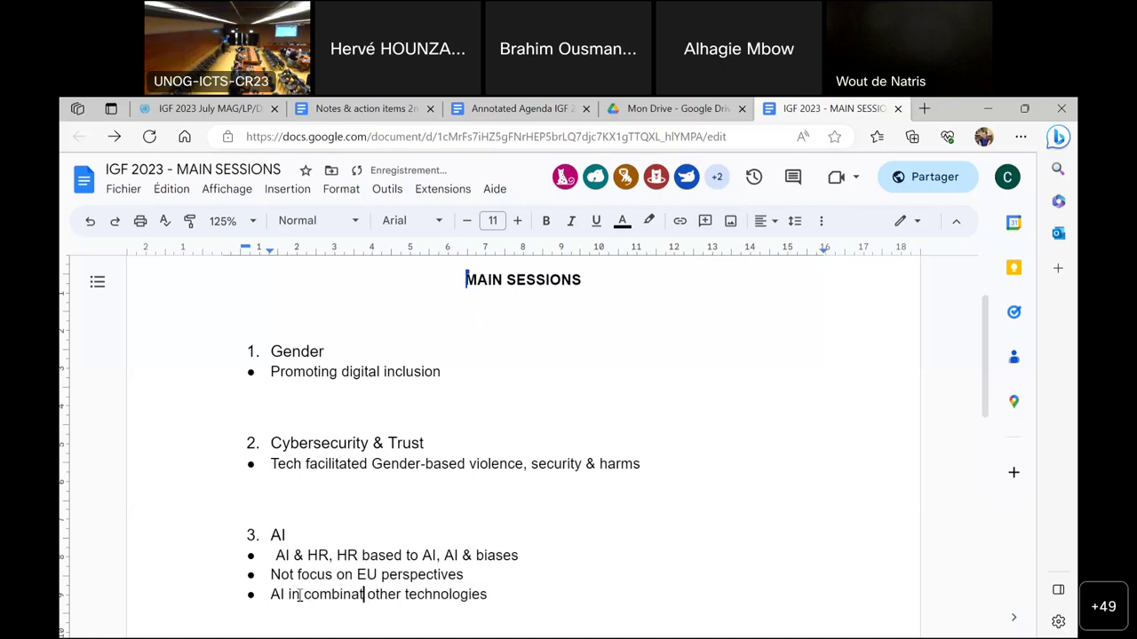
key(BackSpace)
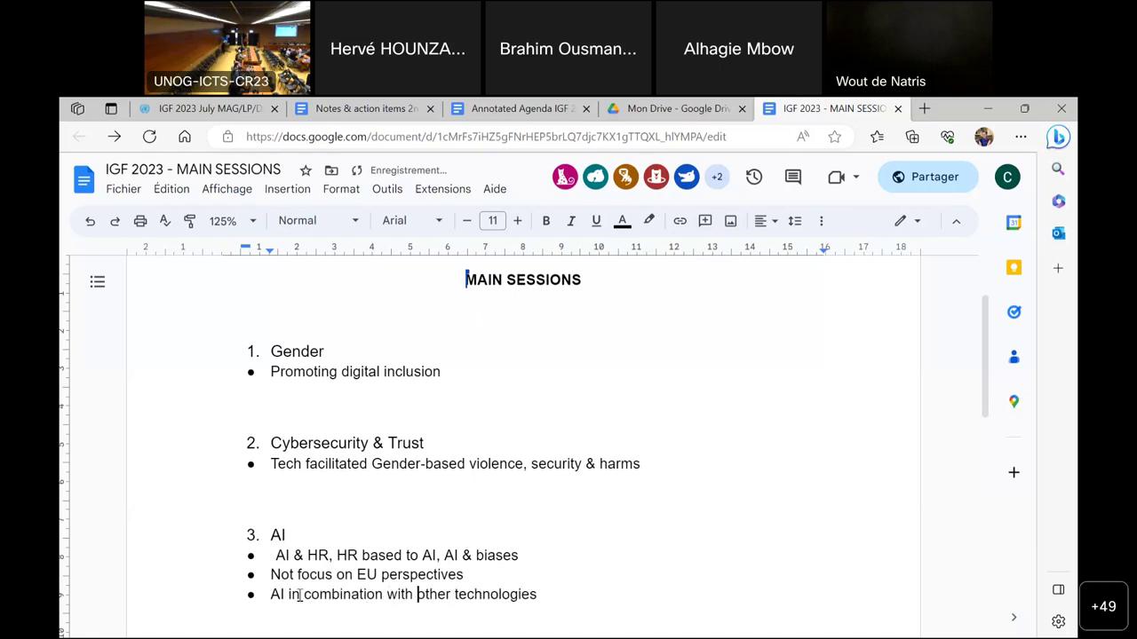
Step: Remove the extra spaces before "AI & HR" in the first bullet of the AI section
click(276, 555)
key(BackSpace)
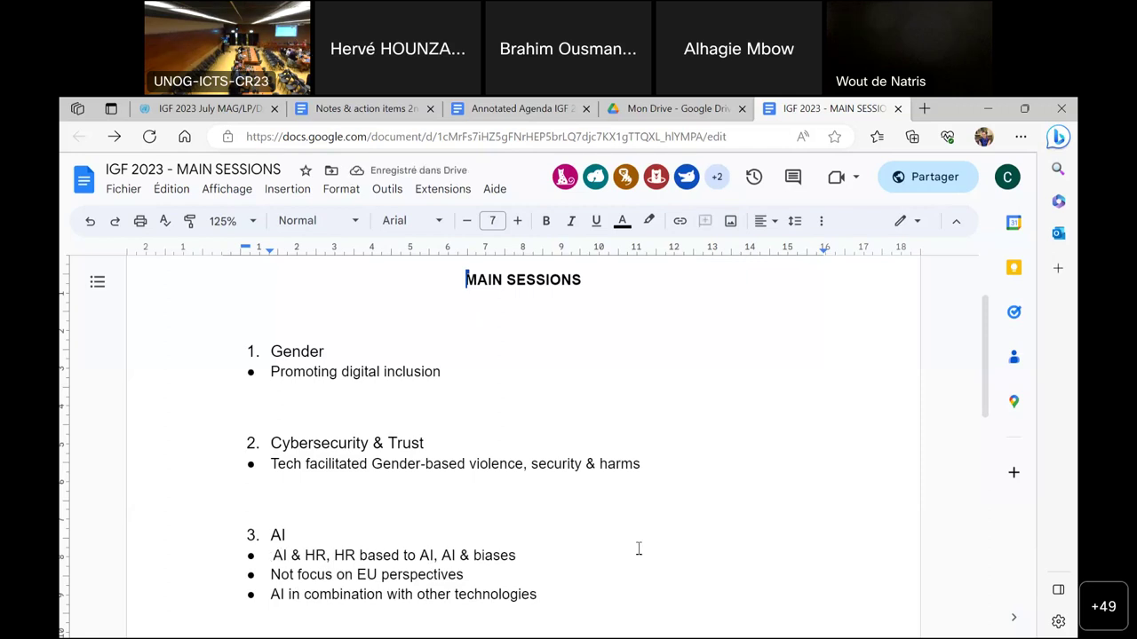
key(BackSpace)
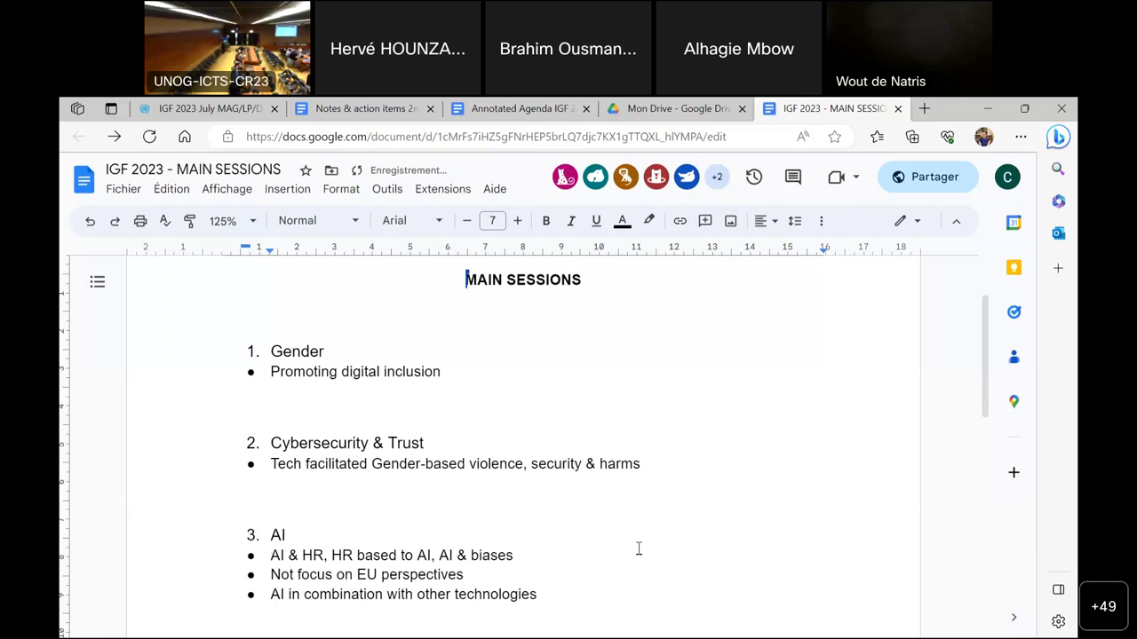
Step: Extend the EU perspectives bullet with ", incorporate the negative side of AI"
click(561, 594)
click(495, 575)
text(, ind)
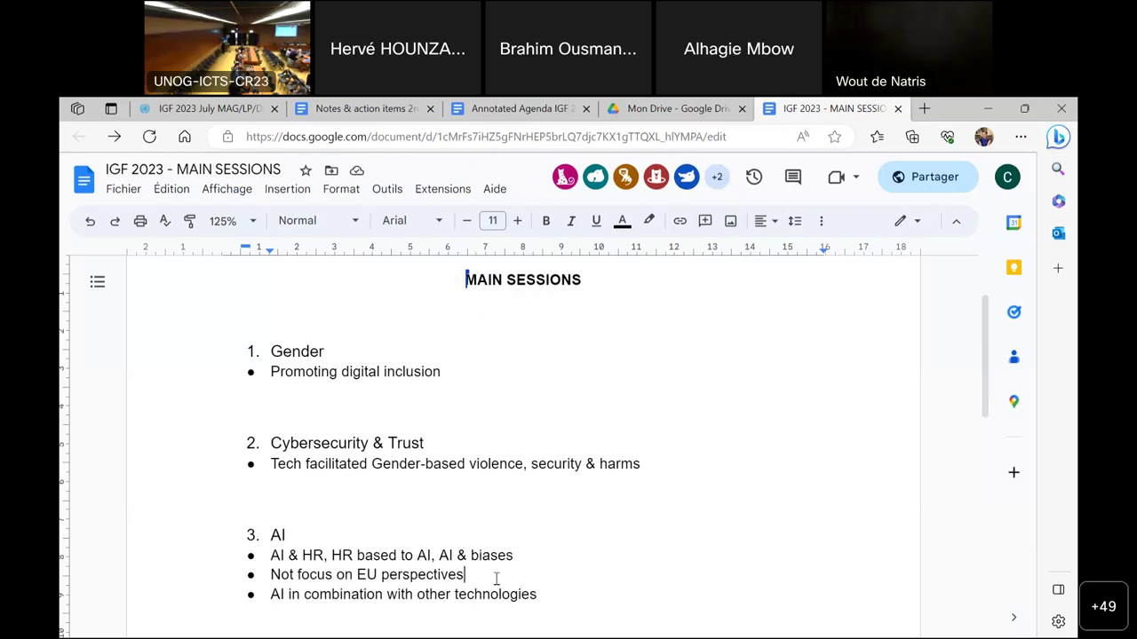
text(orpora)
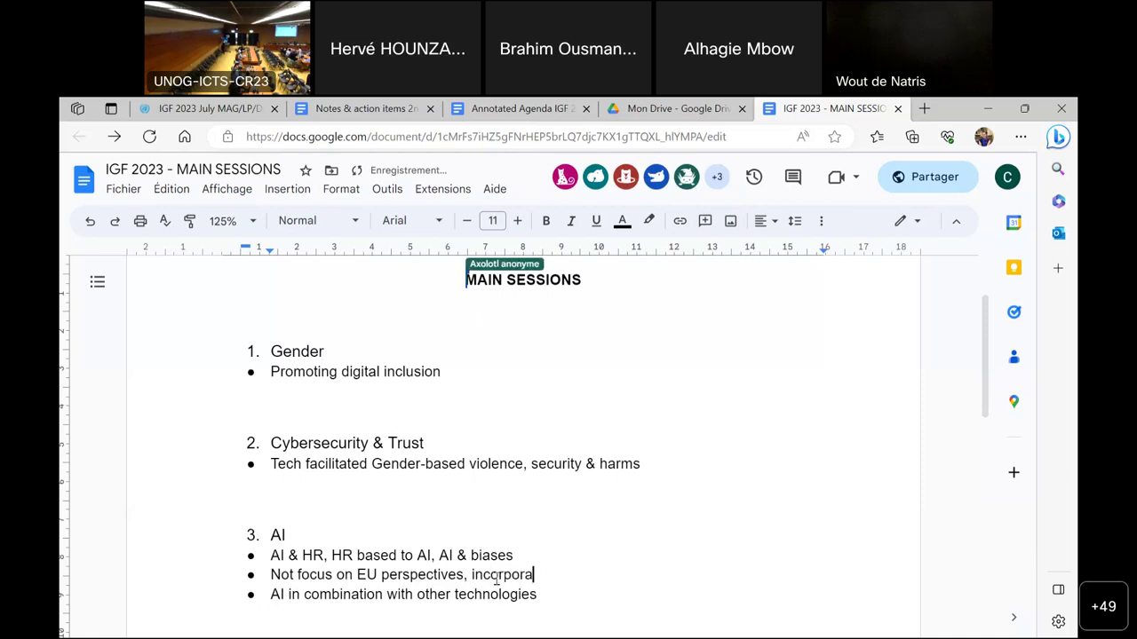
text(te the negative s)
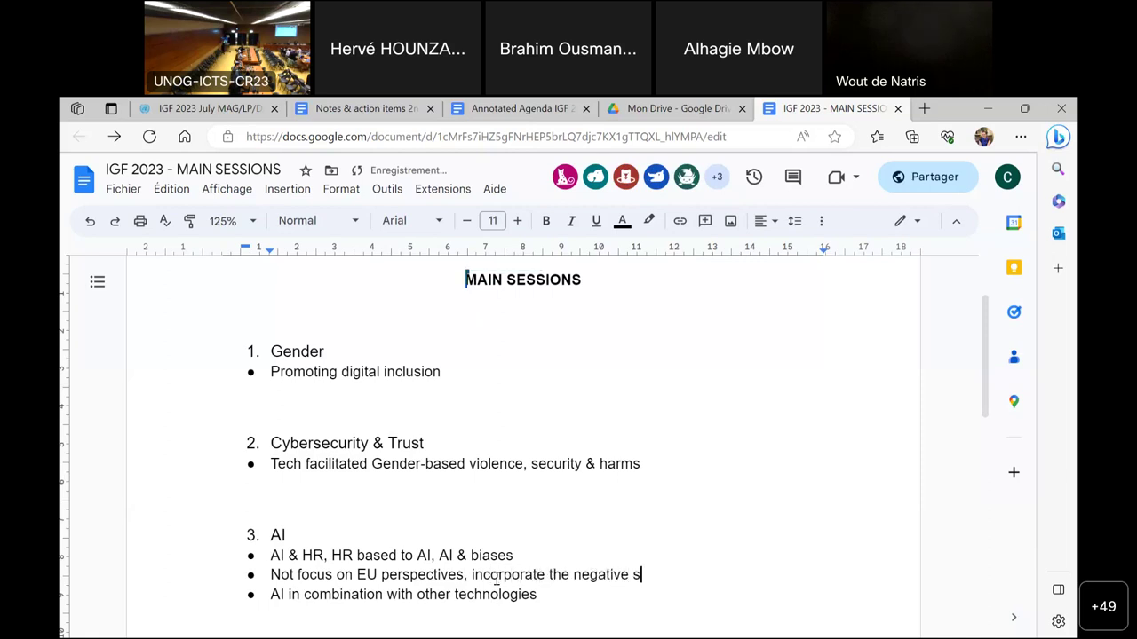
text(ide of AI)
Step: Append ", presenting scenarios, food for thoughts for the audience" to the "other technologies" bullet and start an empty bullet below it
scroll(617, 484, down, 1)
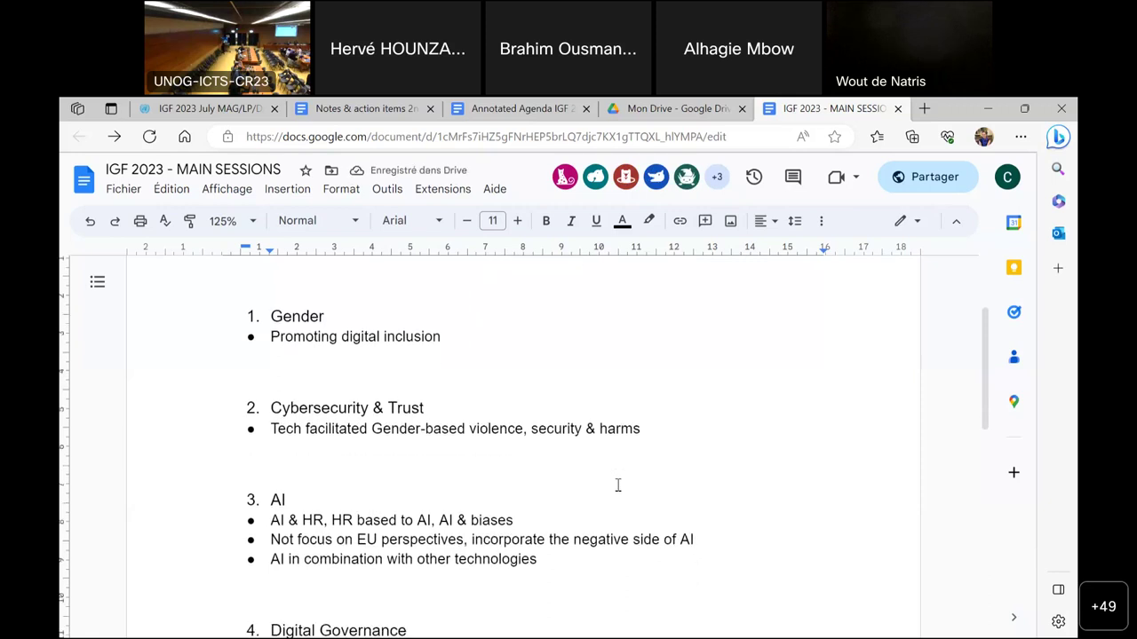
click(544, 557)
text(, presenting )
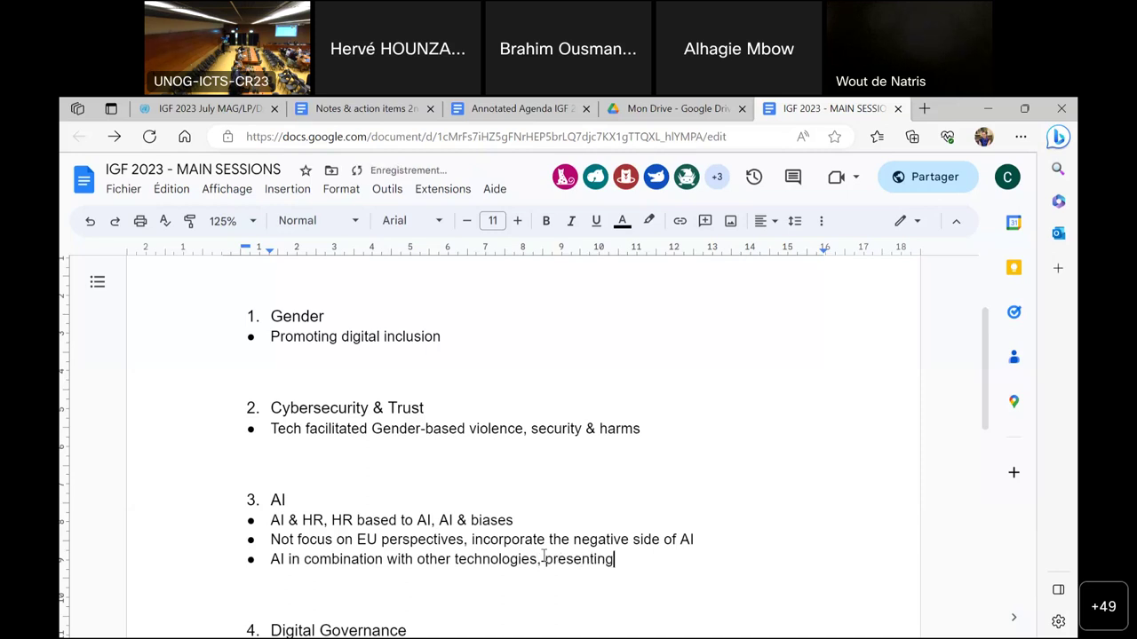
text(scenarios, food for )
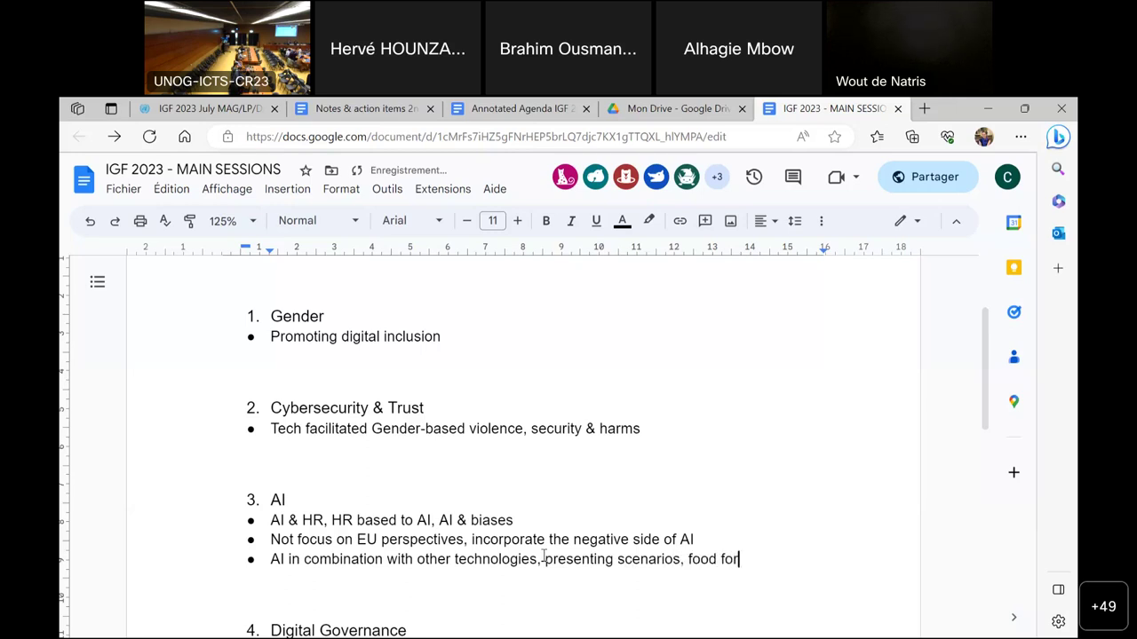
text(thoughts)
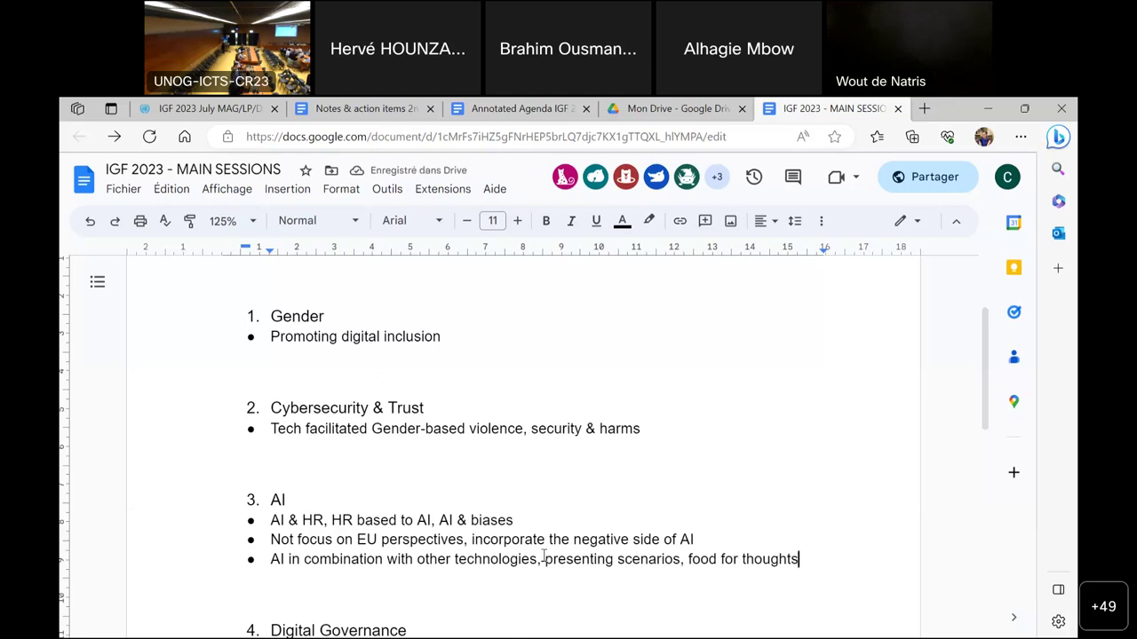
text( for the audience)
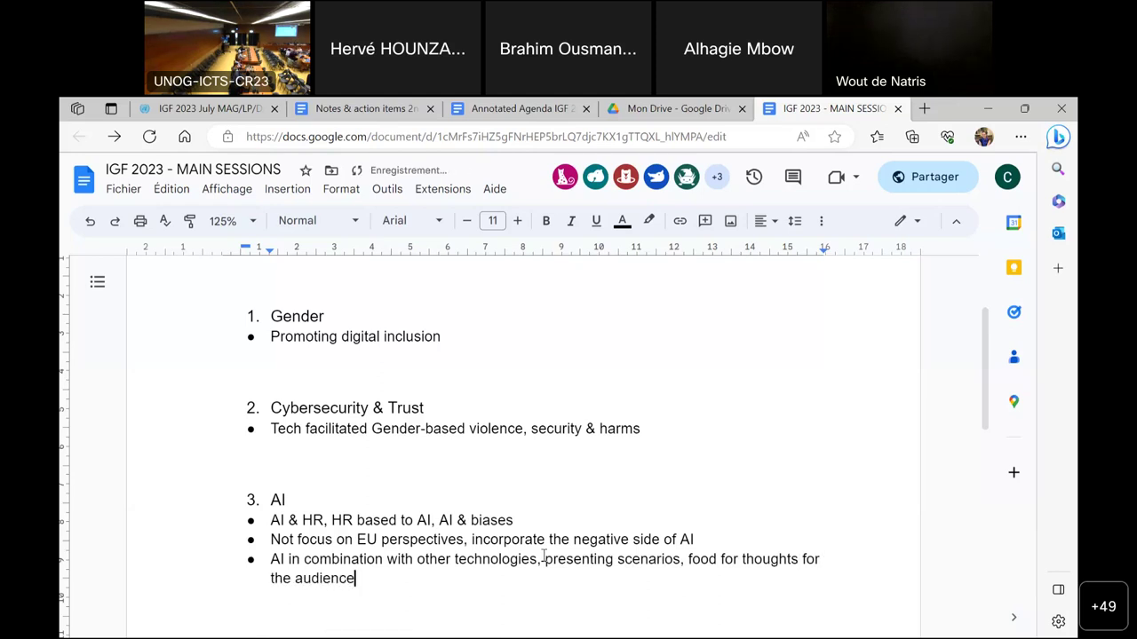
key(Return)
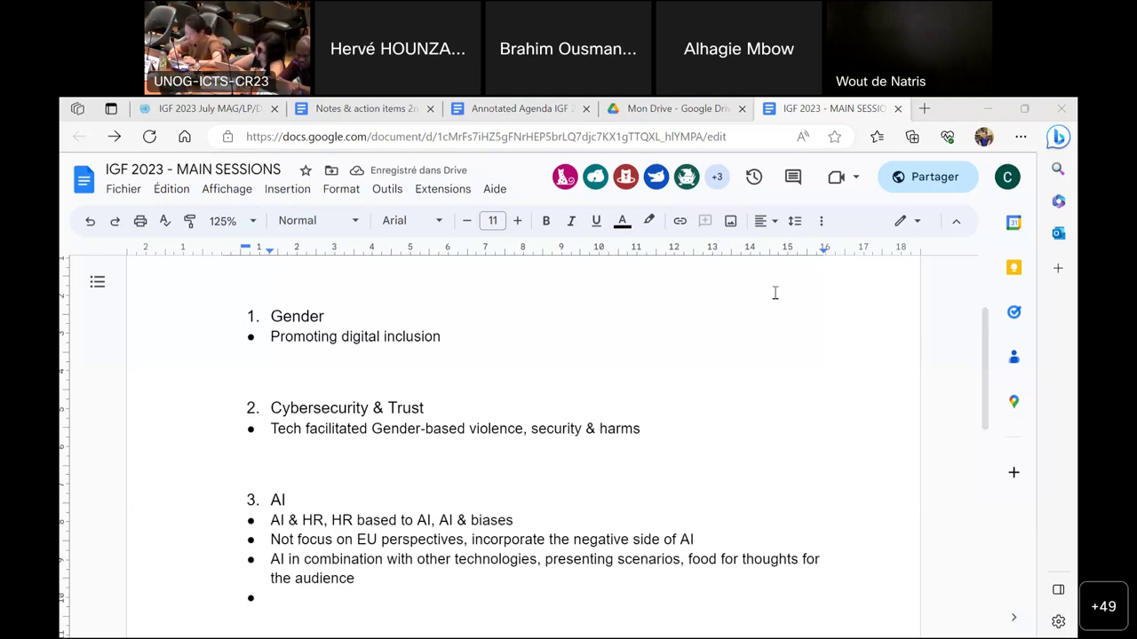
Step: Insert the bullet "AI & Ethics, AI & regulations" directly below the "AI & HR" bullet
click(522, 521)
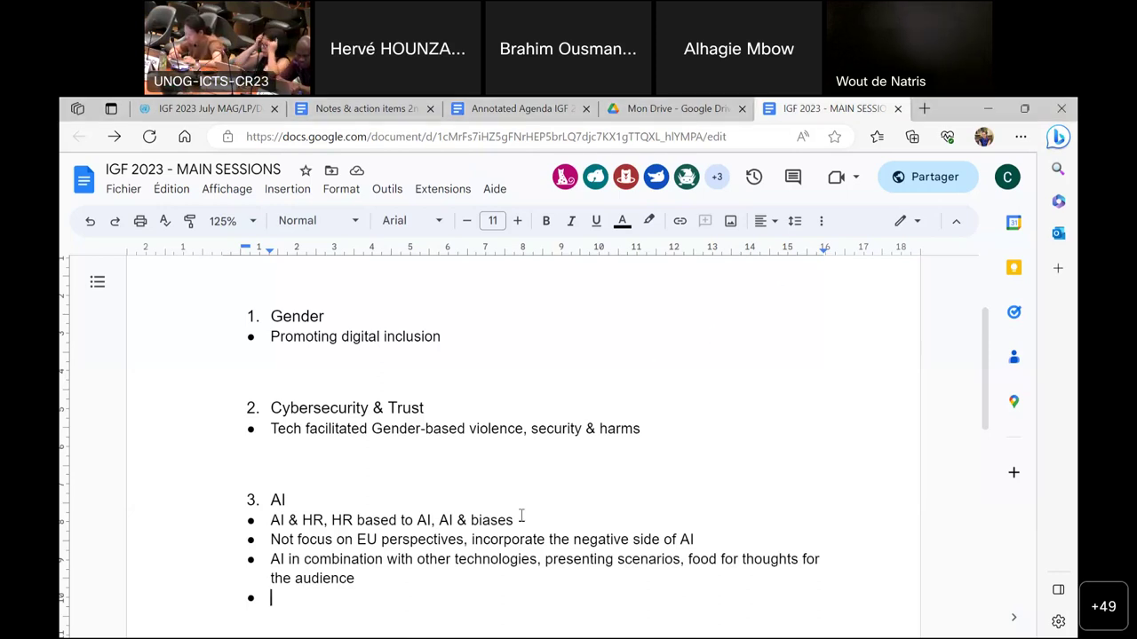
key(Return)
text(AI Ethics, AI)
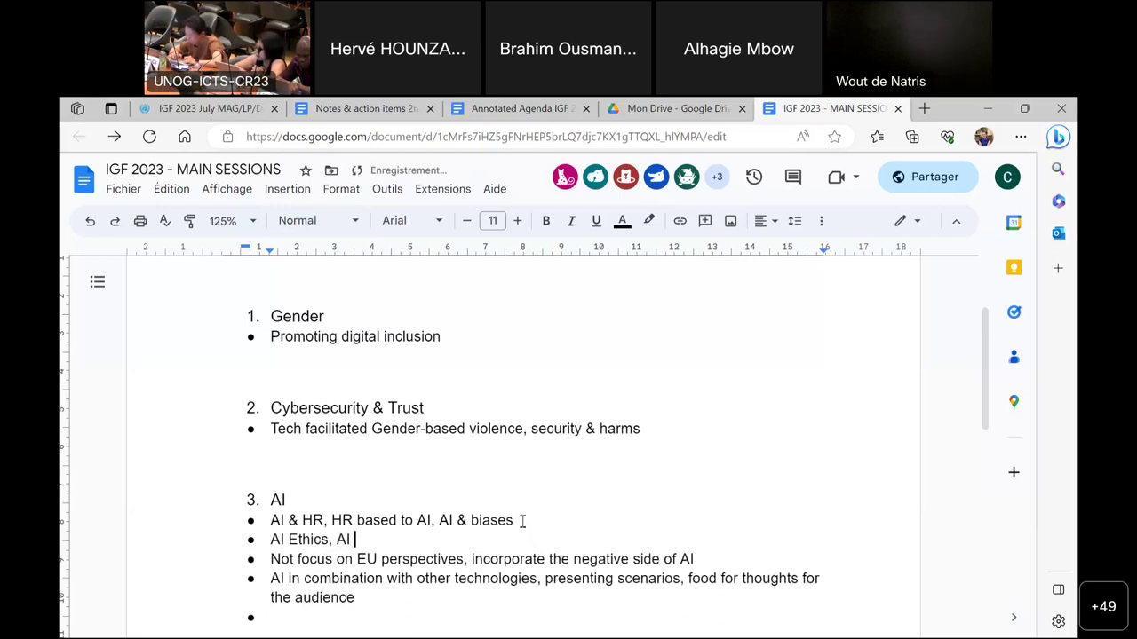
text( & regulations)
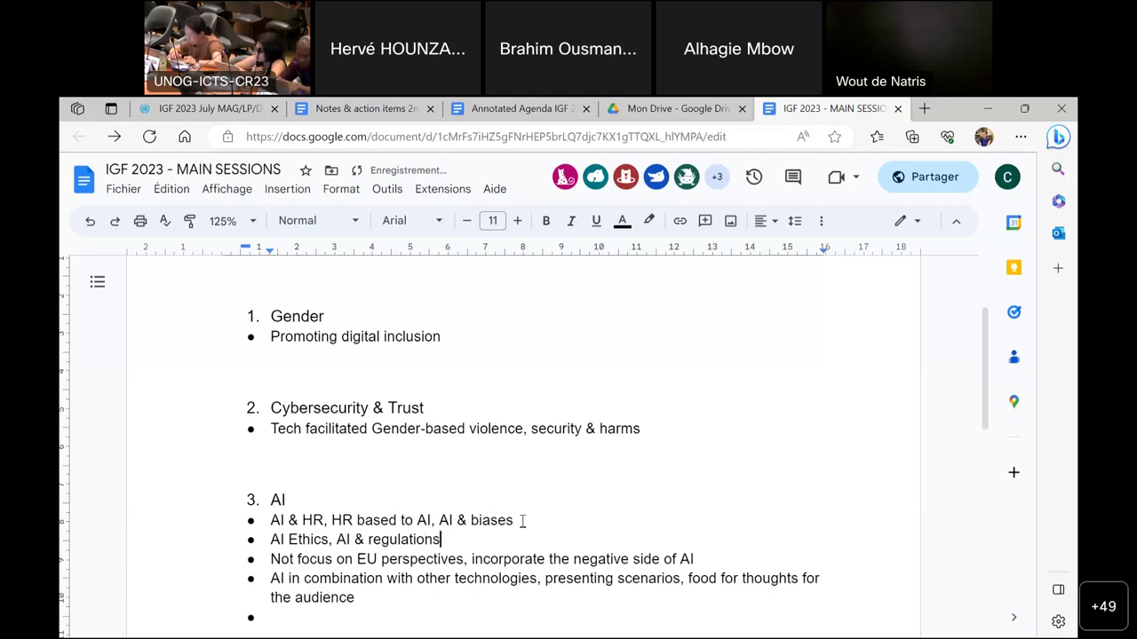
click(288, 539)
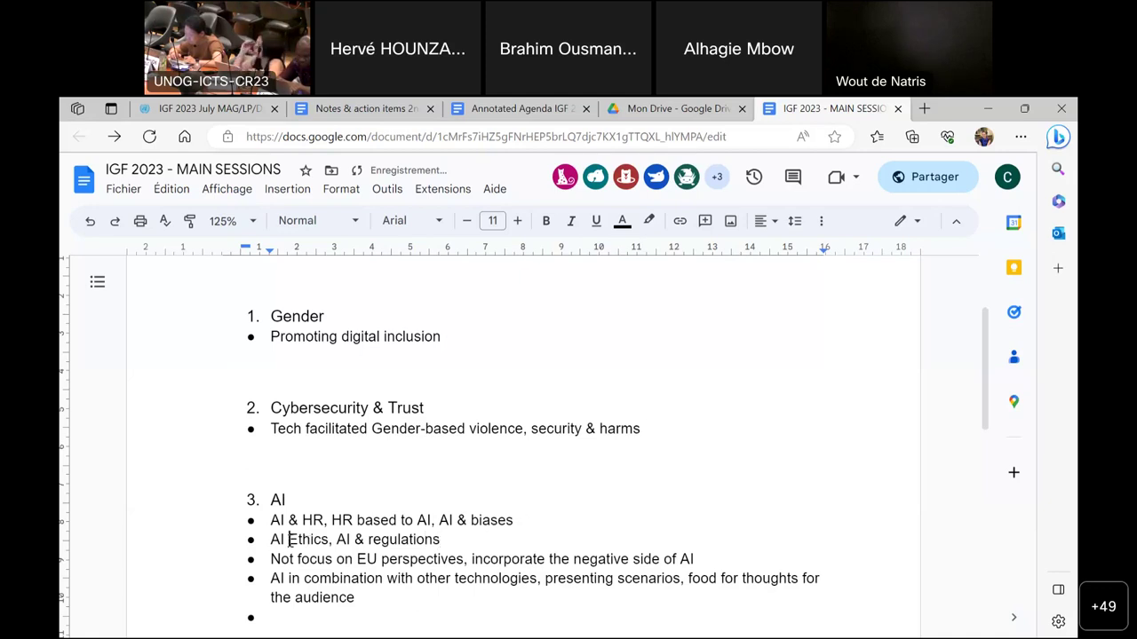
text(&)
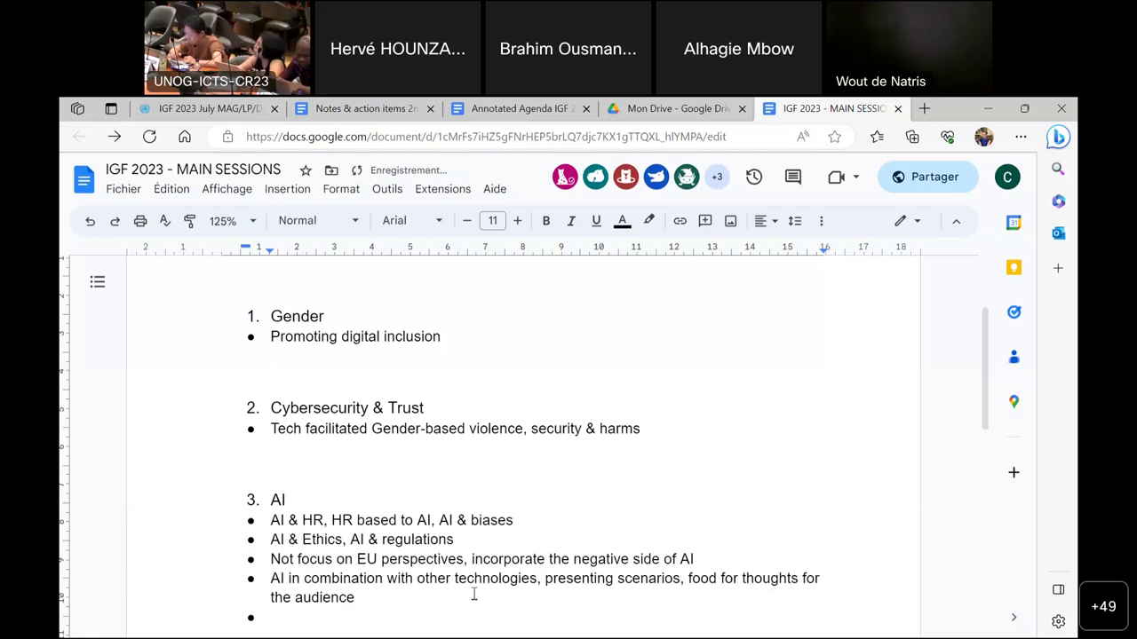
Step: Insert ", only" after "Not focus on EU perspectives" in the AI section's third bullet
scroll(720, 563, down, 1)
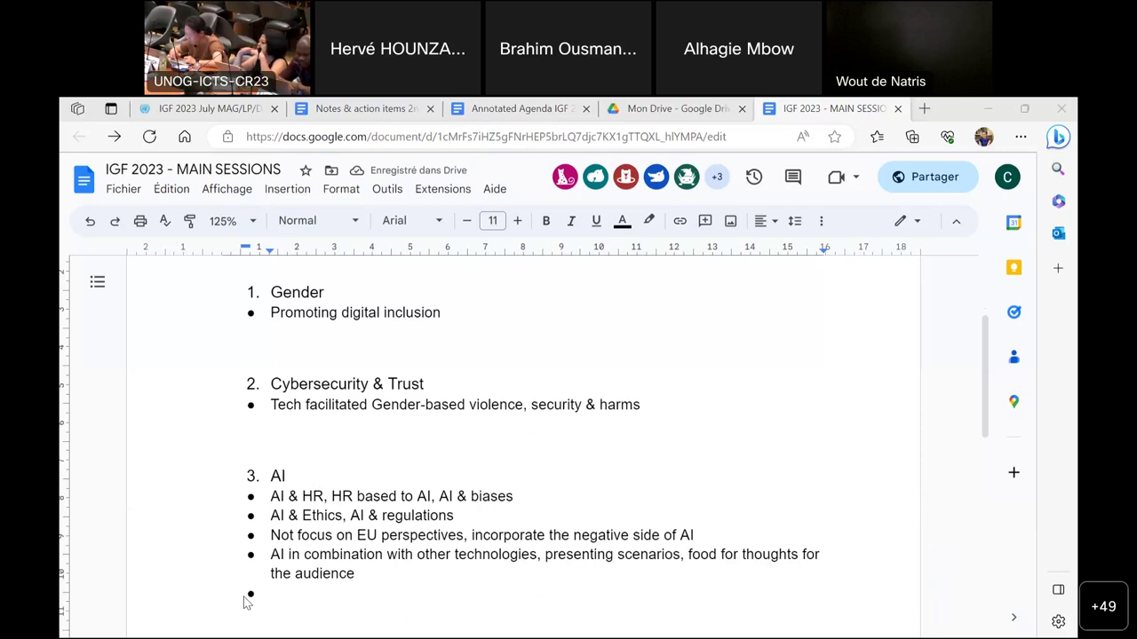
click(650, 436)
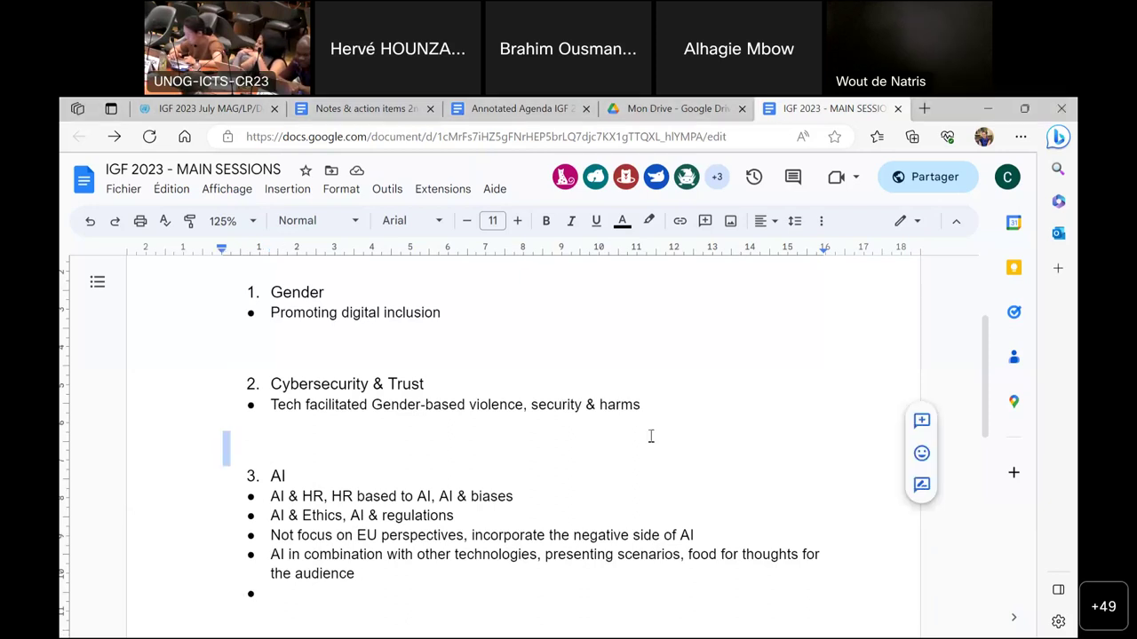
click(480, 448)
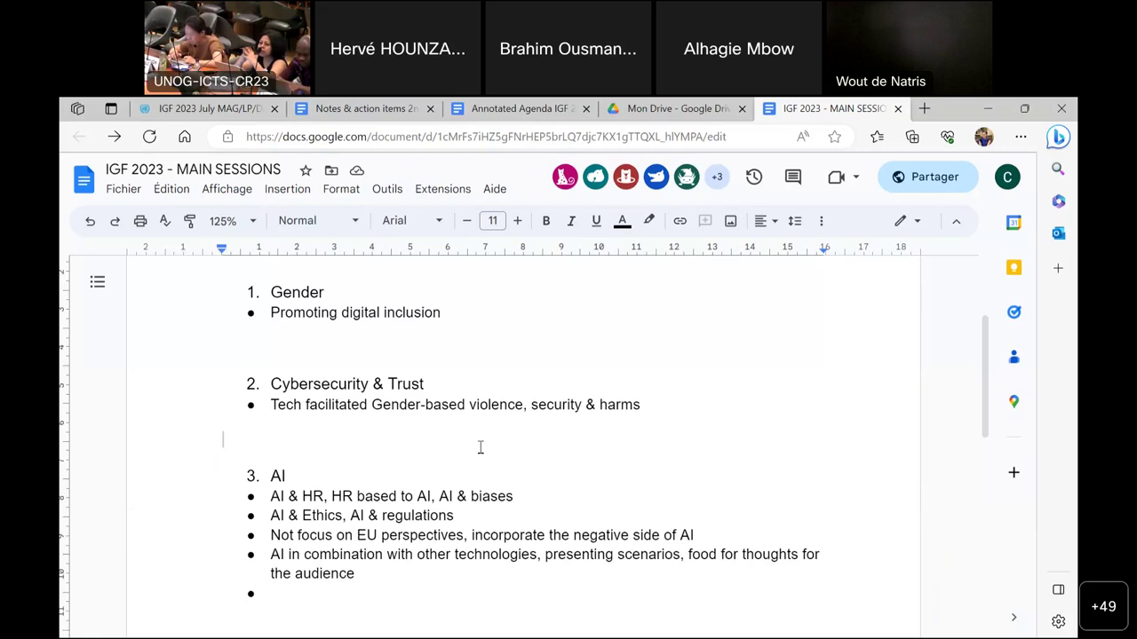
click(465, 535)
text(, only,)
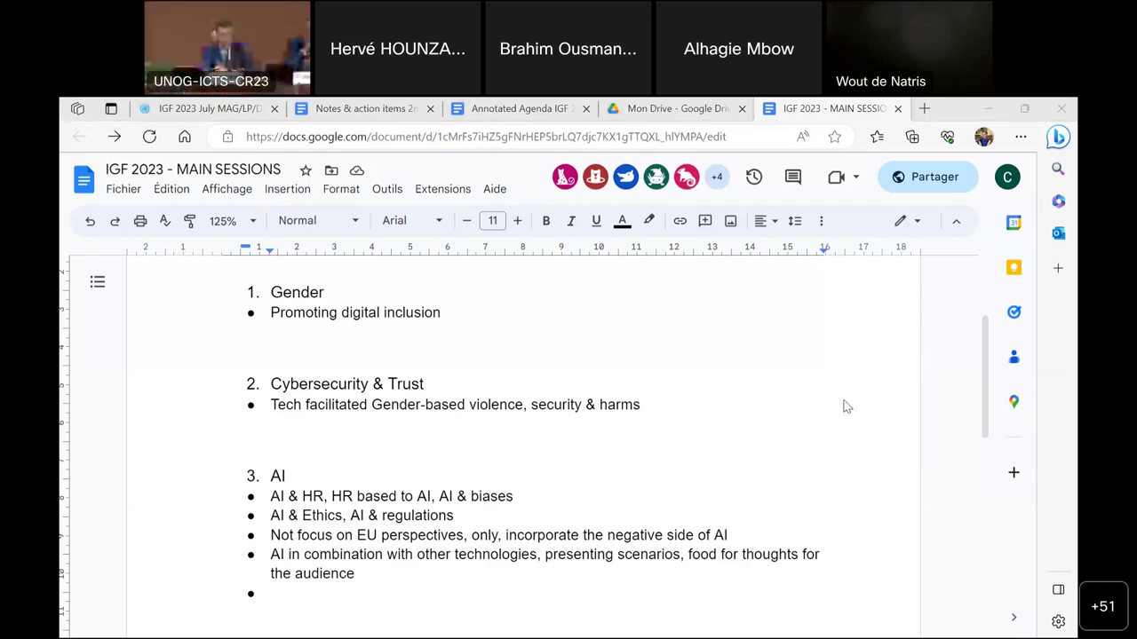
click(481, 509)
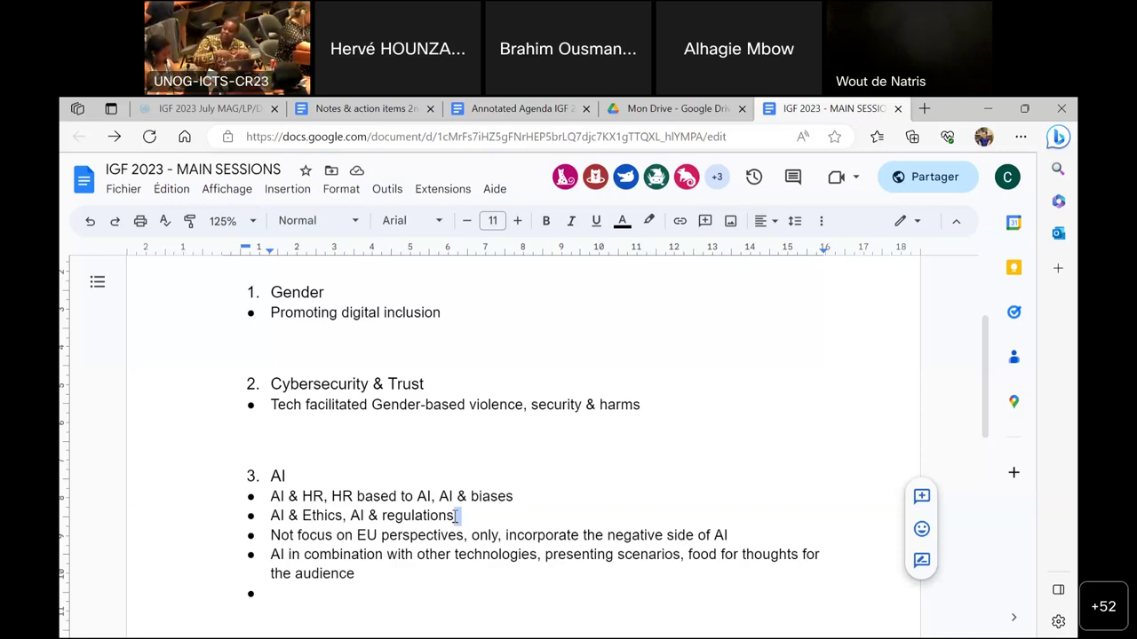
click(510, 592)
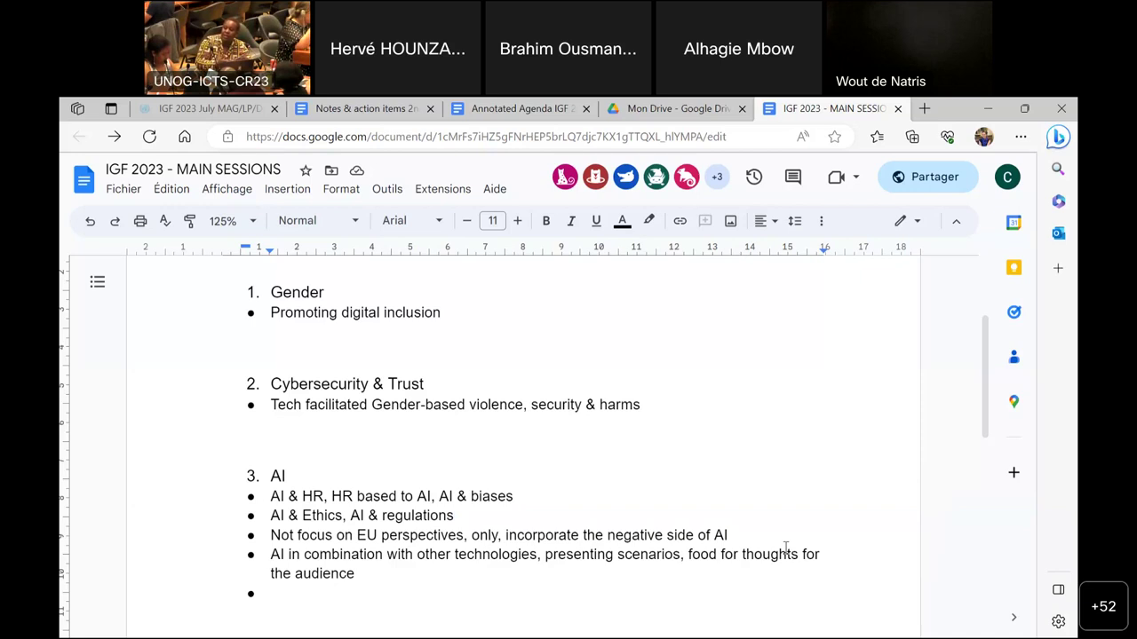
click(347, 515)
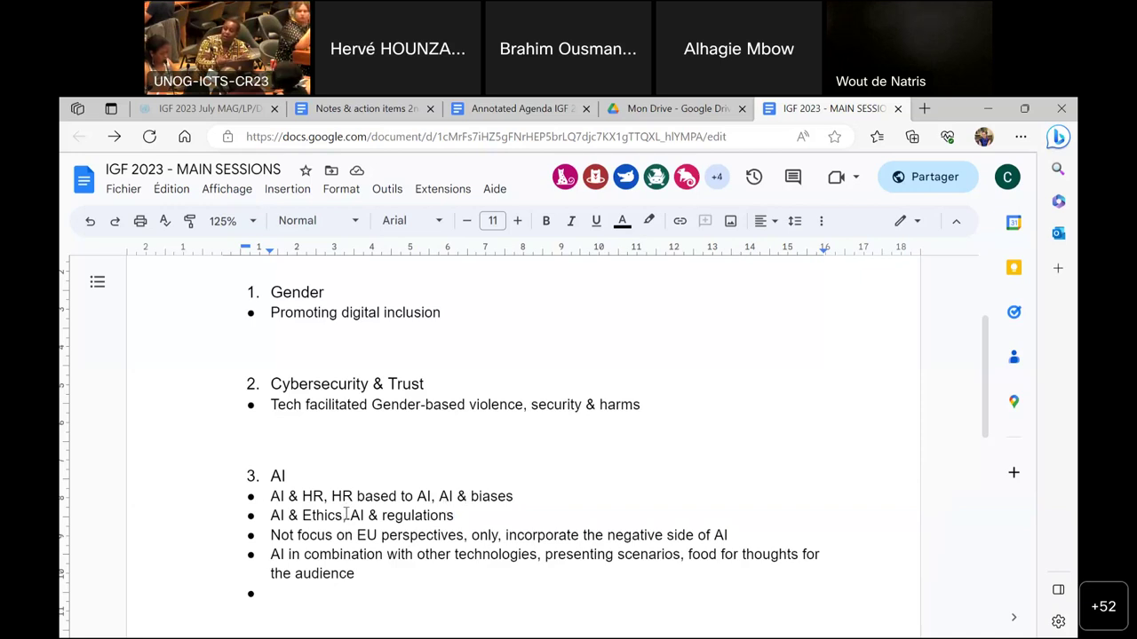
key(BackSpace)
key(Delete)
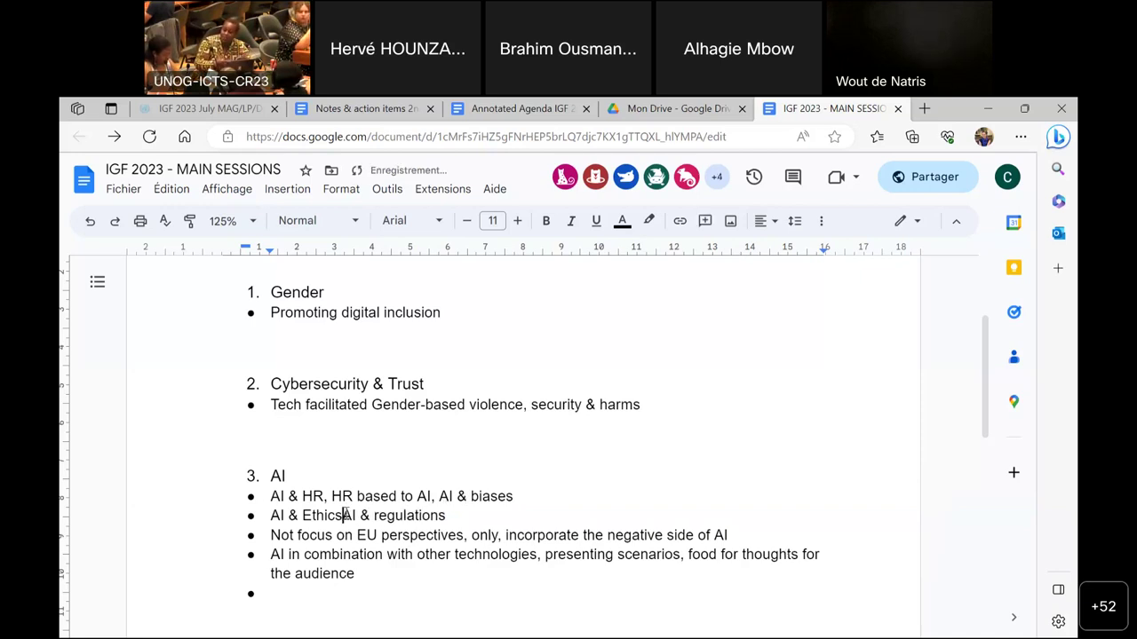
text(, )
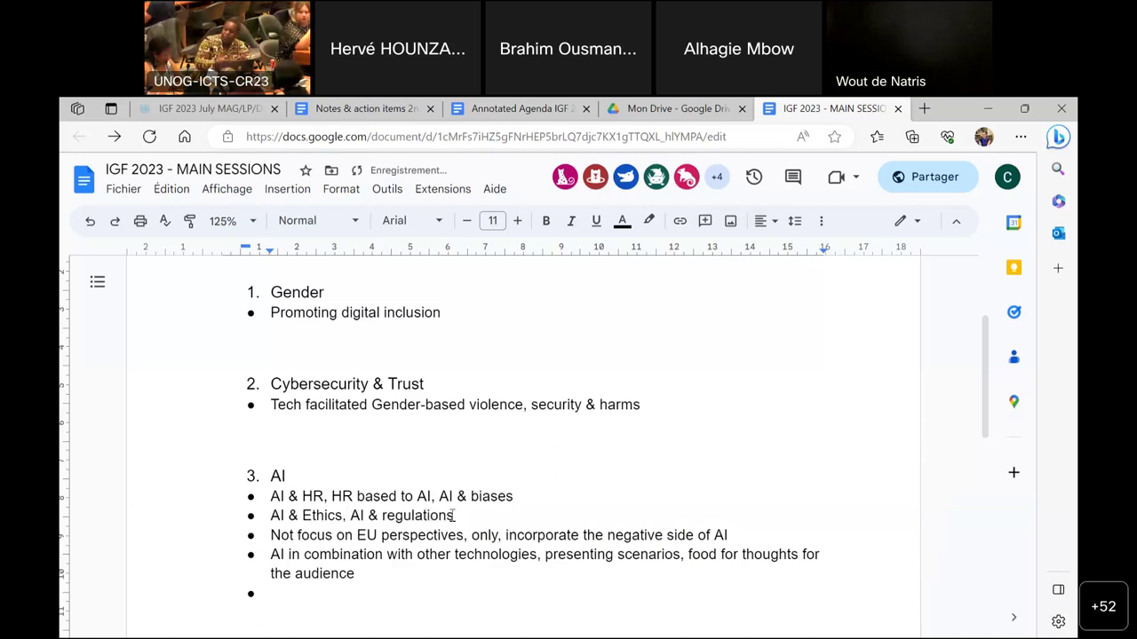
Step: Append ": How do we regulate AI? What about Ethics?" to the "AI & Ethics, AI & regulations" bullet
text(: How do we reg)
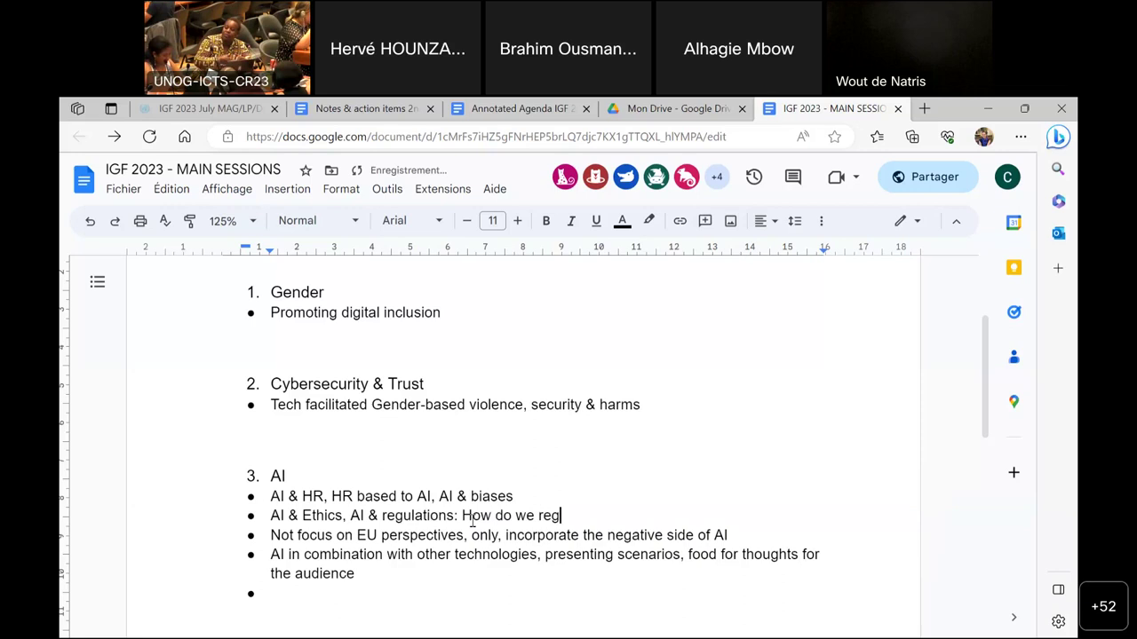
text(ulate AI)
text(?)
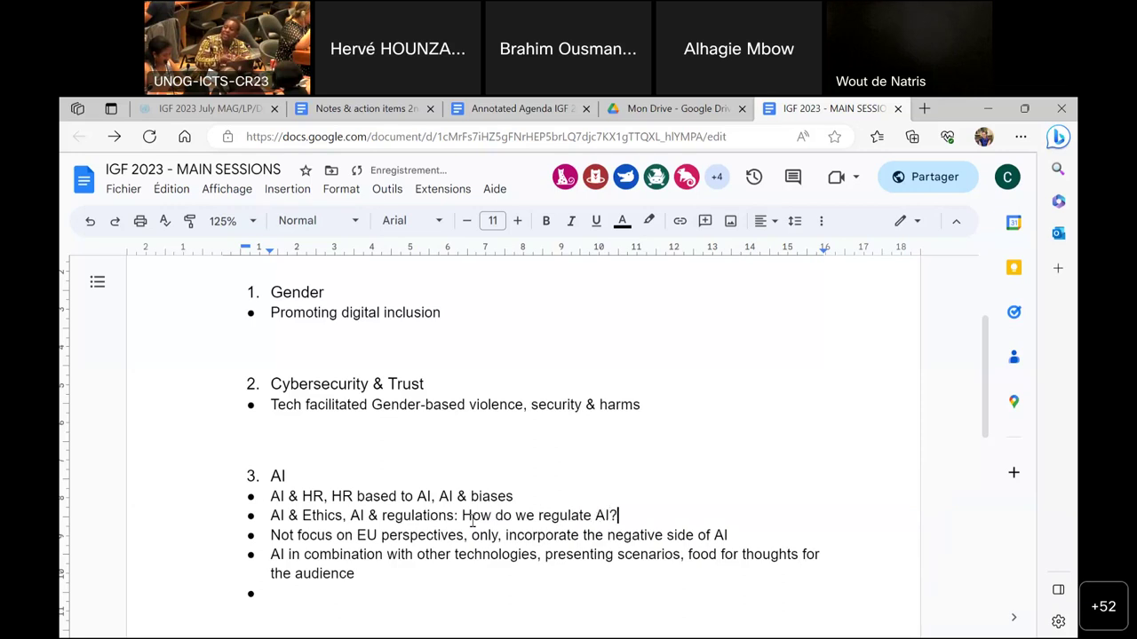
text( What about Ethics?)
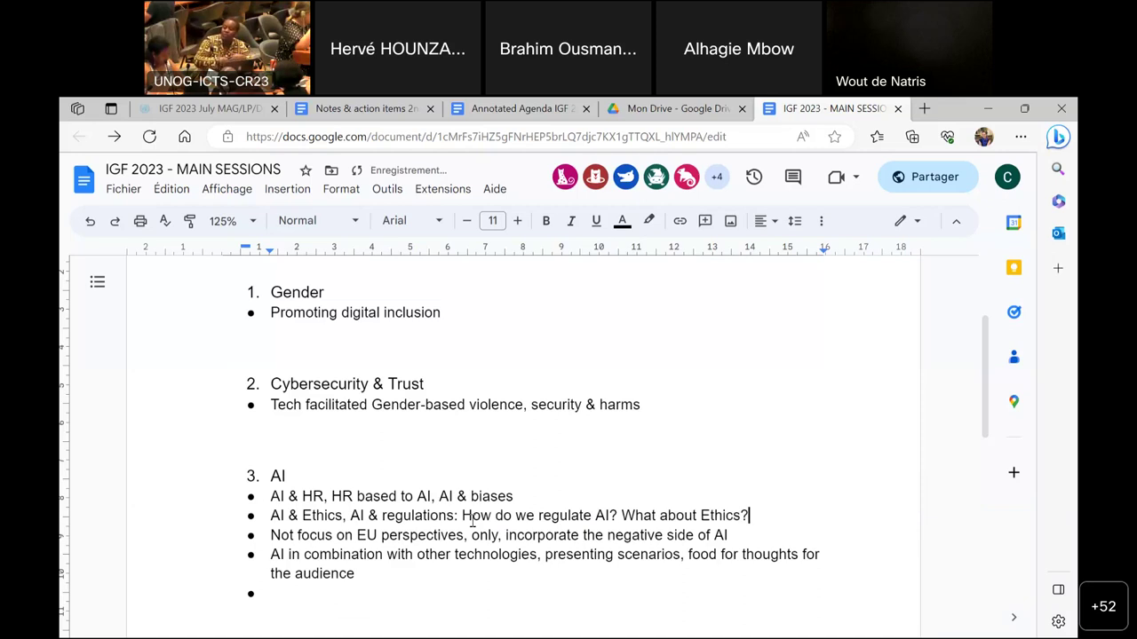
Step: Extend the "AI & Ethics, AI & regulations" bullet with "Best practices, sharing experiences from other regions."
text( B)
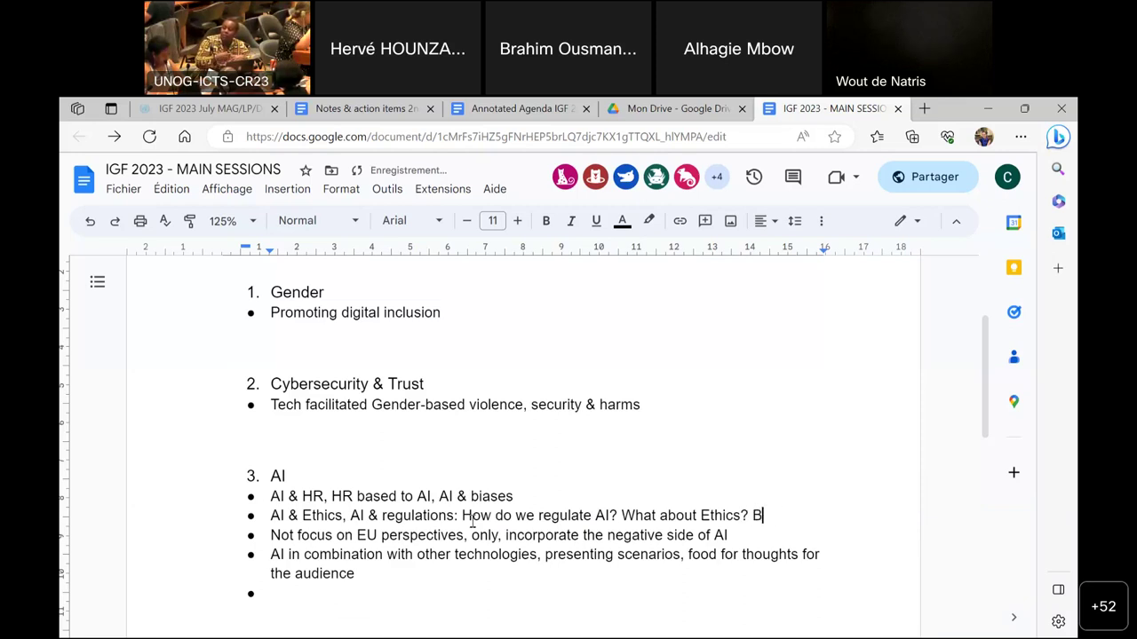
text(est practices)
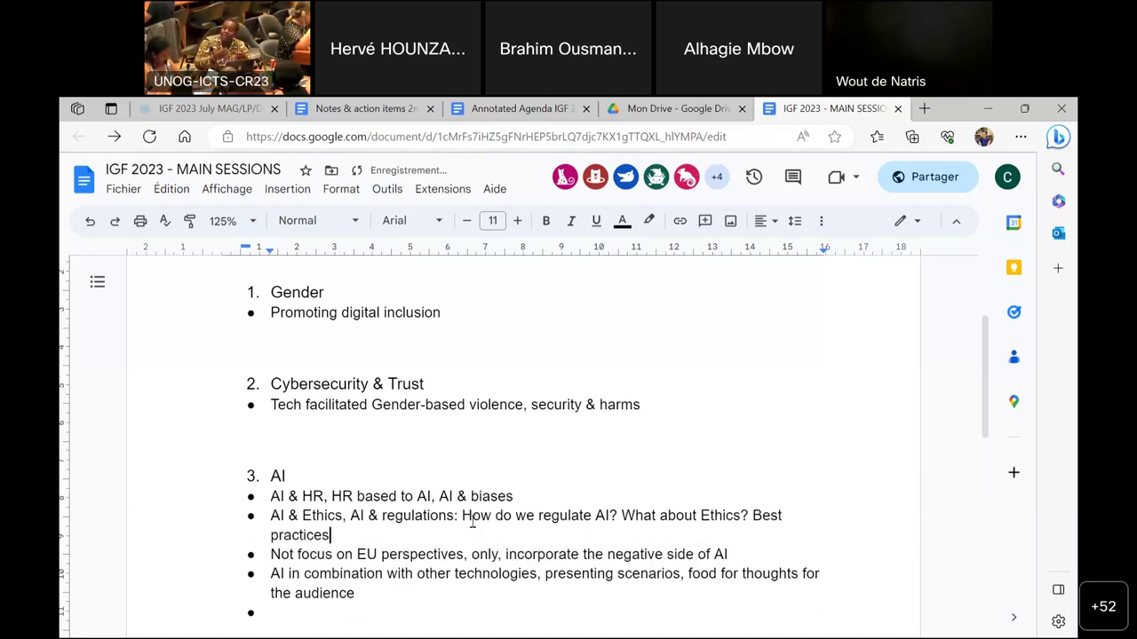
text( from other regions.)
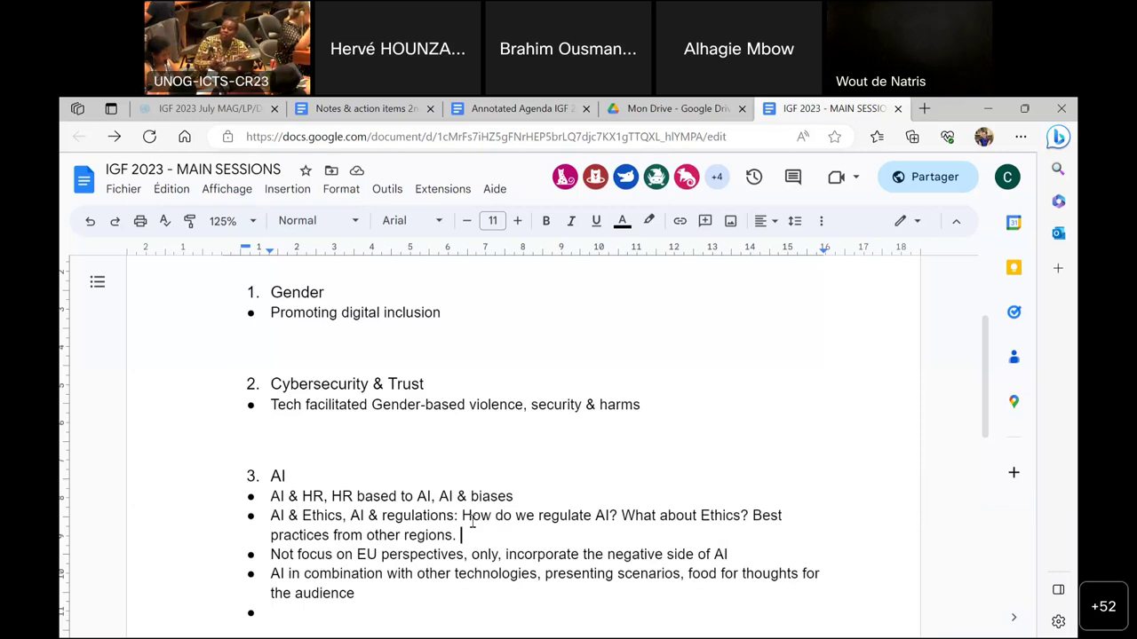
text(sharin experiences)
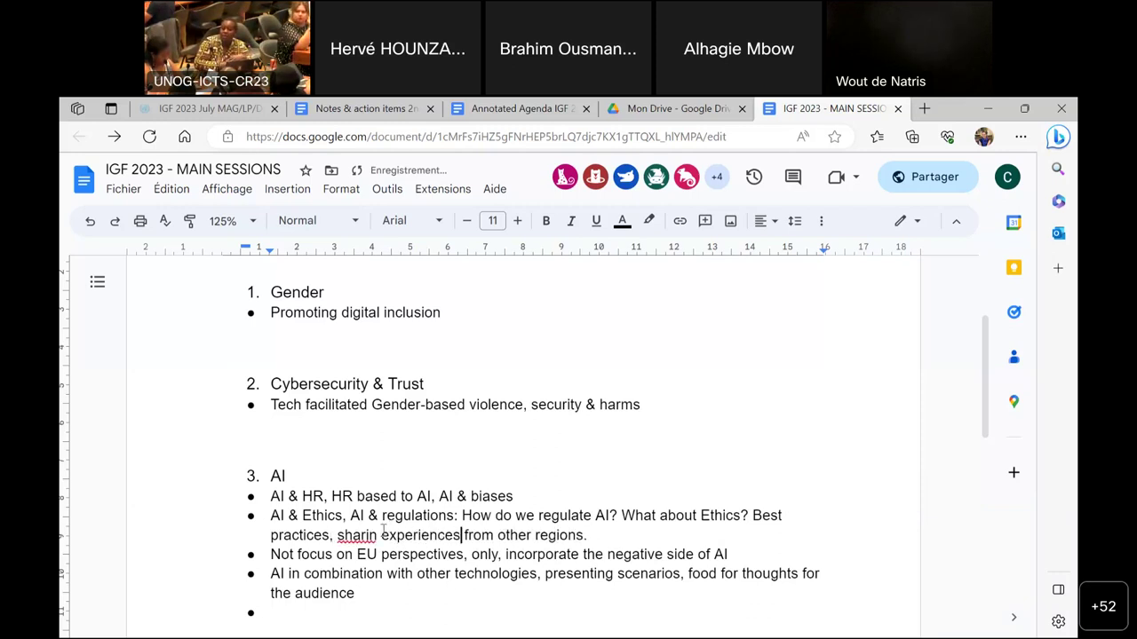
click(373, 534)
click(364, 515)
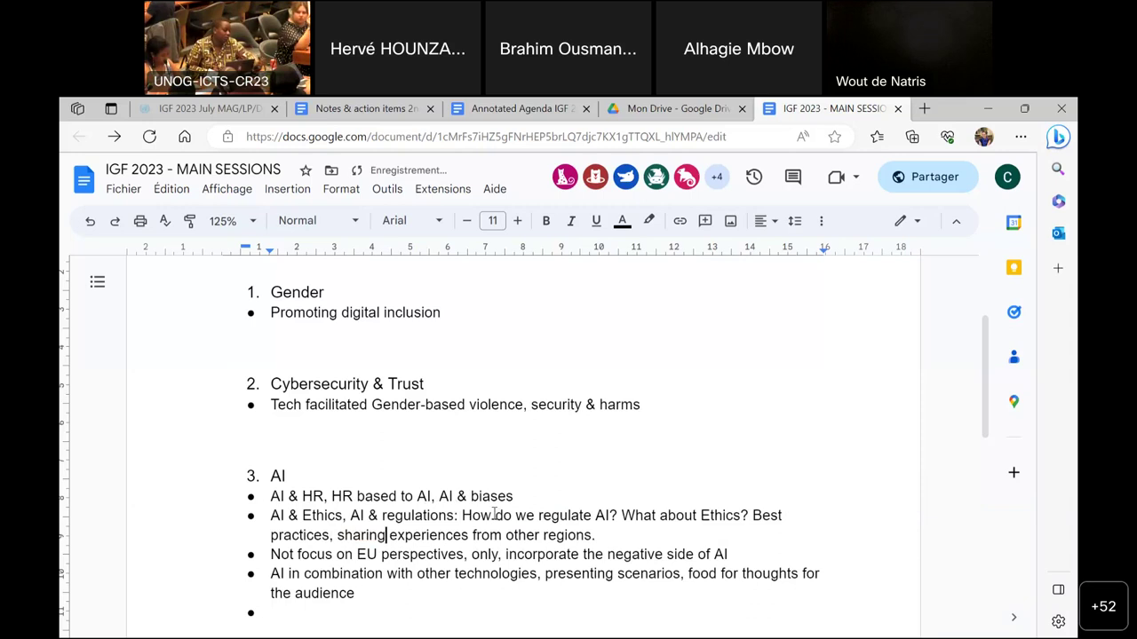
Step: Spell out the third section's heading "AI" as "Artificial Intelligence"
click(287, 480)
key(BackSpace)
text(rtifica)
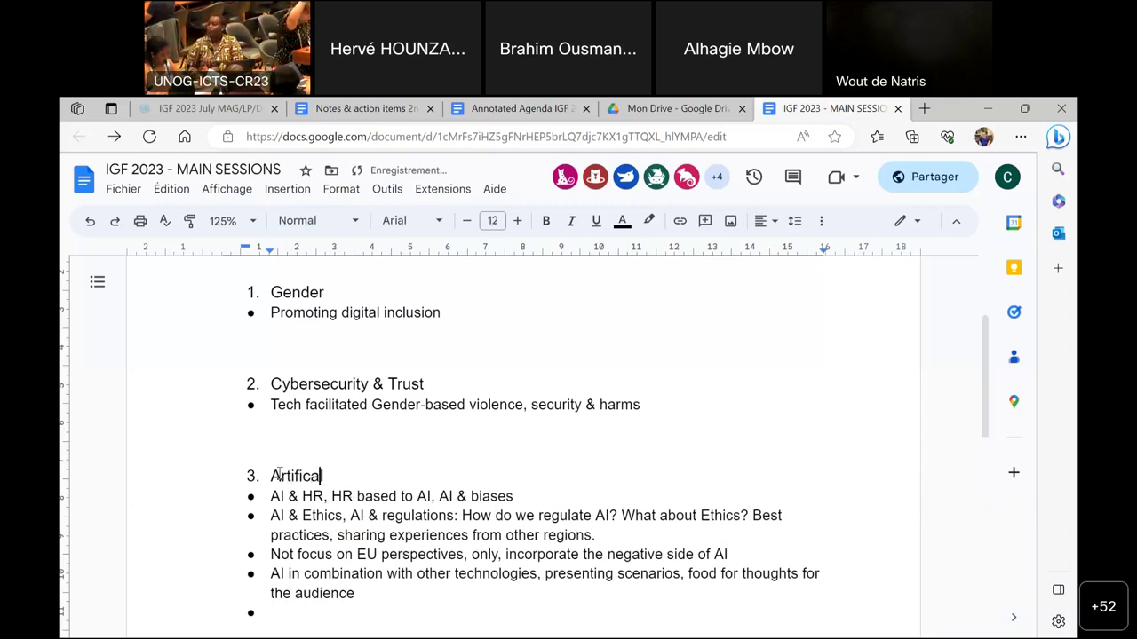
text(l )
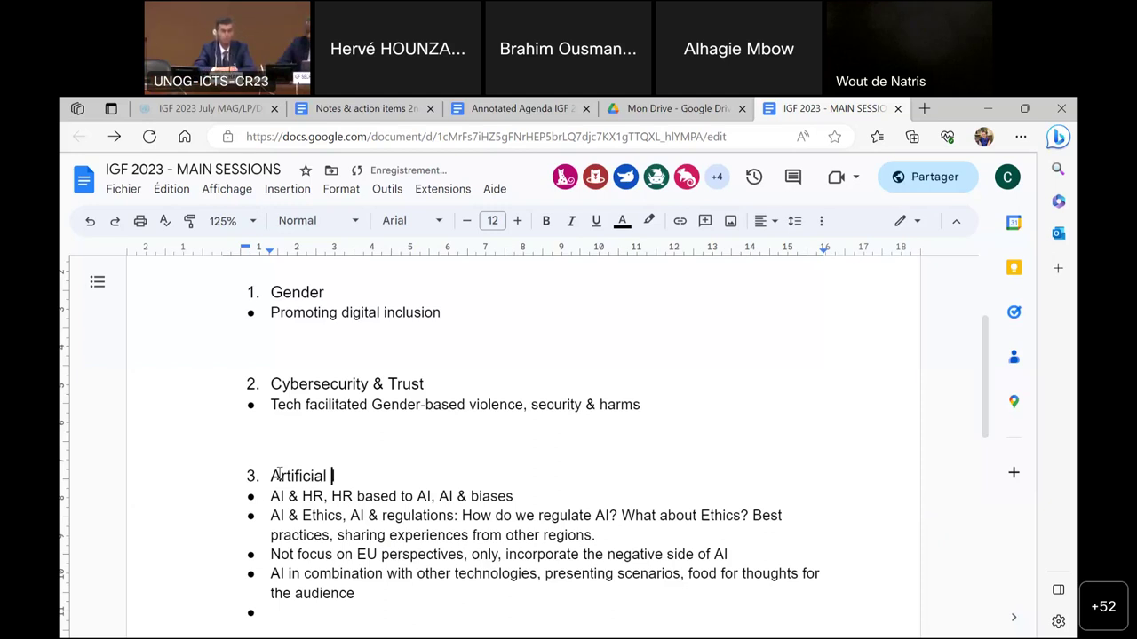
text(Intelligence)
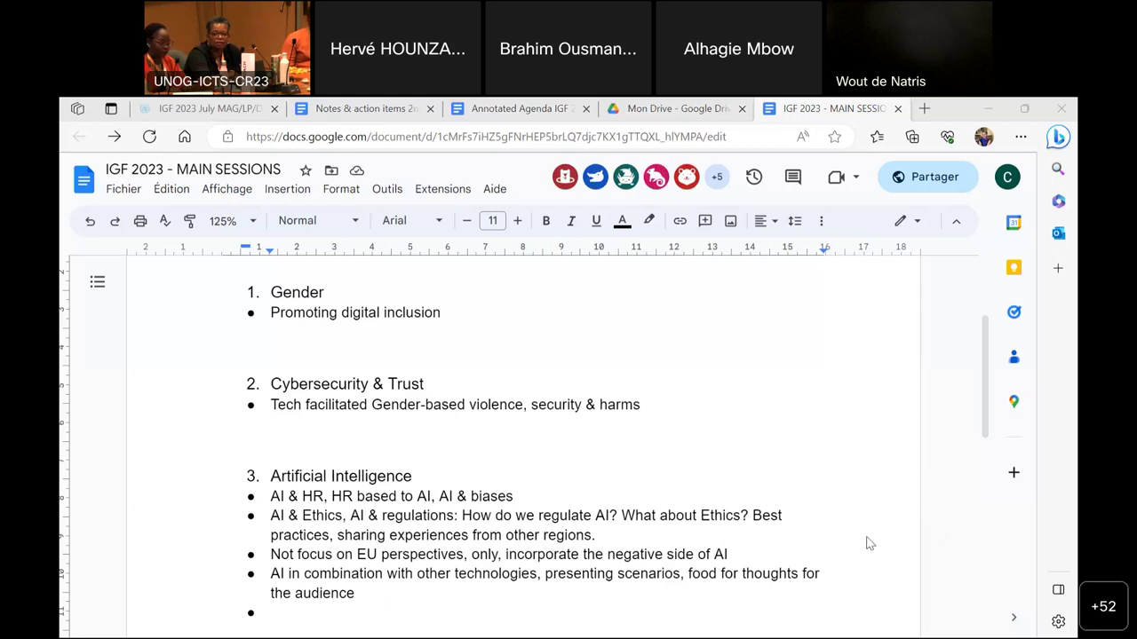
Step: Add "Include Global South in discussions." after "other regions." in the AI & Ethics bullet
click(967, 104)
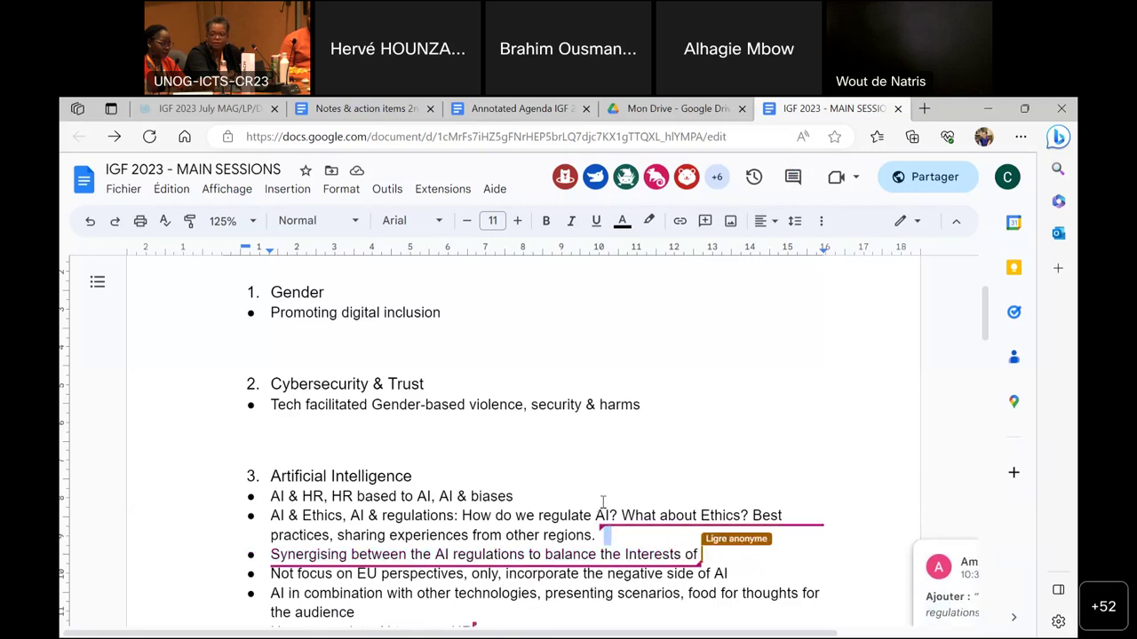
scroll(603, 503, down, 1)
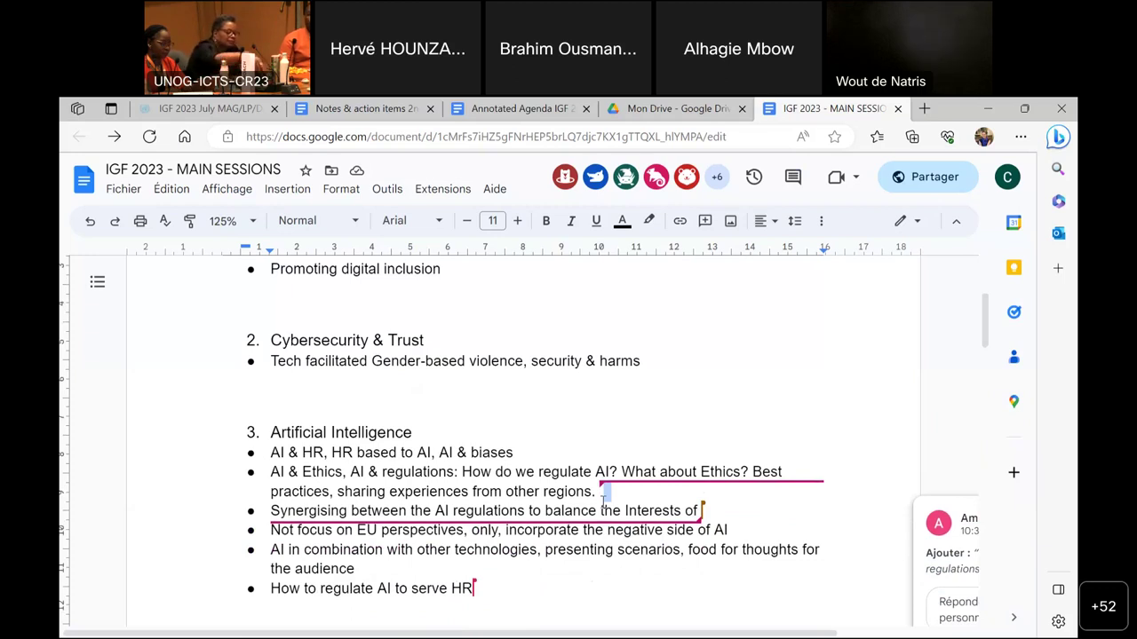
click(601, 491)
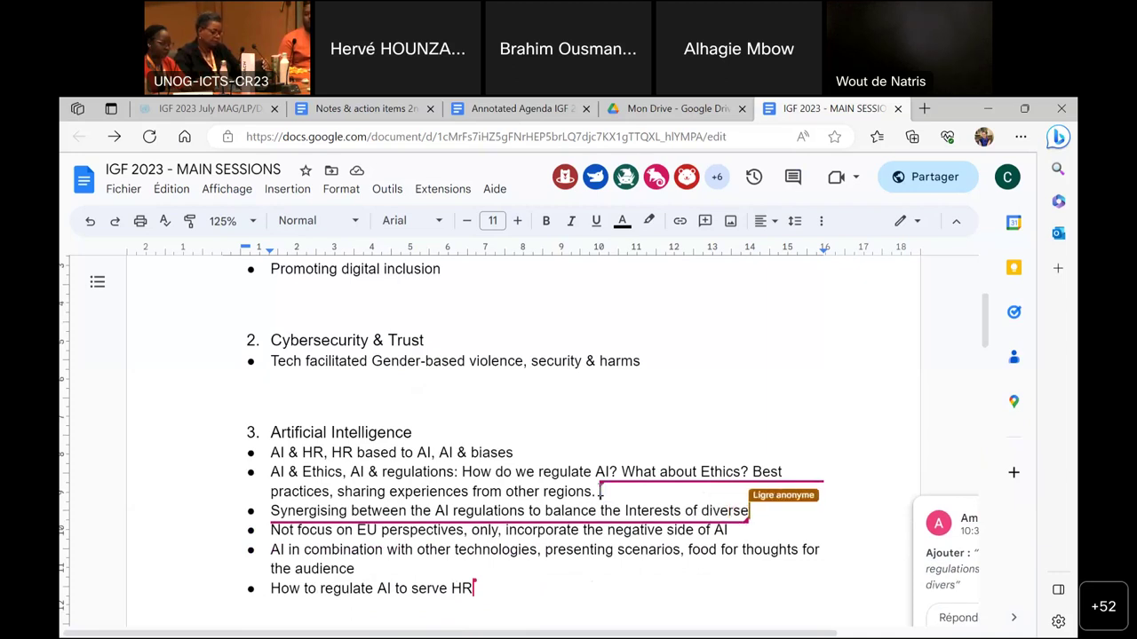
text(Include Gl)
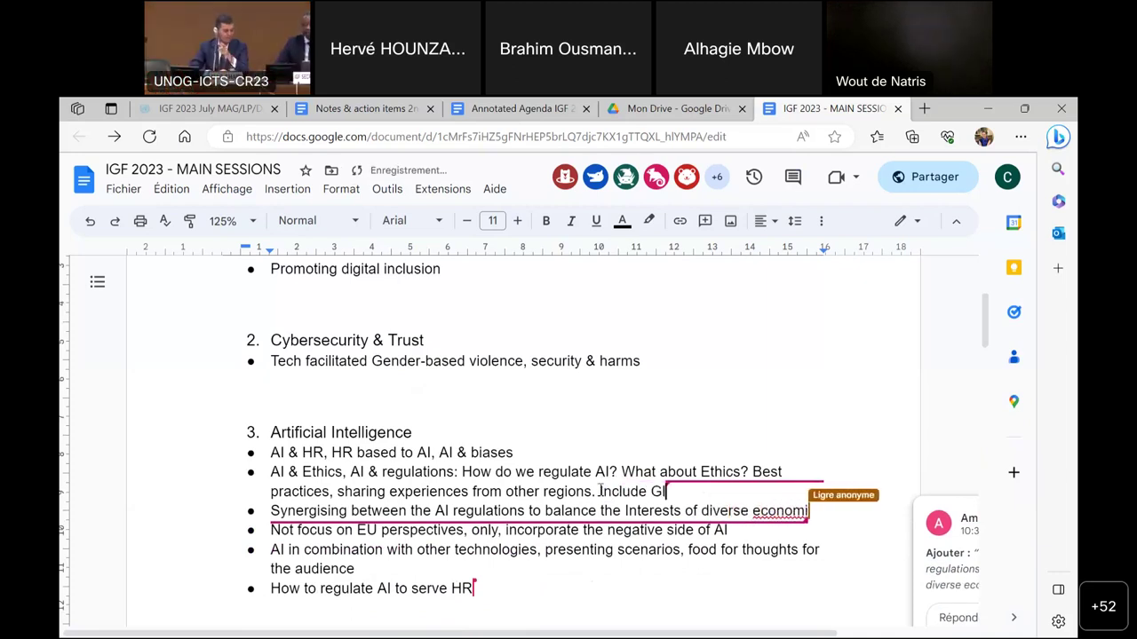
text(obal South in discus)
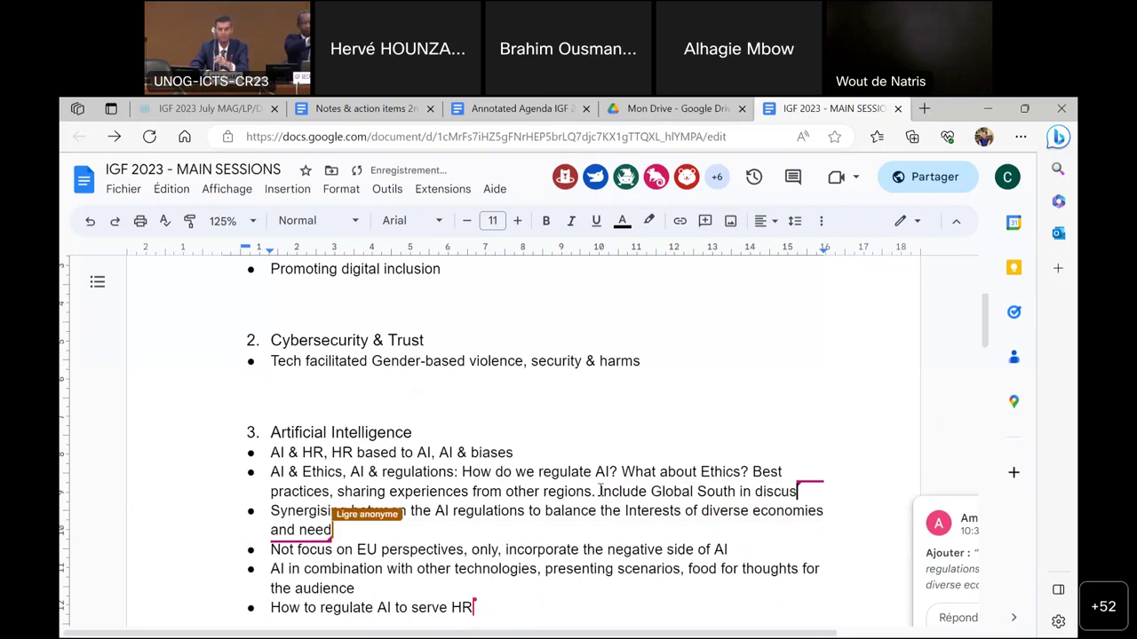
text(sions.)
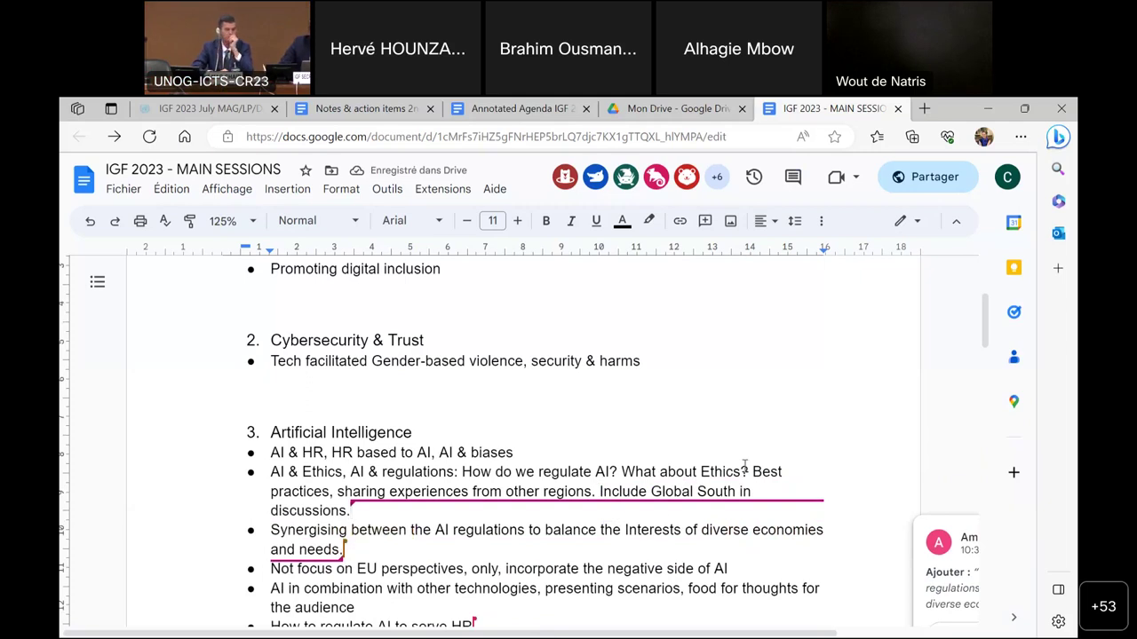
Step: Add the bullet "How to regulate AI to still enhance innovation" below "How to regulate AI to serve HR"
scroll(745, 468, down, 1)
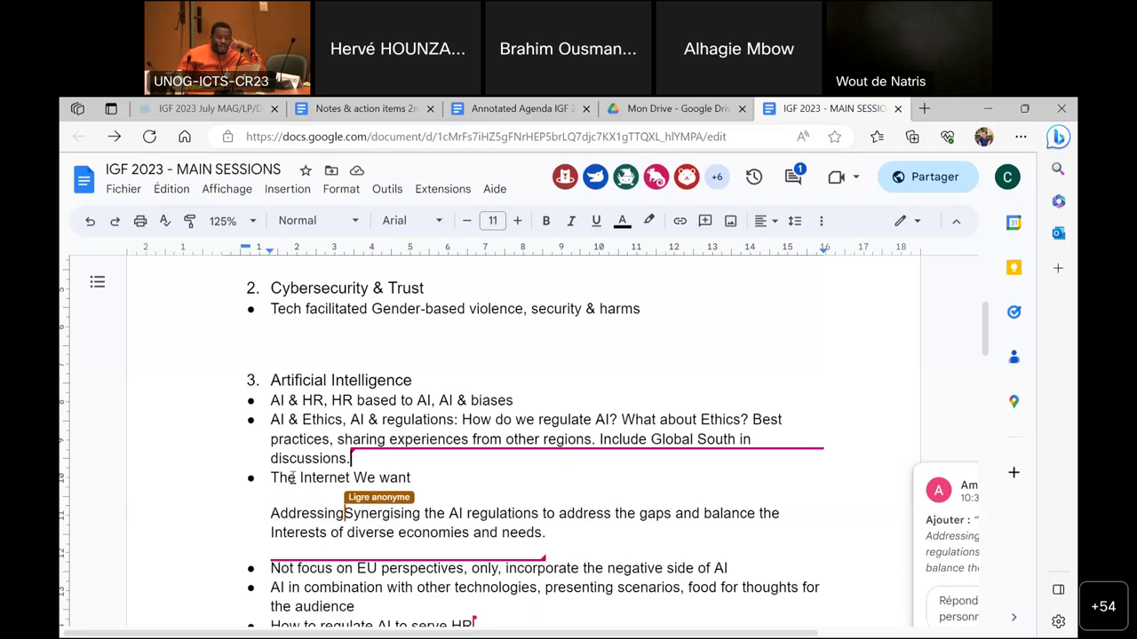
scroll(351, 511, down, 1)
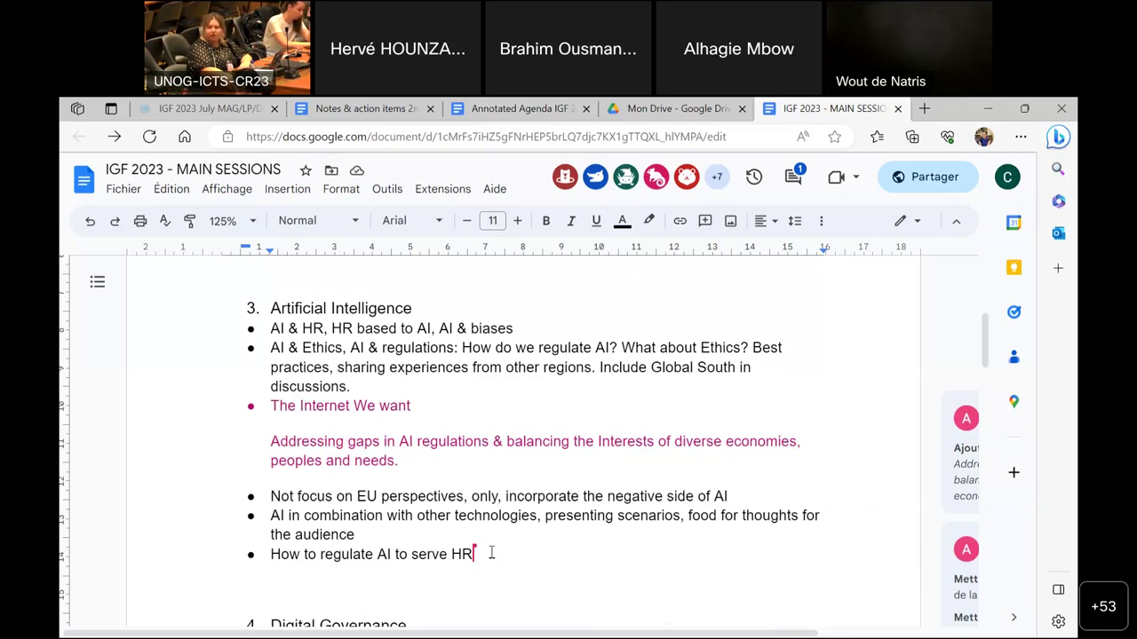
key(Return)
text(How)
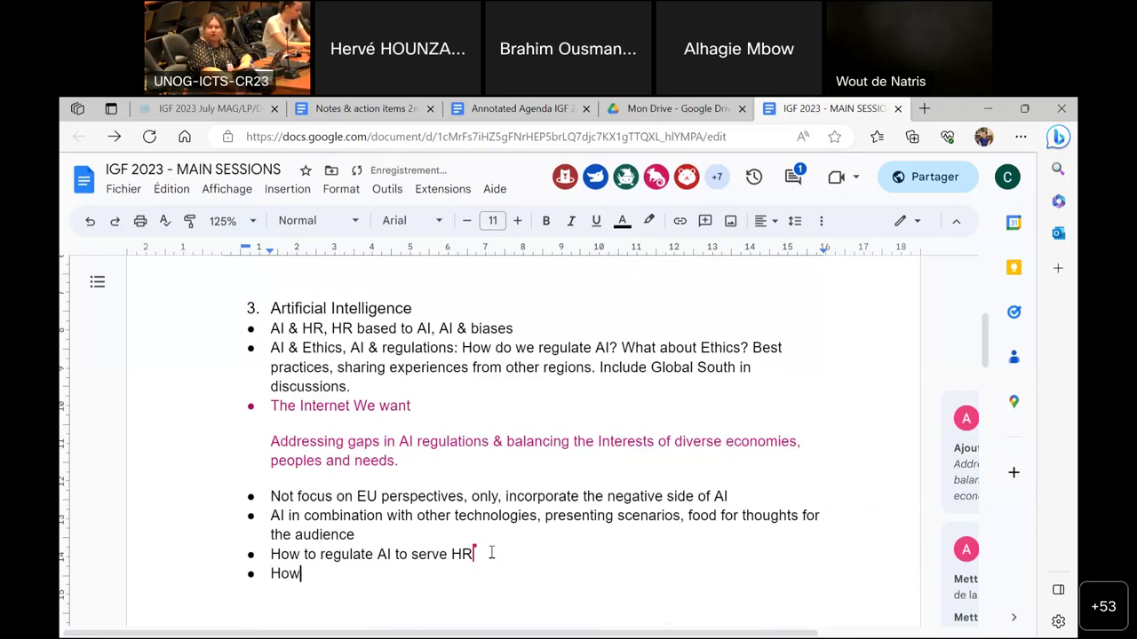
text( to regulate AI to )
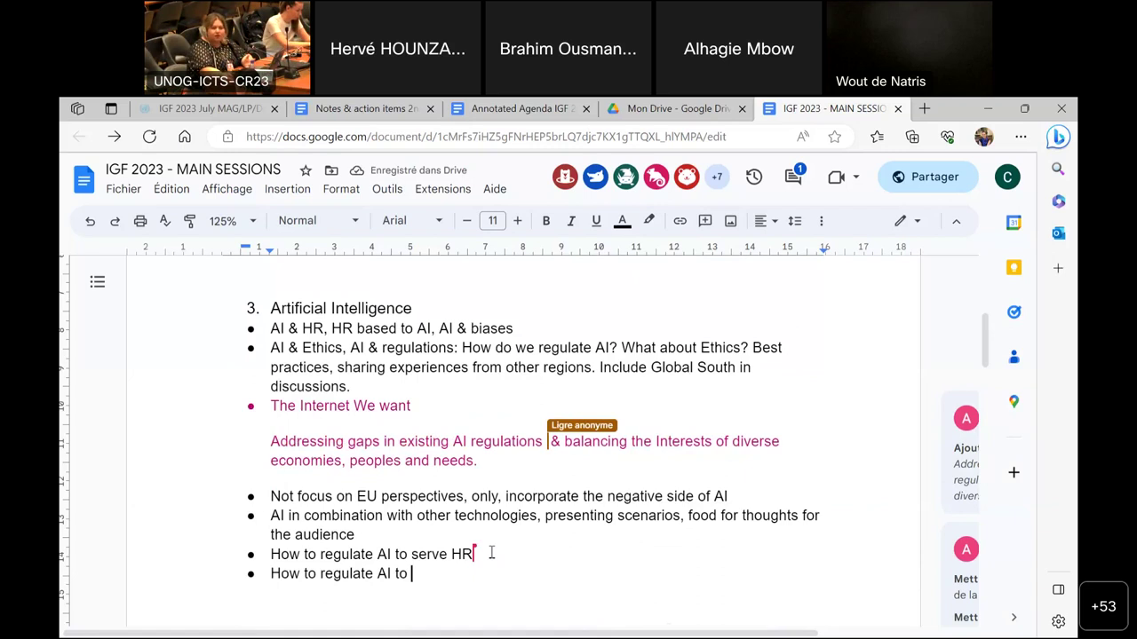
text(stil)
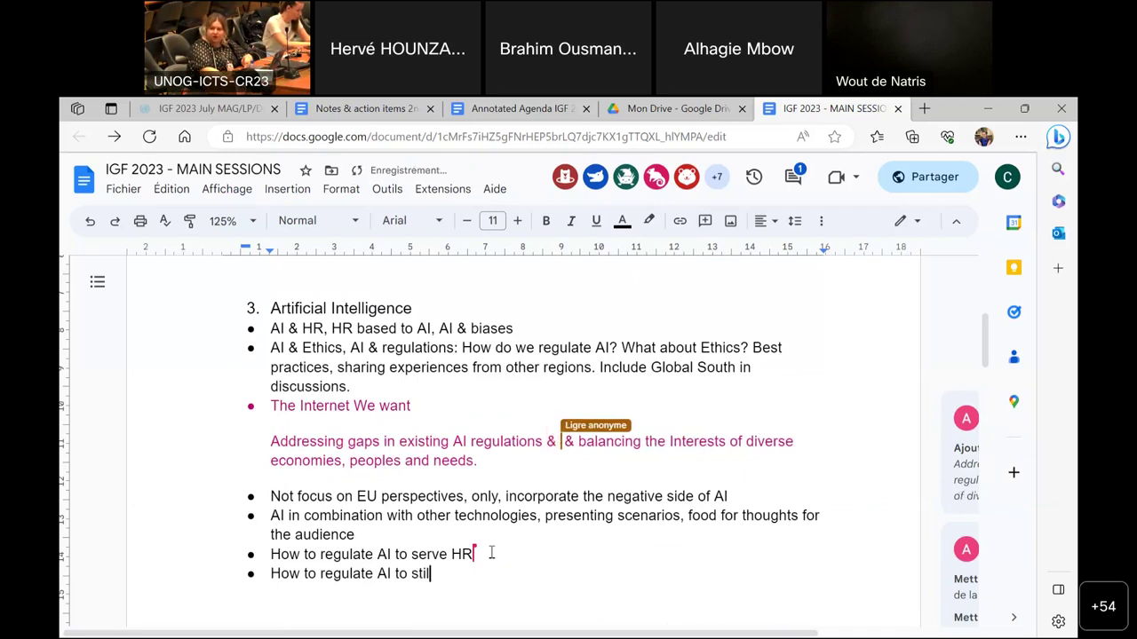
text(l enhance innovari)
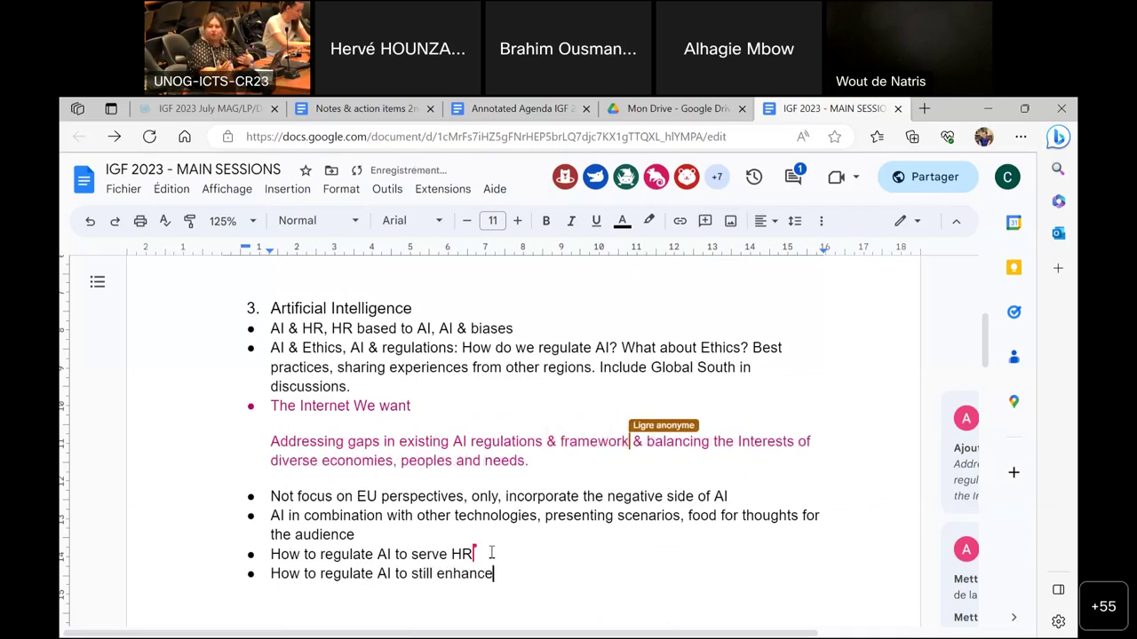
key(BackSpace)
key(BackSpace)
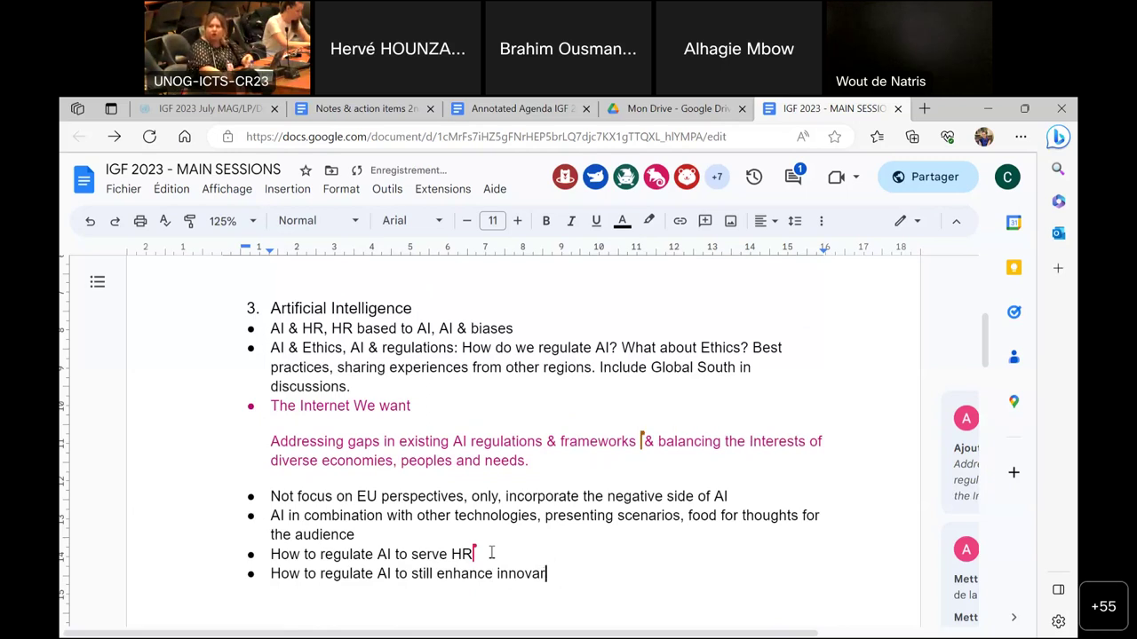
text(tion)
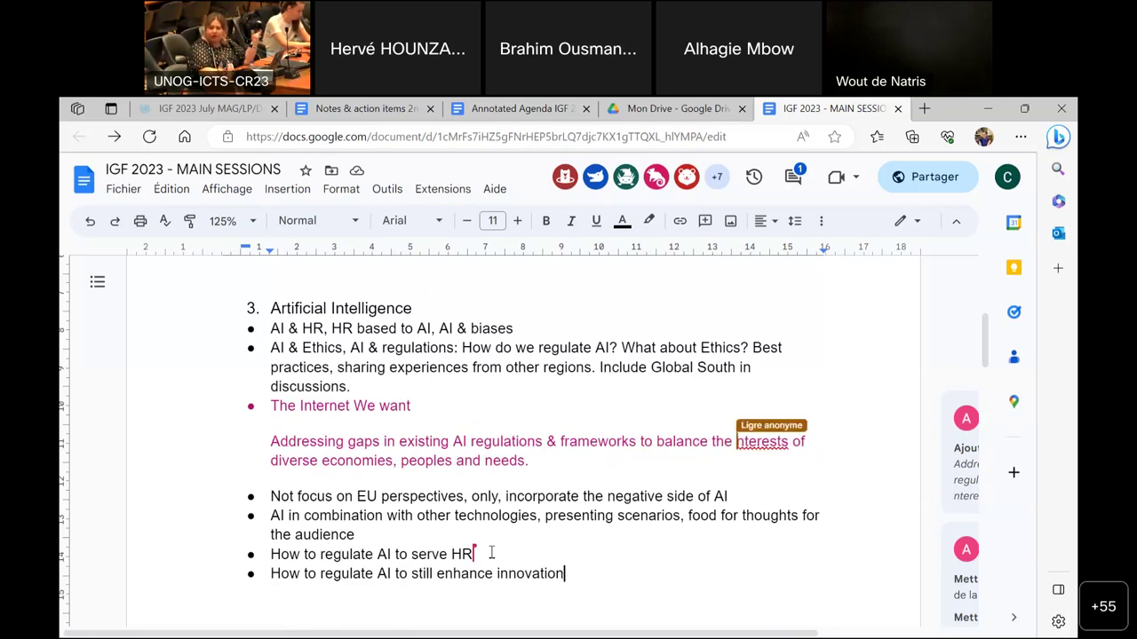
Step: Make the "Artificial Intelligence" section heading bold
click(448, 400)
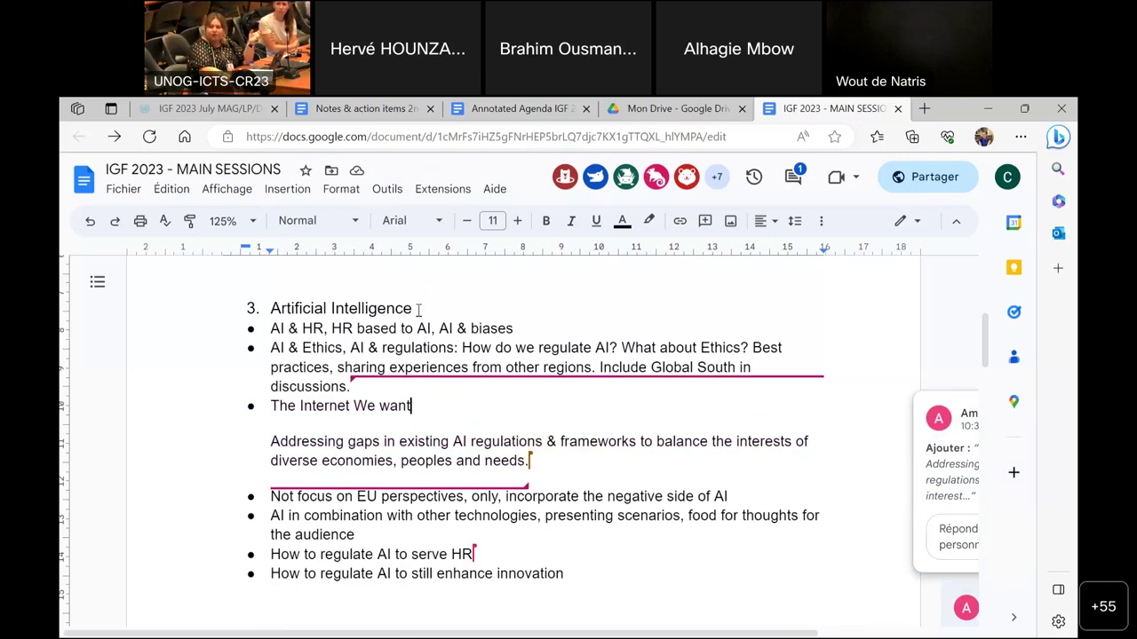
drag(418, 309, 270, 309)
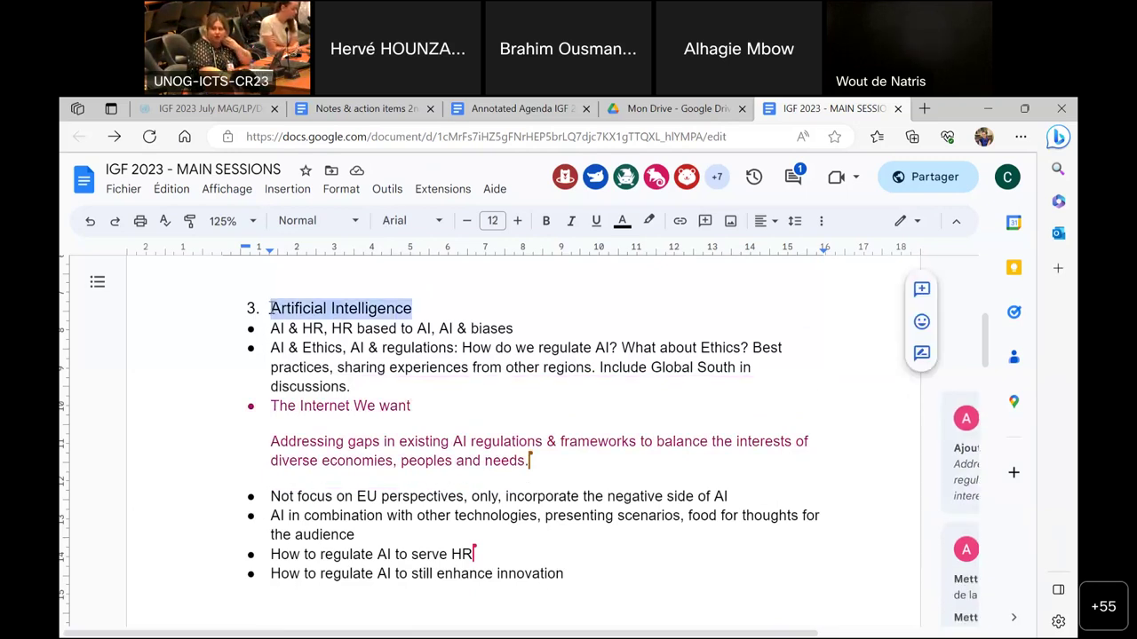
key(ctrl+b)
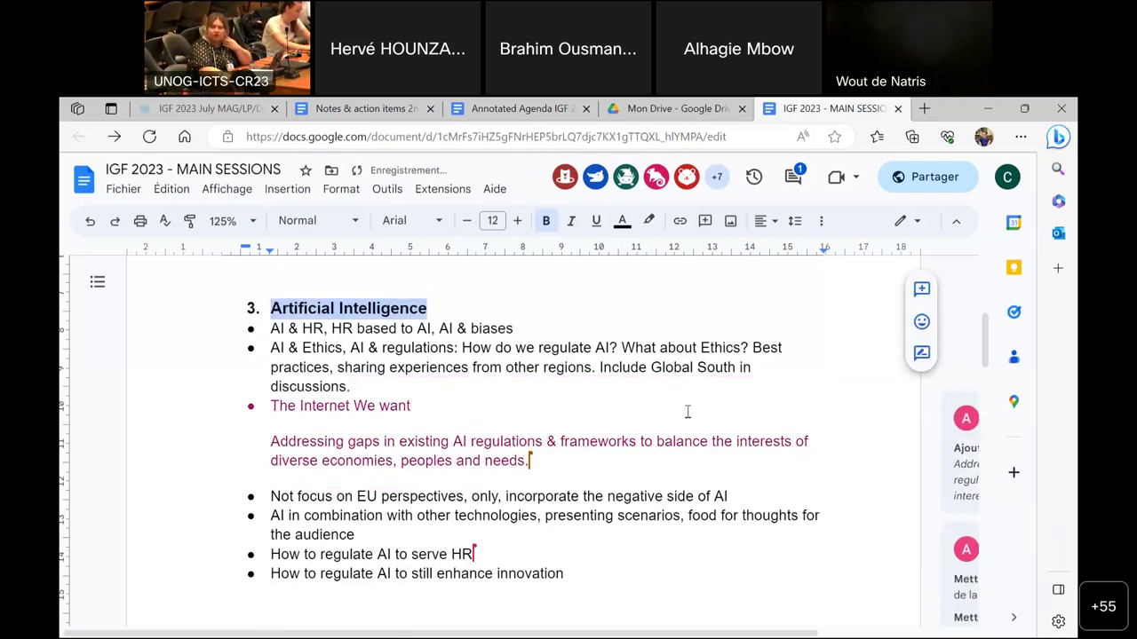
Step: Add ", it should be a global conversation" to the end of the "Not focus on EU perspectives" bullet
click(610, 577)
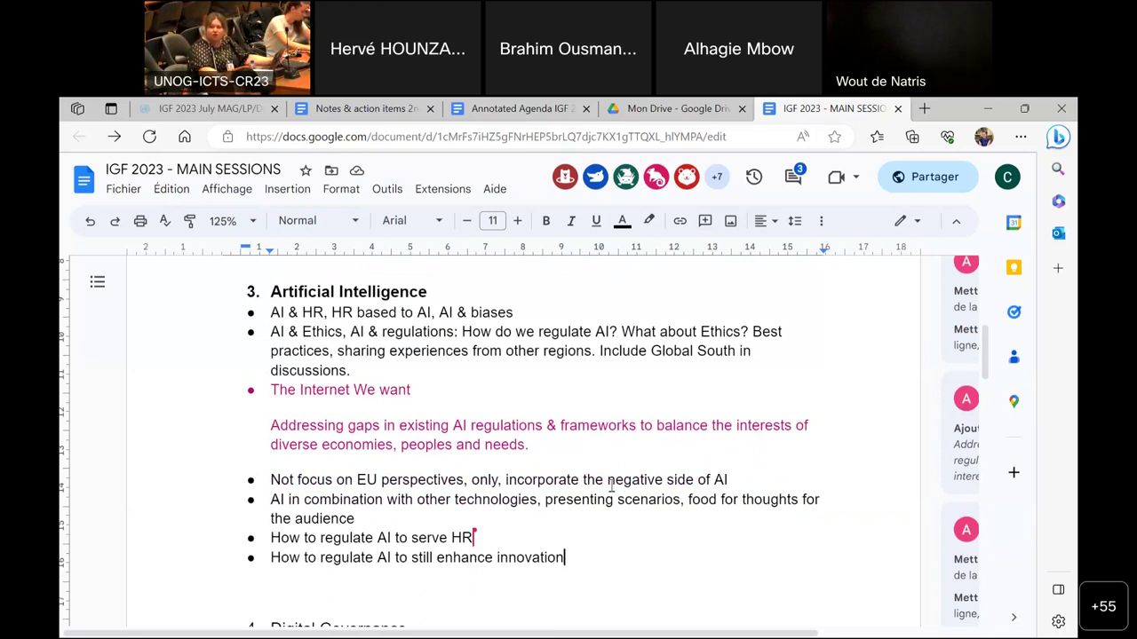
click(782, 481)
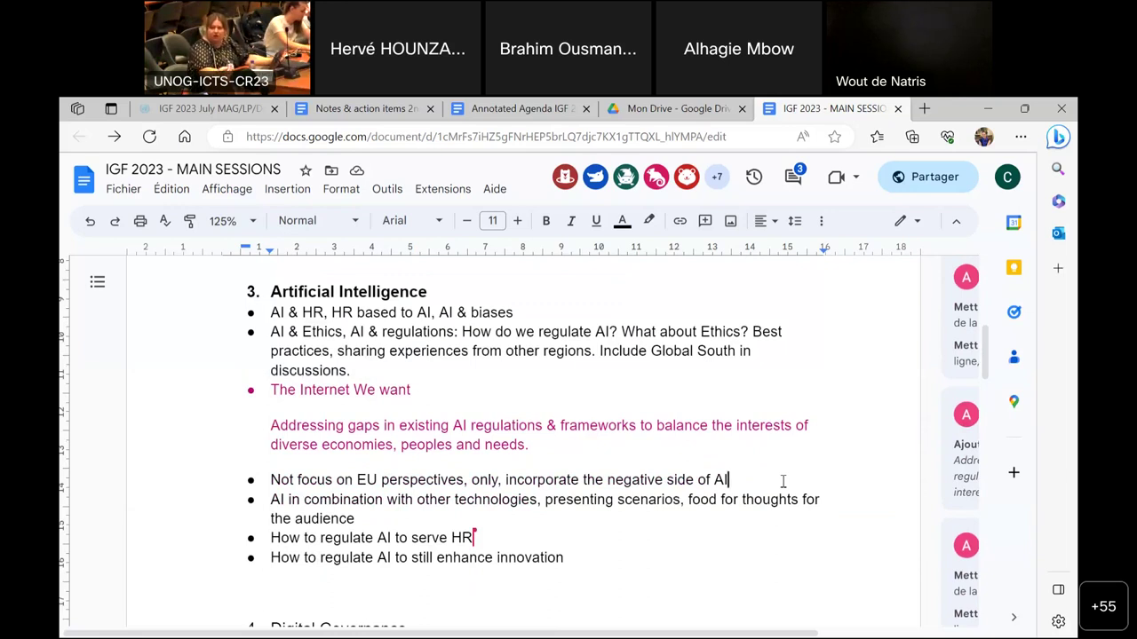
text(, )
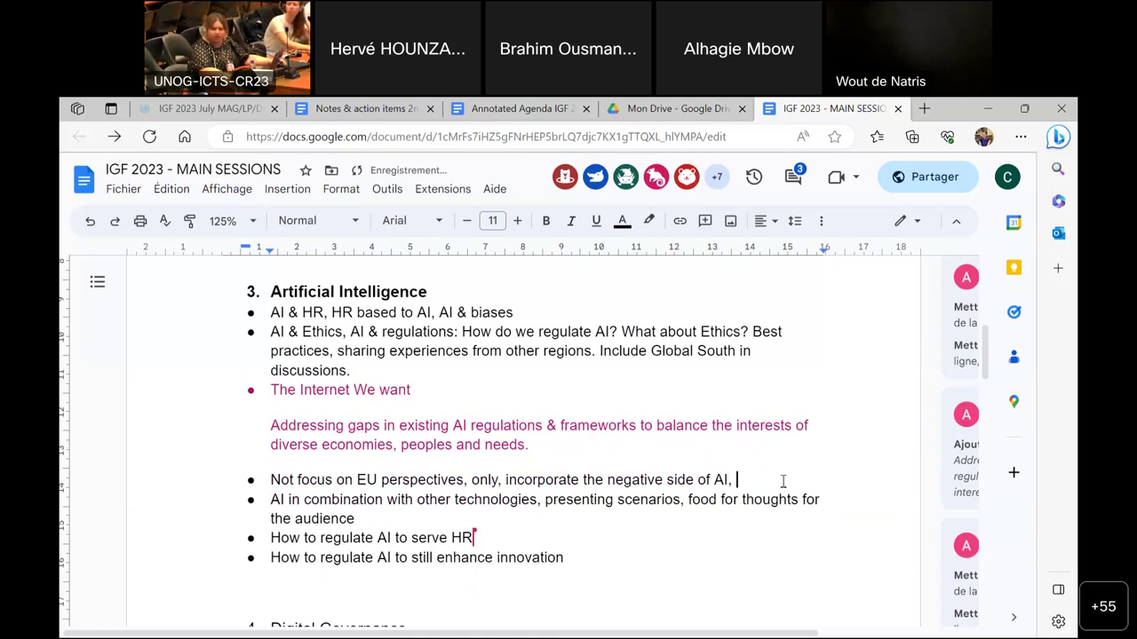
text(it should be a global conversation)
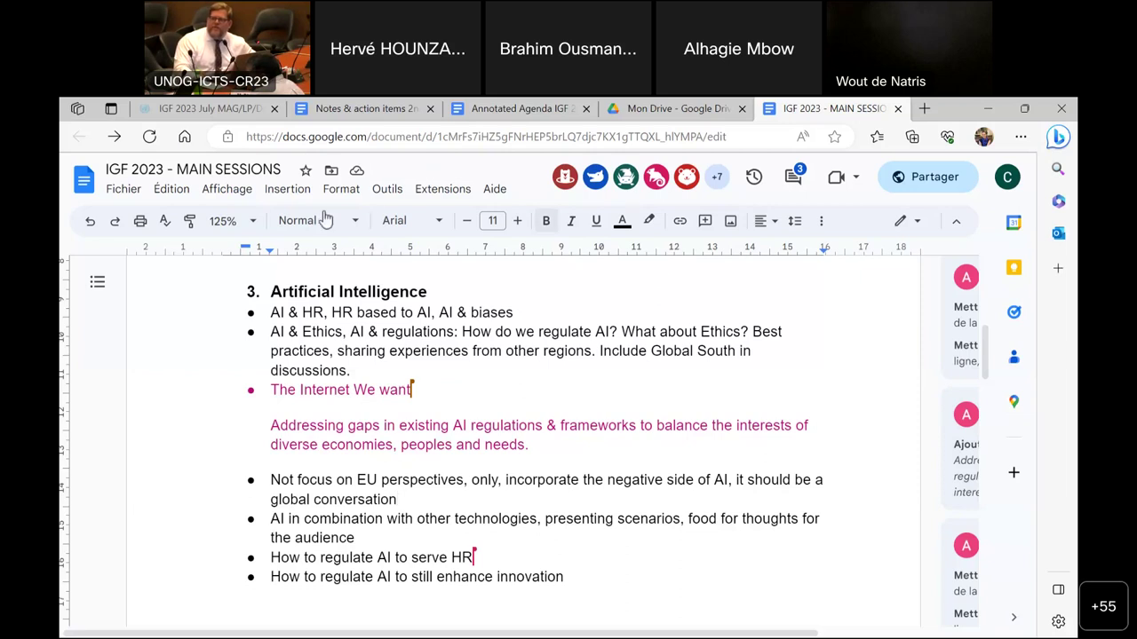
Step: Replace "Internet" with "AI" in the suggested bullet "The Internet We want" under Artificial Intelligence
click(350, 389)
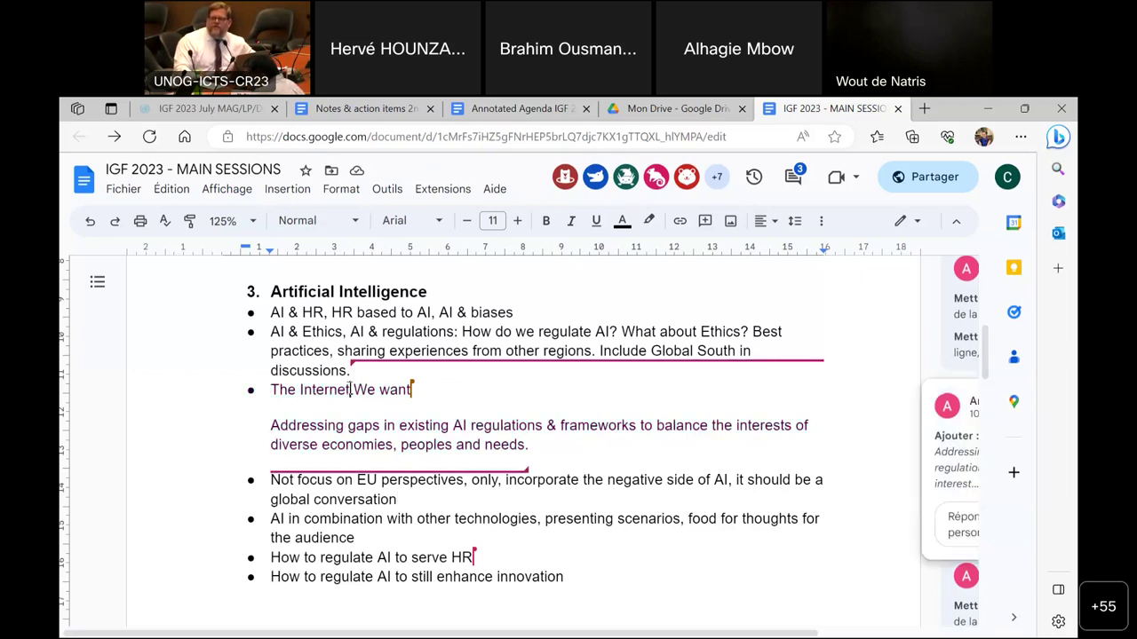
key(BackSpace)
key(BackSpace)
key(BackSpace)
key(BackSpace)
key(BackSpace)
key(BackSpace)
key(BackSpace)
key(BackSpace)
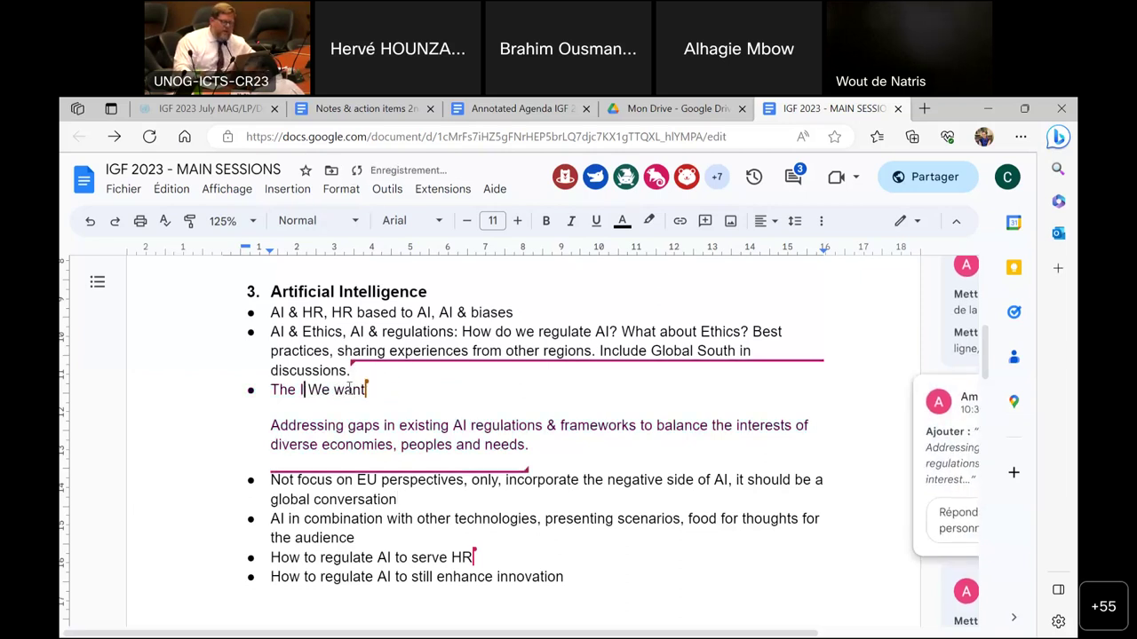
text(AI)
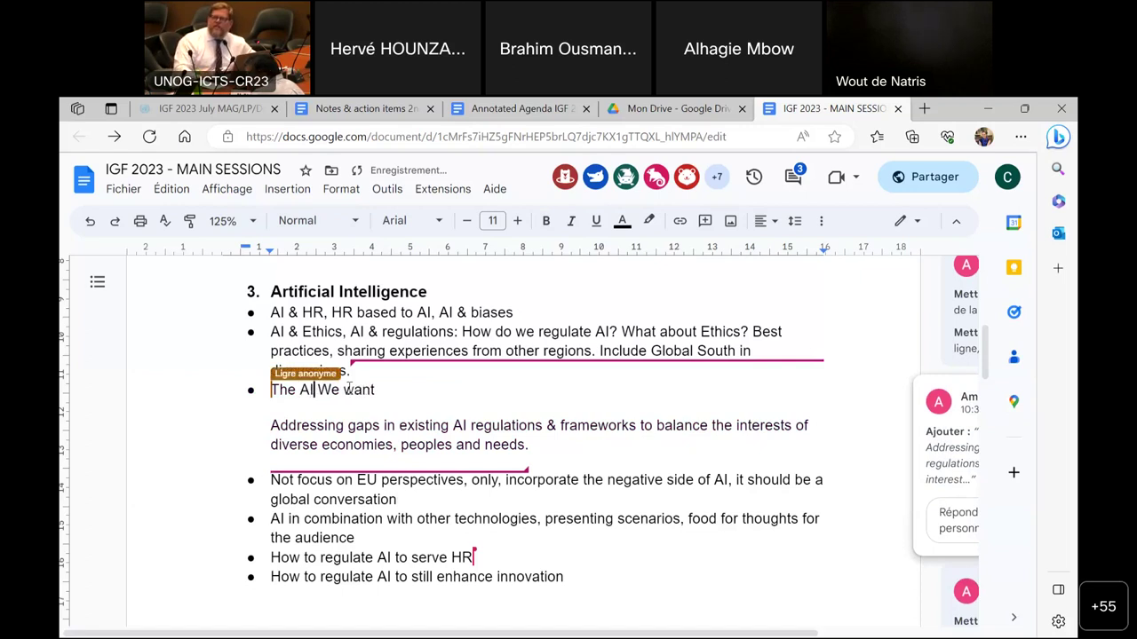
key(BackSpace)
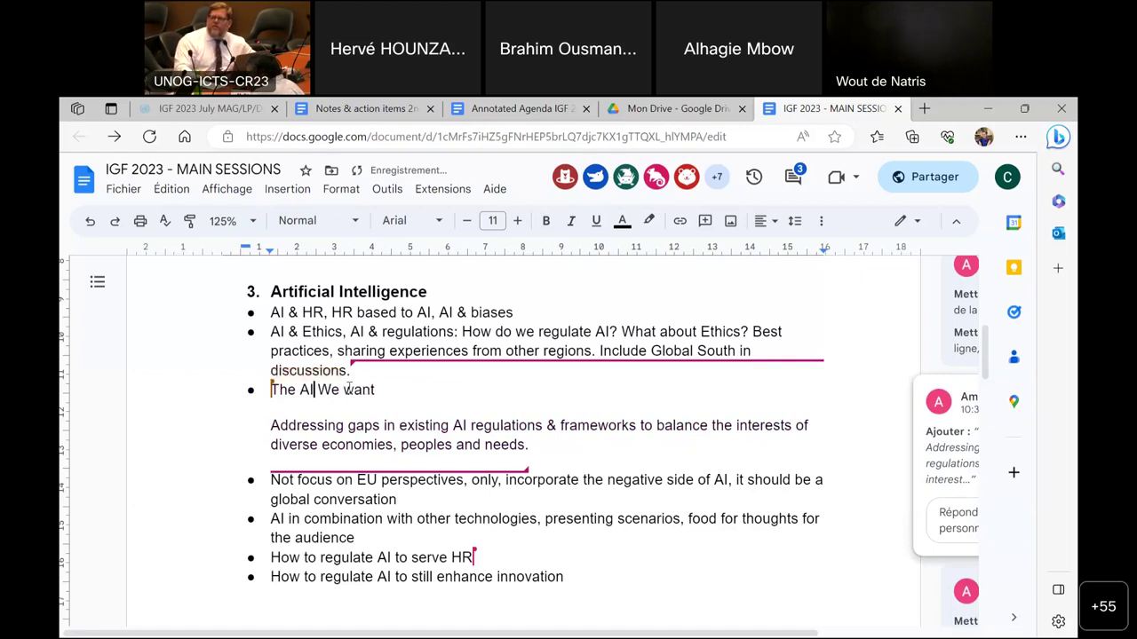
click(386, 391)
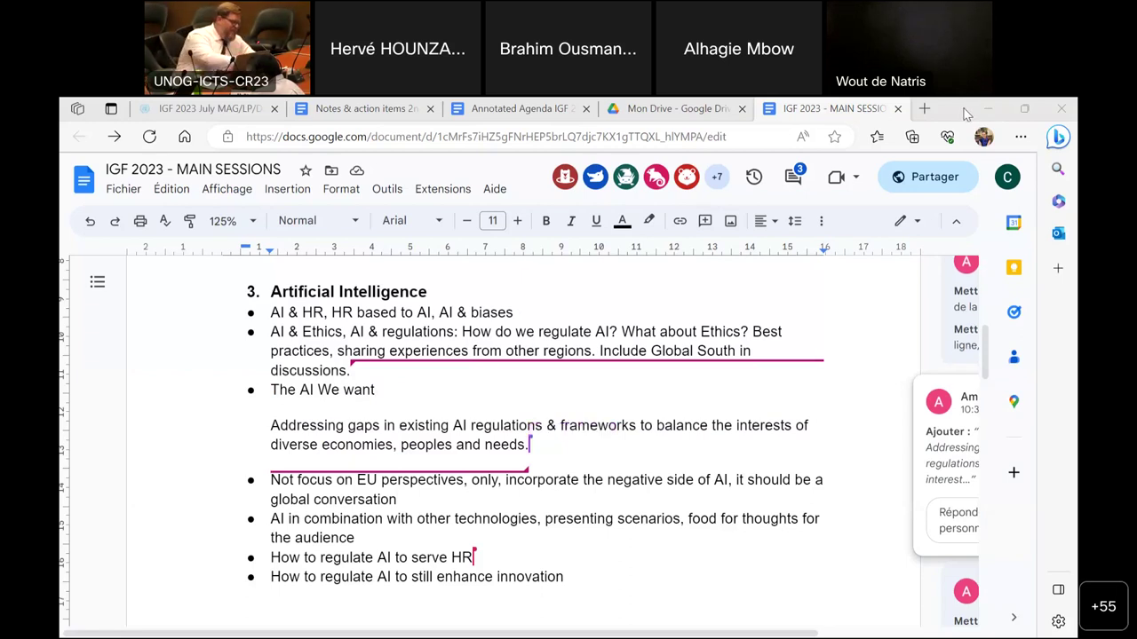
click(964, 116)
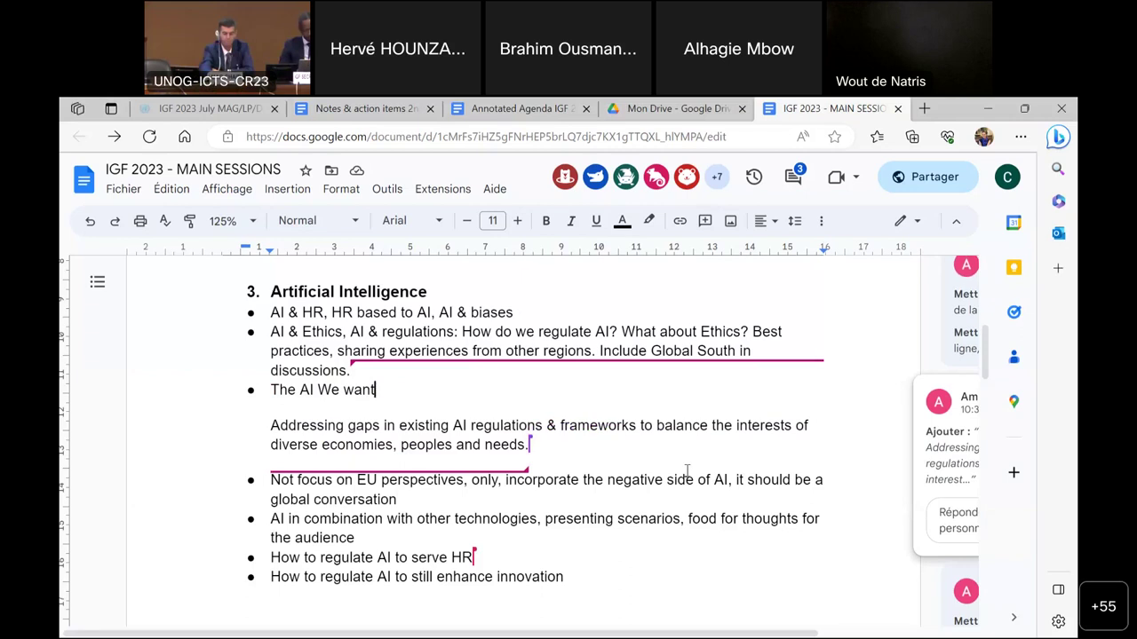
scroll(687, 471, up, 1)
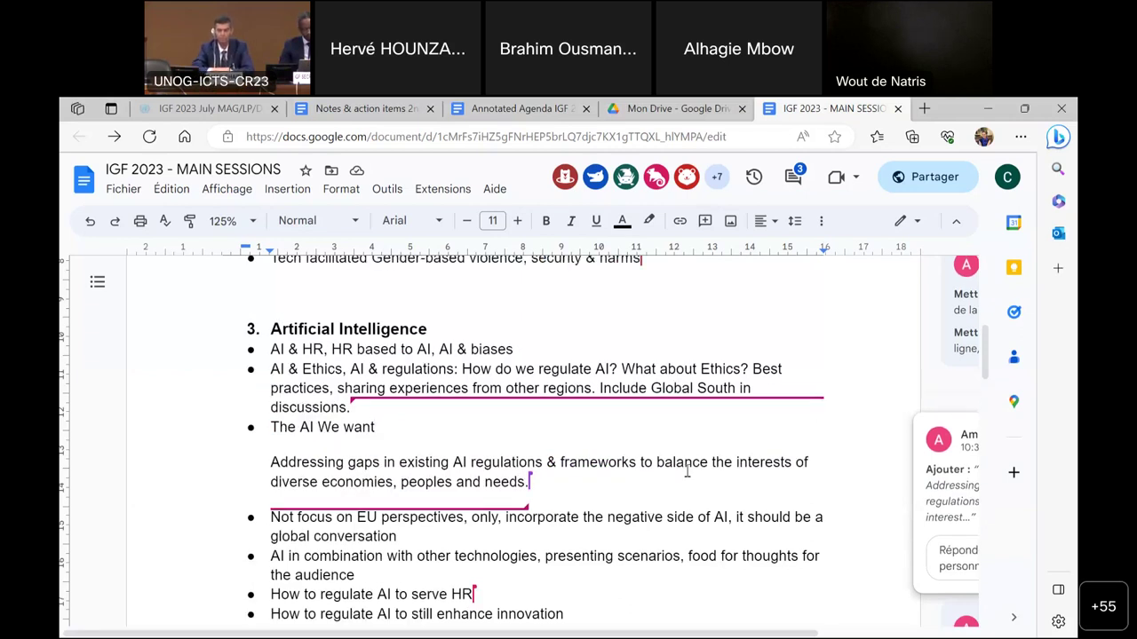
scroll(746, 448, down, 1)
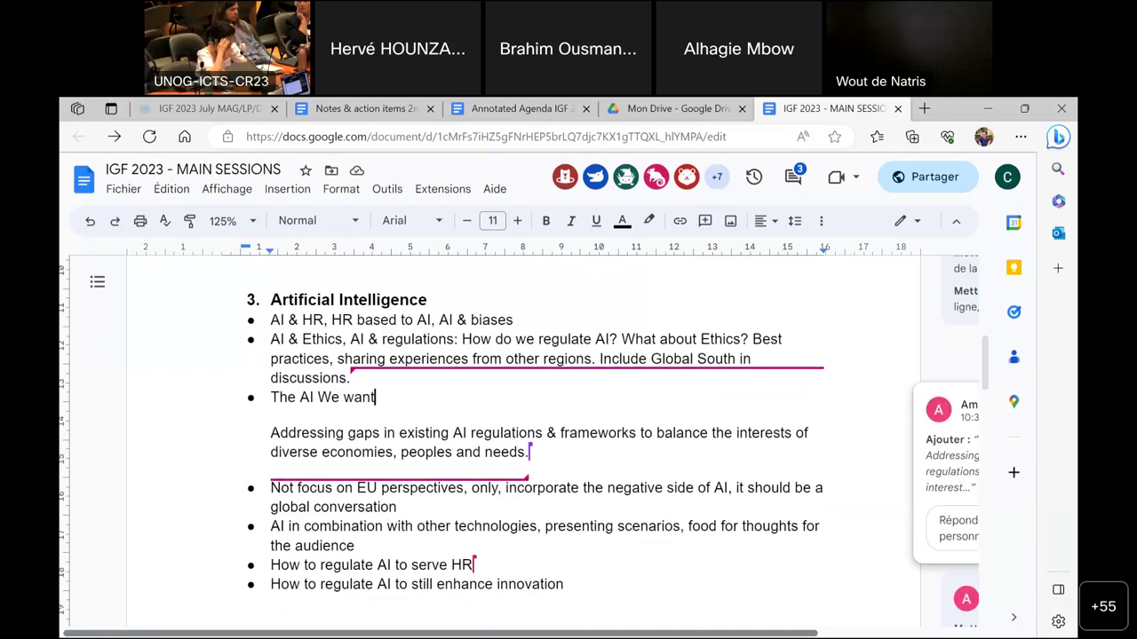
click(974, 113)
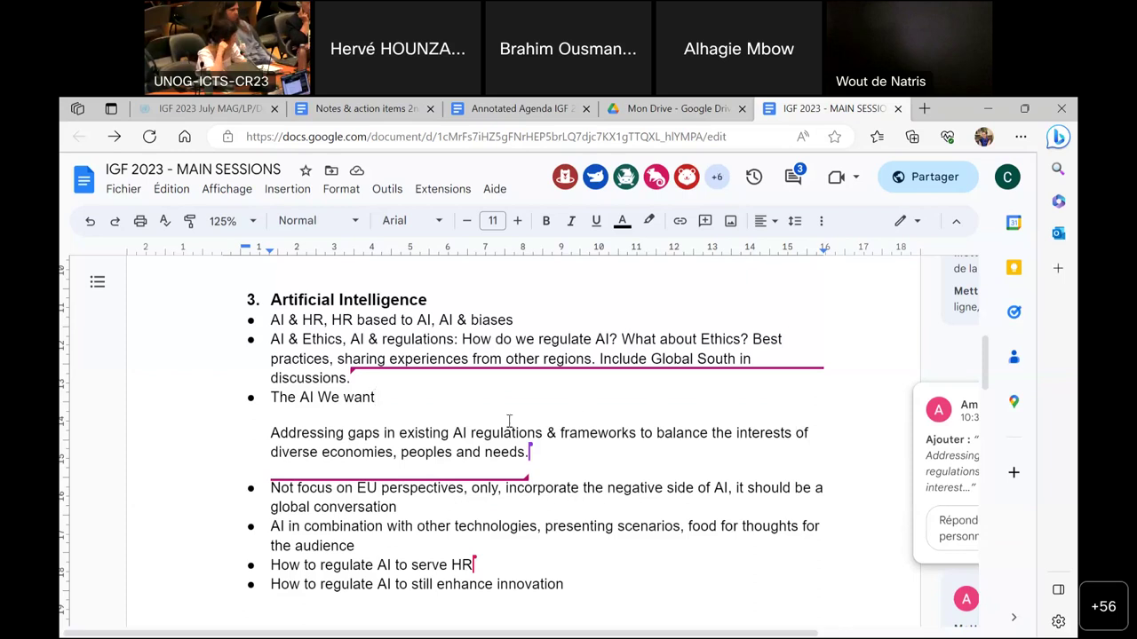
click(269, 490)
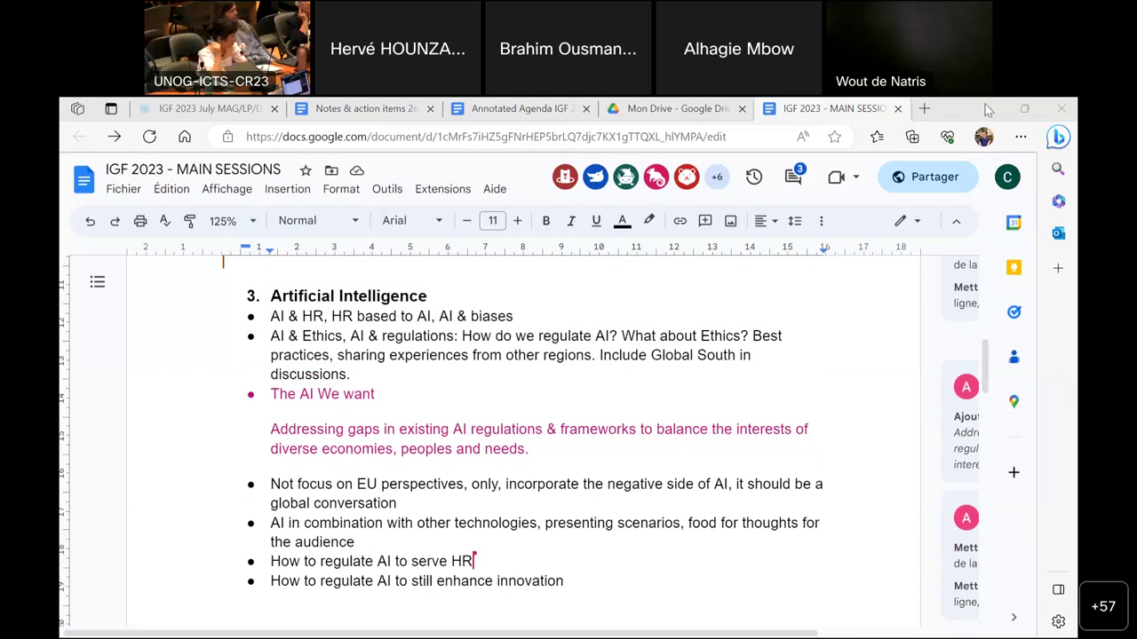
click(703, 421)
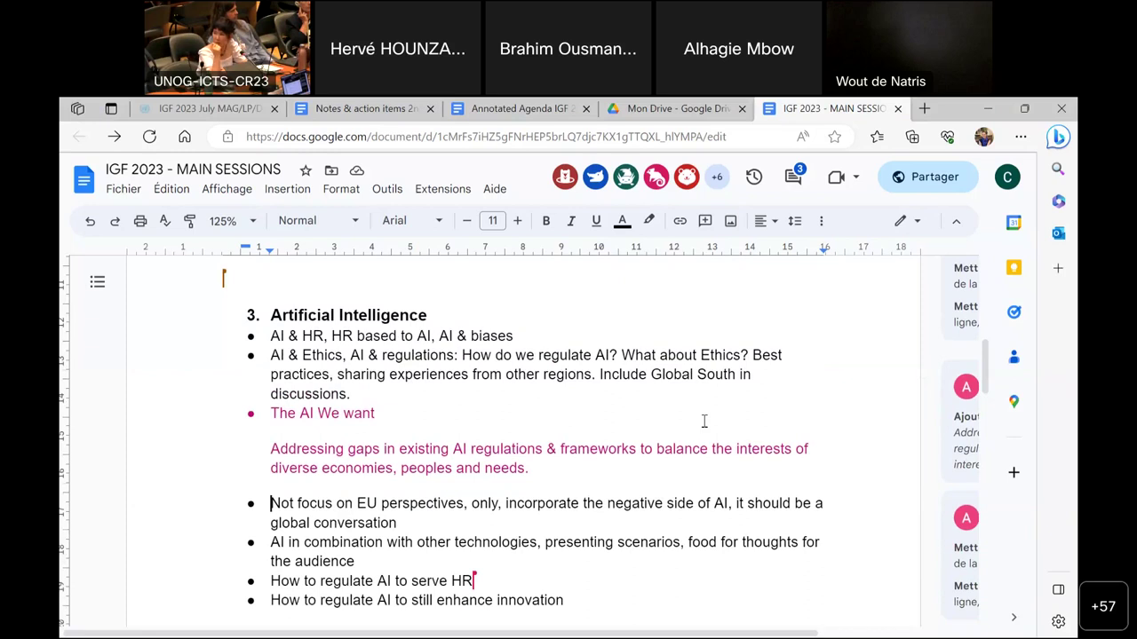
scroll(703, 421, down, 1)
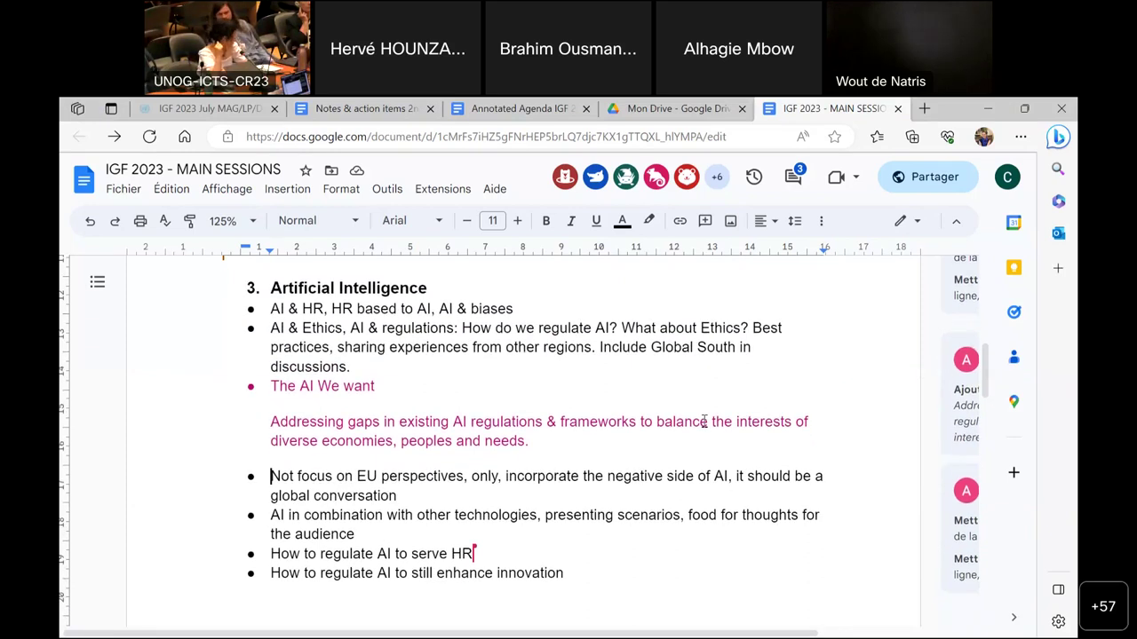
scroll(703, 422, up, 2)
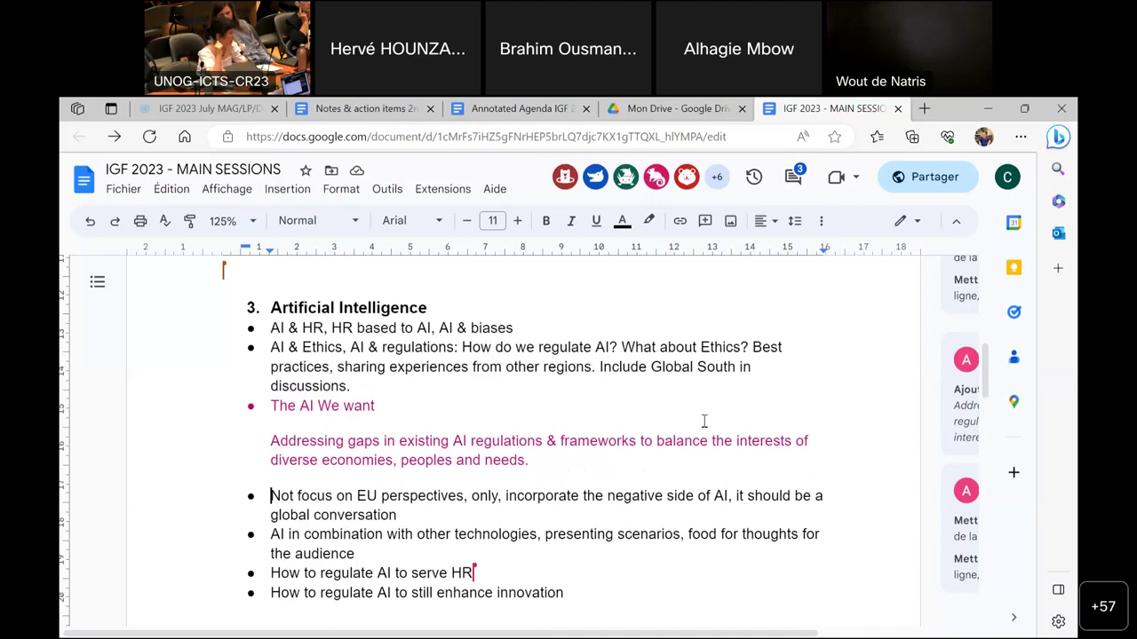
scroll(703, 421, down, 2)
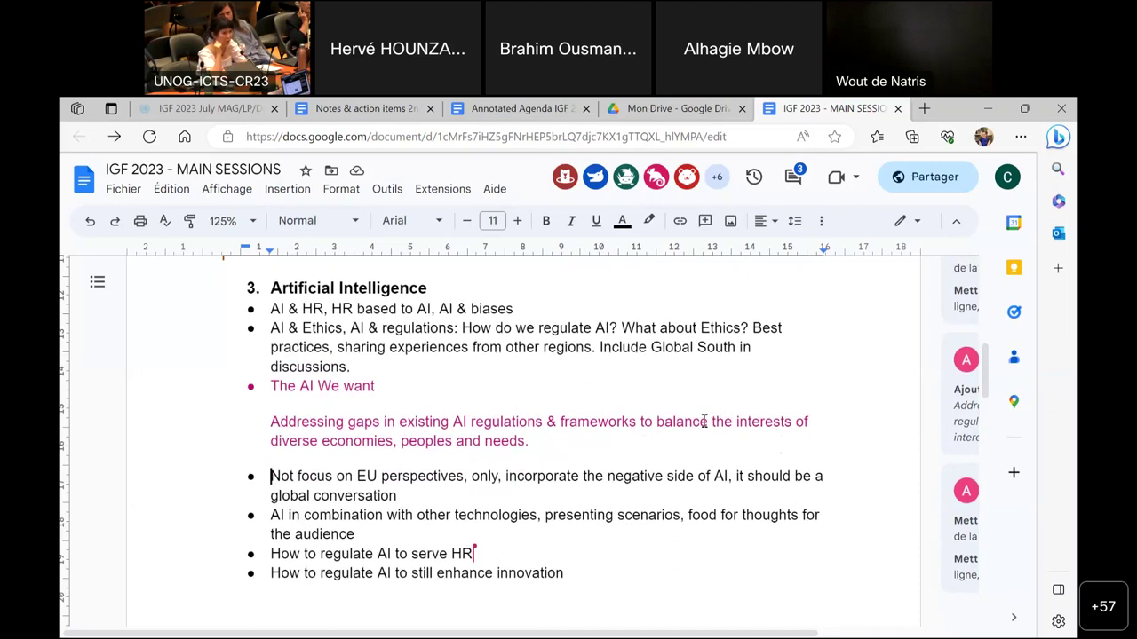
scroll(704, 421, down, 3)
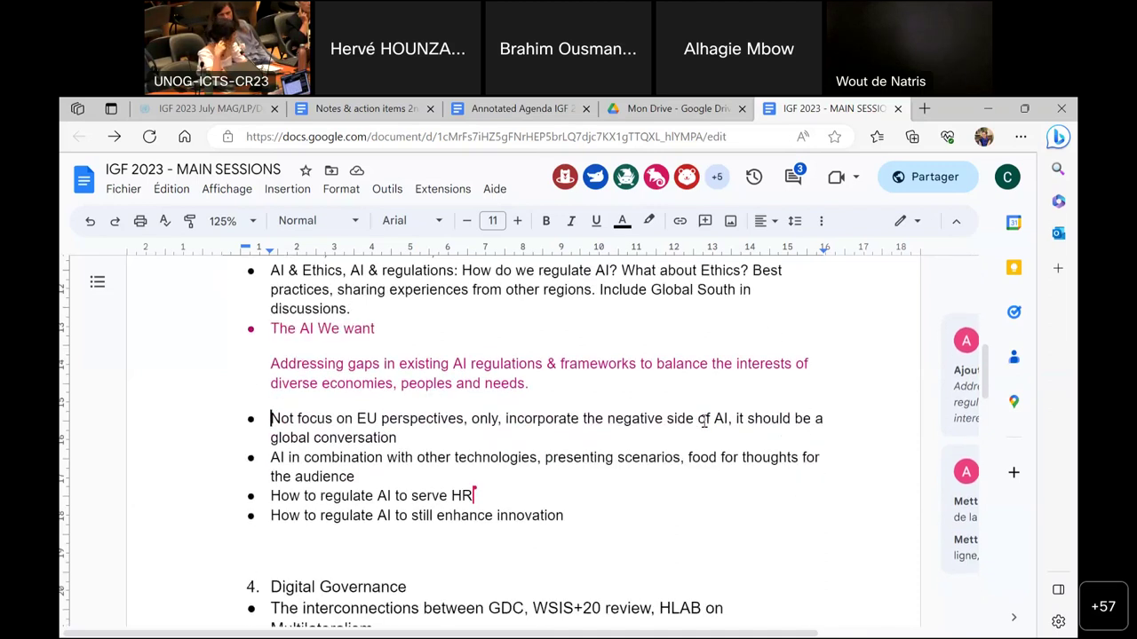
scroll(703, 422, up, 2)
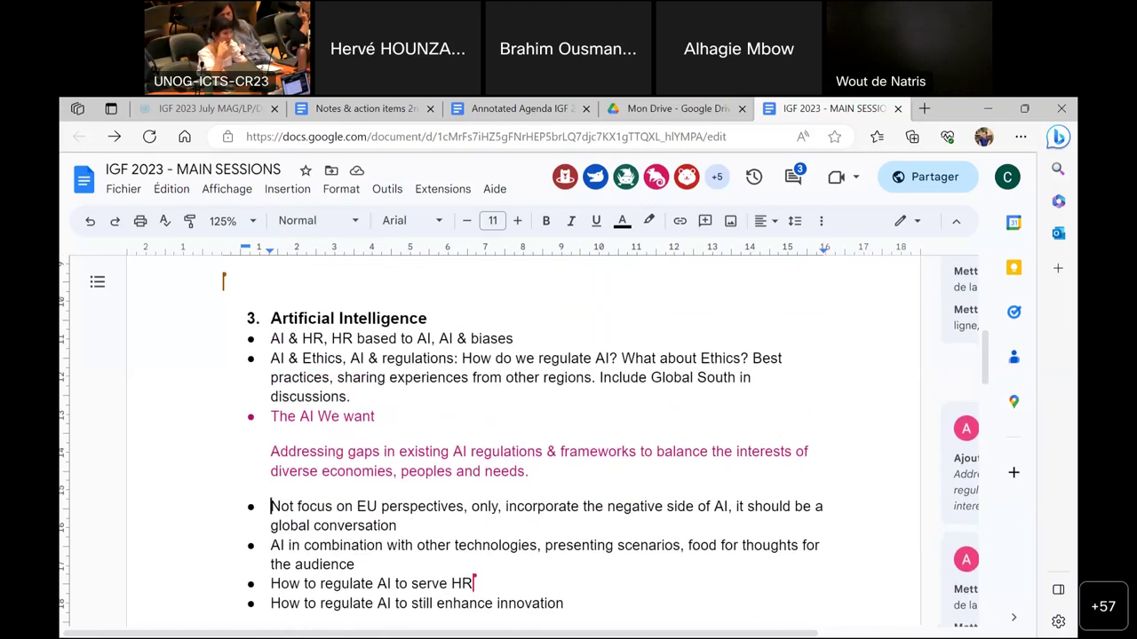
scroll(533, 444, down, 1)
scroll(533, 444, up, 1)
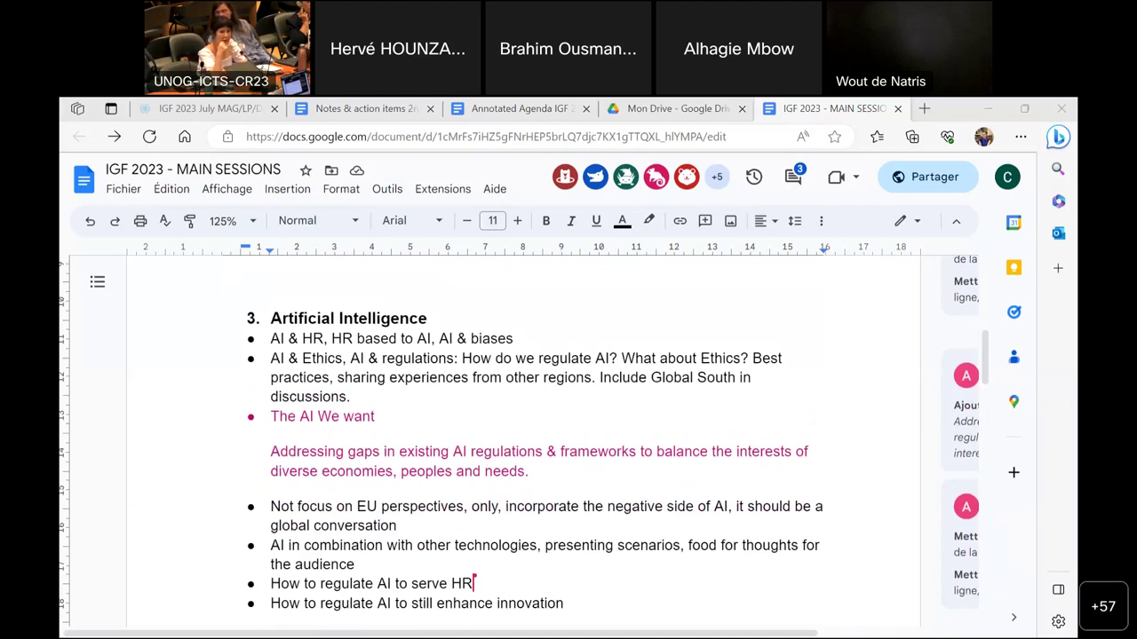
scroll(532, 444, down, 1)
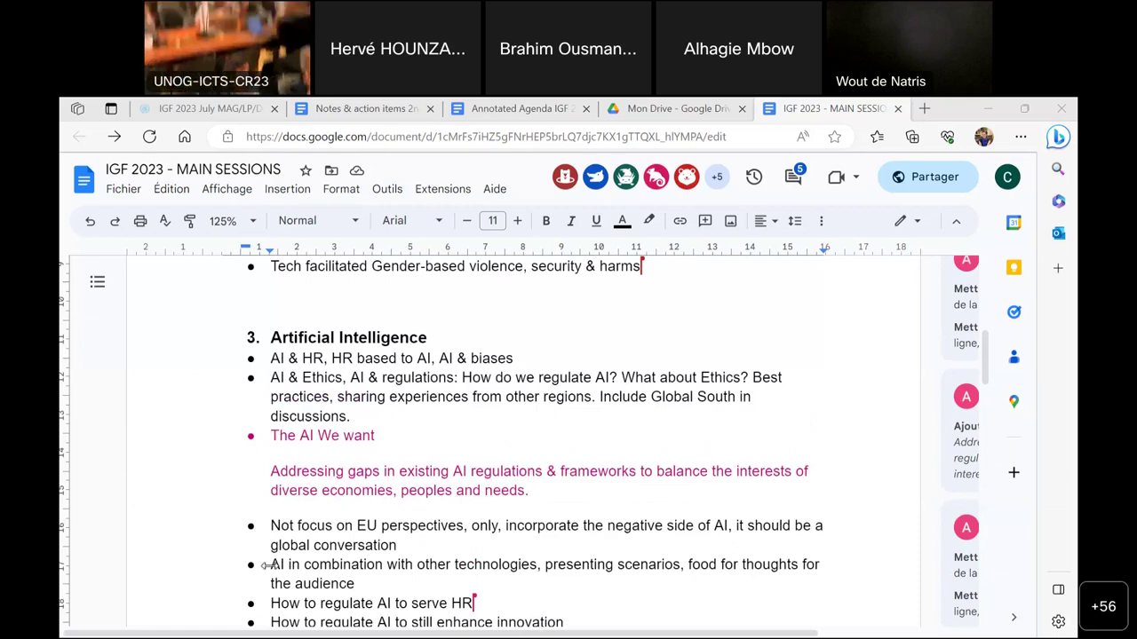
click(212, 542)
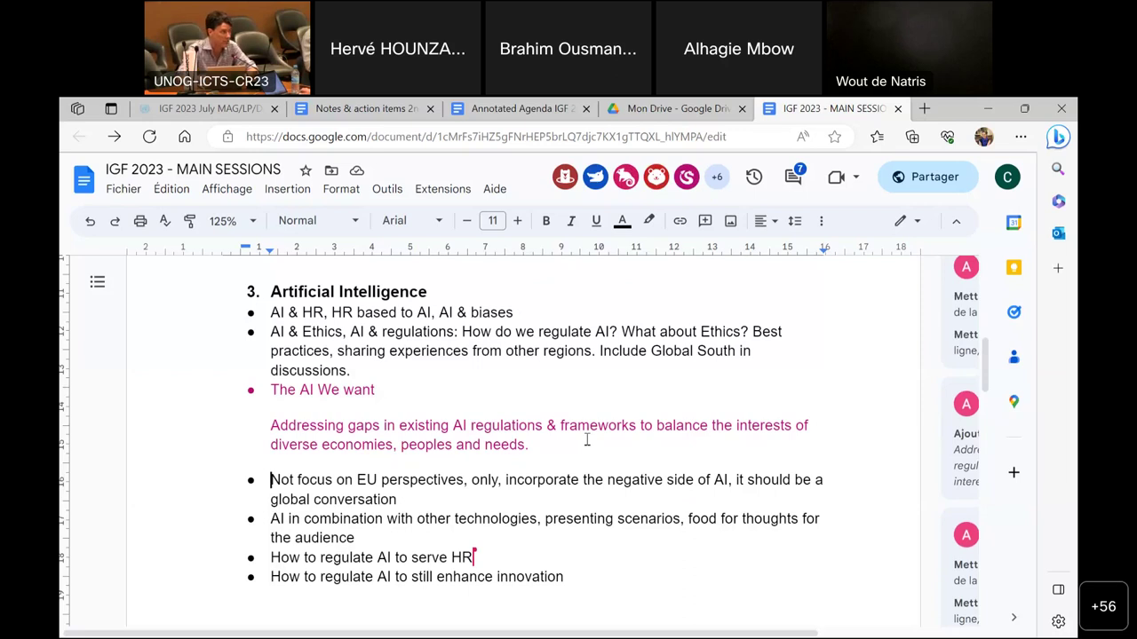
scroll(586, 440, down, 1)
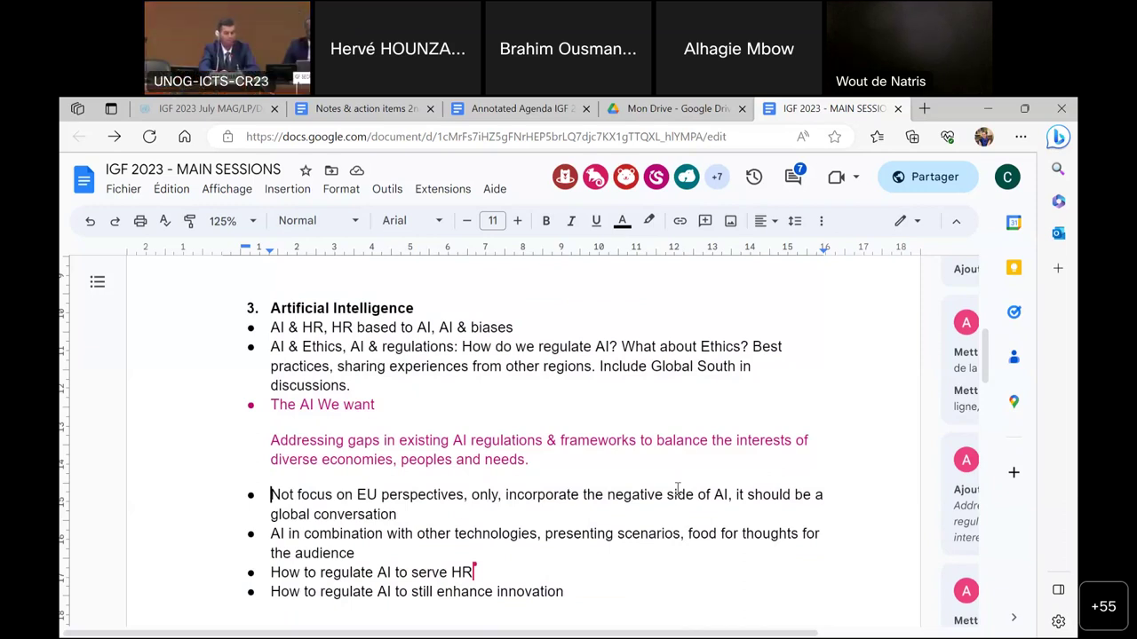
scroll(678, 491, down, 1)
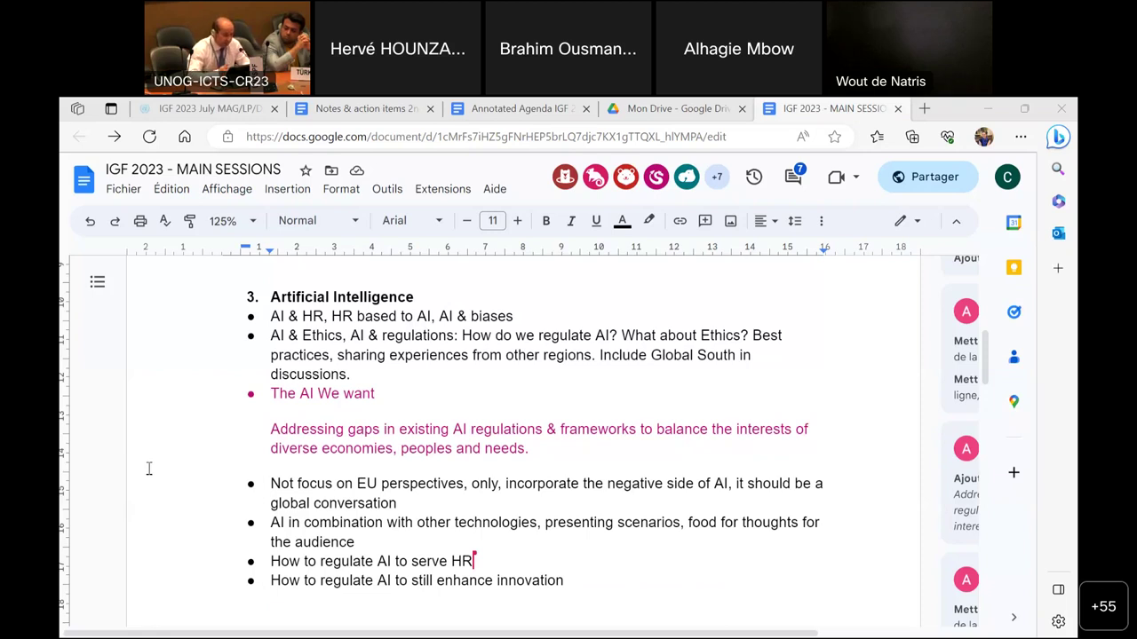
click(270, 478)
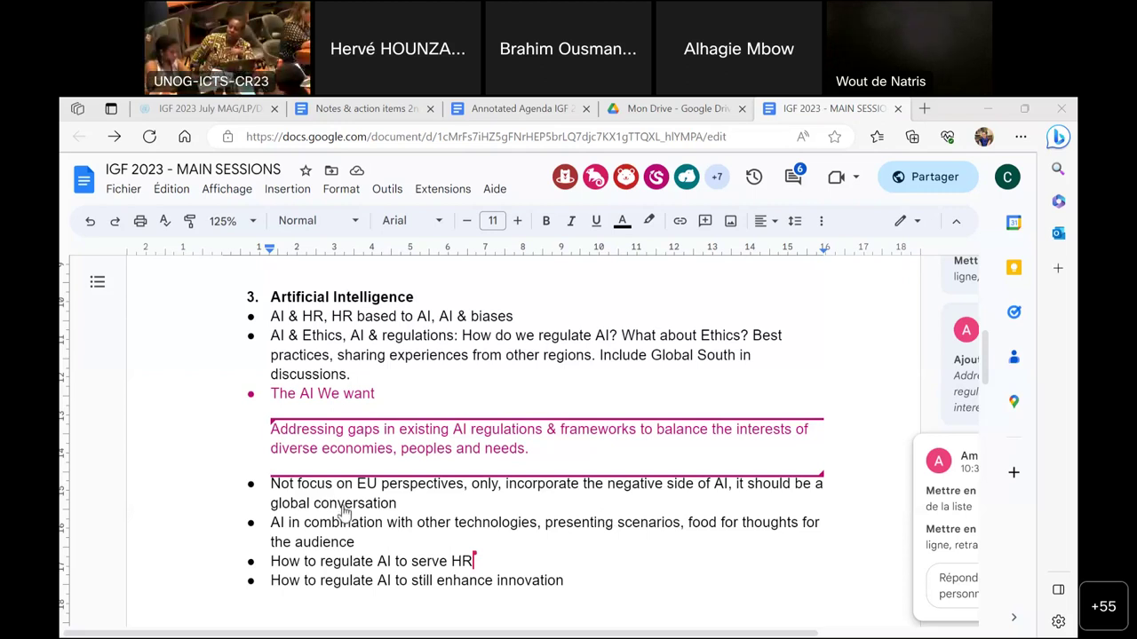
click(161, 473)
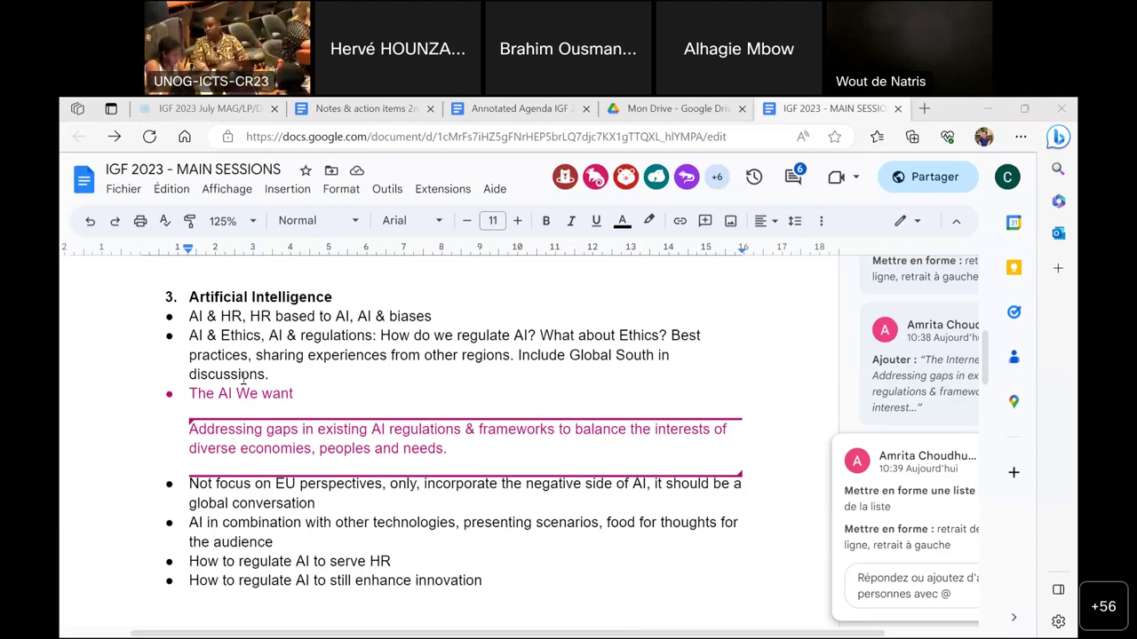
click(959, 110)
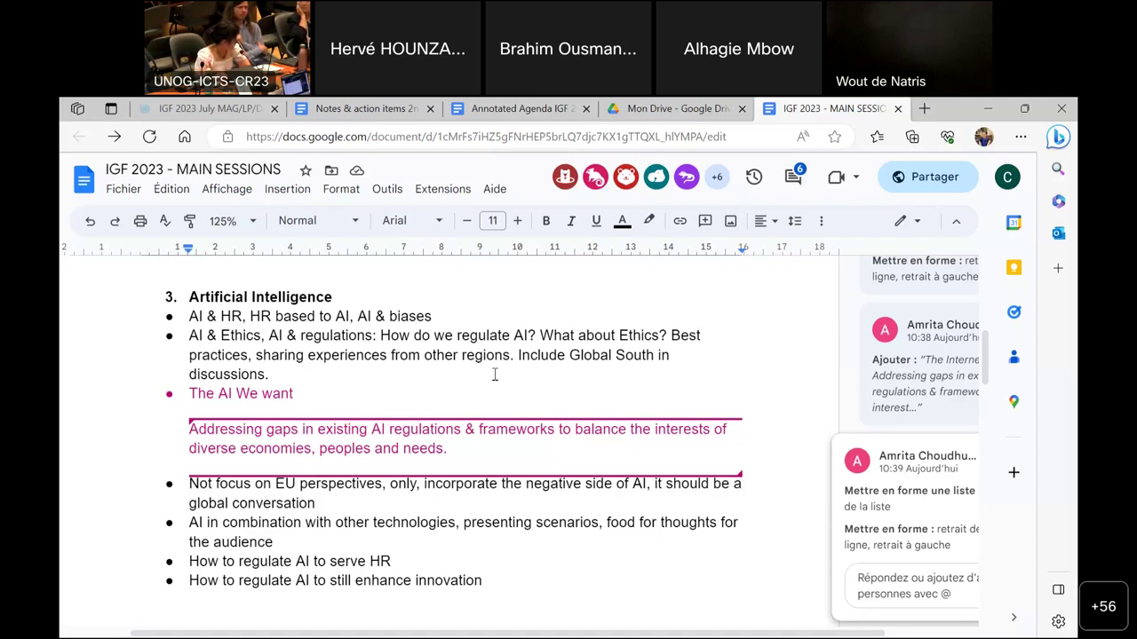
Step: Insert a separator line of tildes between the "MAIN SESSIONS" title and the Gender section, followed by a blank line
scroll(495, 375, up, 3)
scroll(495, 375, up, 2)
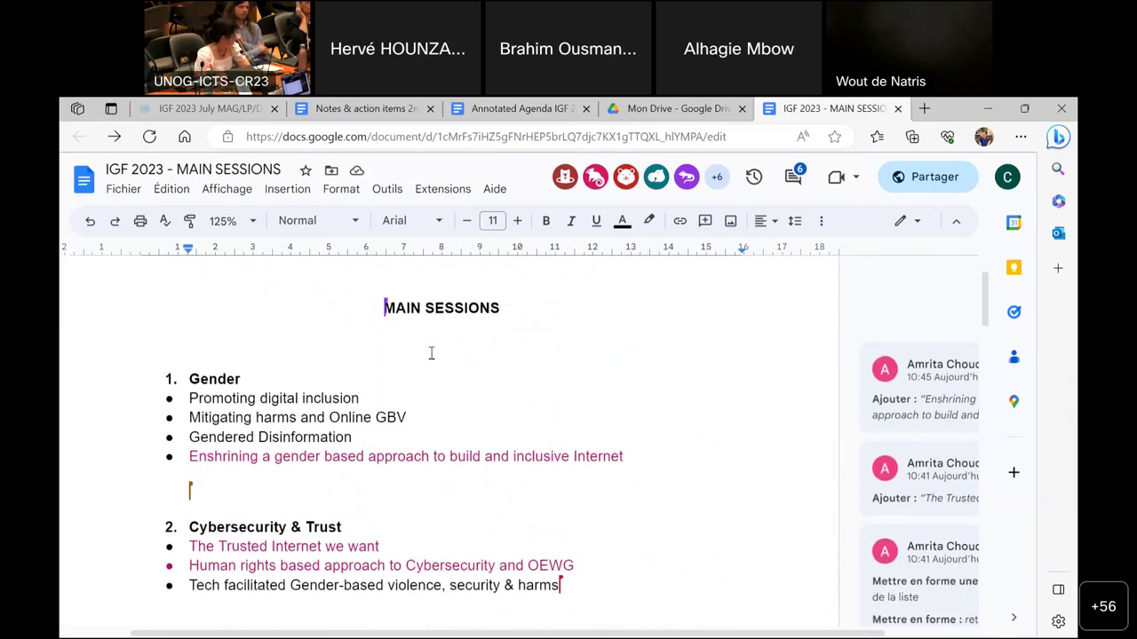
click(430, 354)
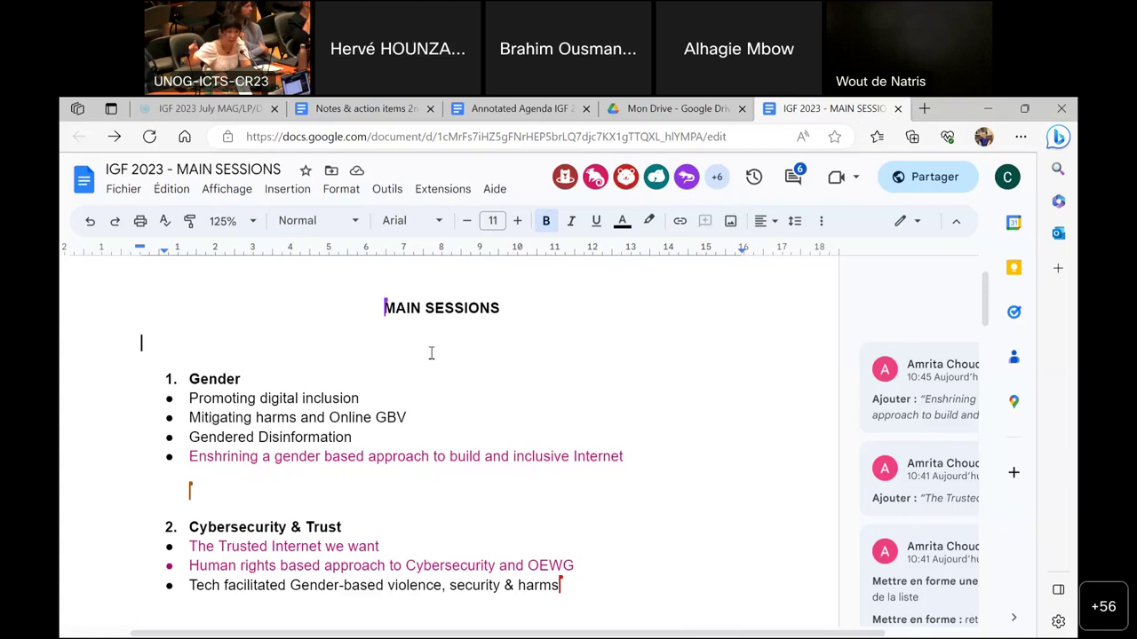
text(~~~~~~~~~~)
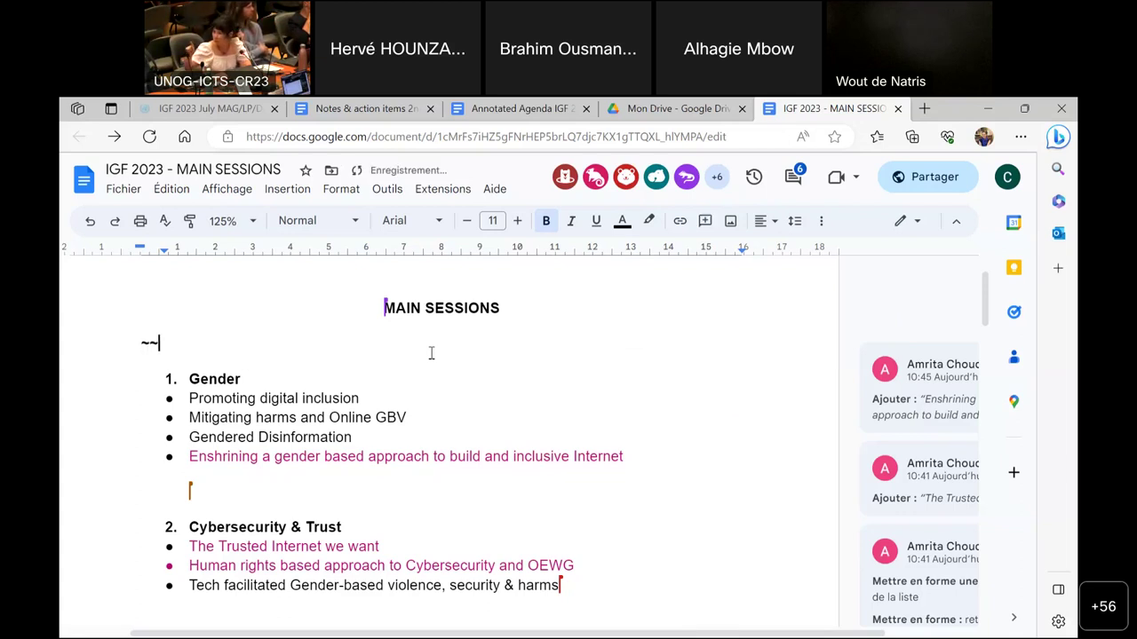
key(Return)
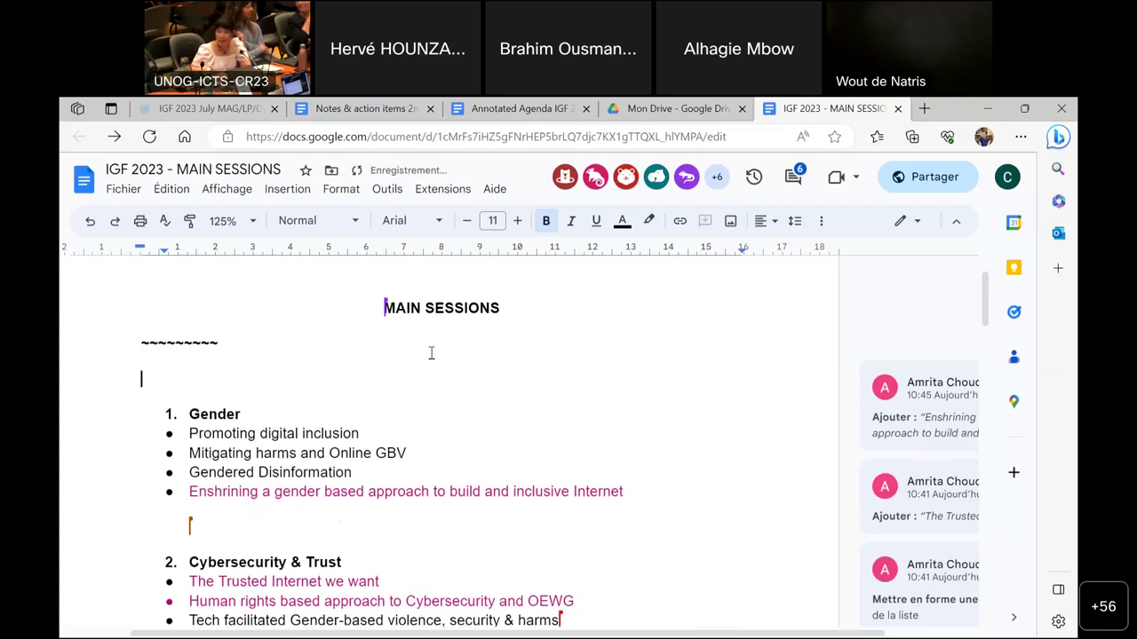
Step: List the session topics "Gender" and "Cybersecurity & Trust" on separate lines above the tilde separator
key(Up)
key(Return)
key(Up)
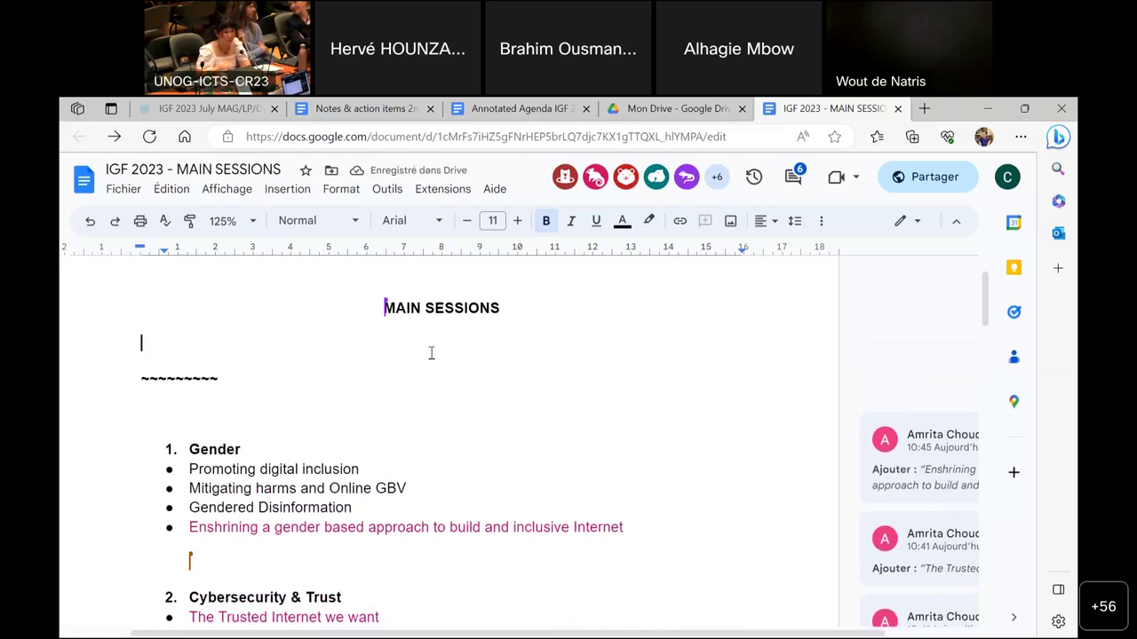
text(Gender)
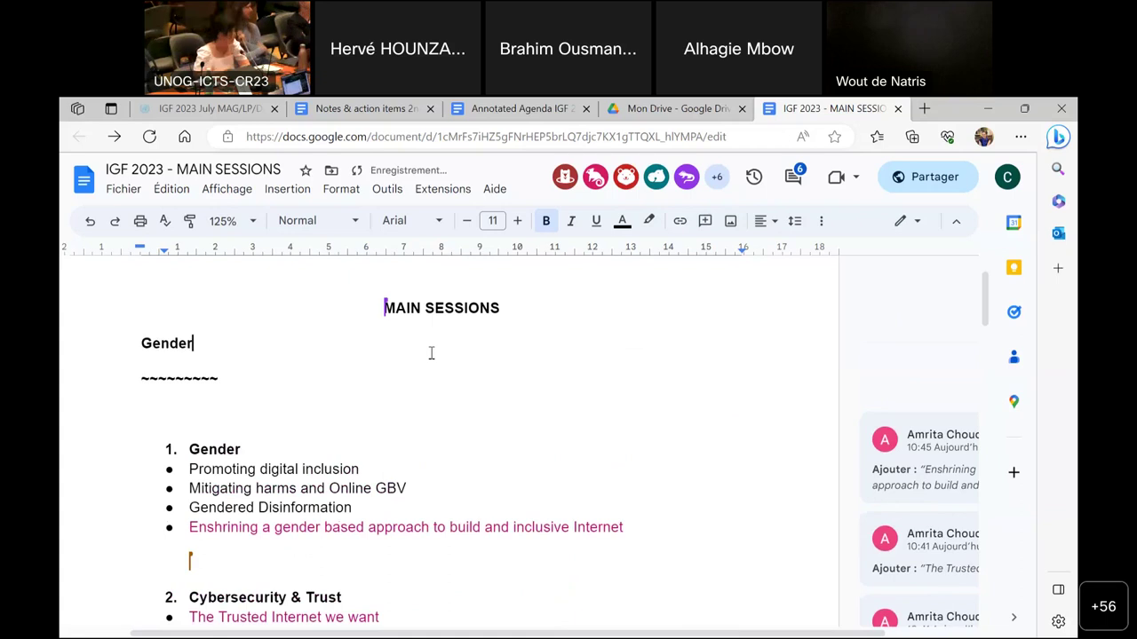
key(Return)
text(Cybersecurity & Trust)
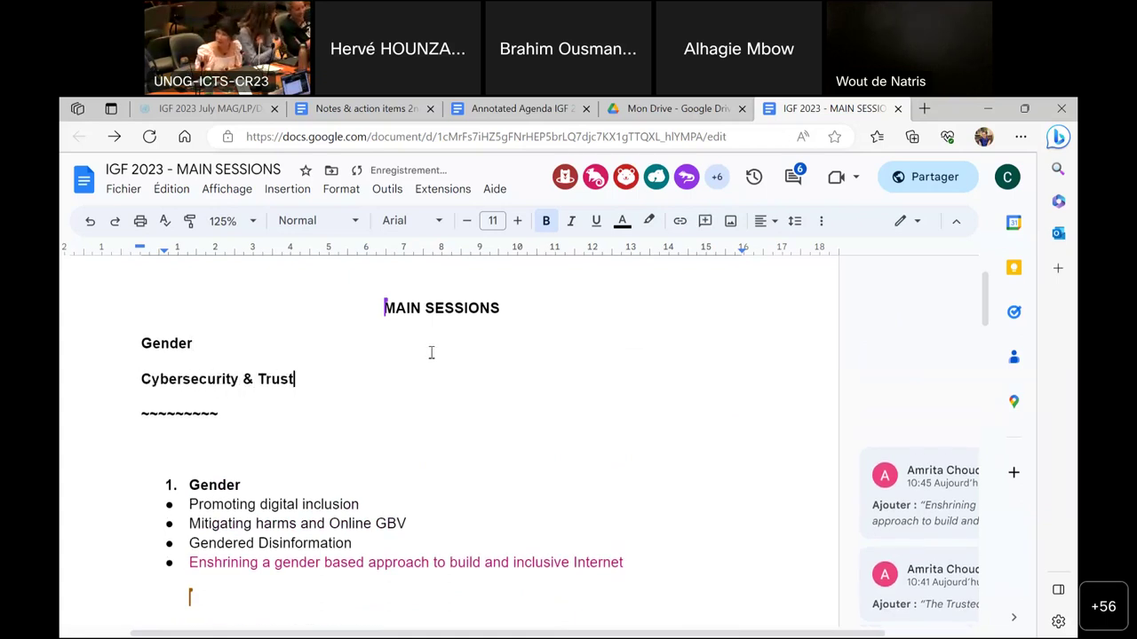
Step: Add "AI" and "Digital Governance" on separate lines below "Cybersecurity & Trust" in the topic overview
key(Return)
text(AI)
key(Return)
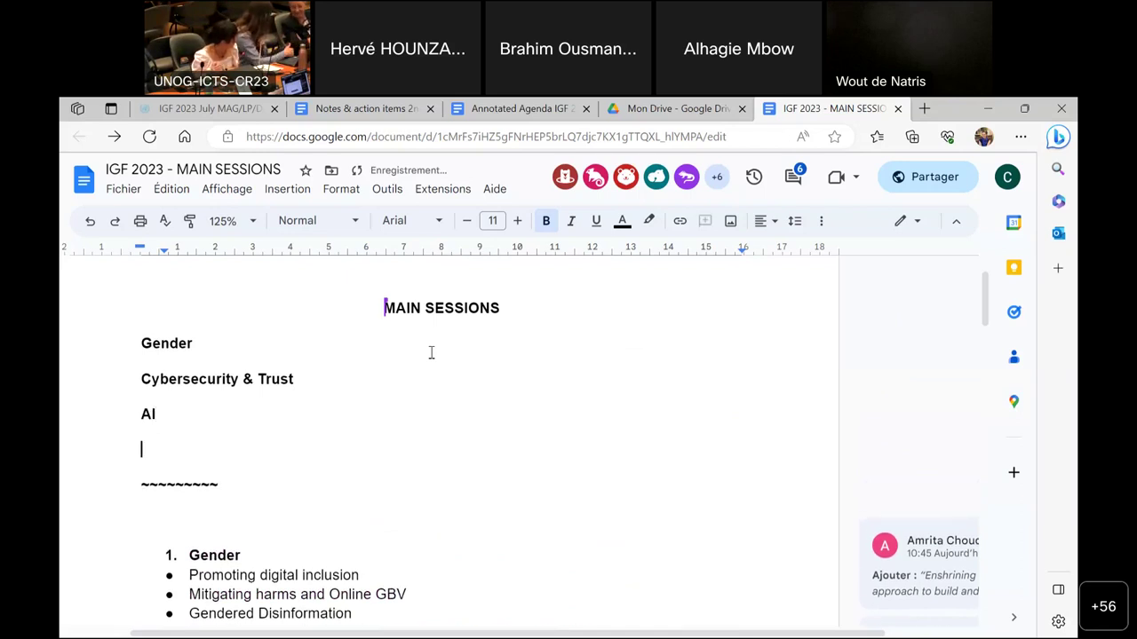
text(Digi)
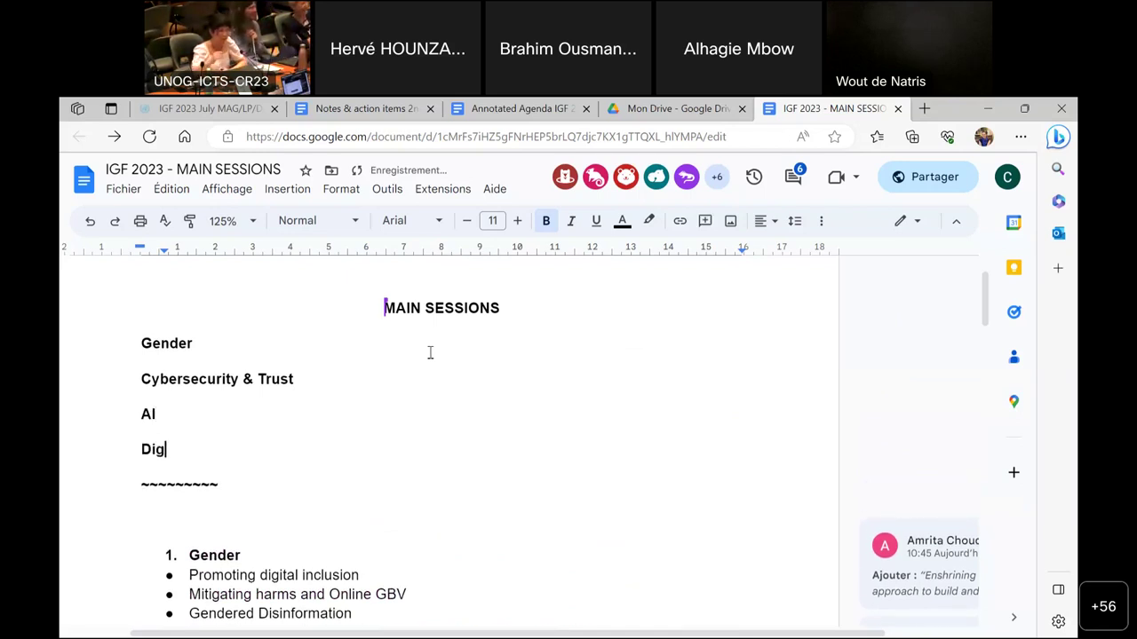
key(BackSpace)
text(ital Governance)
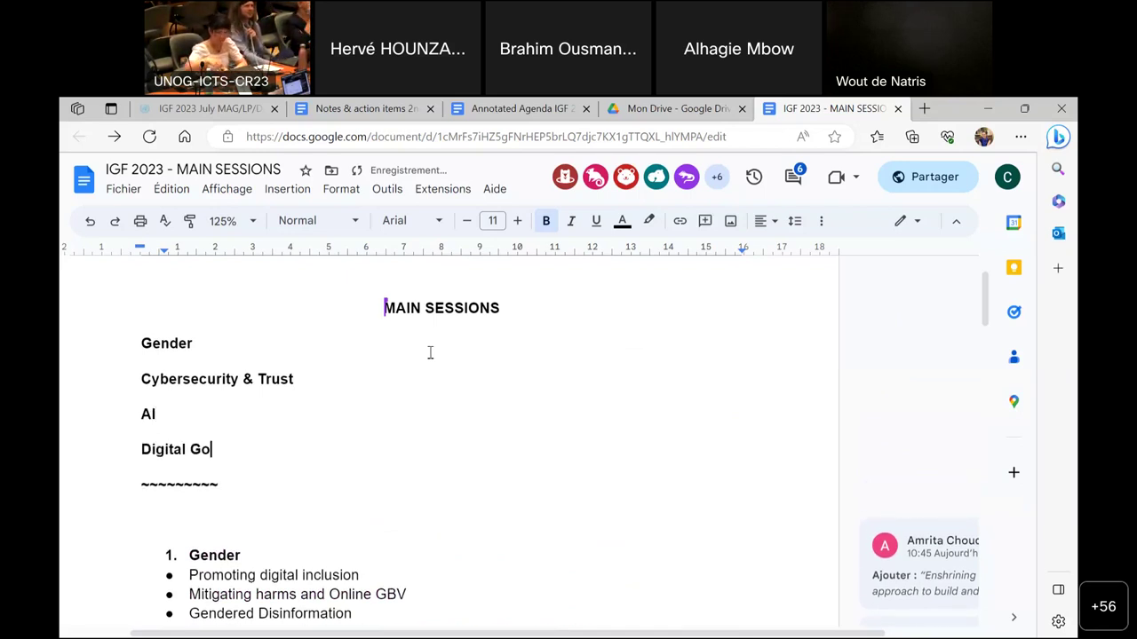
Step: Complete the topic overview with "Sustainability & Environment" and "GDC" on separate lines below "Digital Governance"
key(Return)
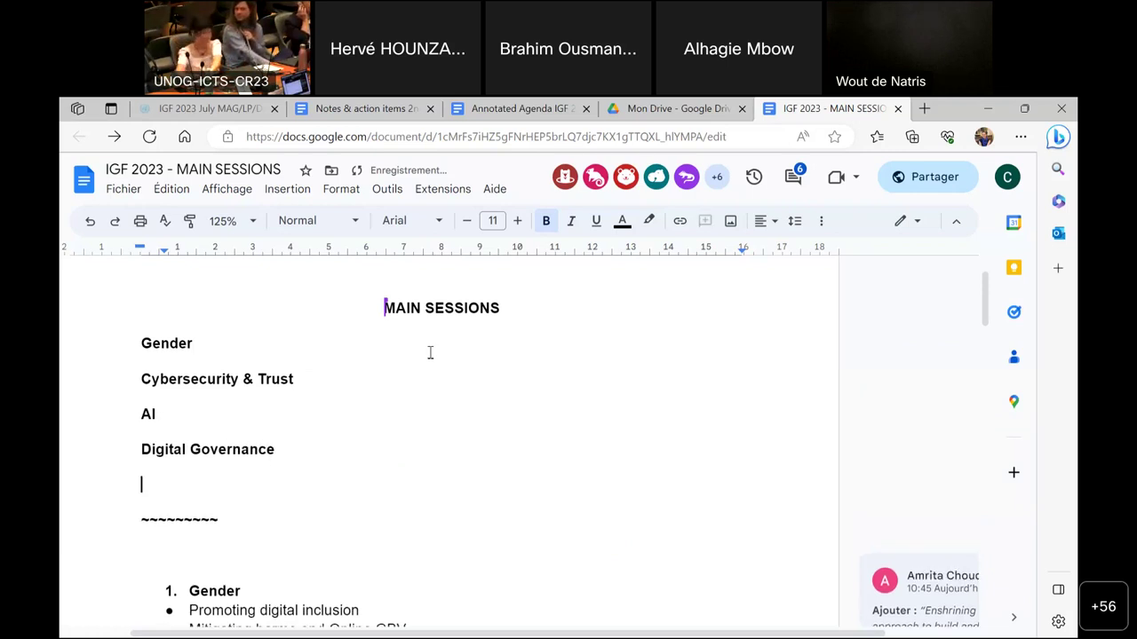
text(Sustainabili)
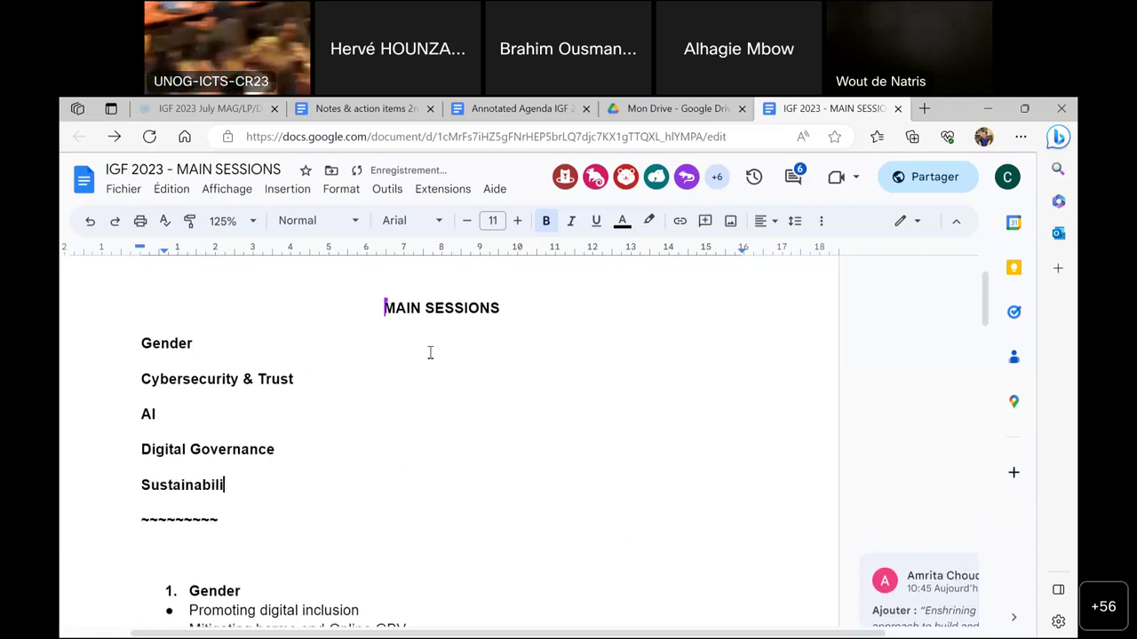
text(ty & Environment)
key(Return)
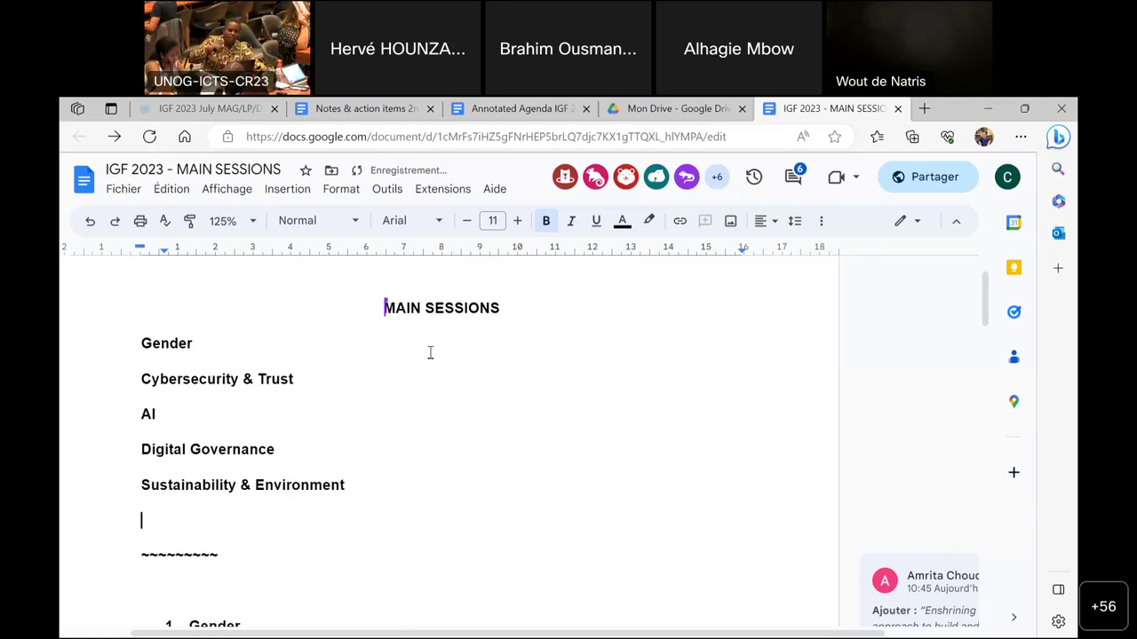
text(GDC)
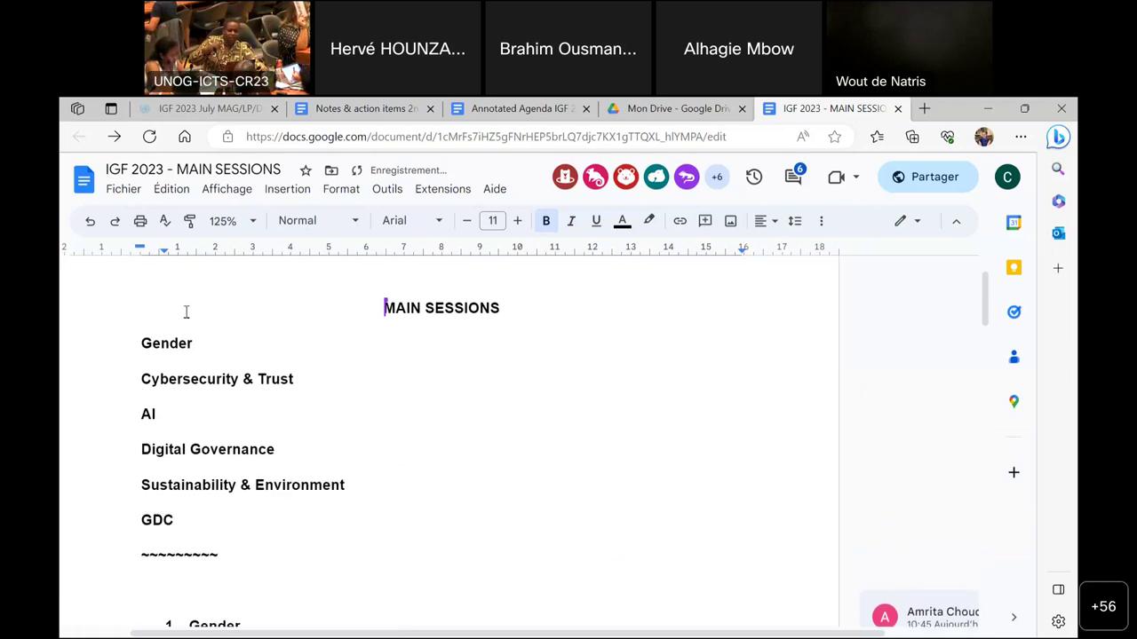
Step: Insert a separator line of tildes above "Gender" at the start of the topic overview
click(142, 343)
key(Return)
key(Up)
text(~~~~~~~~~~)
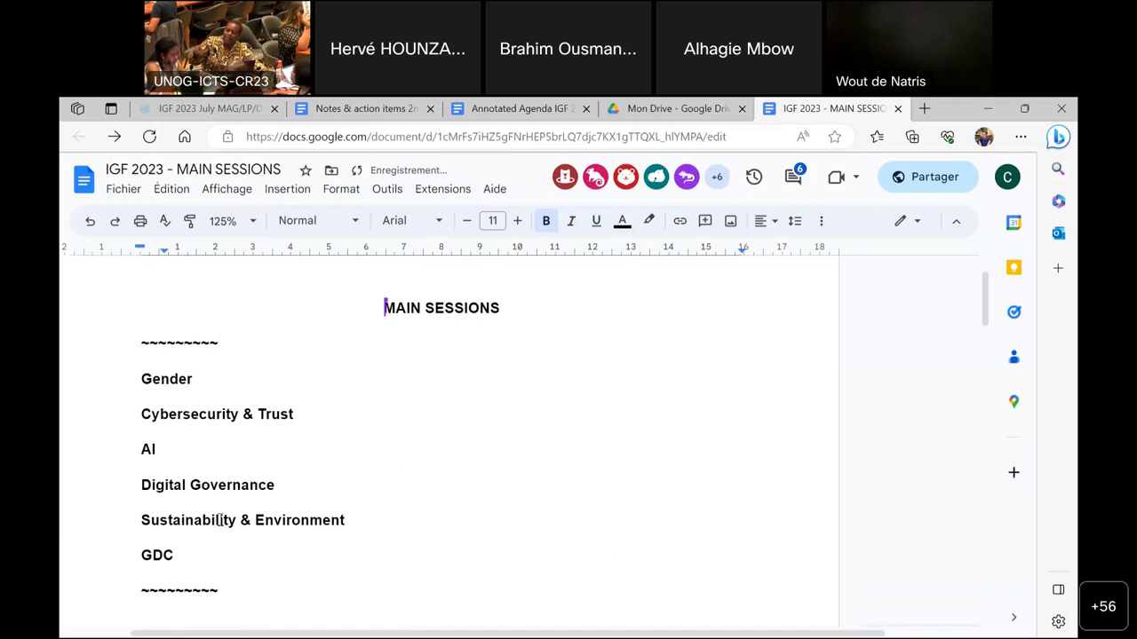
Step: Check the overview's topics against the numbered sections from Gender through GDC
scroll(378, 516, down, 1)
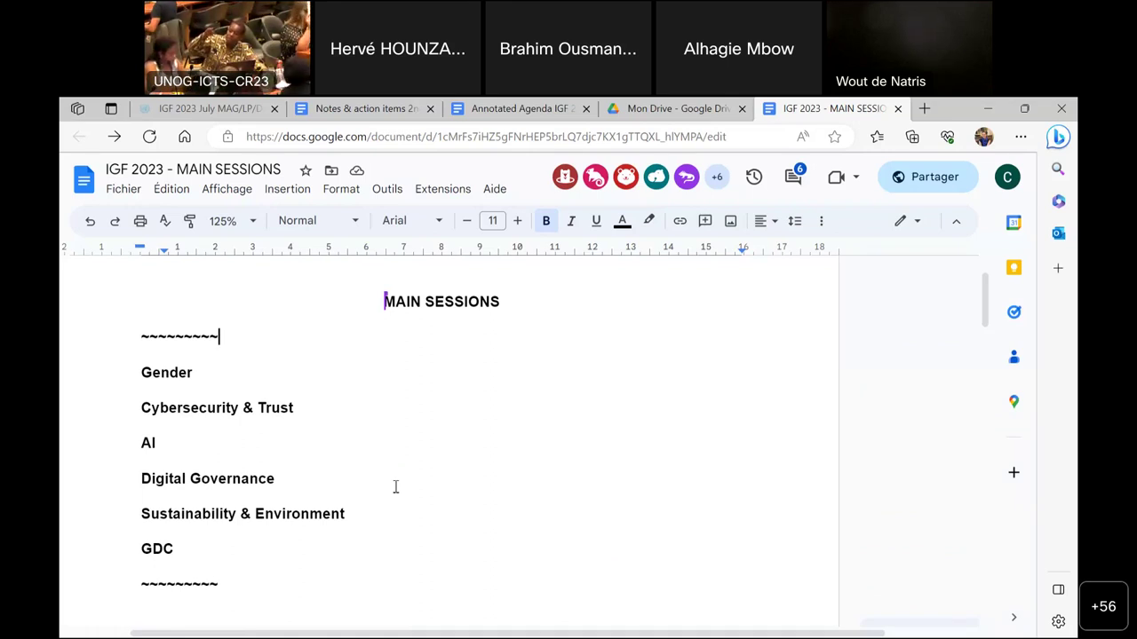
scroll(396, 487, down, 5)
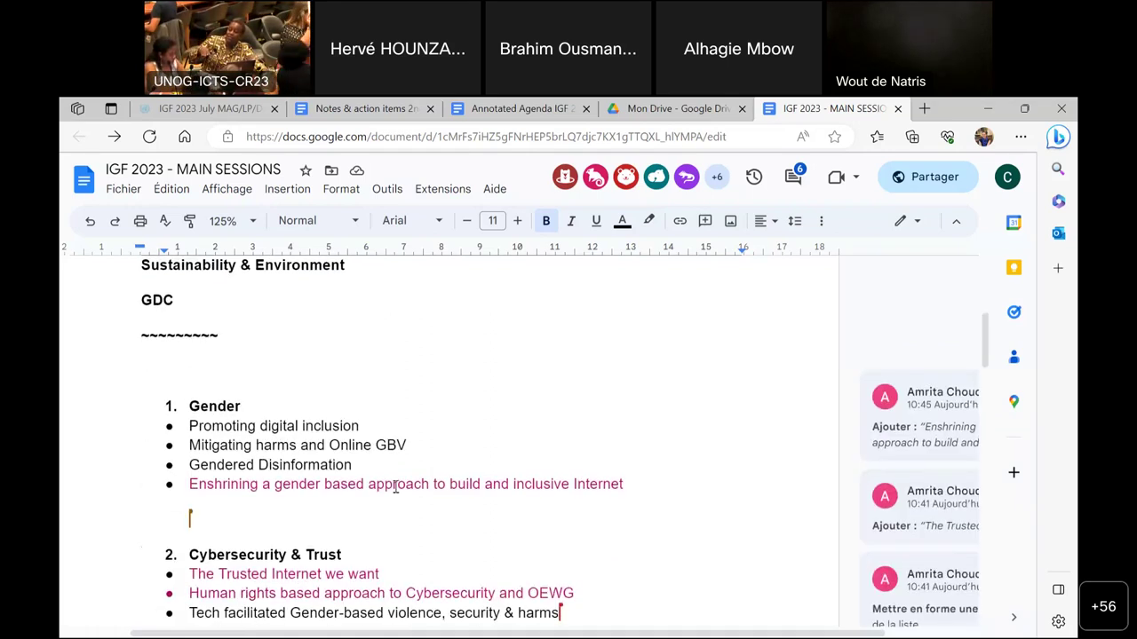
scroll(397, 487, down, 10)
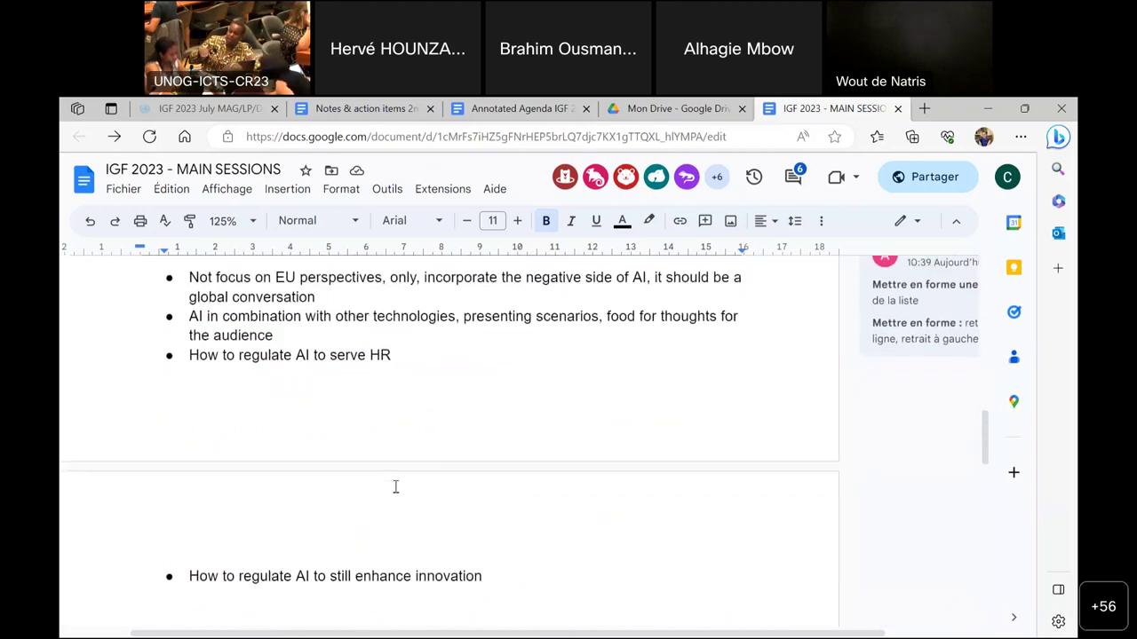
scroll(396, 486, down, 9)
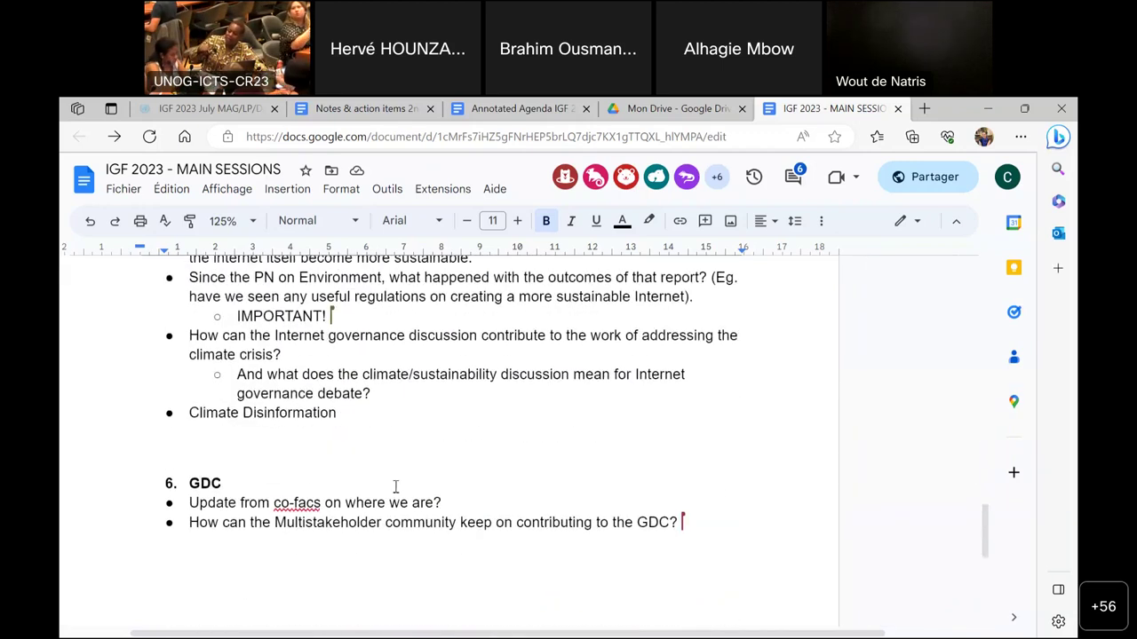
scroll(397, 487, up, 20)
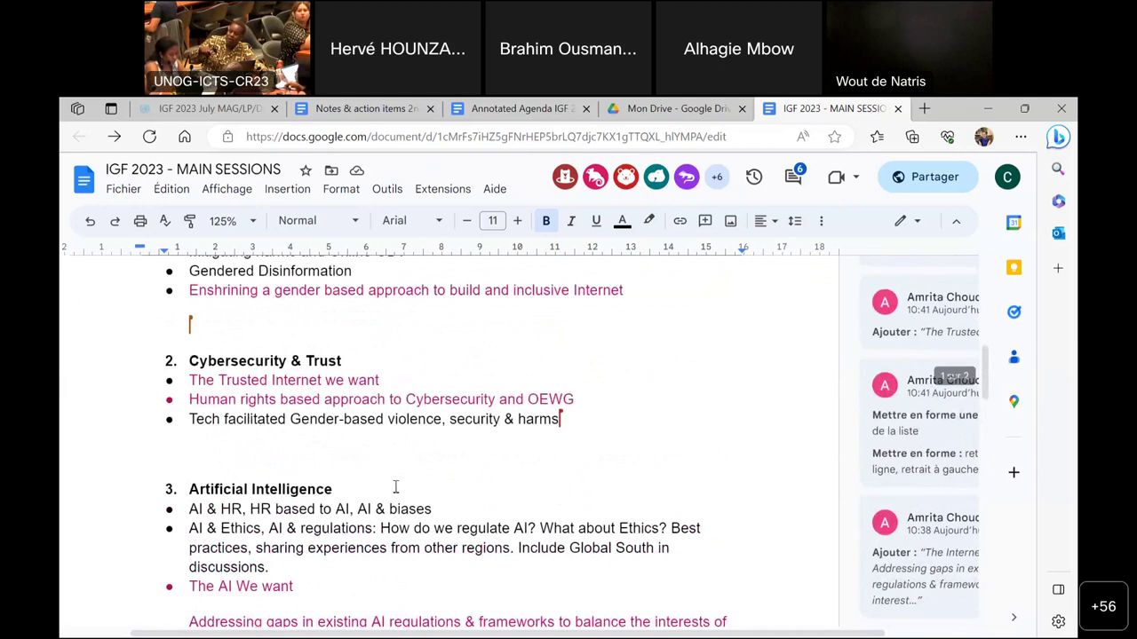
scroll(396, 487, up, 1)
click(205, 424)
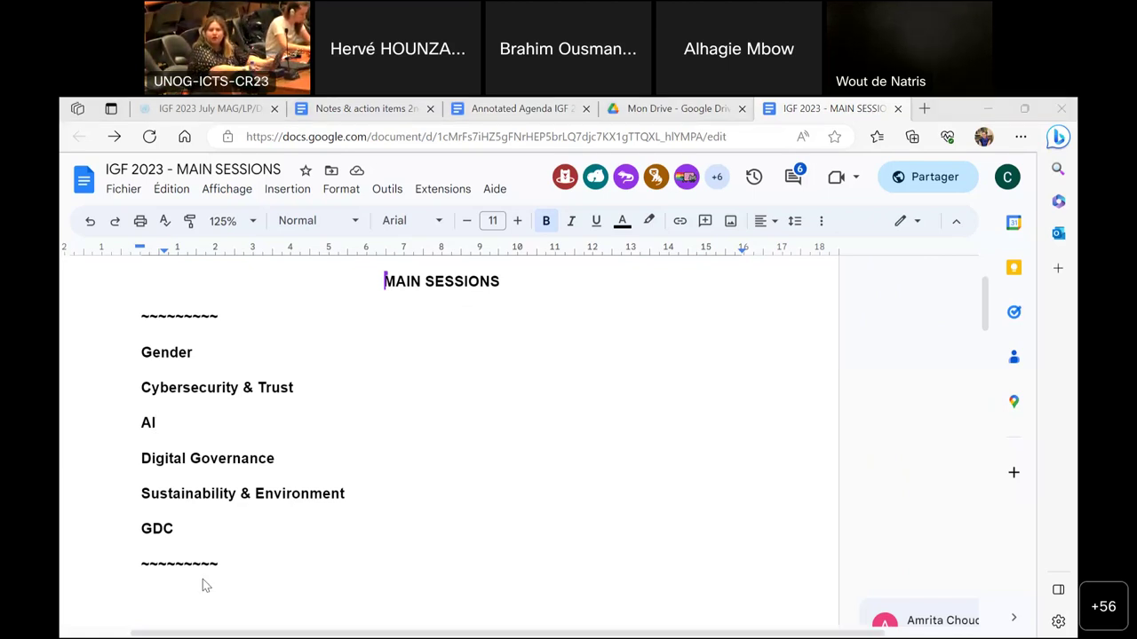
double_click(608, 408)
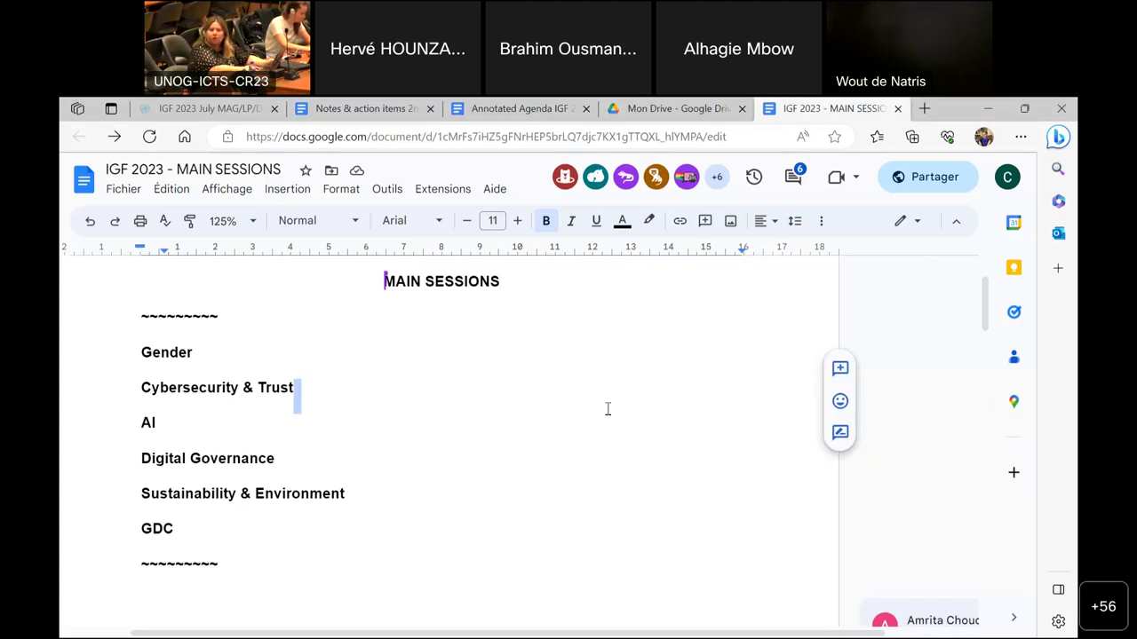
click(361, 358)
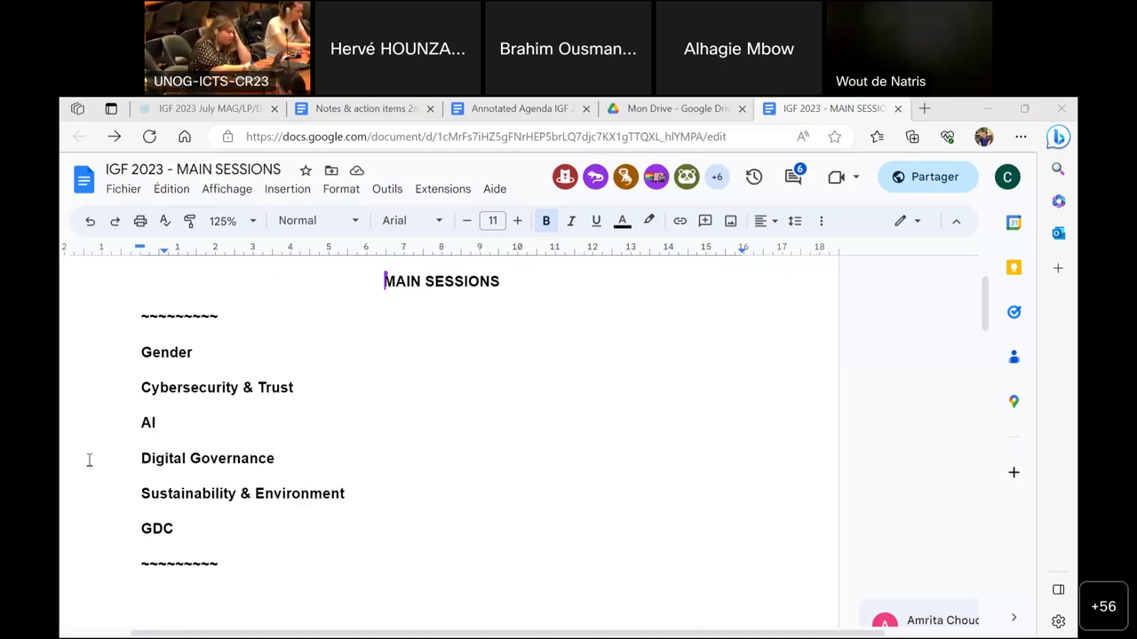
click(176, 388)
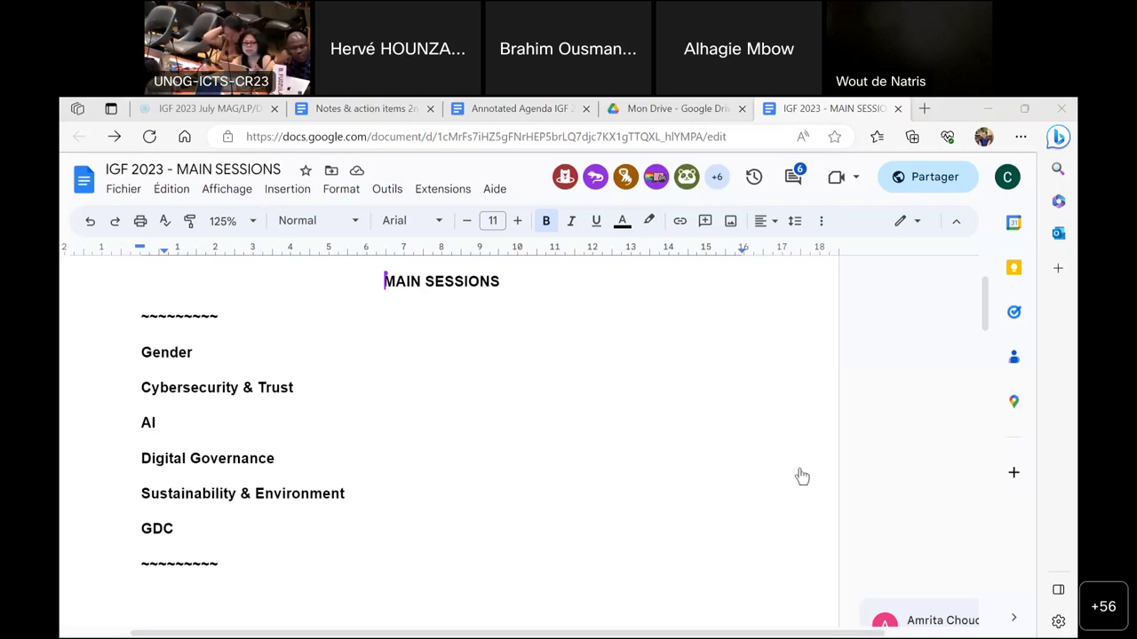
click(991, 107)
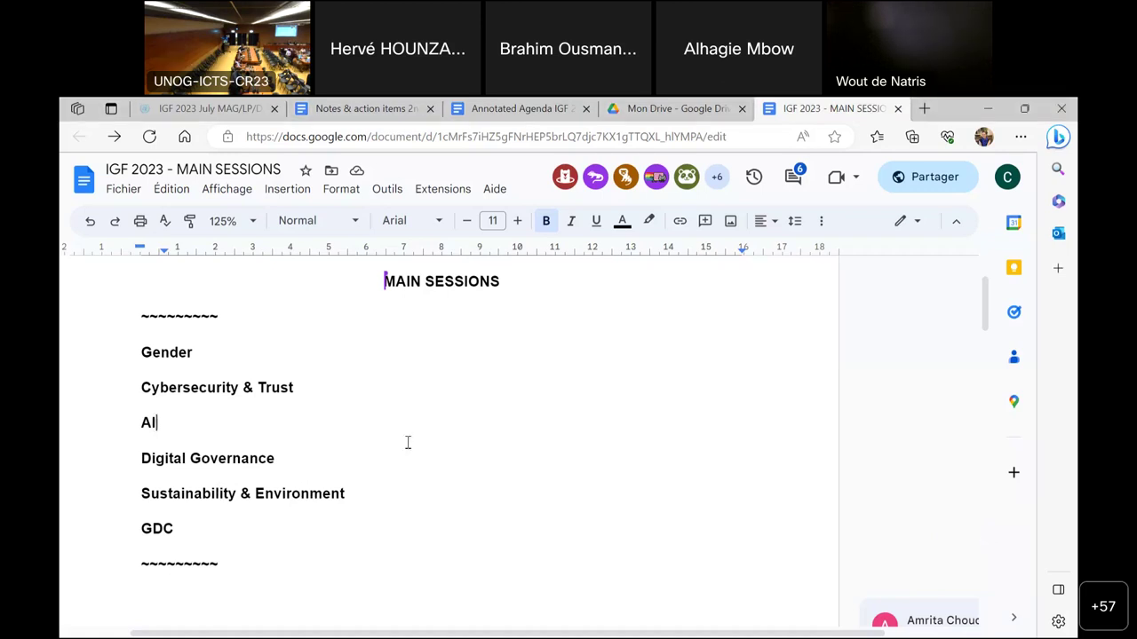
Step: Add the remark "(rather cross-cutting?)" after "Gender" in the topic overview
click(255, 352)
text(()
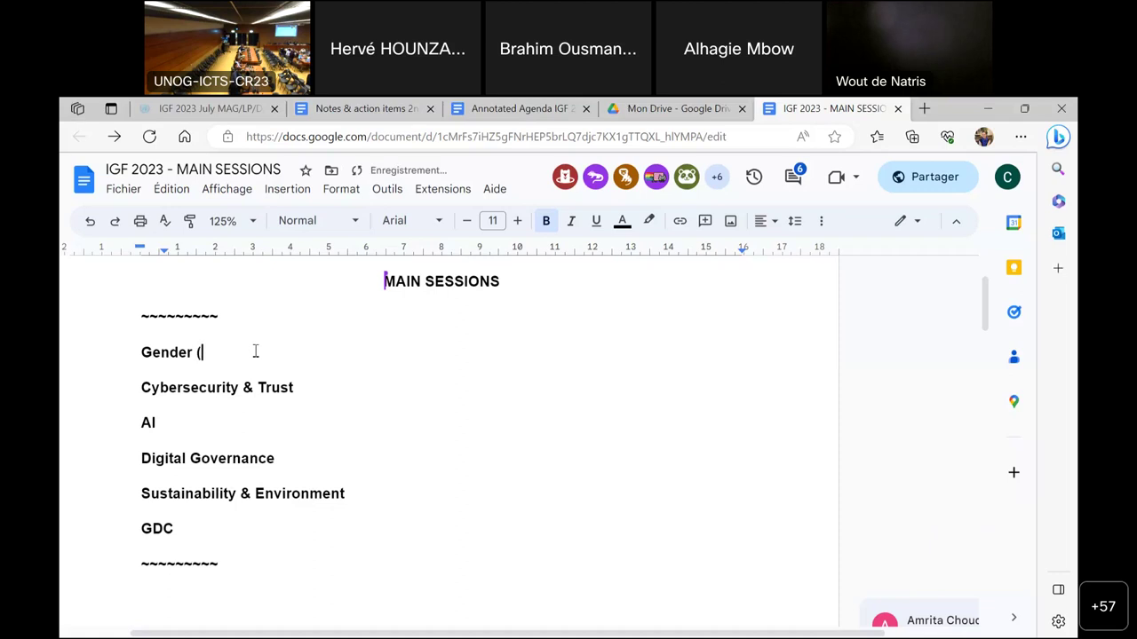
text(cross-cutting?))
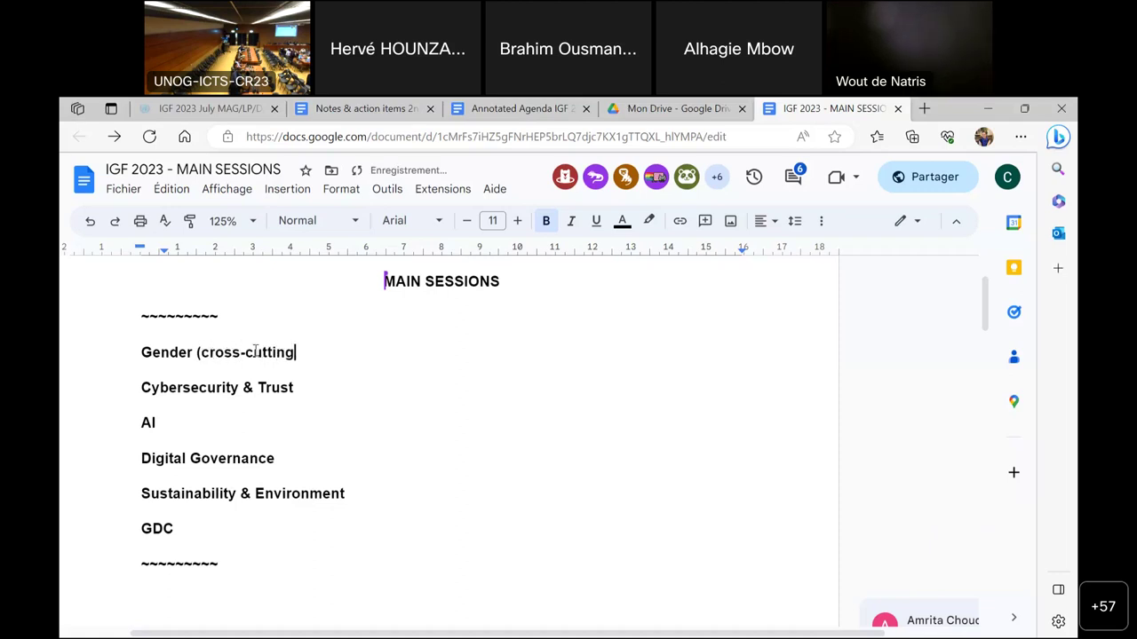
click(203, 353)
text(rather)
click(504, 370)
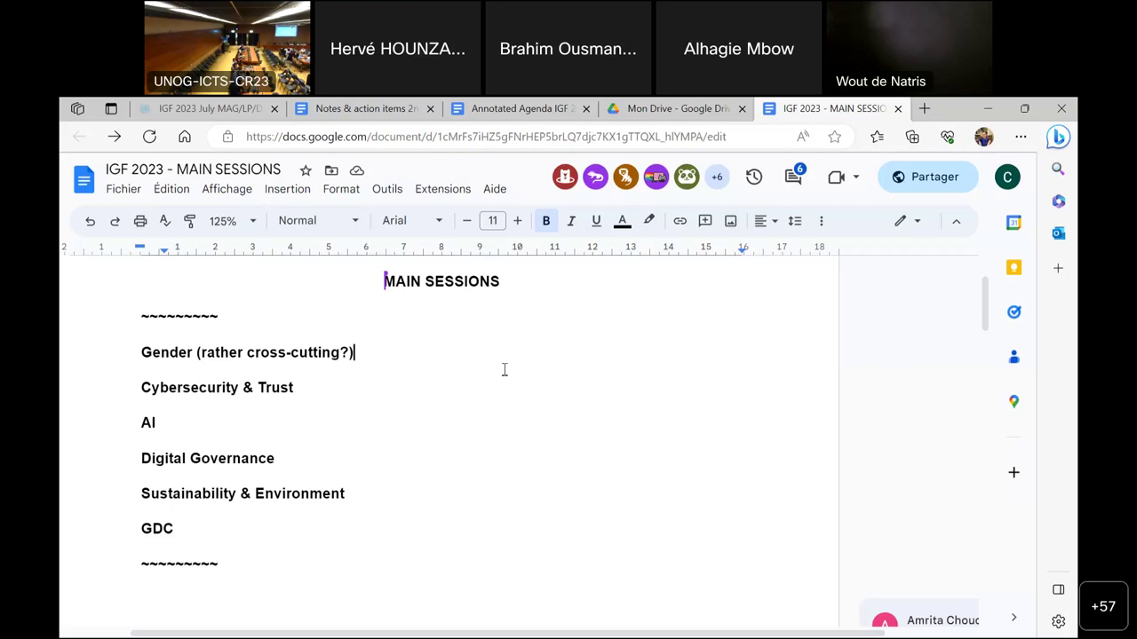
Step: Read through the bullets under all six numbered topics and return to the topic overview beneath the title
scroll(504, 369, down, 2)
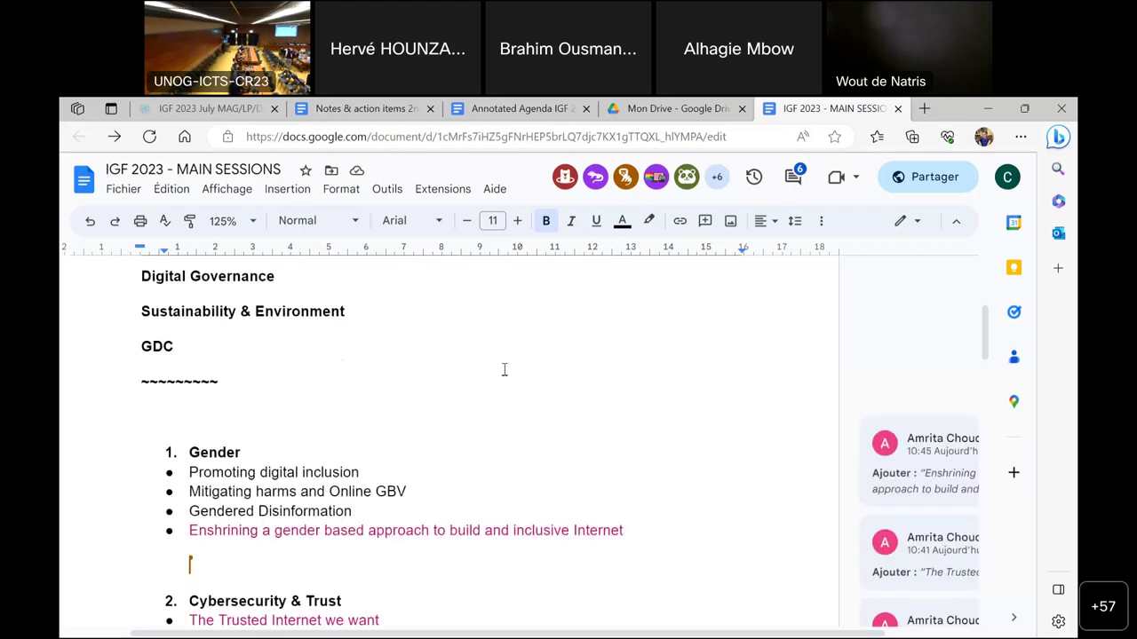
scroll(503, 369, down, 1)
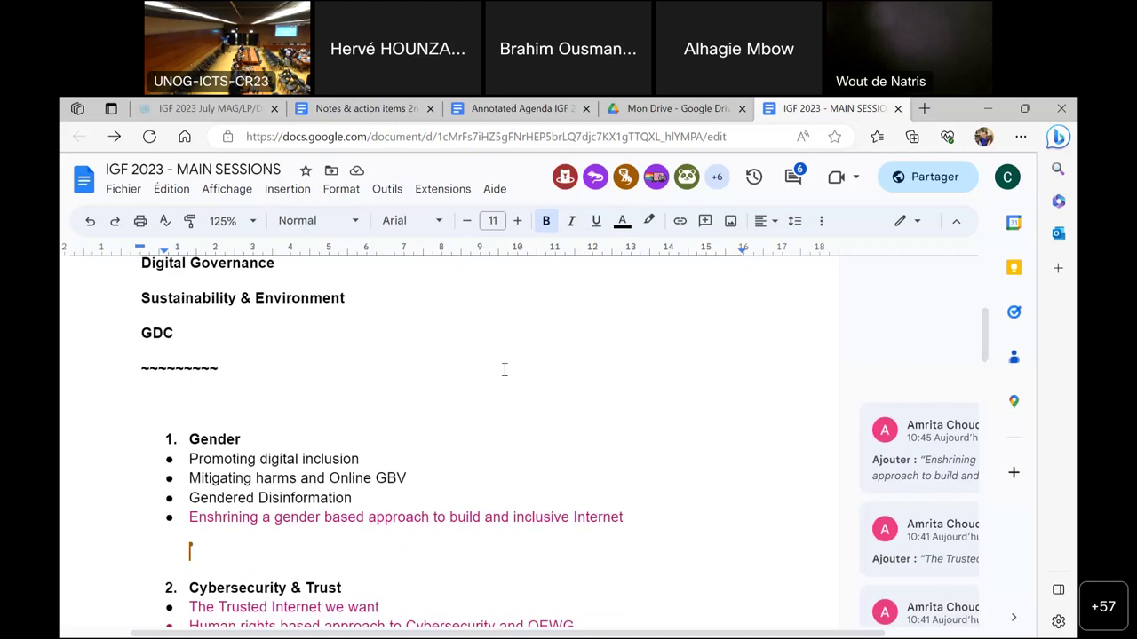
scroll(504, 370, down, 2)
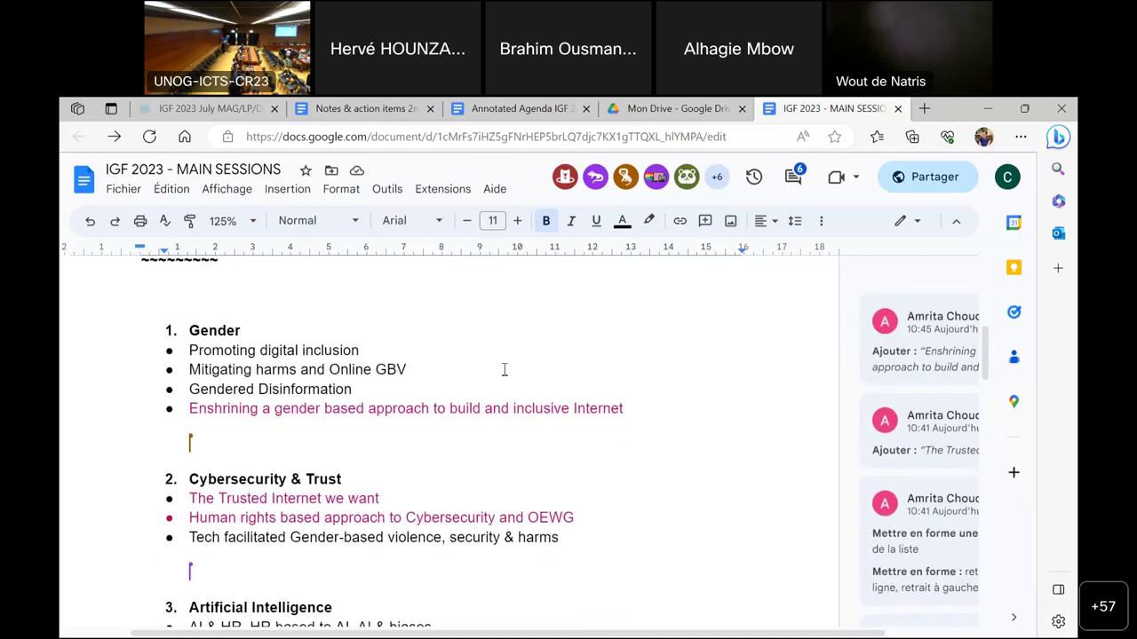
scroll(504, 369, down, 2)
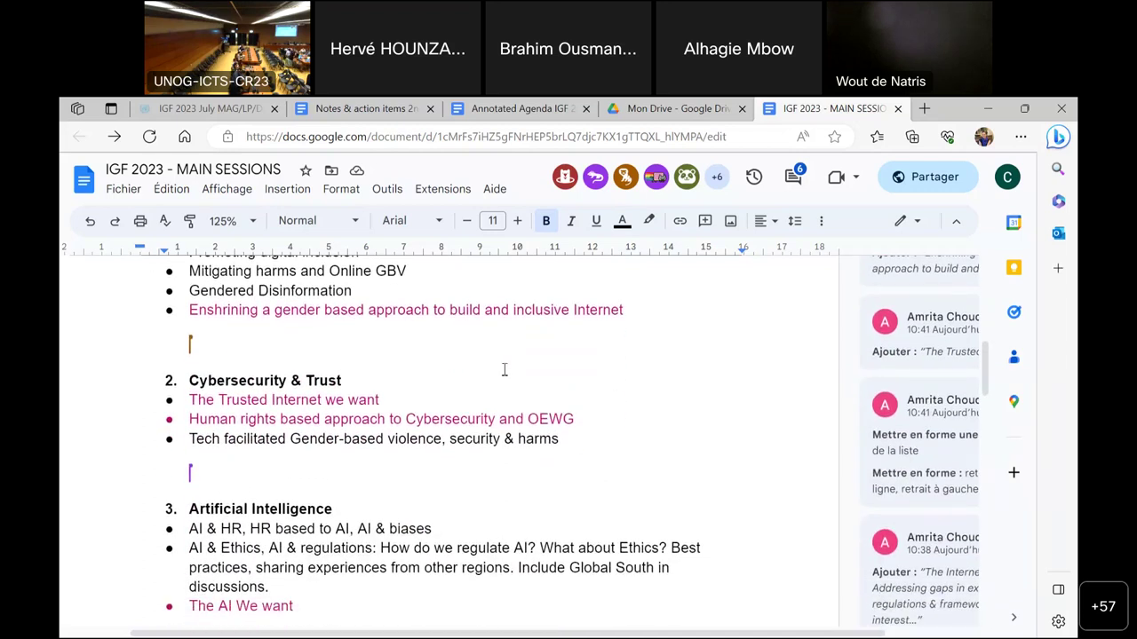
scroll(504, 369, down, 1)
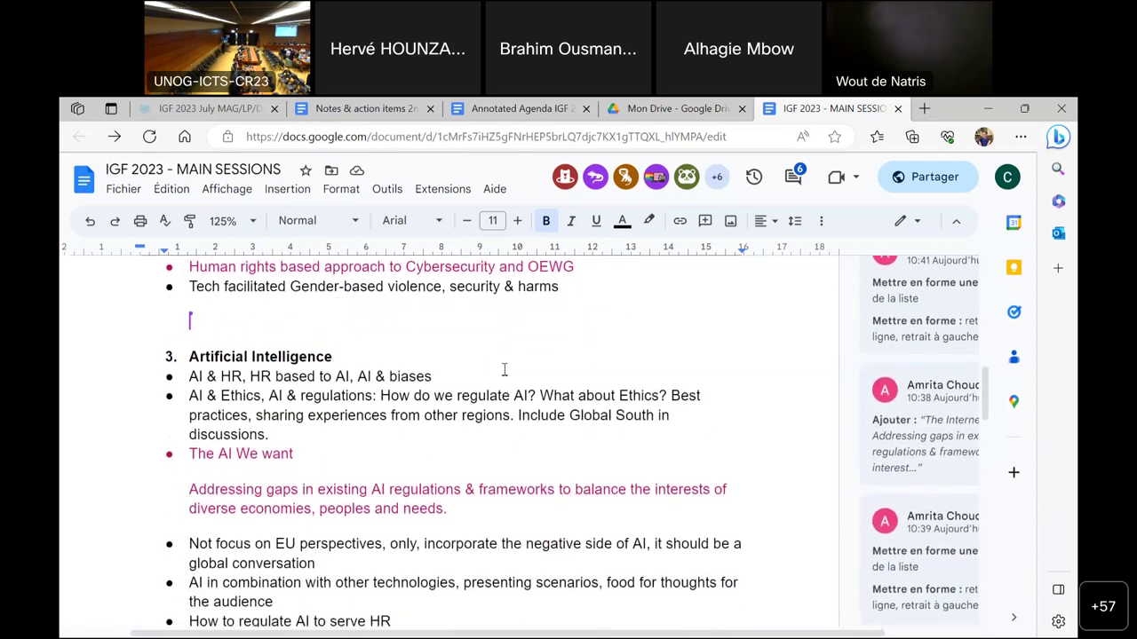
scroll(504, 369, down, 3)
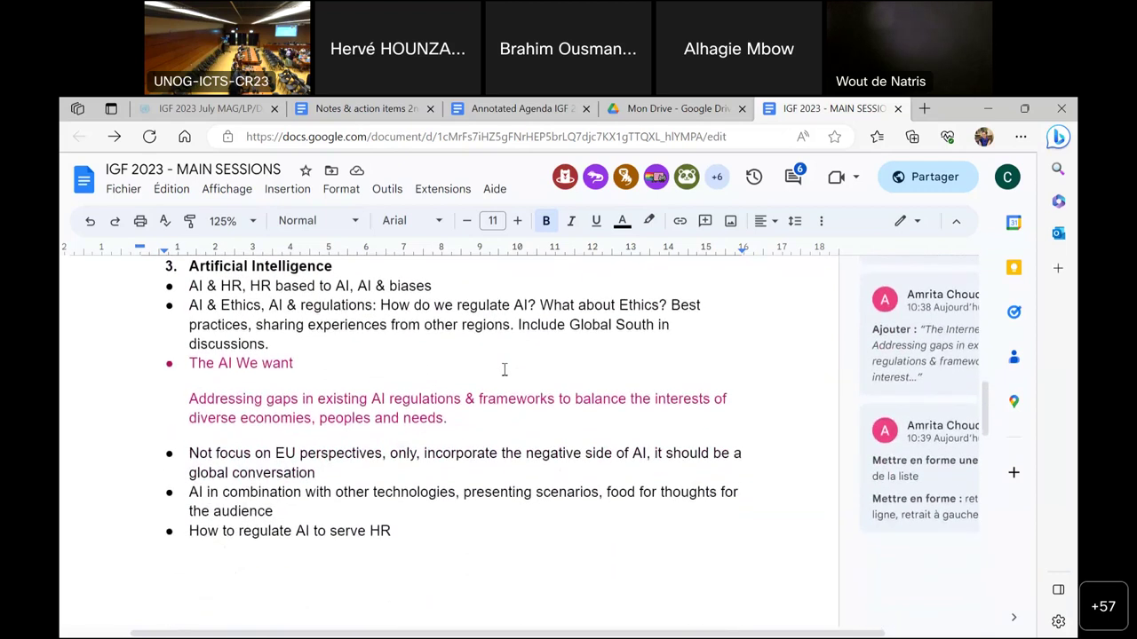
scroll(503, 369, down, 2)
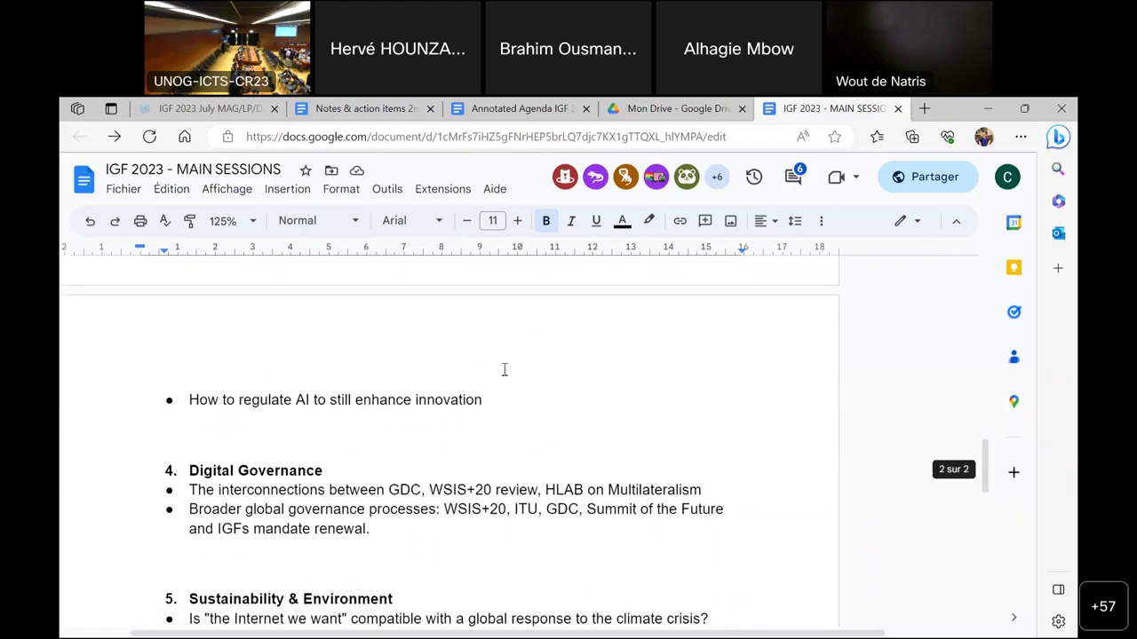
scroll(503, 370, down, 1)
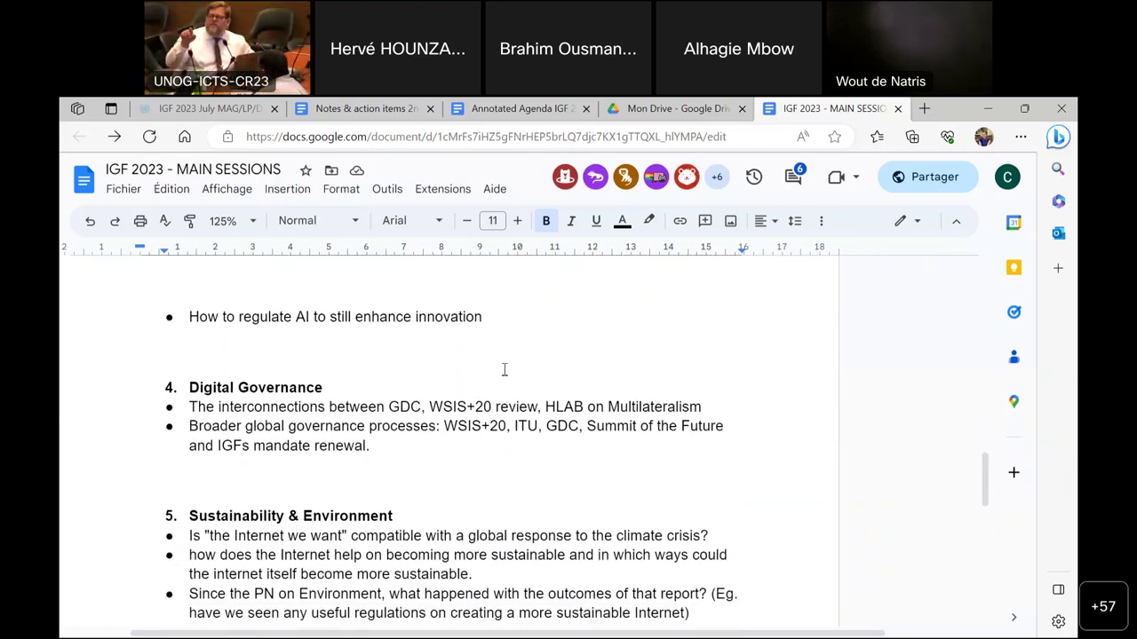
scroll(503, 369, down, 1)
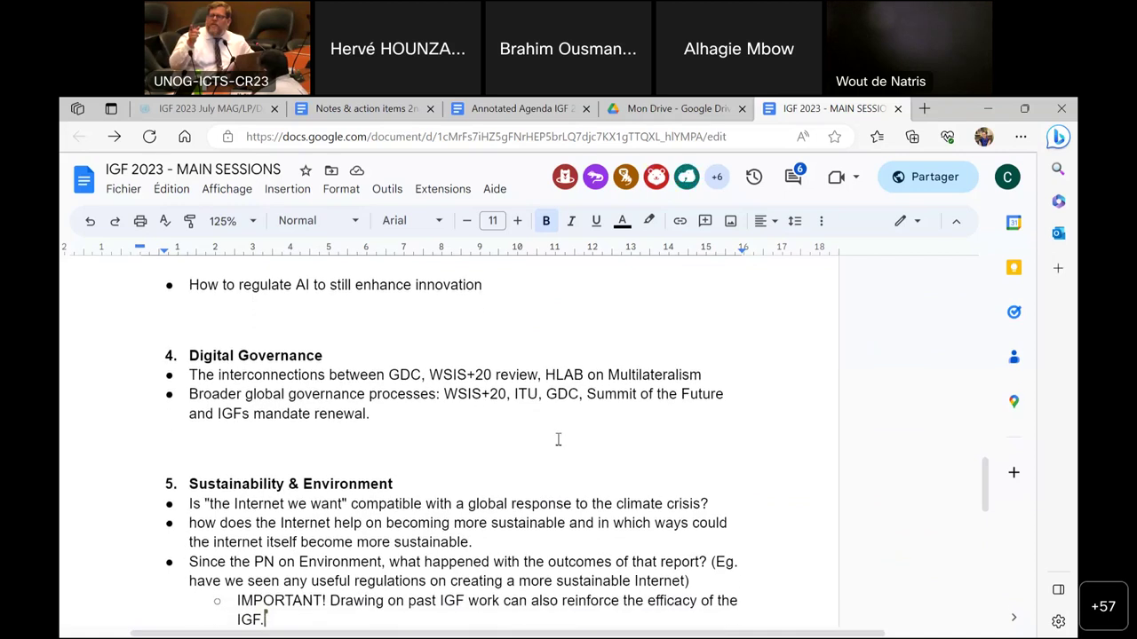
scroll(558, 439, down, 1)
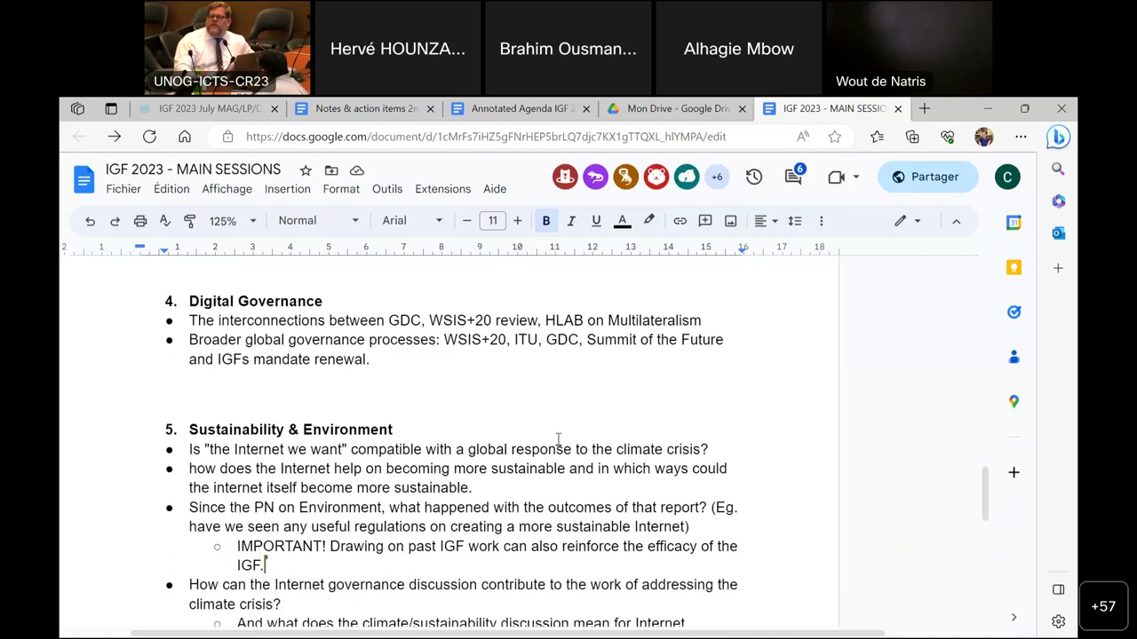
scroll(558, 439, down, 1)
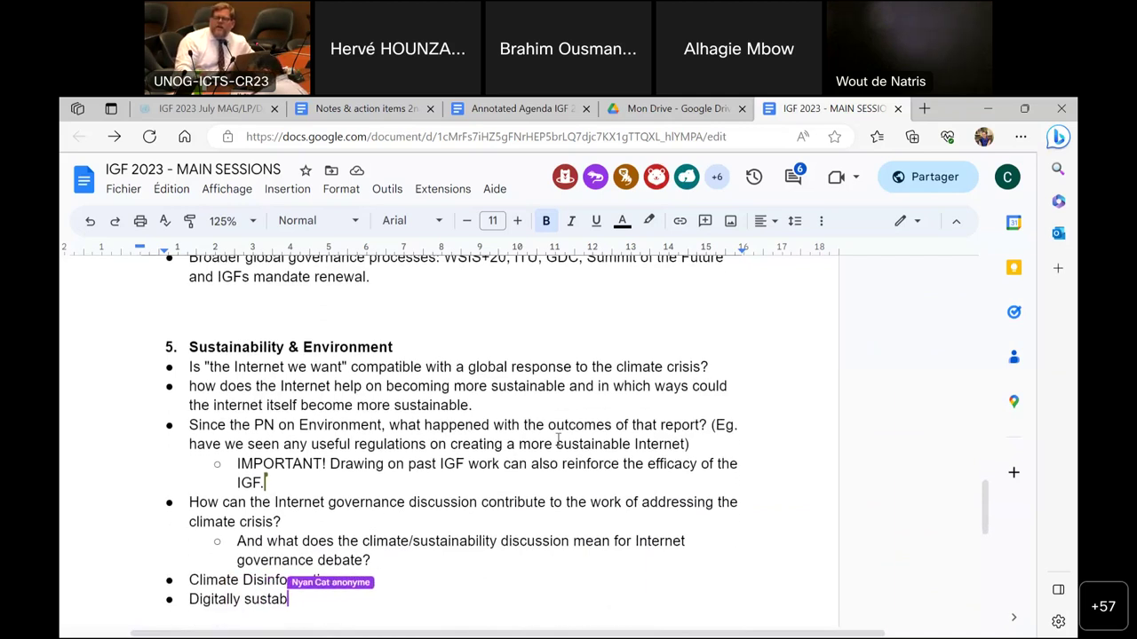
scroll(557, 438, down, 4)
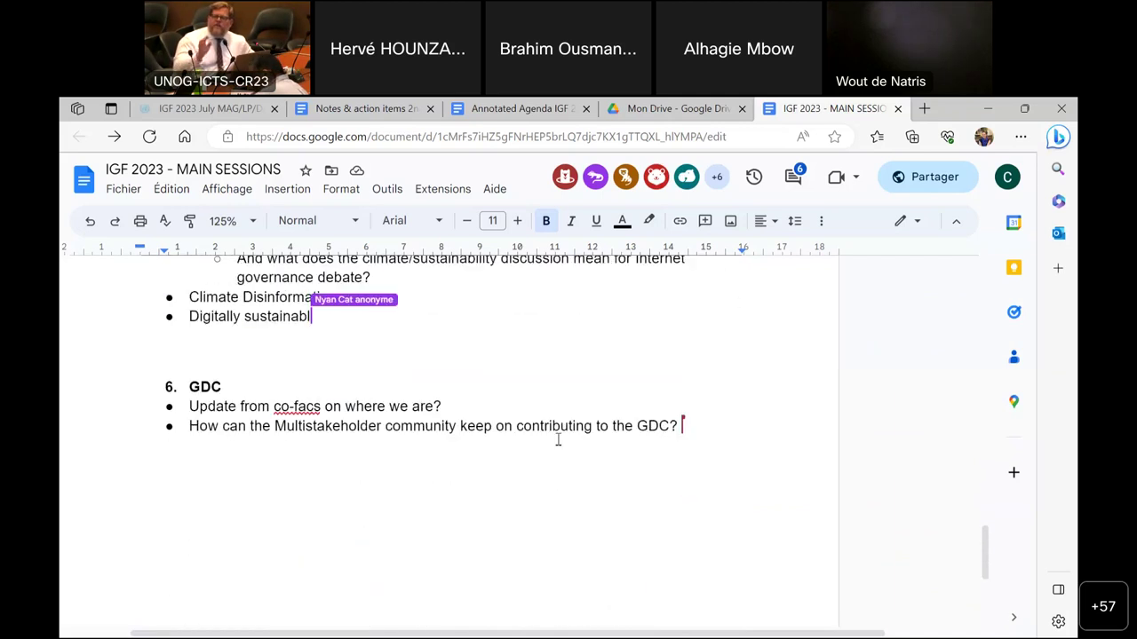
scroll(558, 438, up, 15)
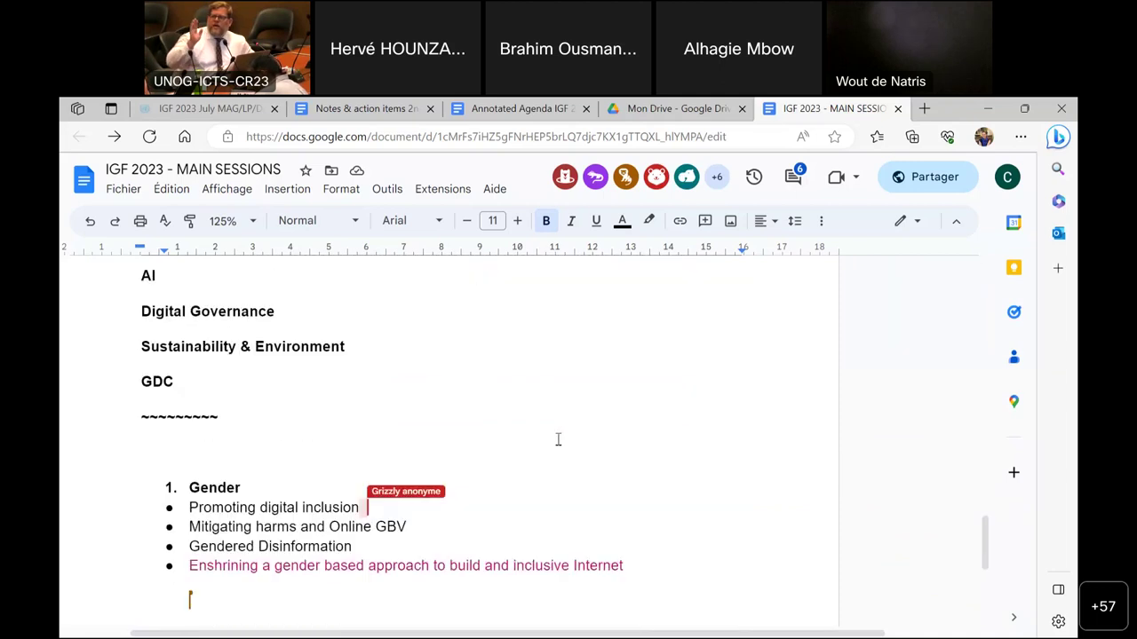
scroll(558, 439, up, 2)
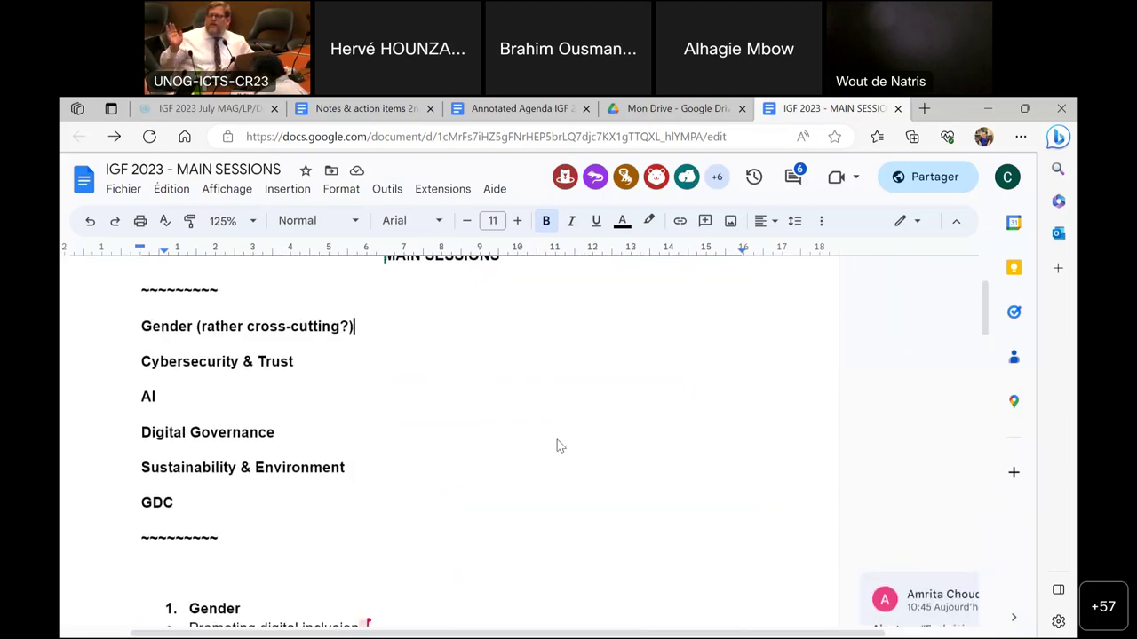
Step: Append "// A multistakeholder perspective" to the "GDC" line in the topic overview
scroll(557, 446, up, 1)
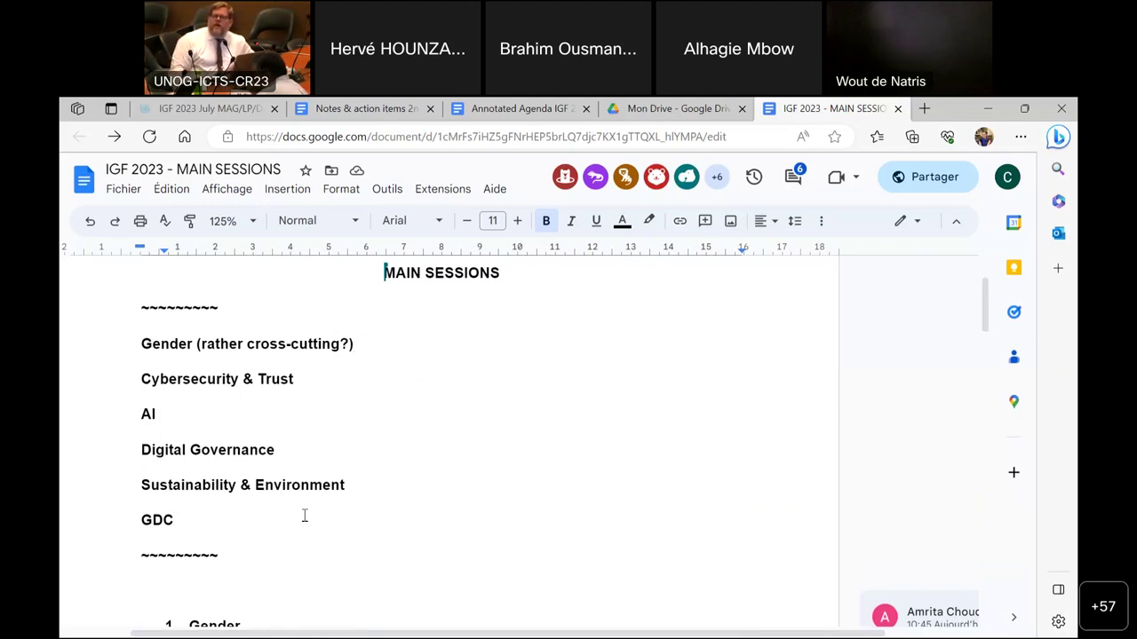
text(// A multi)
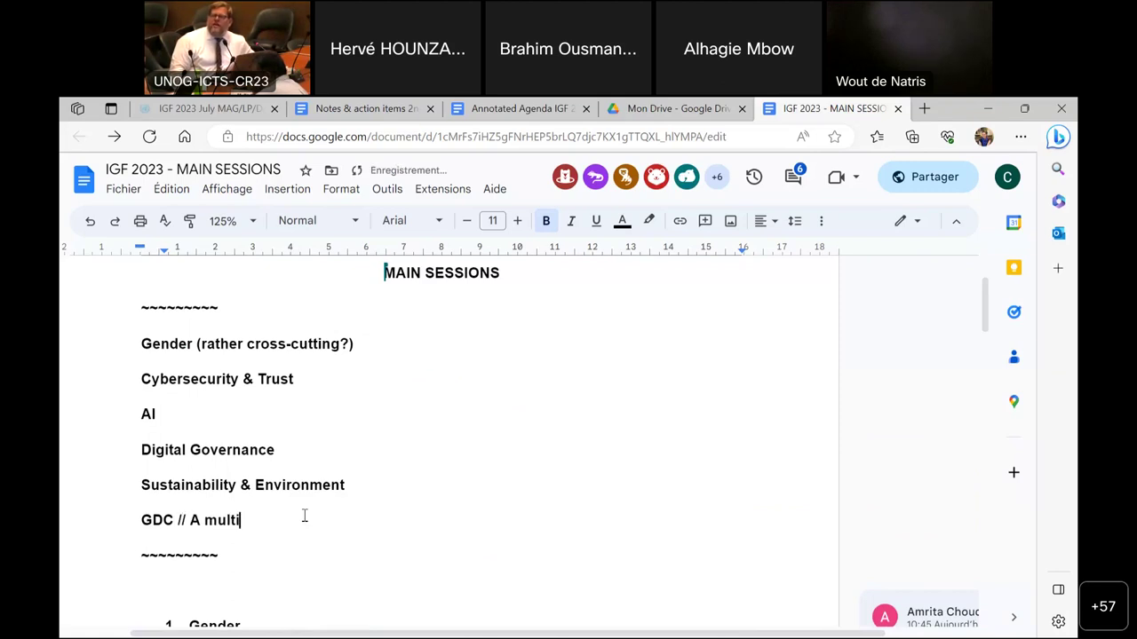
text(stakeholde)
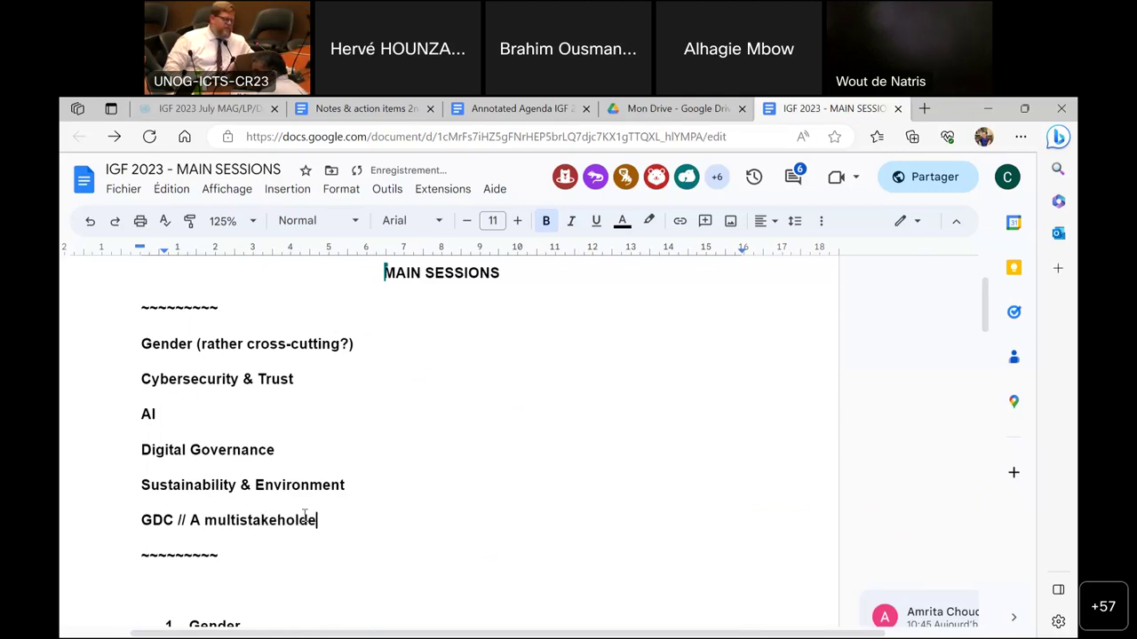
text(r perspective)
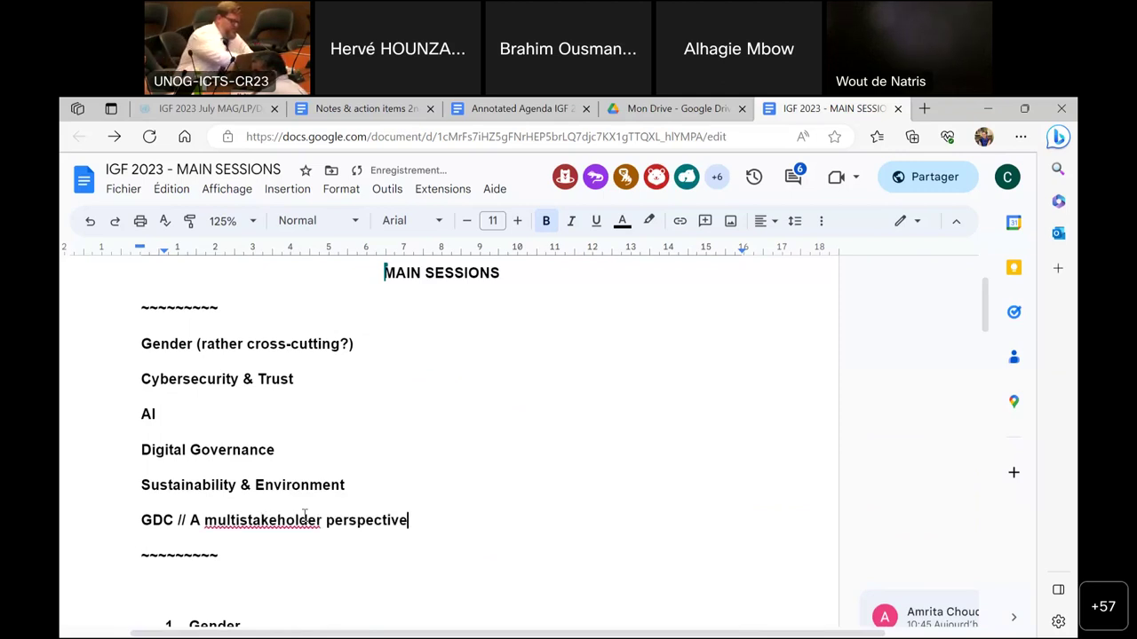
right_click(297, 527)
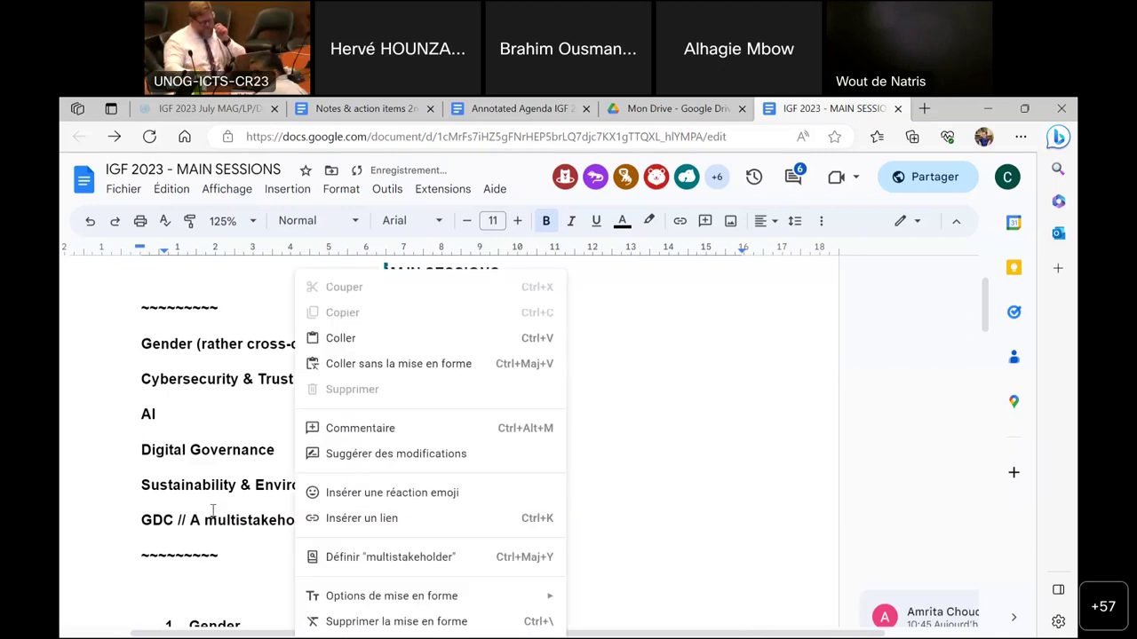
key(Escape)
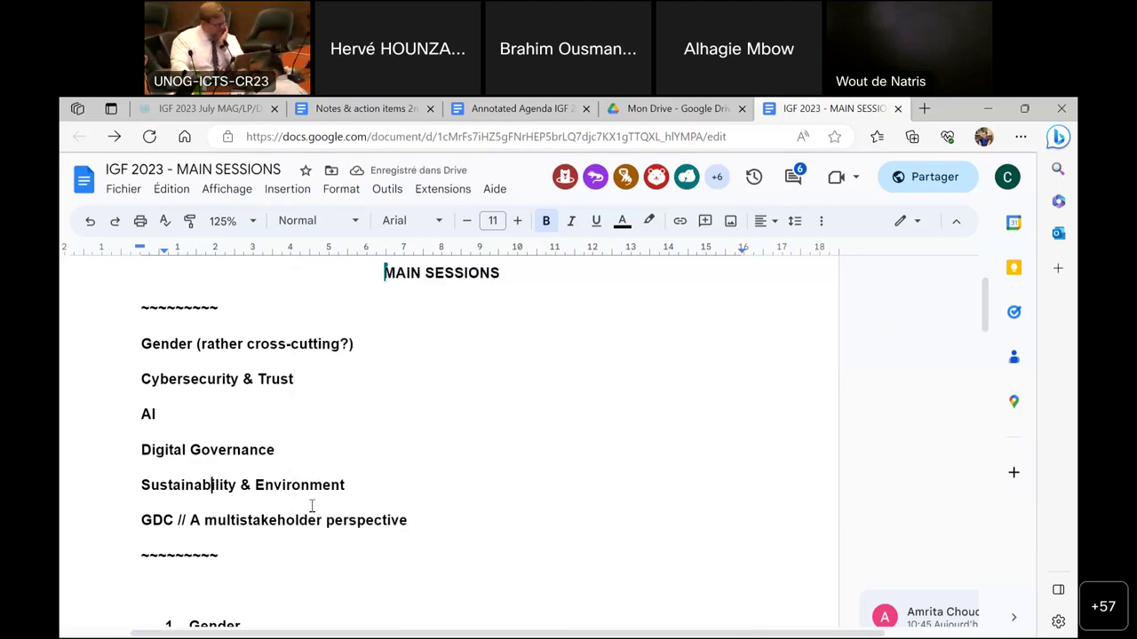
click(405, 493)
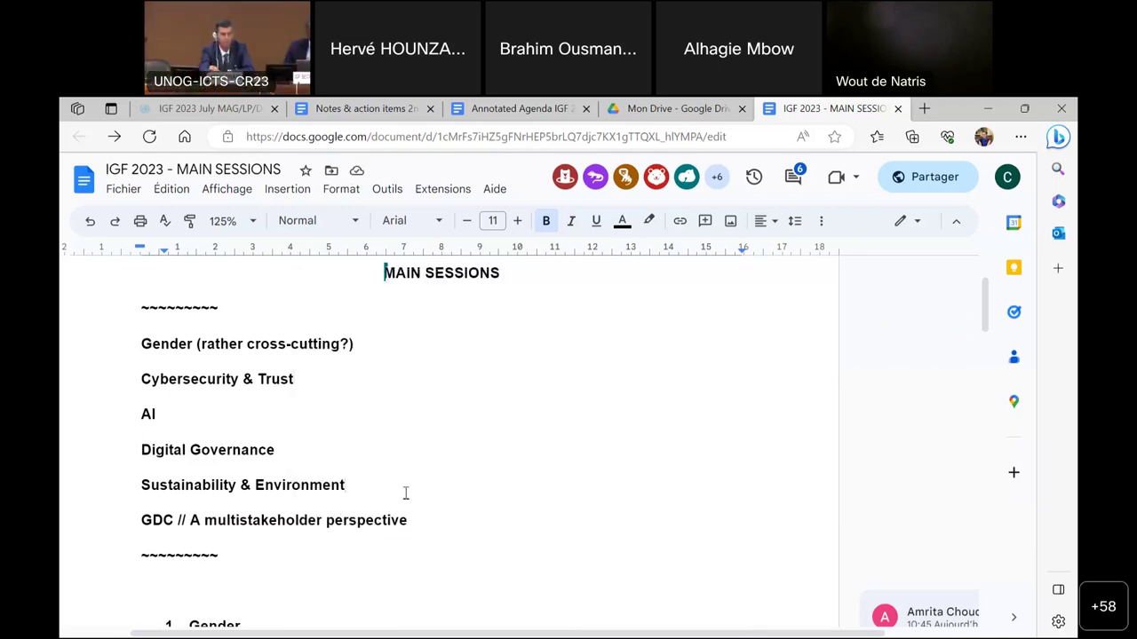
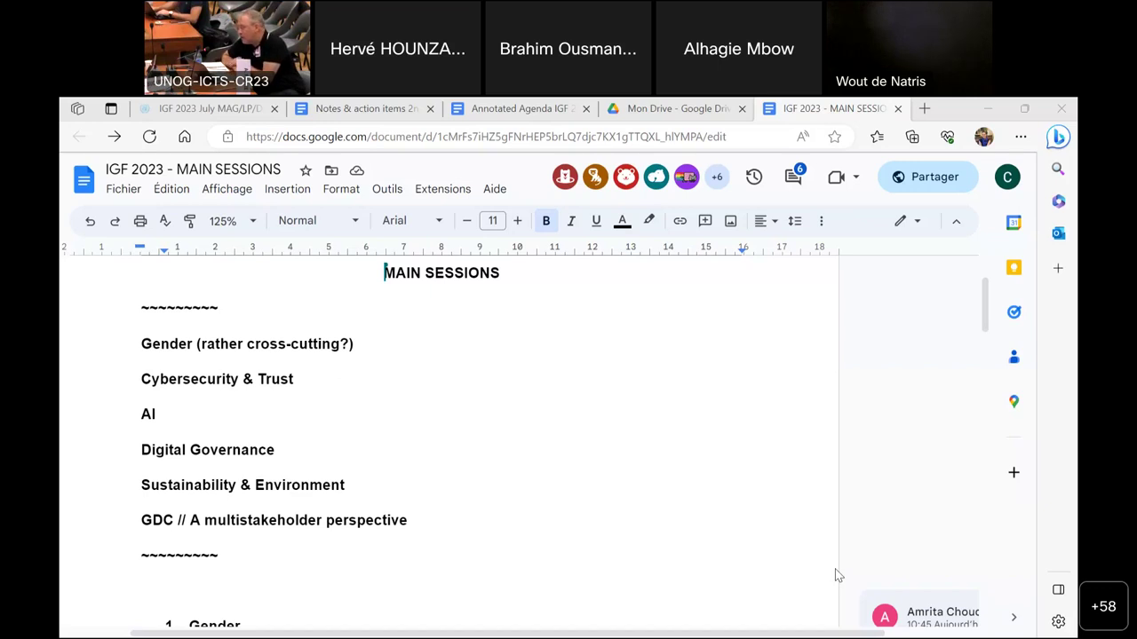
click(201, 519)
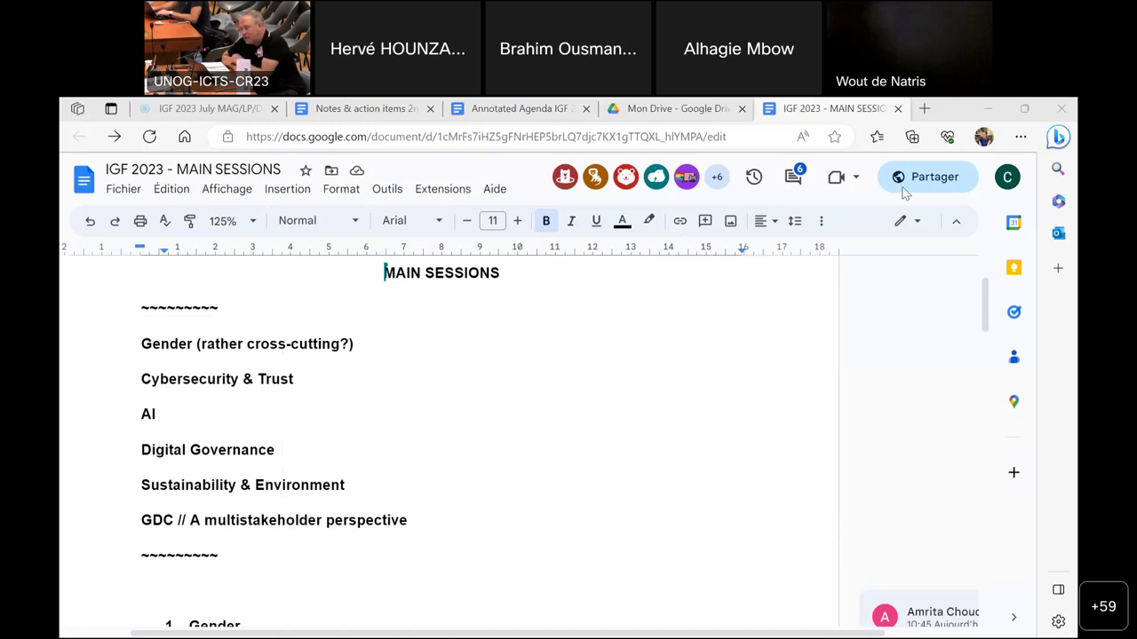
click(988, 113)
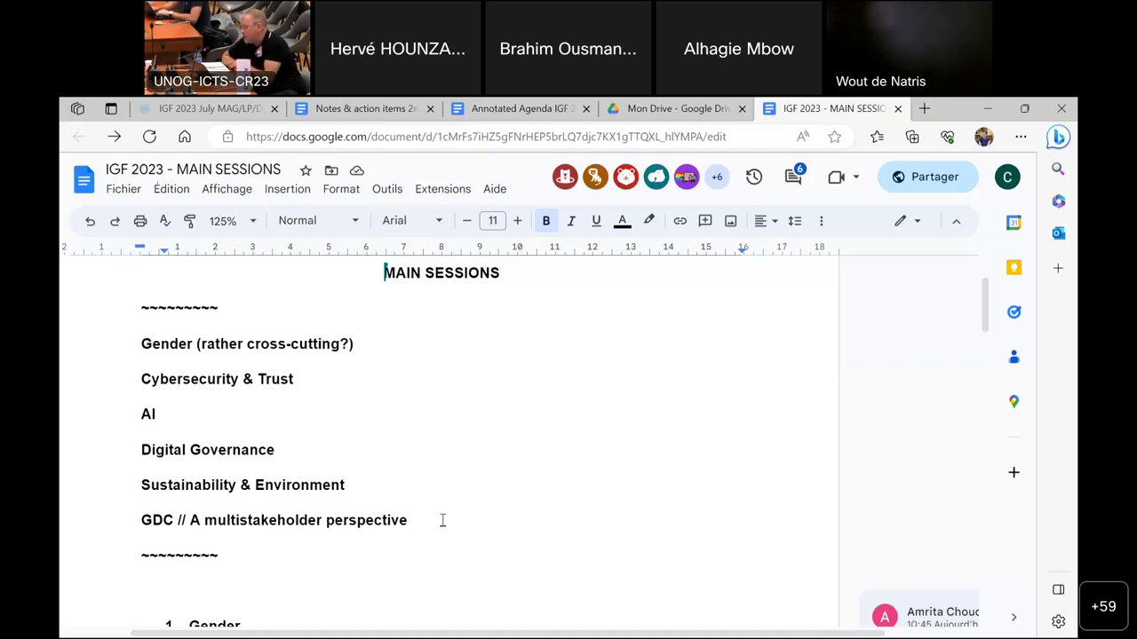
click(596, 531)
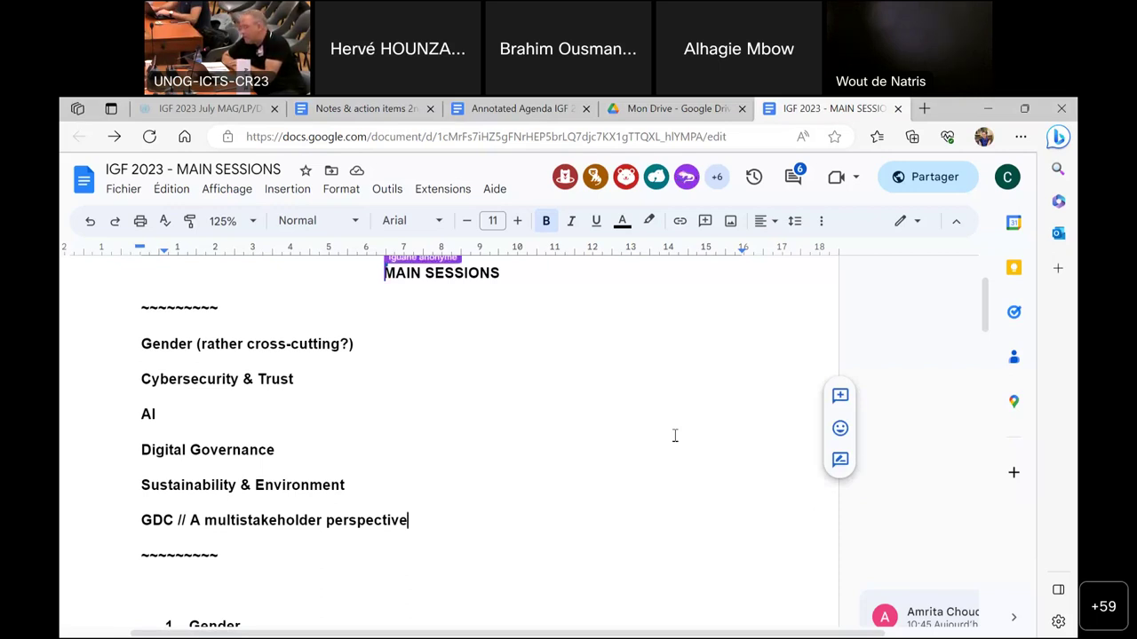
Step: Add the bullet "Establish a clear function of the IGF within global discussion of AI" at the end of the Artificial Intelligence section
scroll(675, 435, down, 7)
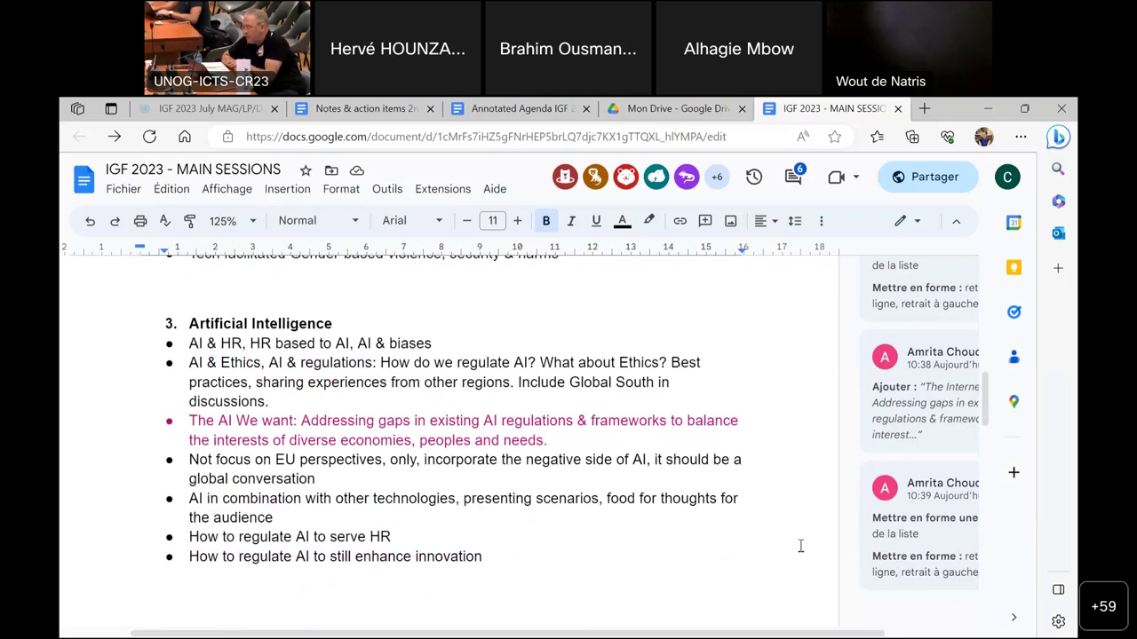
scroll(800, 547, down, 5)
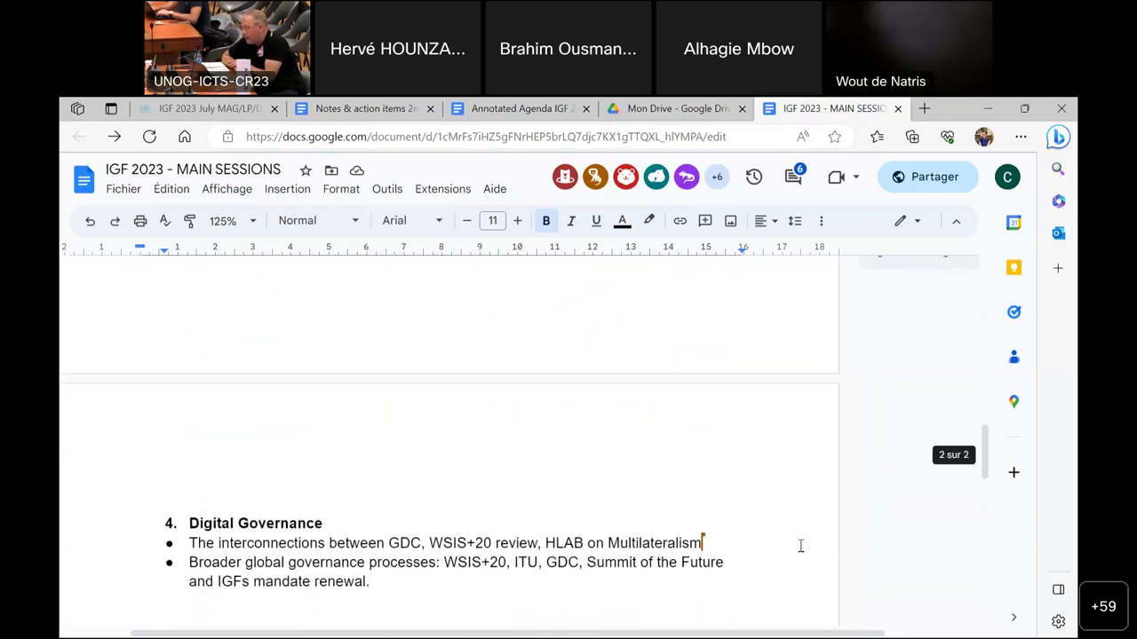
scroll(800, 546, up, 5)
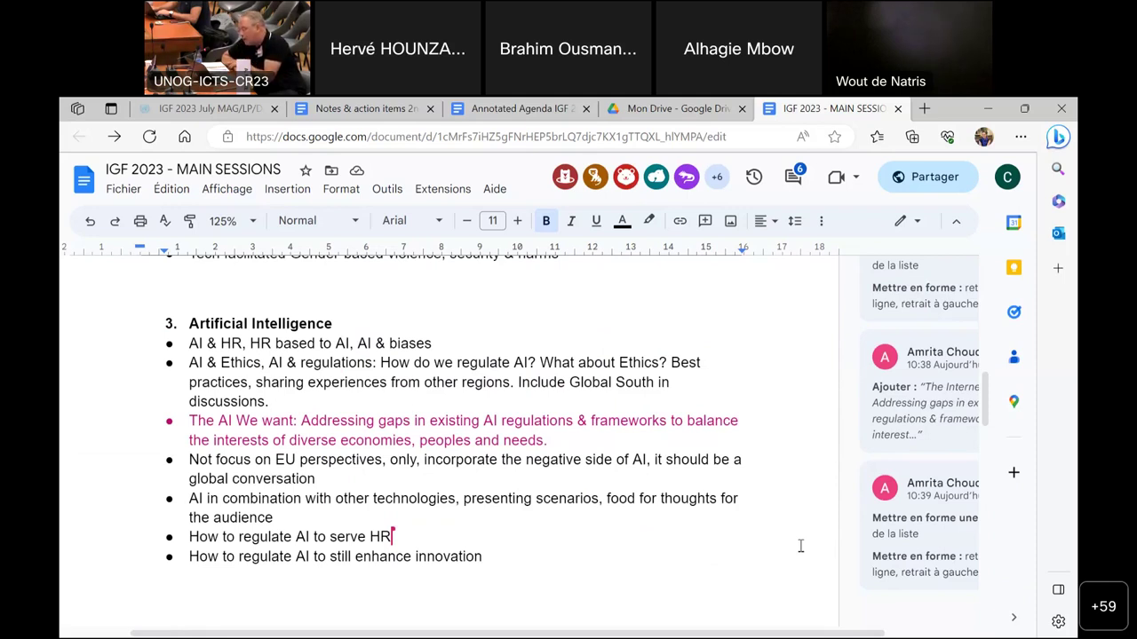
scroll(801, 546, up, 15)
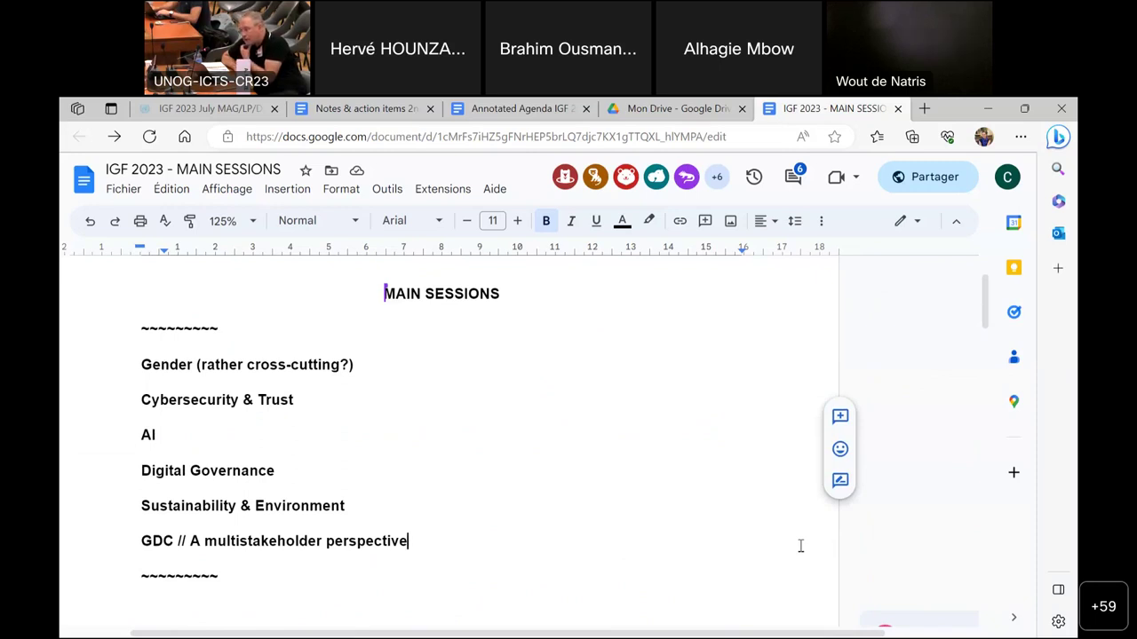
scroll(778, 433, down, 2)
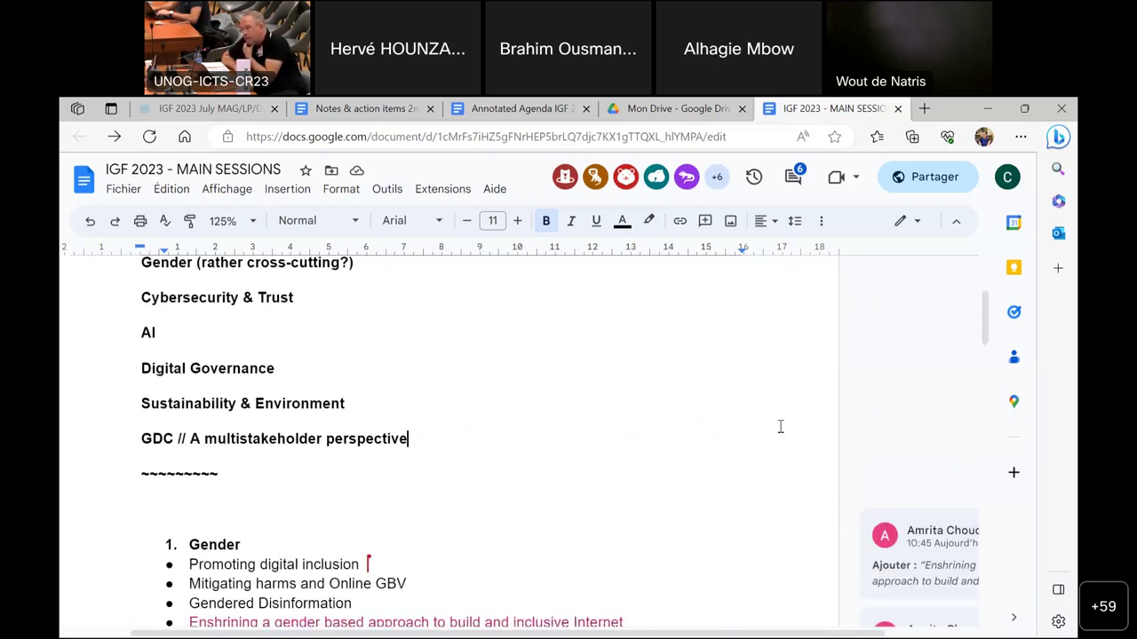
scroll(780, 427, down, 10)
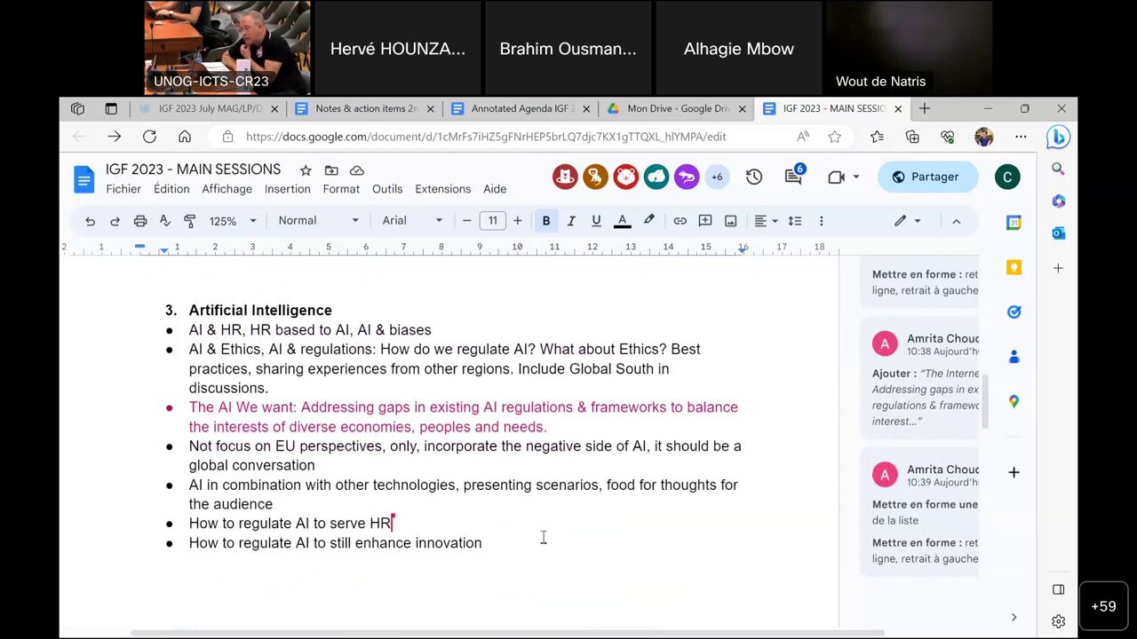
click(543, 537)
key(Return)
text(Establish a)
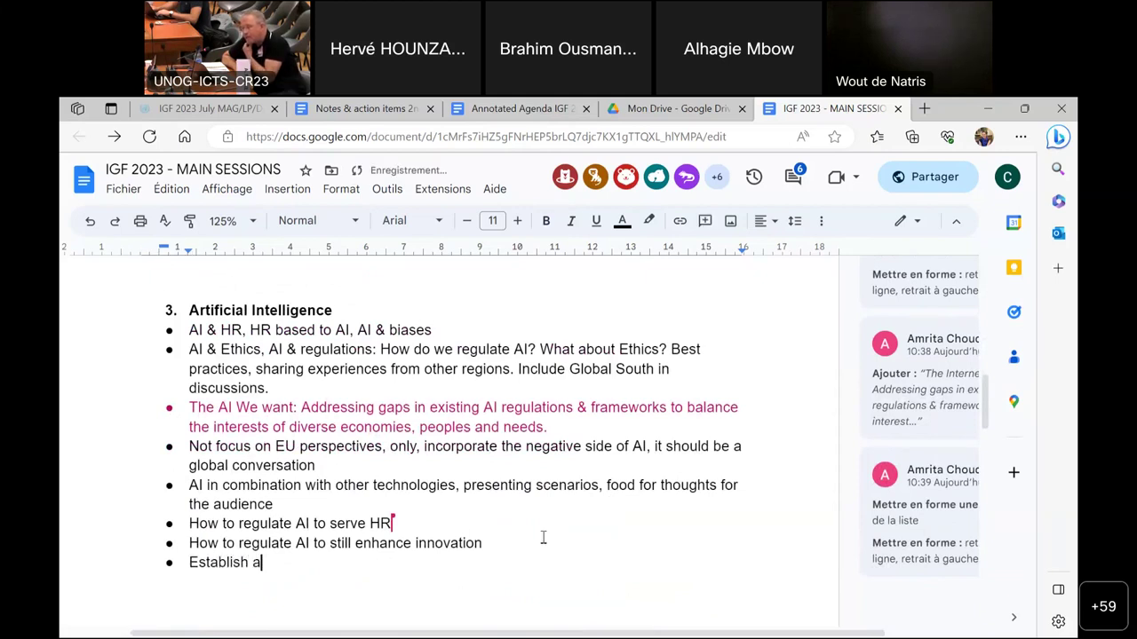
text( clear function of the IGF)
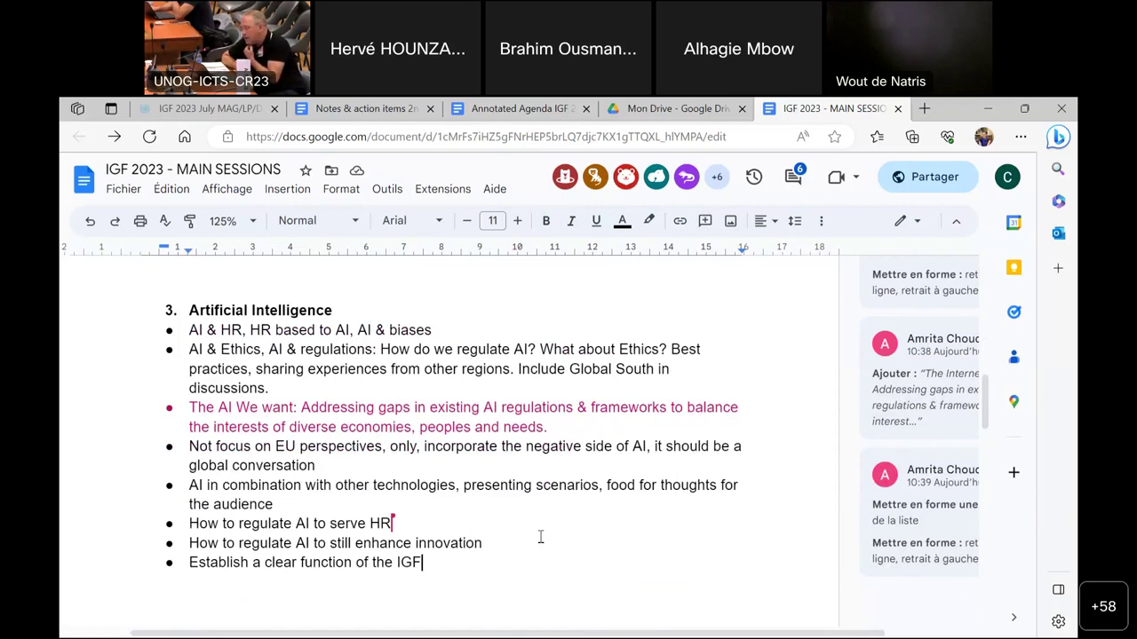
text(within glob)
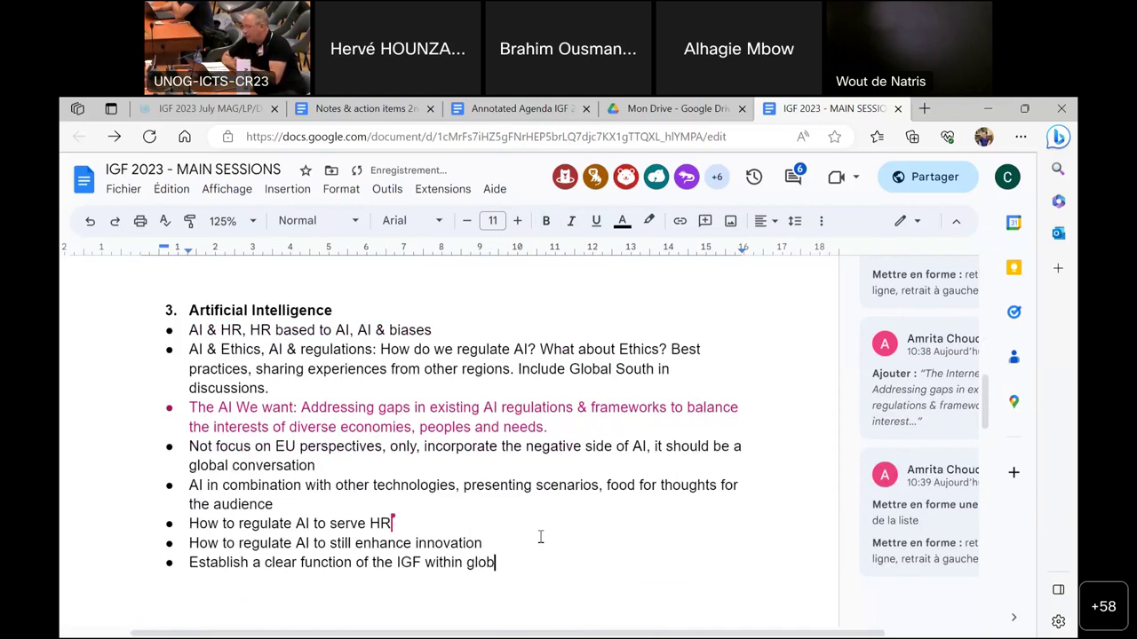
text(al discussion of AI)
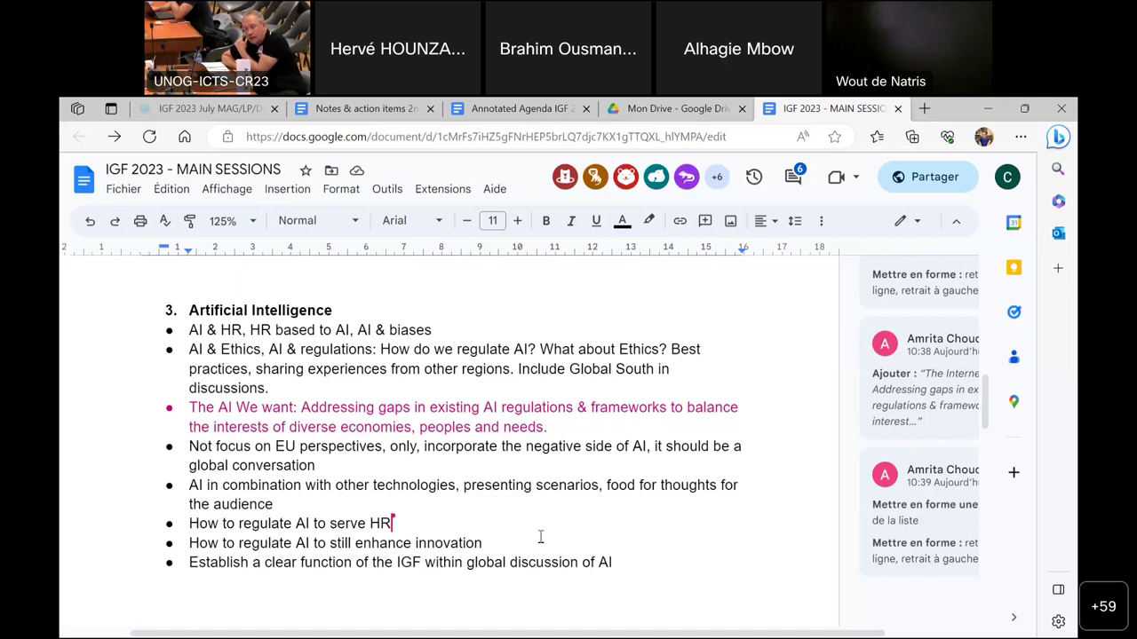
Step: Delete the ending "of AI" from the bullet about the IGF's function and enter it again
key(BackSpace)
key(BackSpace)
key(BackSpace)
key(BackSpace)
key(BackSpace)
key(BackSpace)
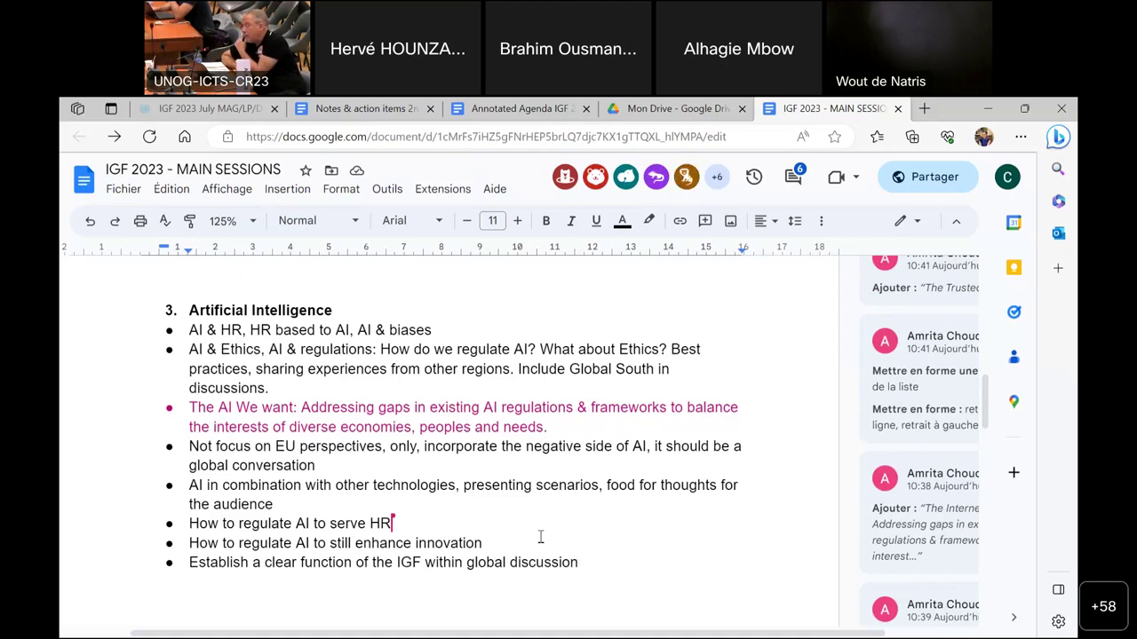
text(of AI)
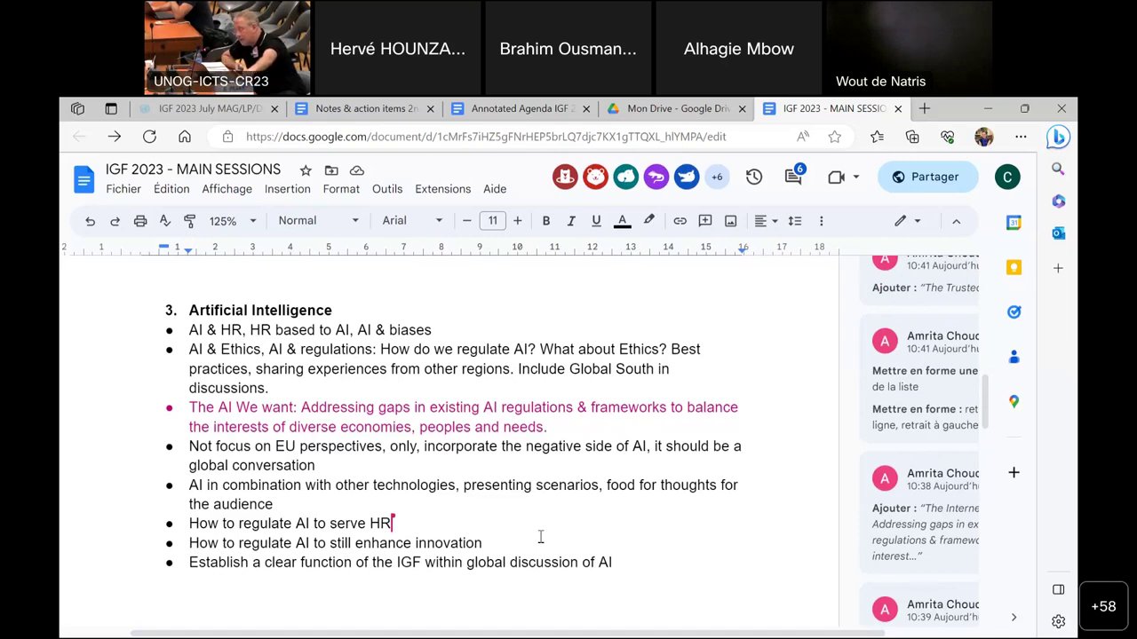
Step: Insert "& role" after "function" in the last Artificial Intelligence bullet
click(345, 564)
text(& role)
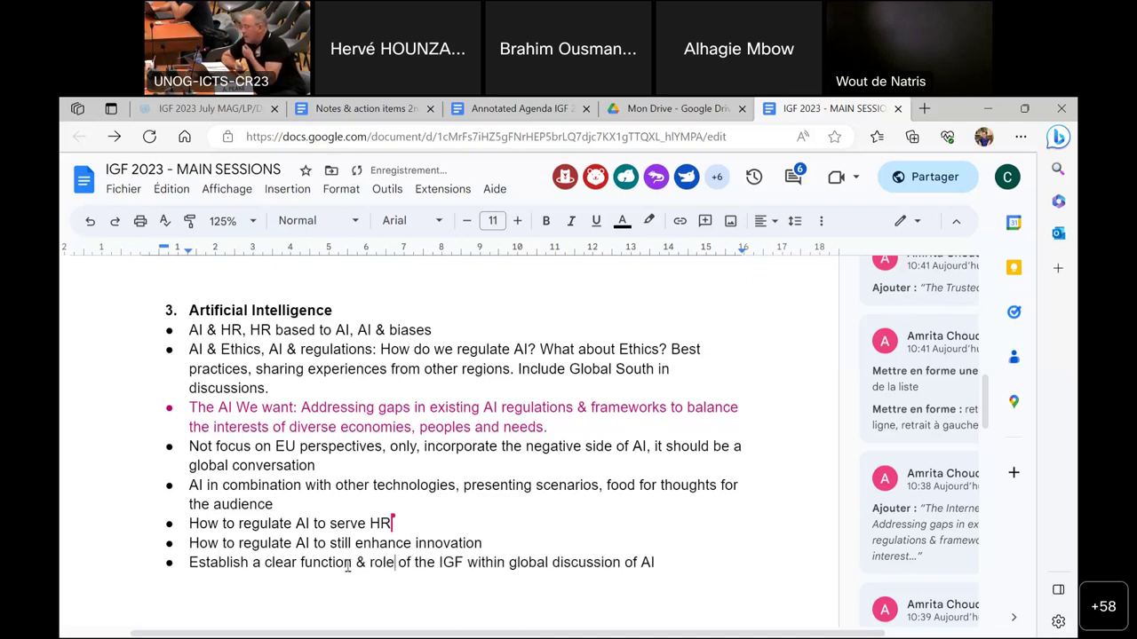
click(665, 562)
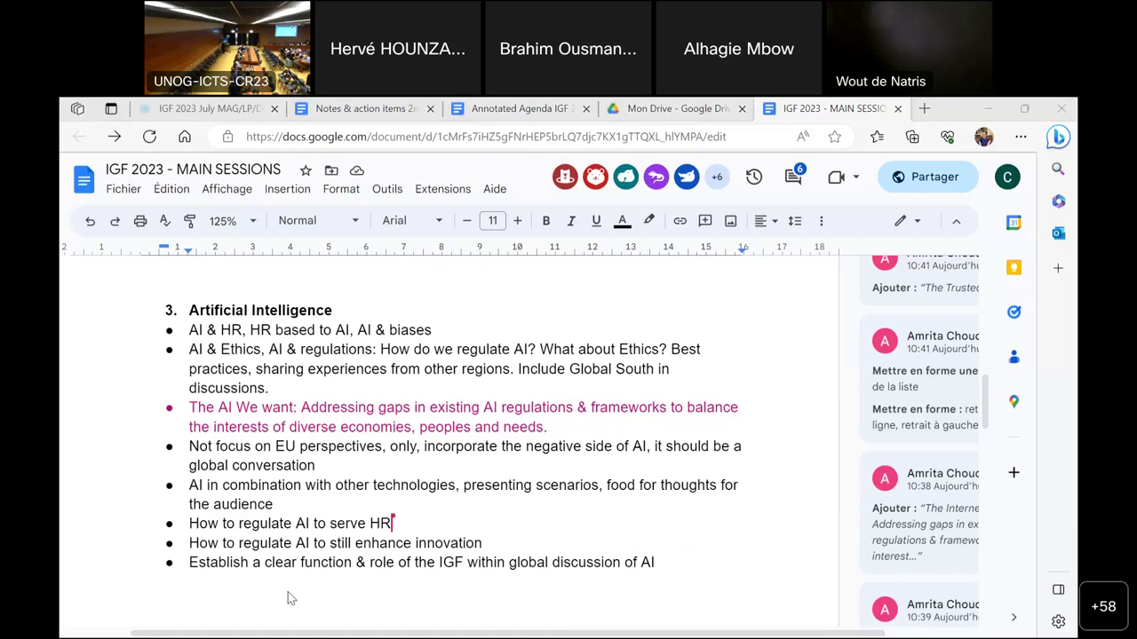
click(993, 104)
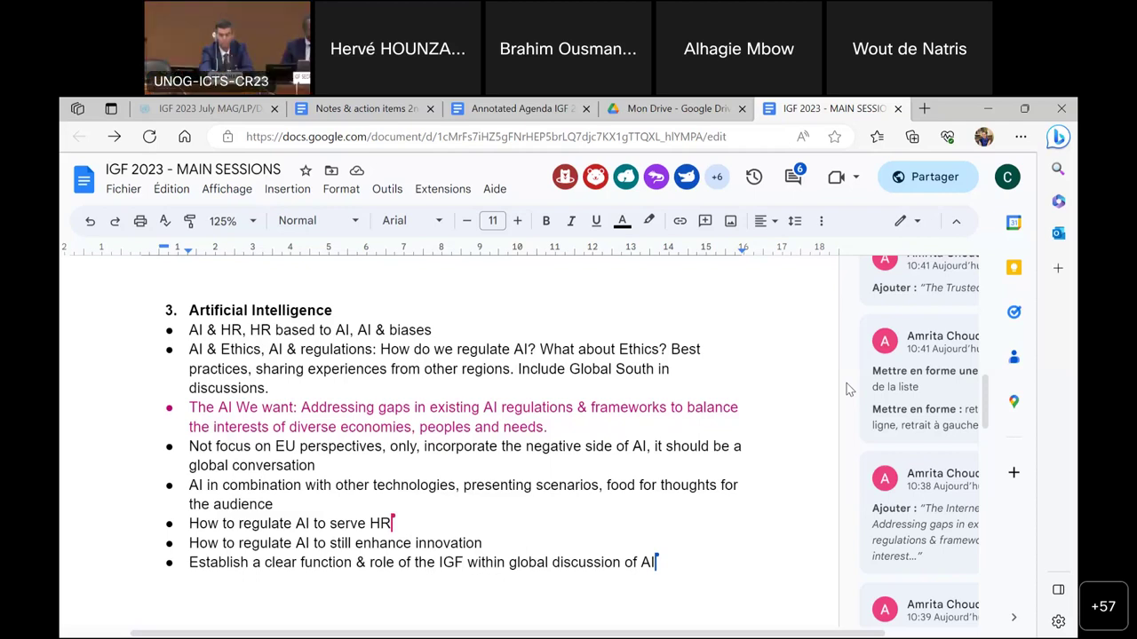
key(Return)
key(BackSpace)
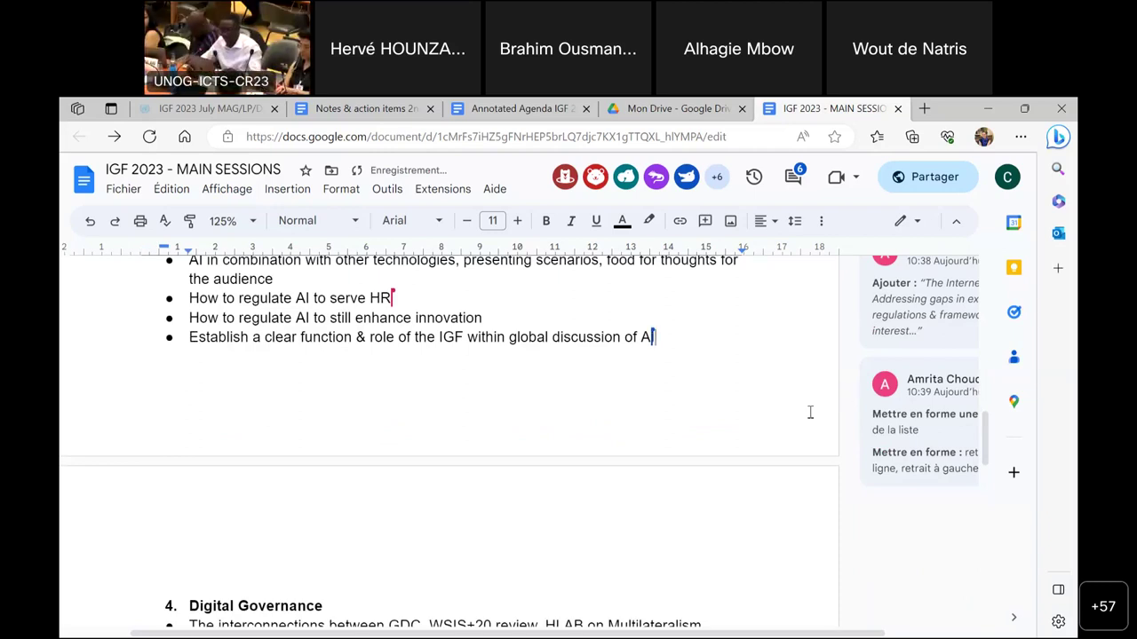
Step: Review the bullets under Artificial Intelligence, Cybersecurity & Trust and Gender, and return to the topic overview
scroll(810, 412, up, 3)
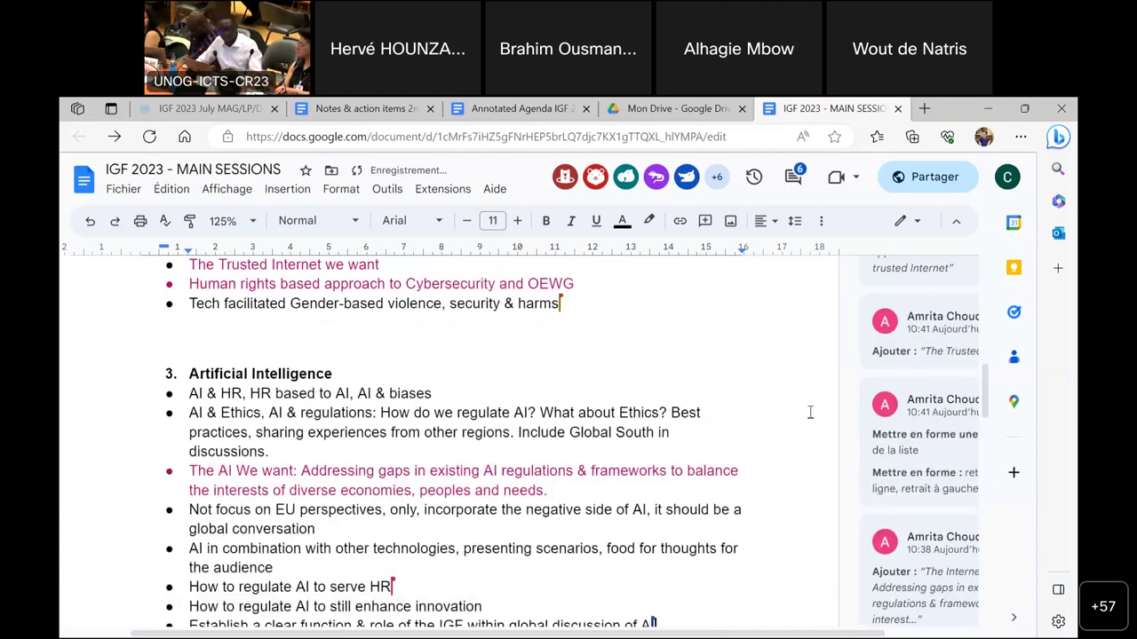
scroll(810, 412, down, 1)
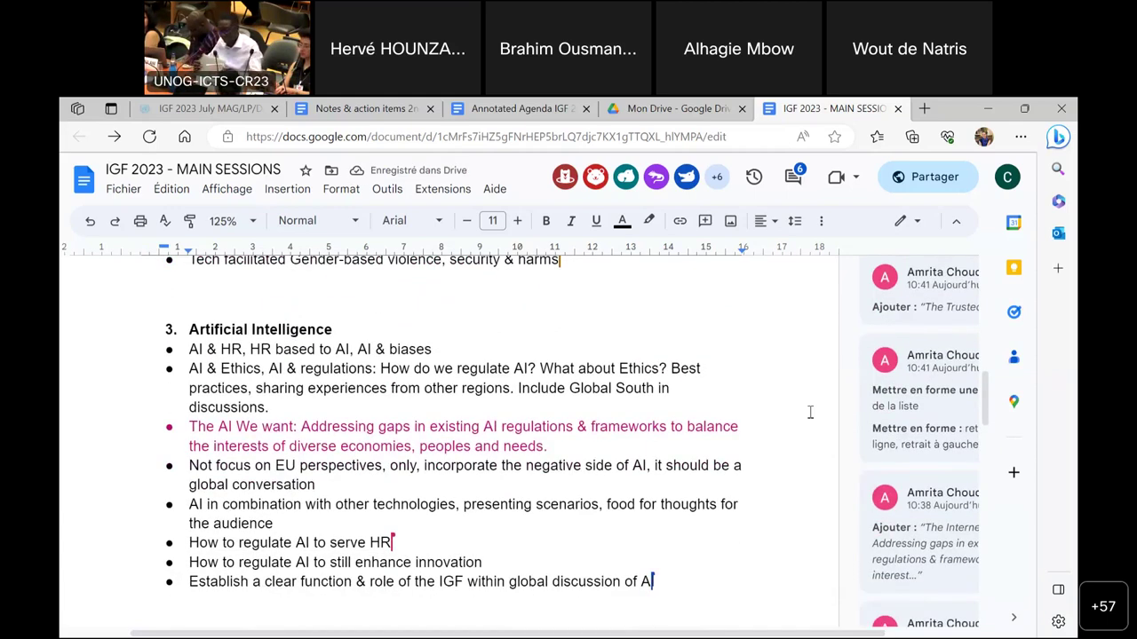
click(556, 443)
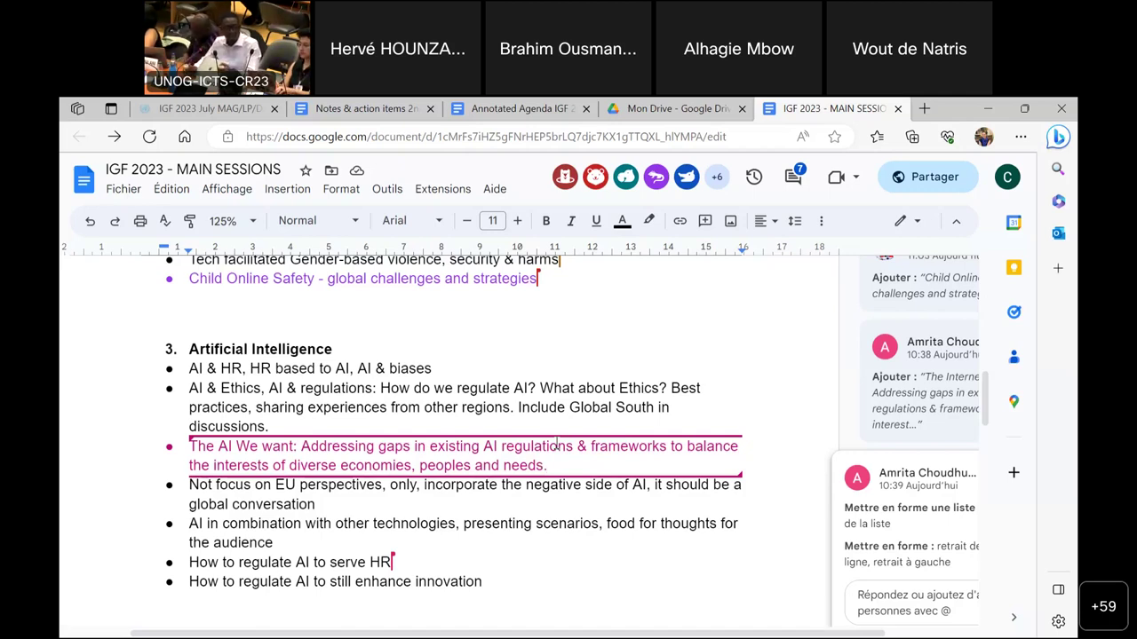
scroll(557, 445, up, 3)
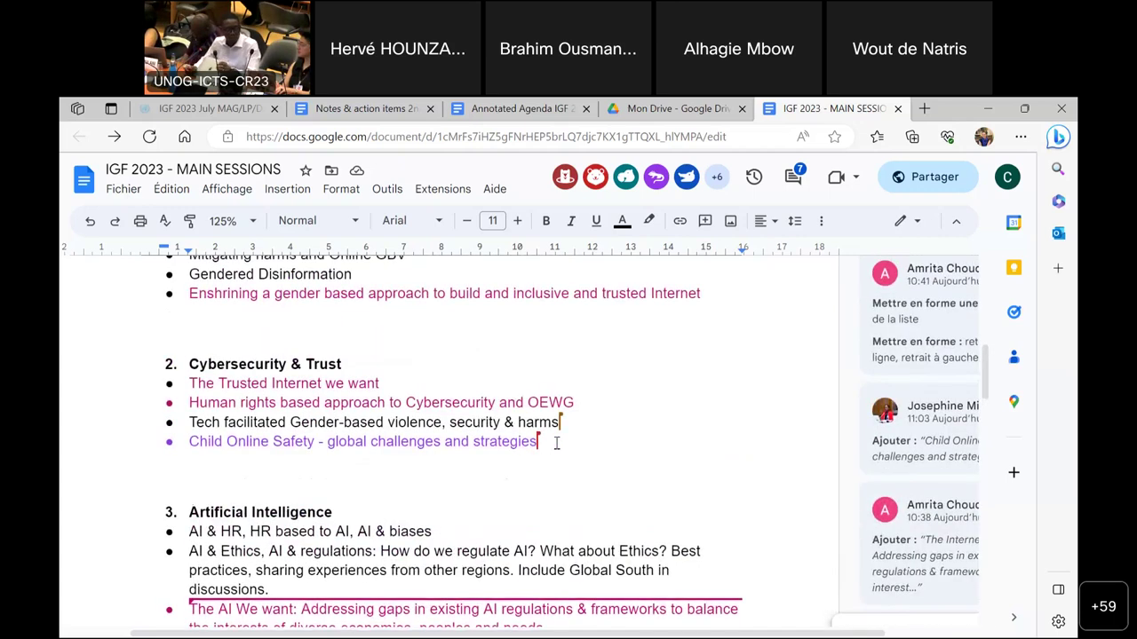
scroll(557, 442, up, 2)
scroll(557, 443, up, 1)
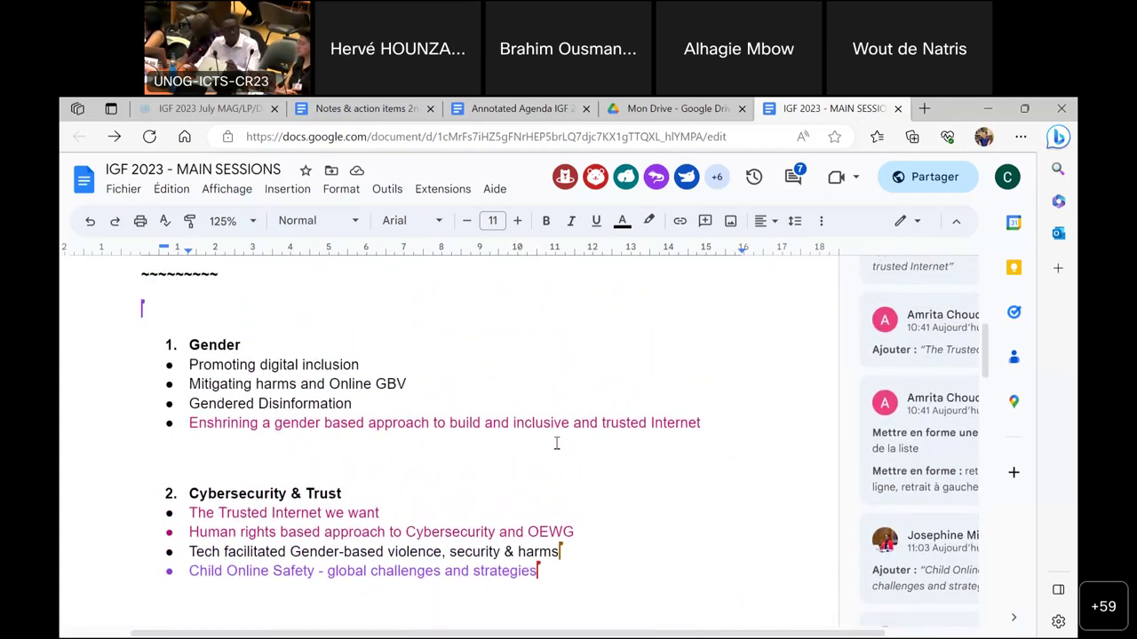
scroll(556, 443, up, 5)
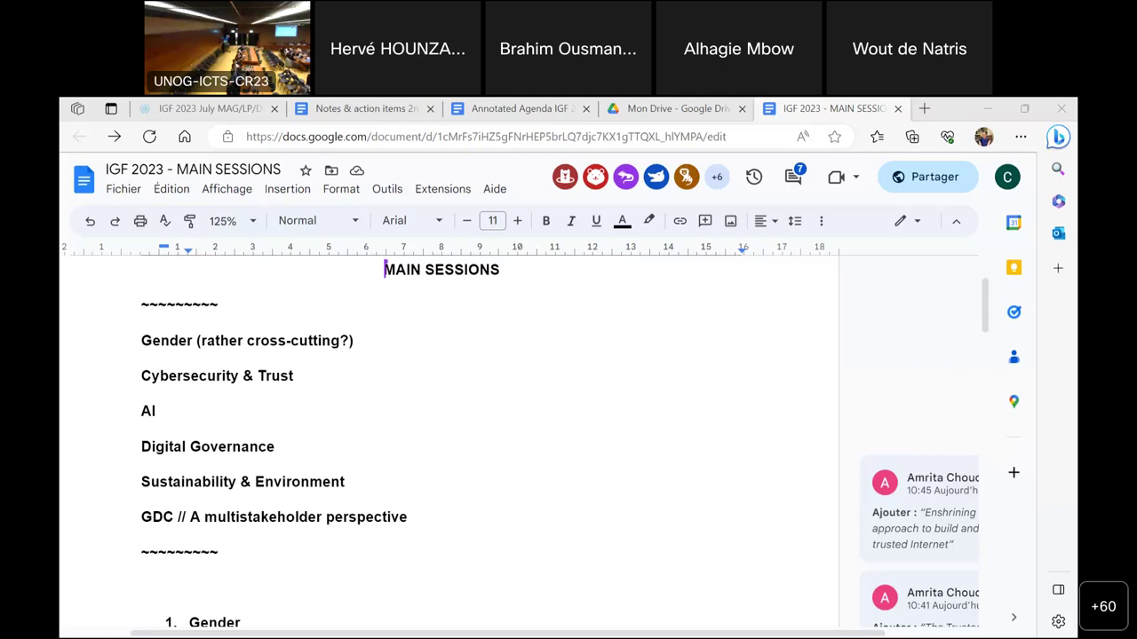
click(564, 581)
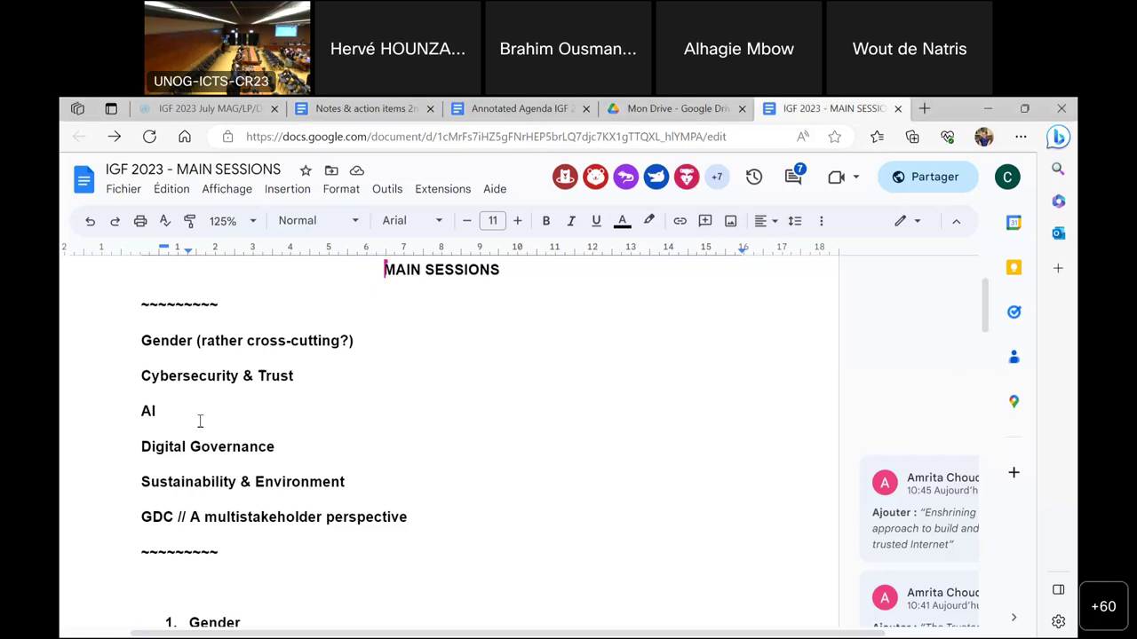
drag(140, 382, 156, 416)
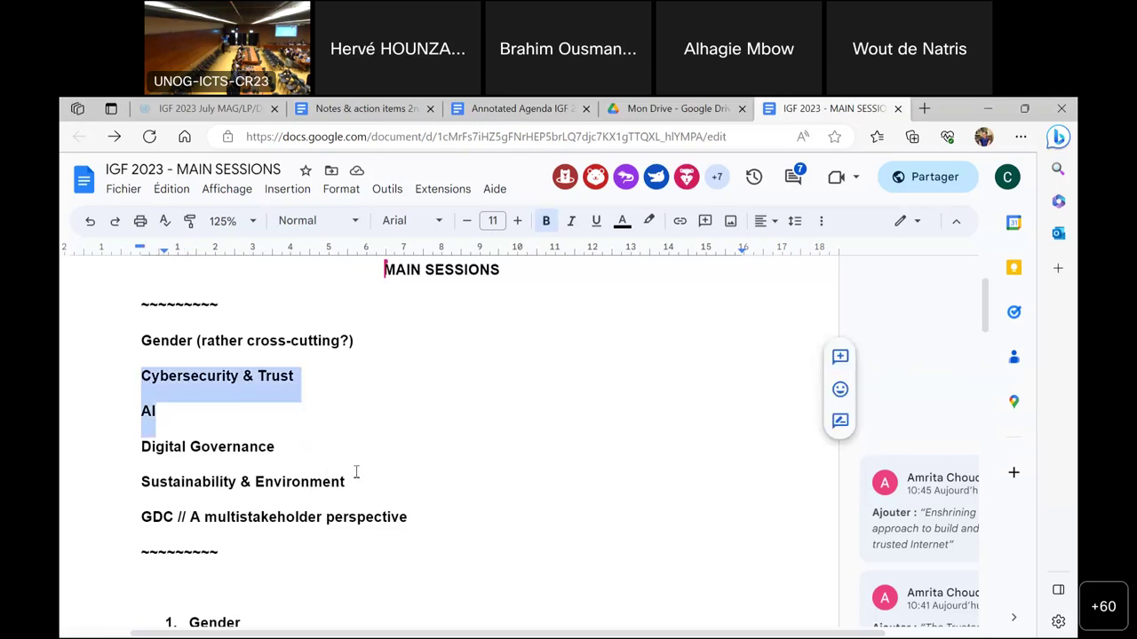
key(shift+Down)
key(shift+Down)
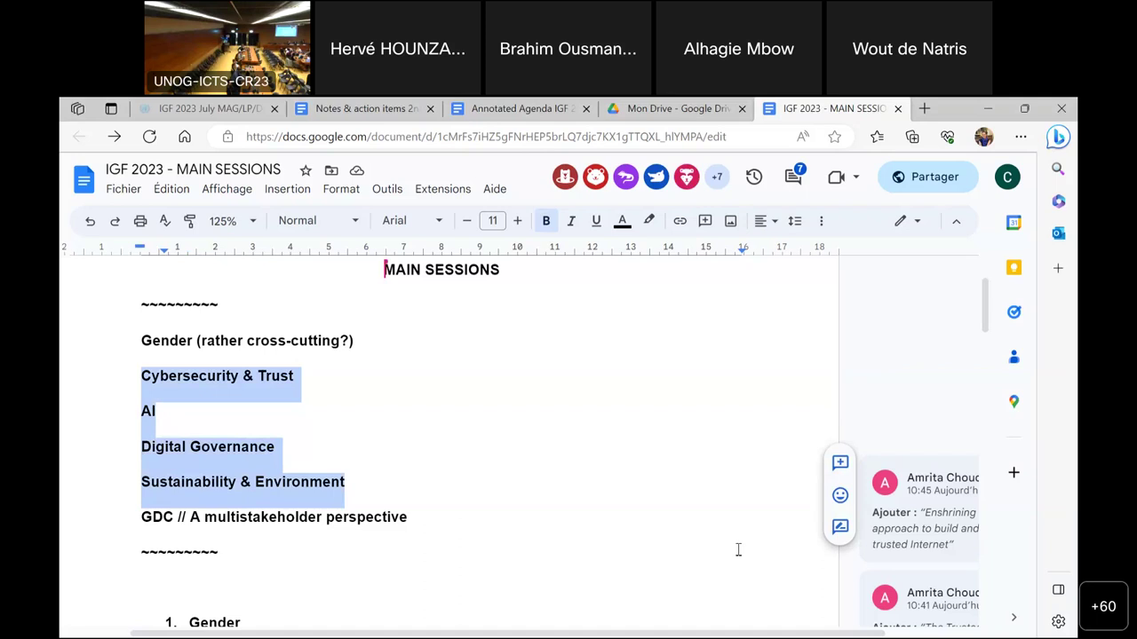
Step: Add the line "→ Human Rights?" below the GDC topic in the overview list
click(508, 517)
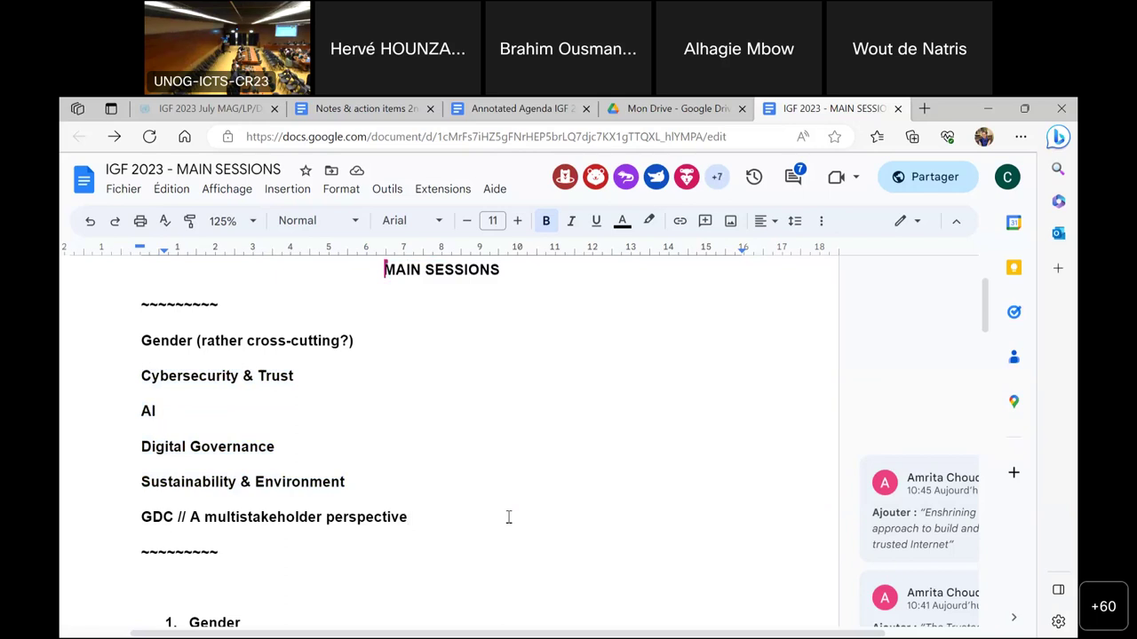
key(Return)
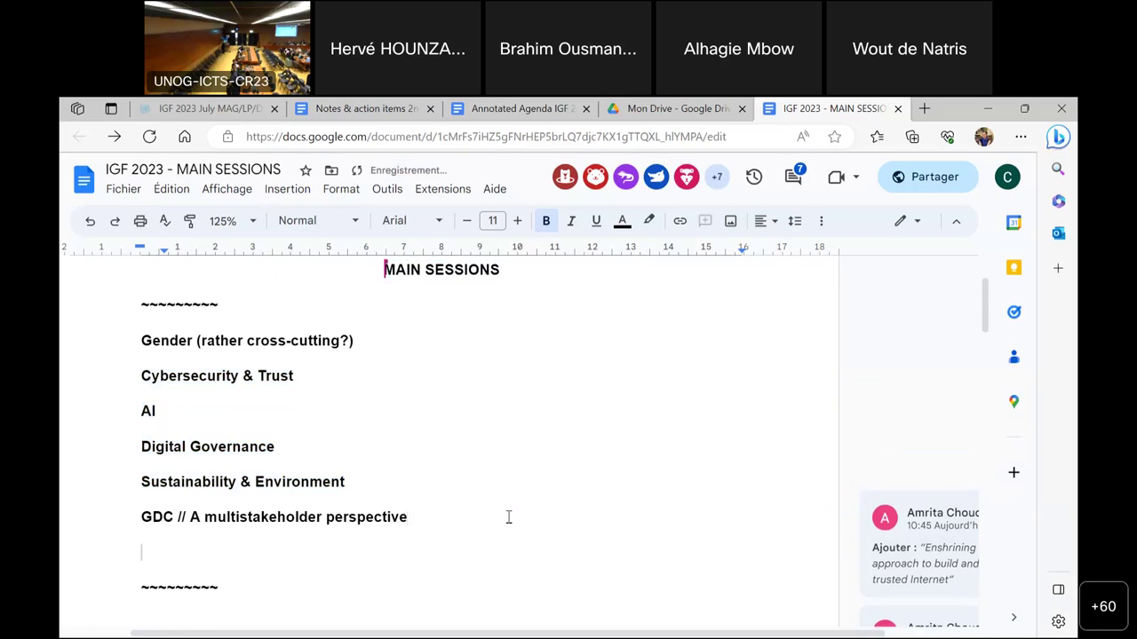
text(-> )
text(Human Ri)
text(ghts?)
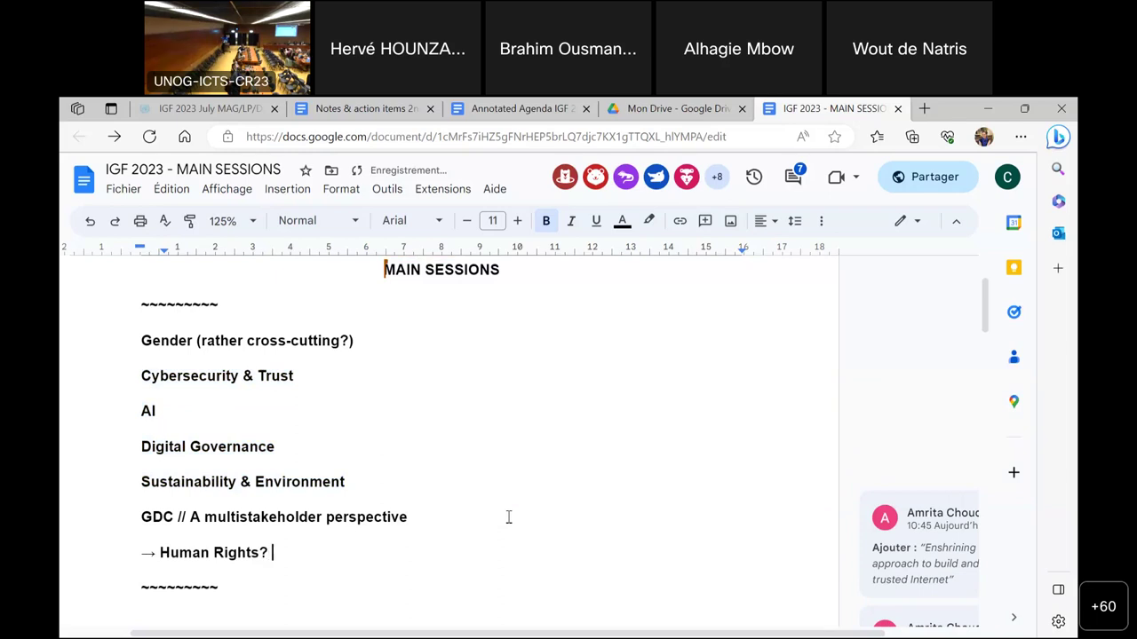
text( GDC)
key(BackSpace)
key(BackSpace)
key(BackSpace)
key(BackSpace)
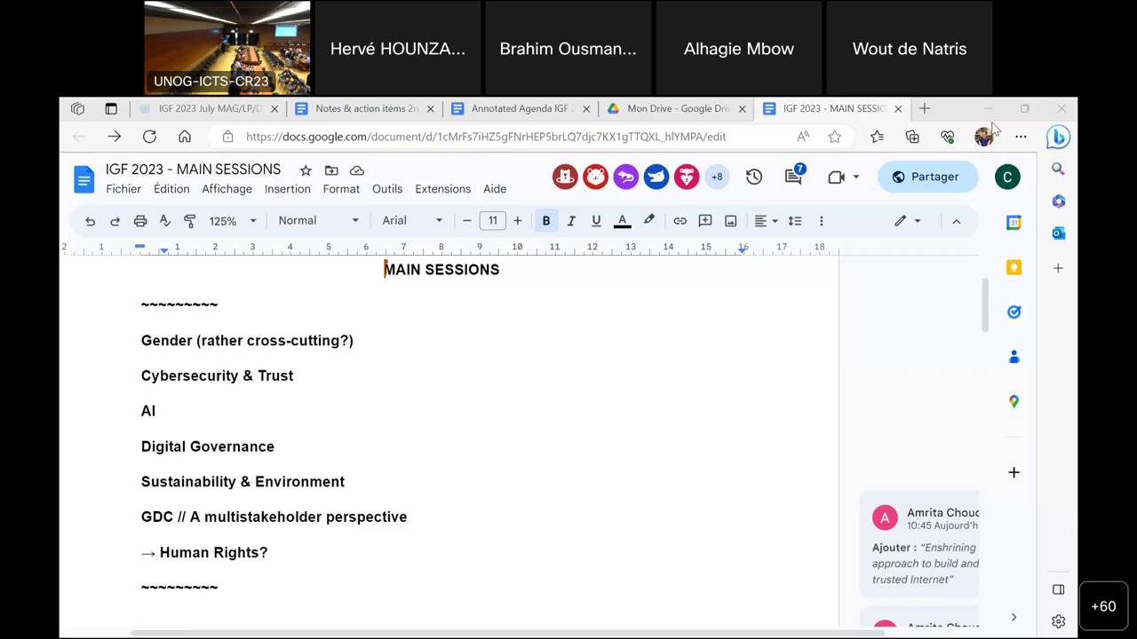
Step: Add the line "→ Position the IGF strategically" below the Human Rights line
click(391, 546)
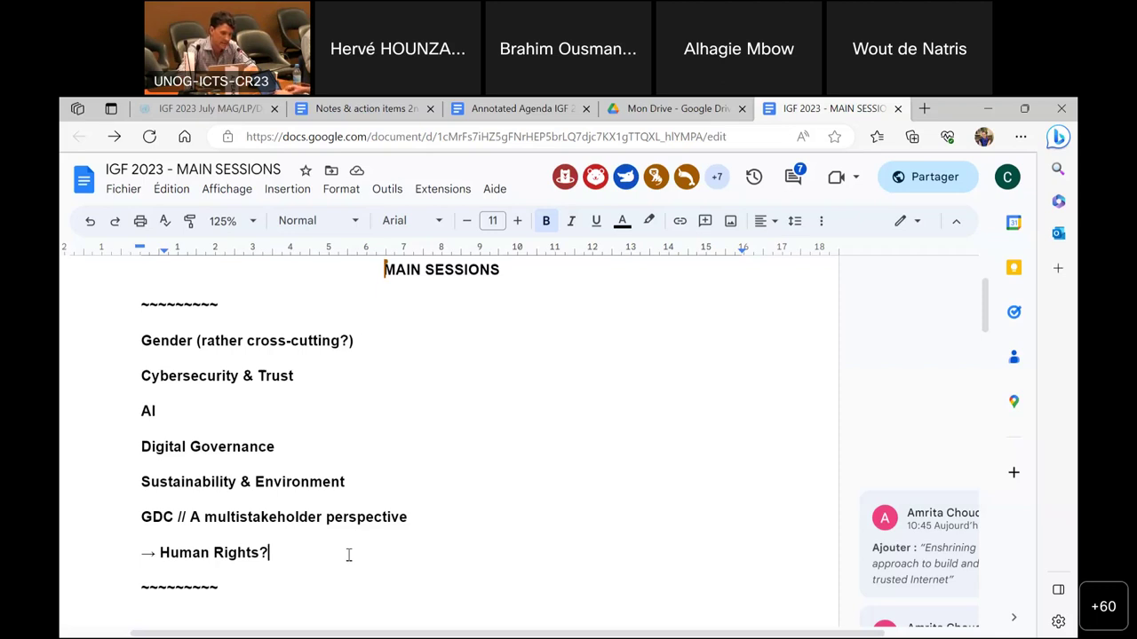
key(Return)
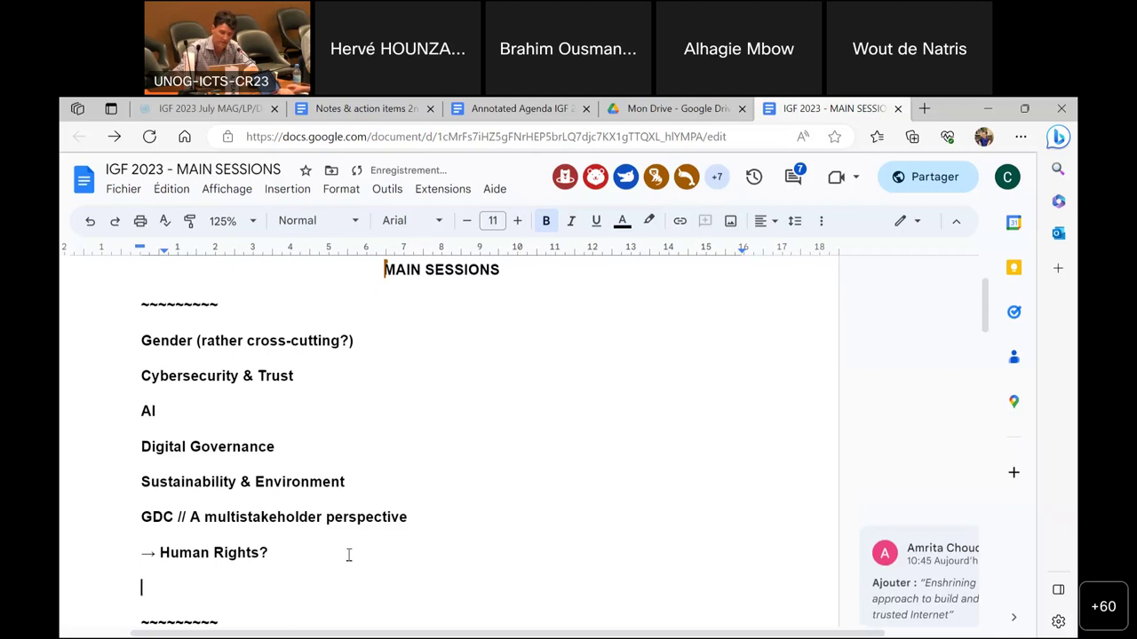
text(Position the)
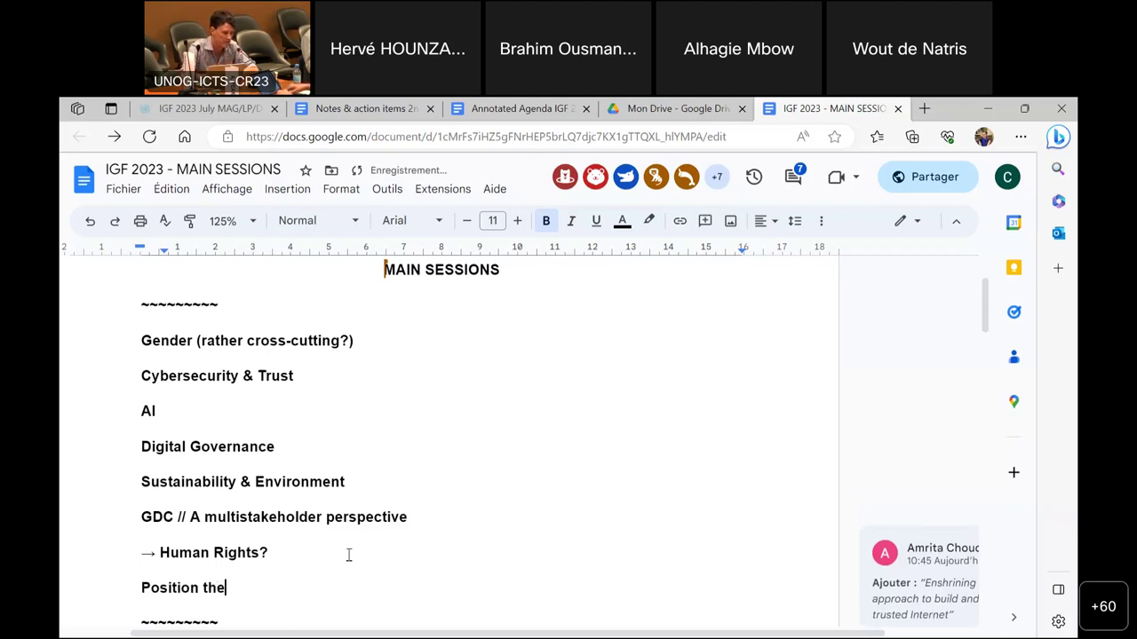
text( IGF)
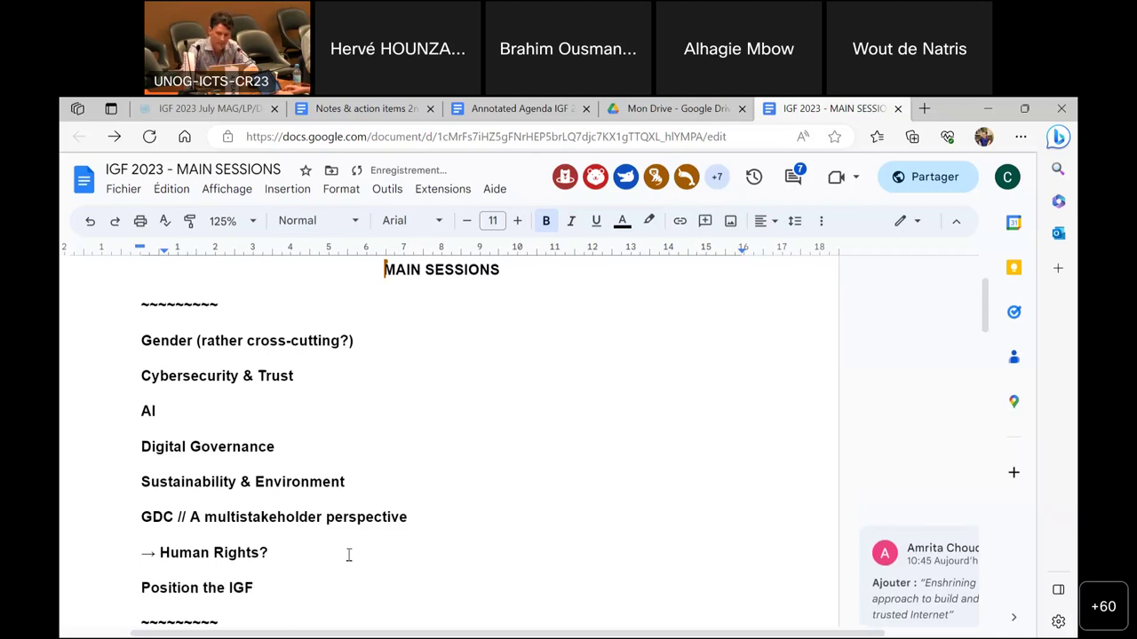
text( strategicallt)
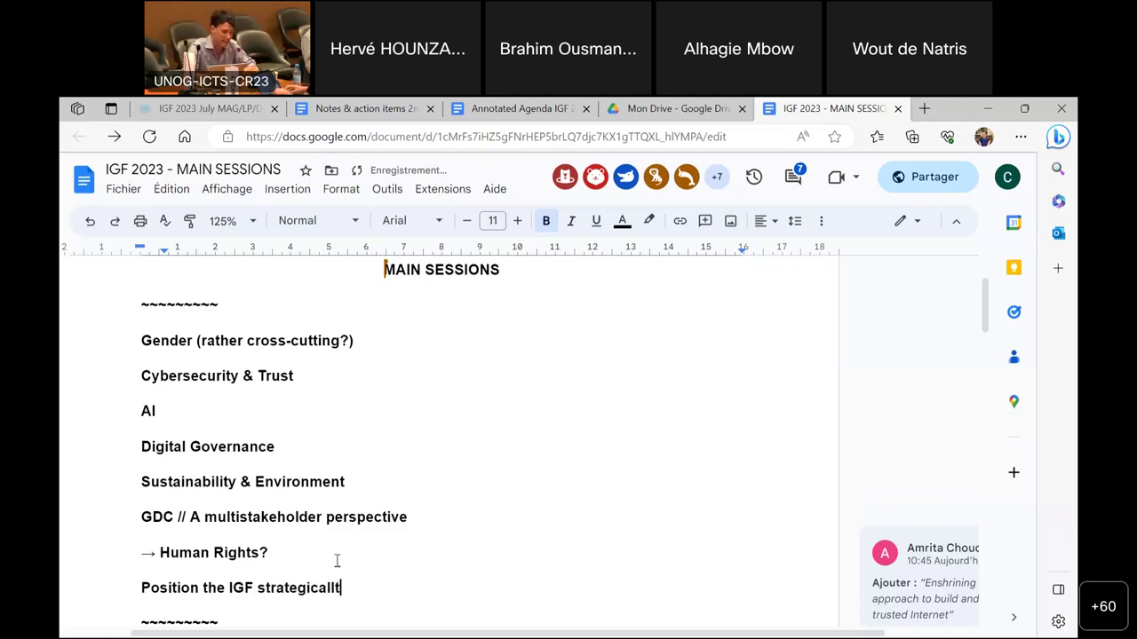
key(BackSpace)
text(y)
click(140, 587)
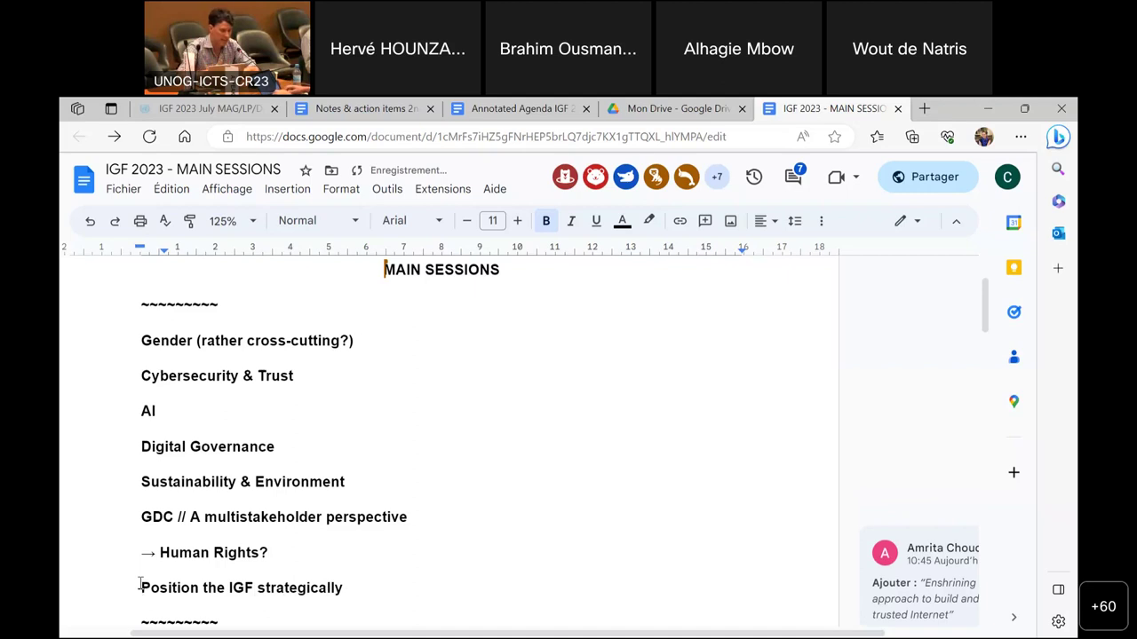
text(->)
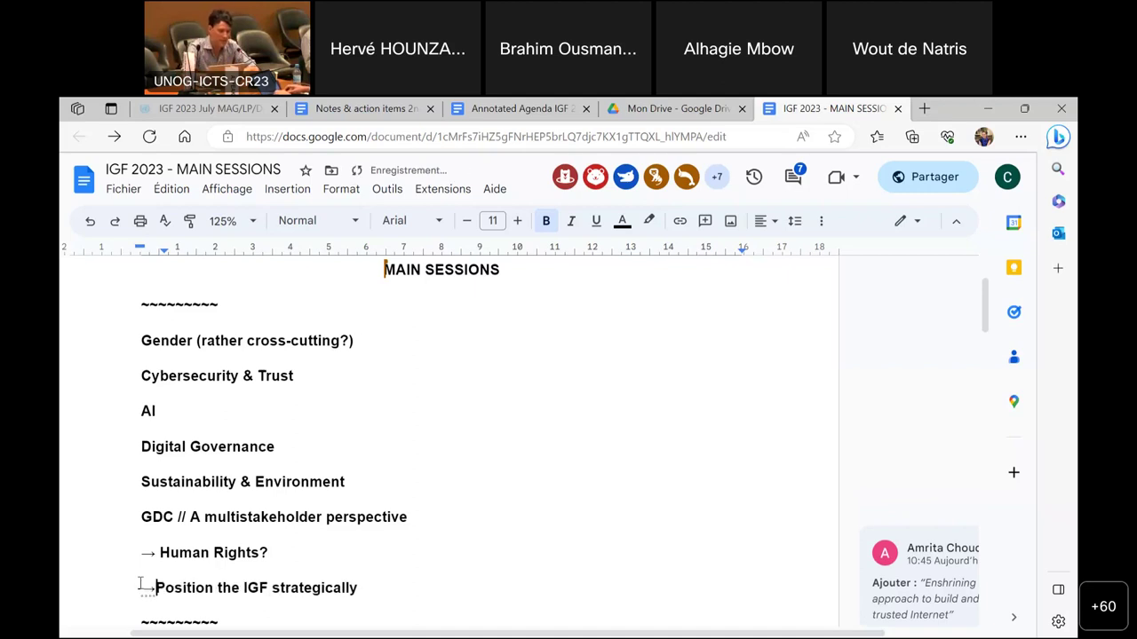
click(362, 589)
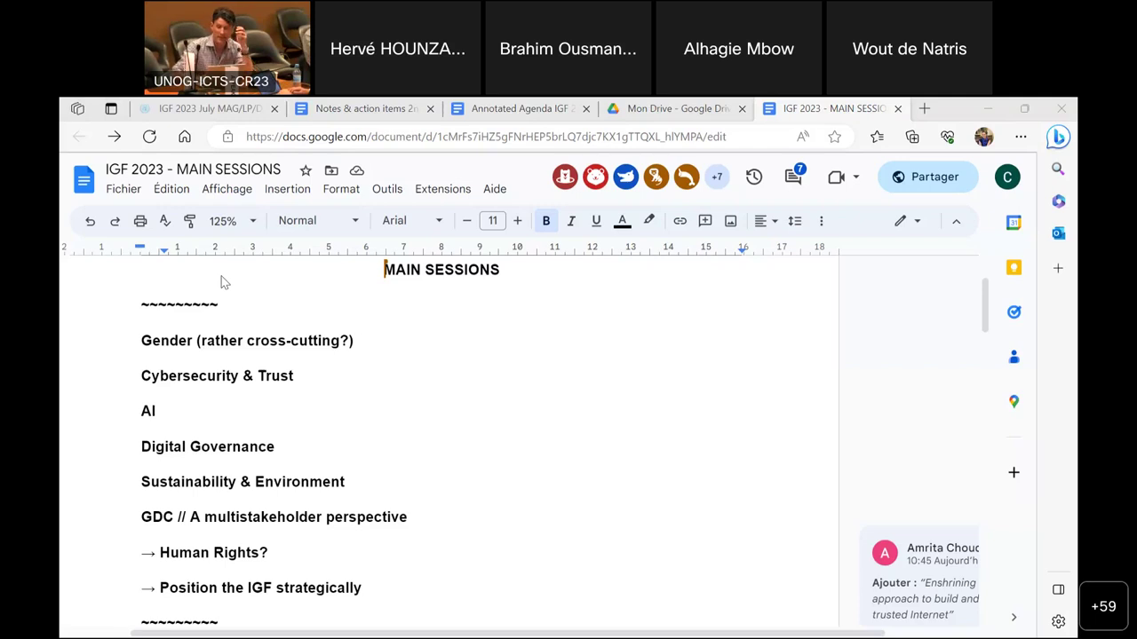
Step: Prefix the Gender, Cybersecurity & Trust and AI topics in the overview with "1 -", "2 -" and "3 -"
click(984, 113)
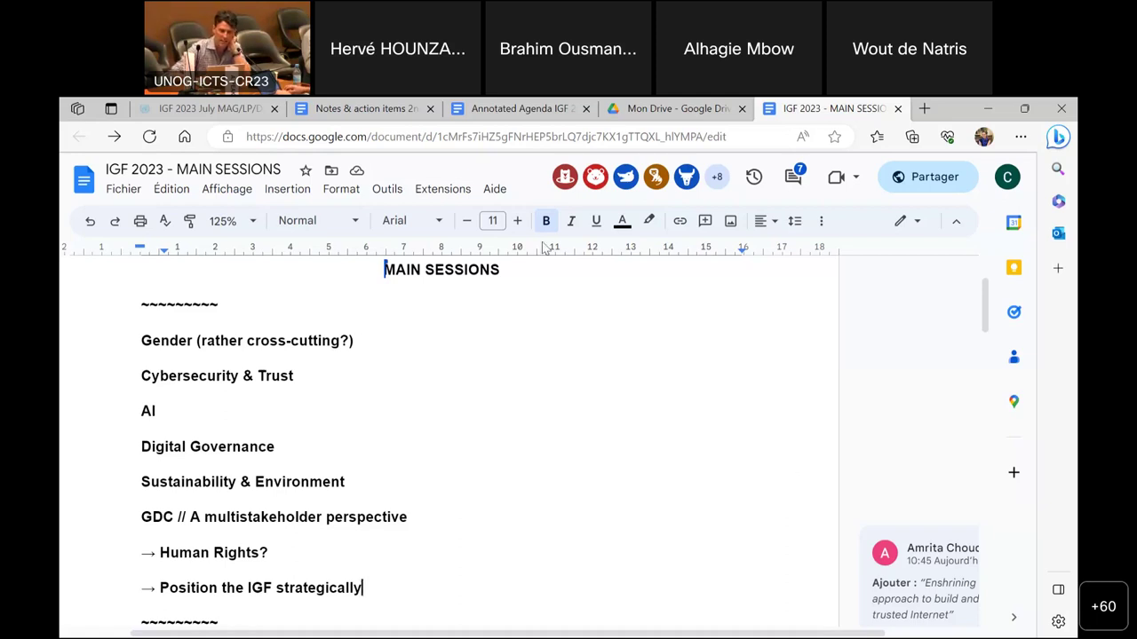
click(141, 340)
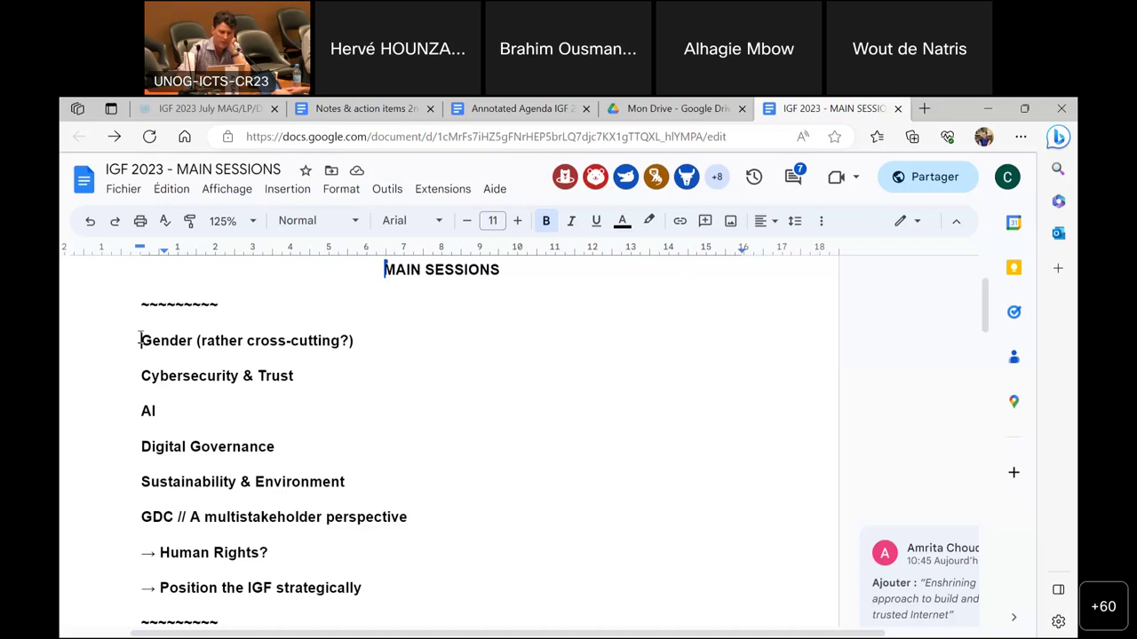
text(1 -)
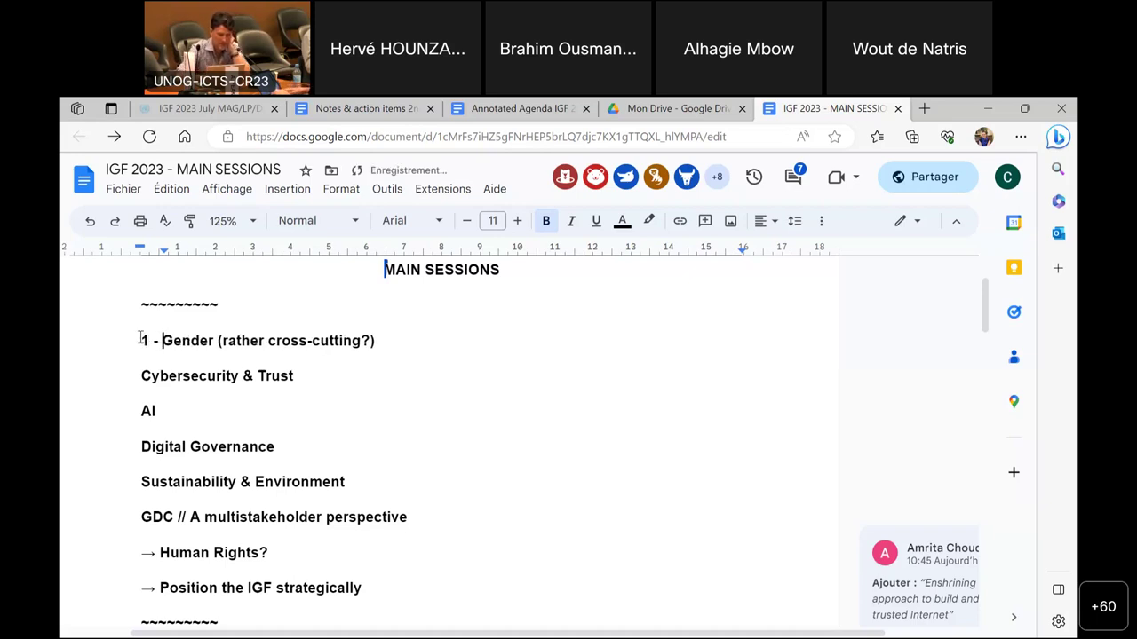
click(140, 375)
text(2 -)
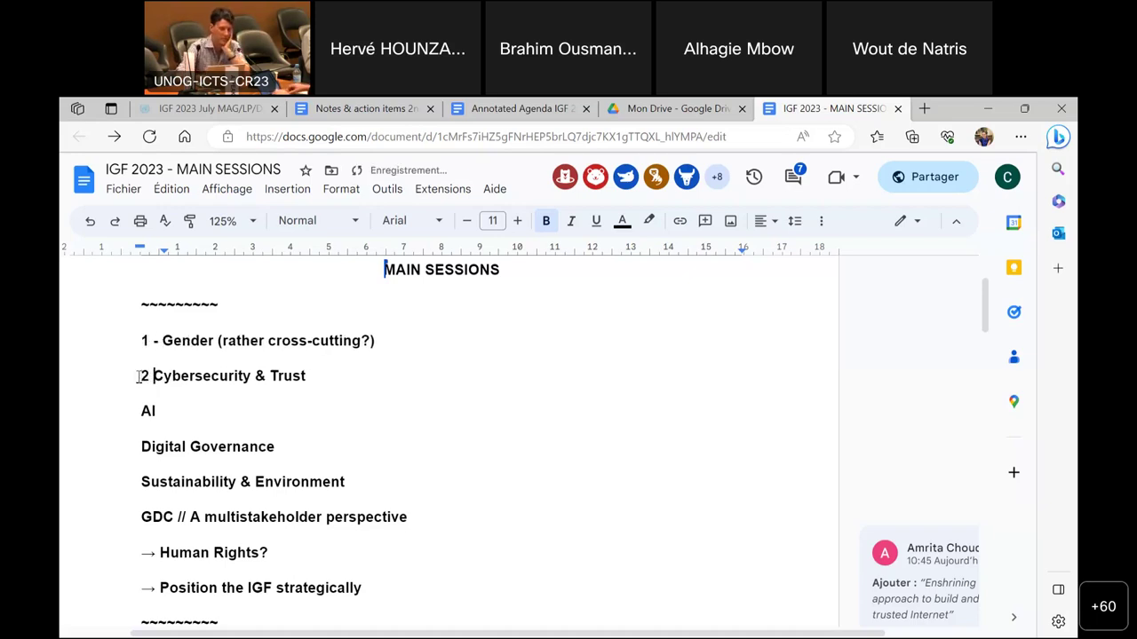
click(141, 411)
text(3 -)
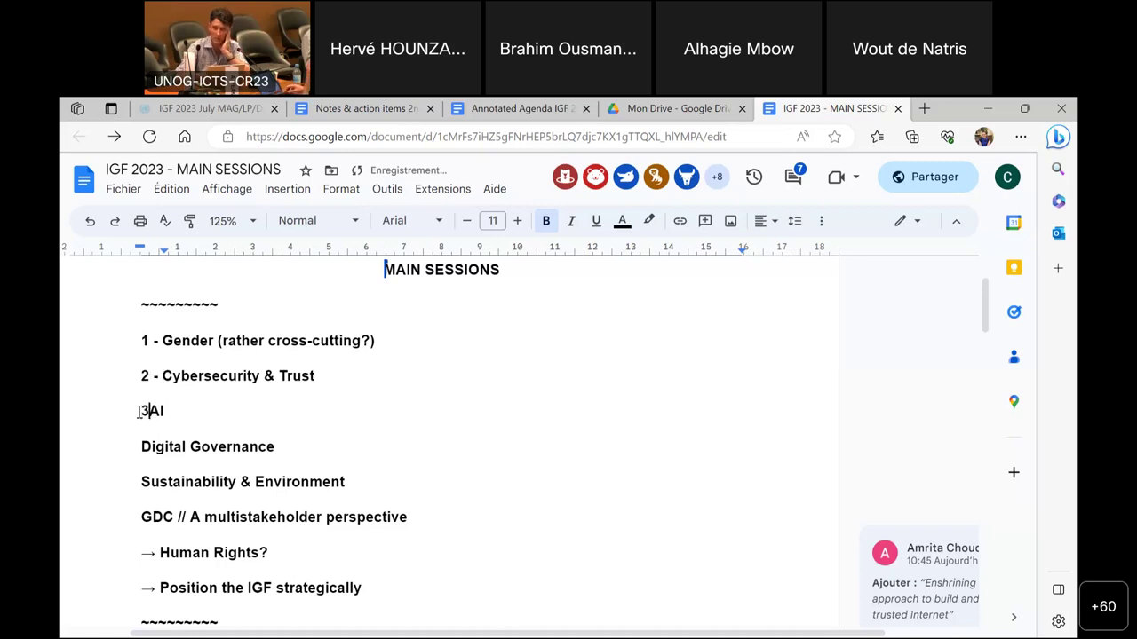
Step: Number Digital Governance, Sustainability & Environment and GDC as 4, 5 and 6, and change the Human Rights line to "7 - Human Rights"
click(140, 447)
text(4 -)
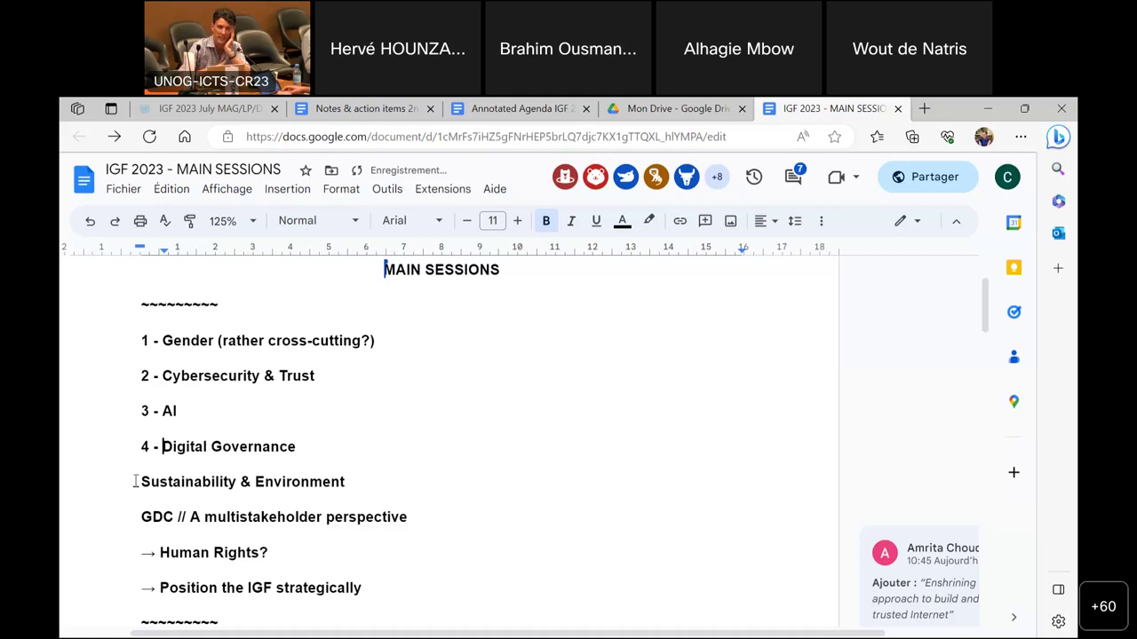
click(135, 482)
text(5 -)
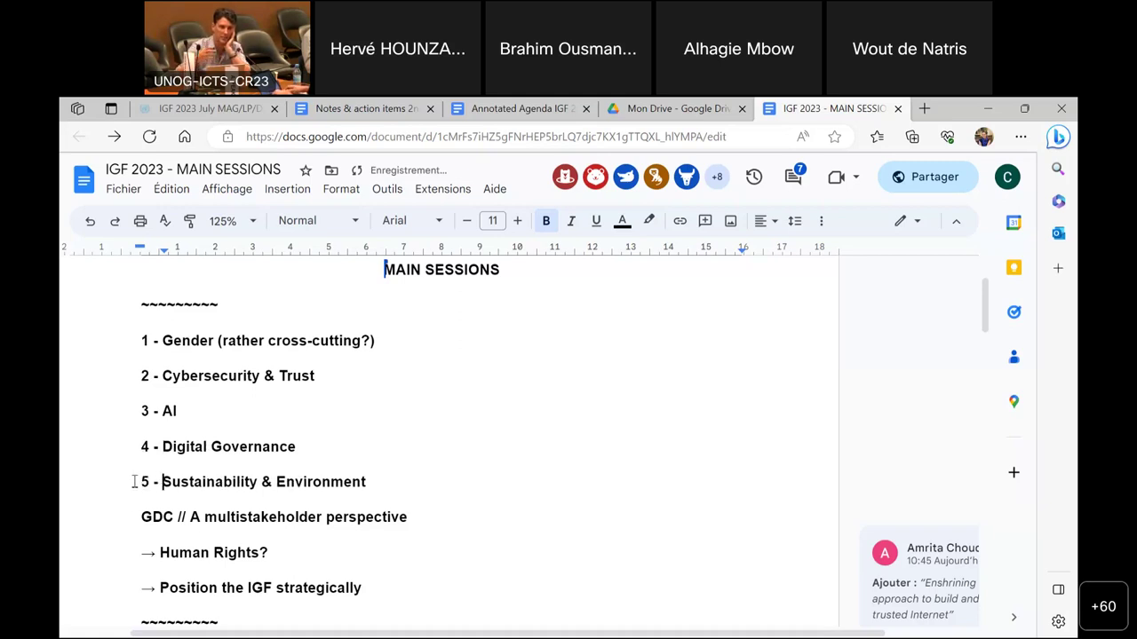
click(140, 517)
text(6 -)
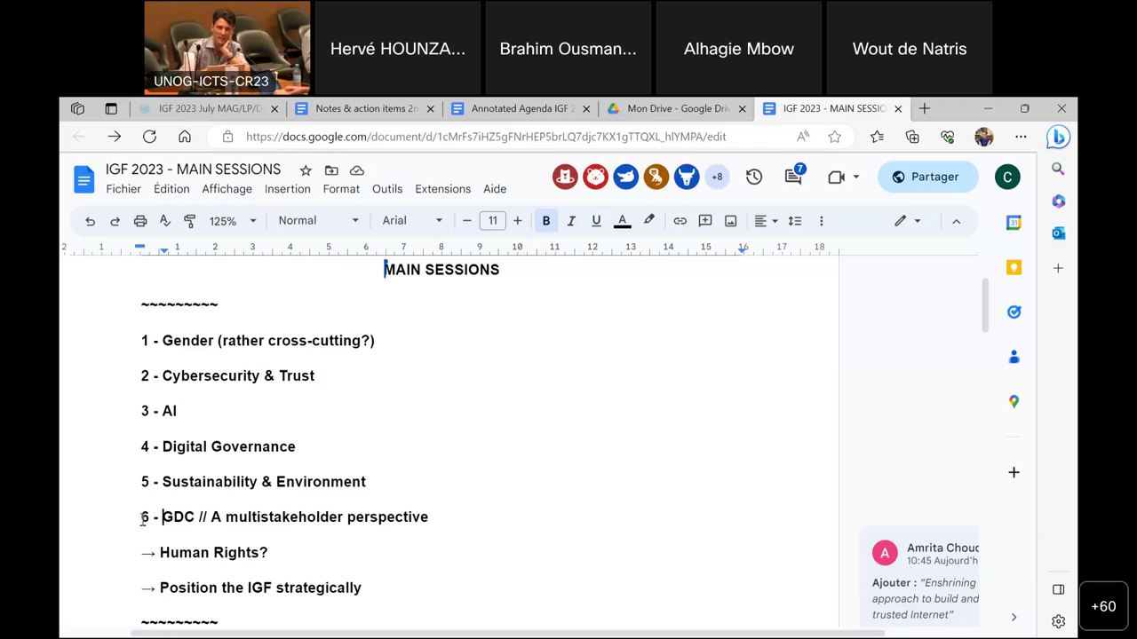
click(140, 555)
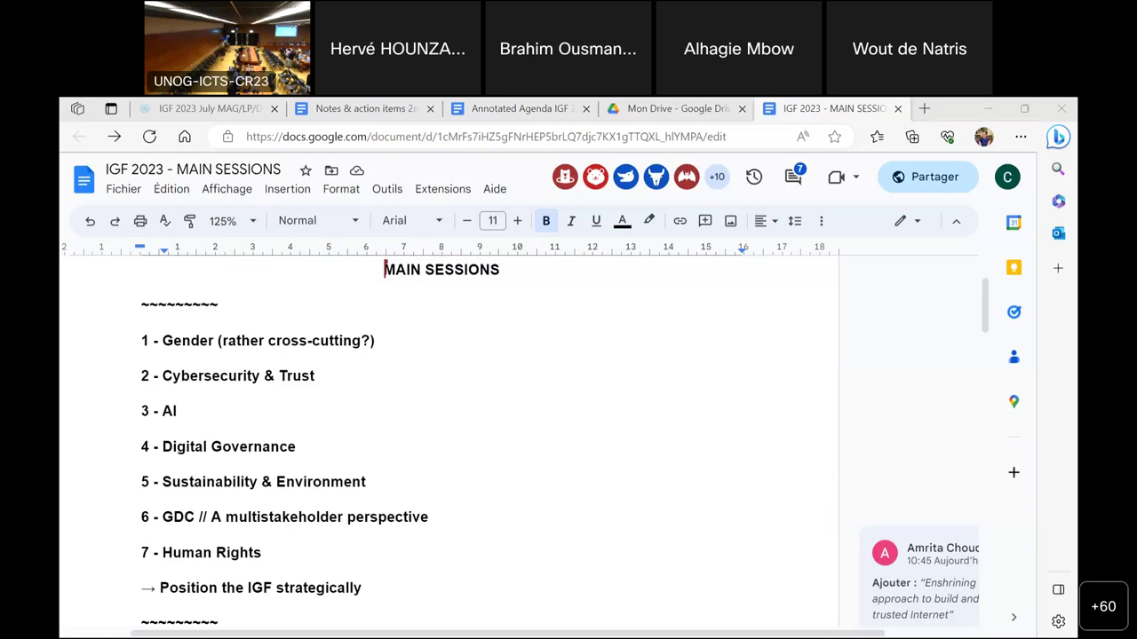
Step: Set the text colour of the overview line "3 - AI" to dark green
click(569, 481)
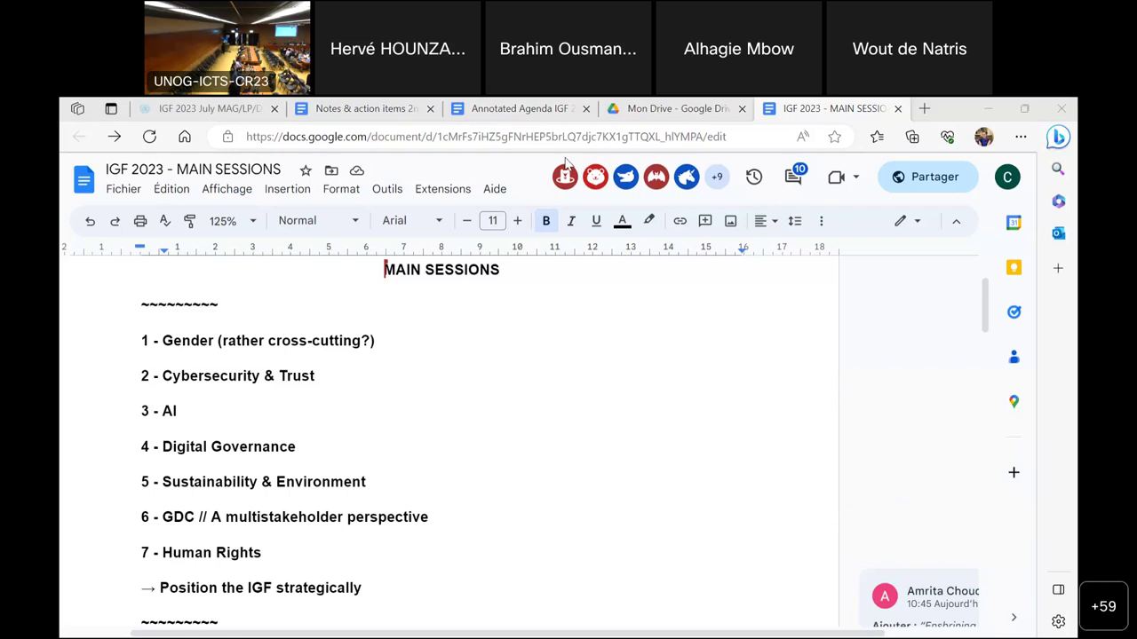
click(185, 401)
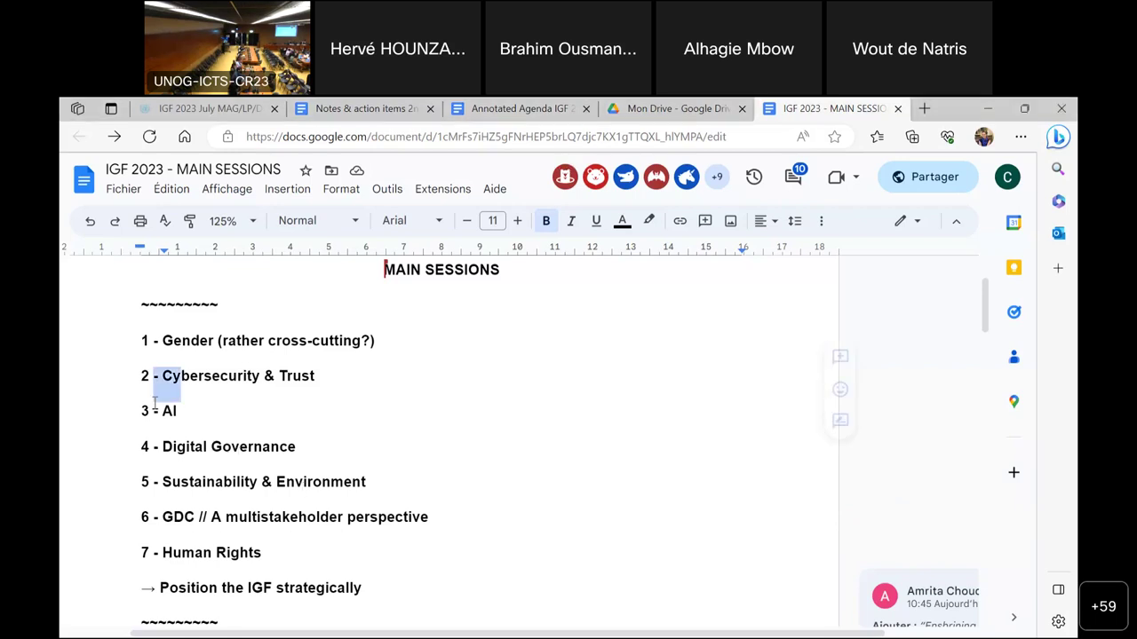
drag(193, 414, 129, 408)
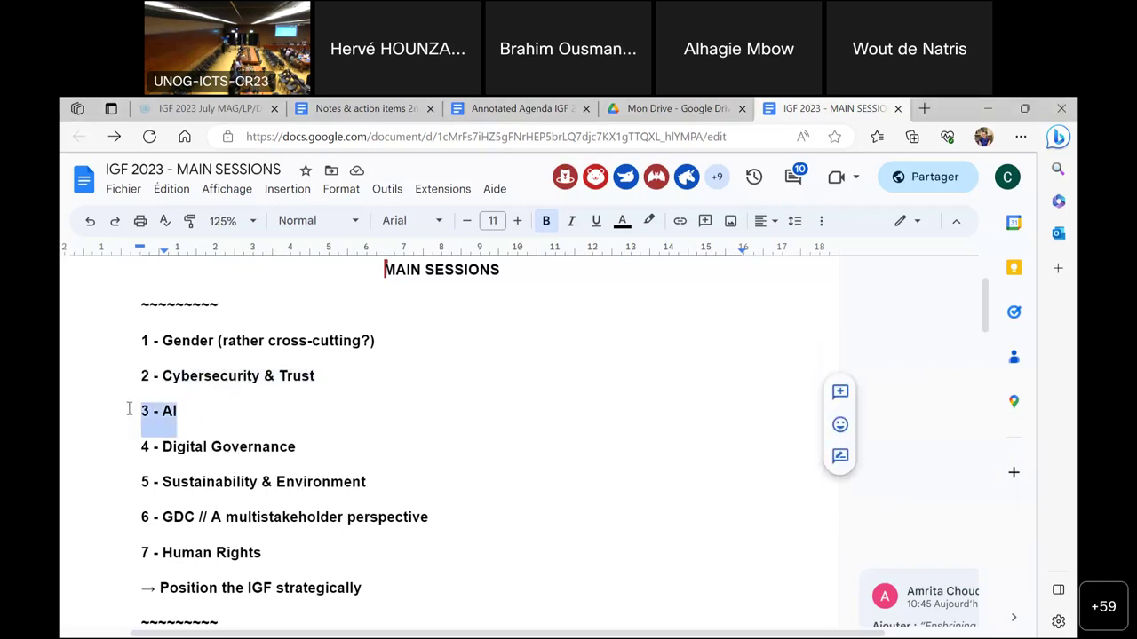
click(621, 222)
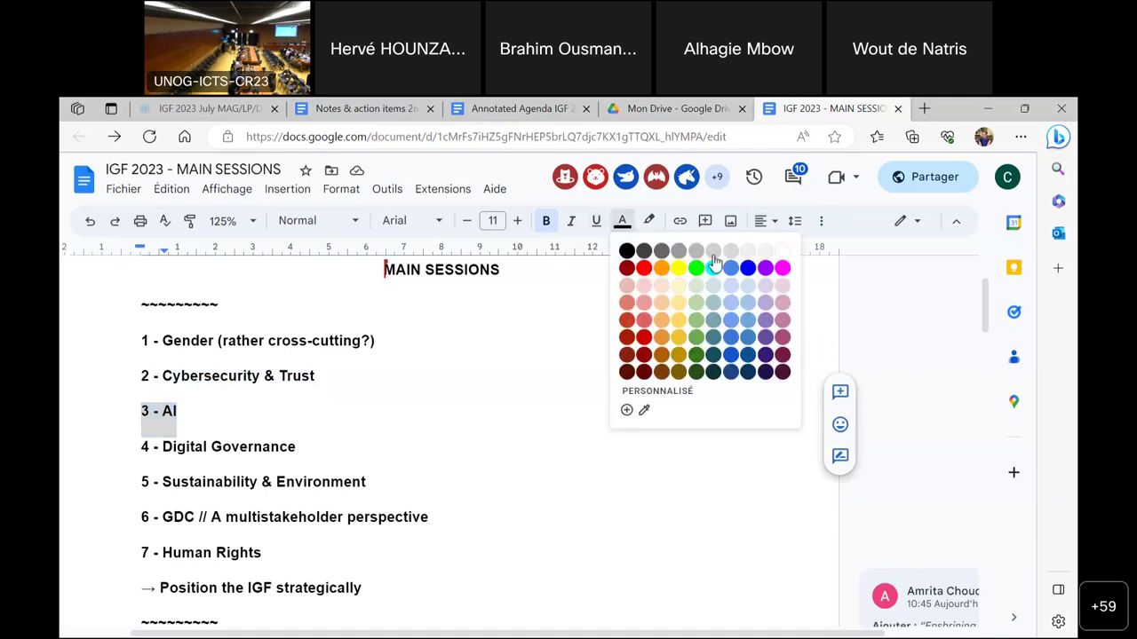
click(695, 355)
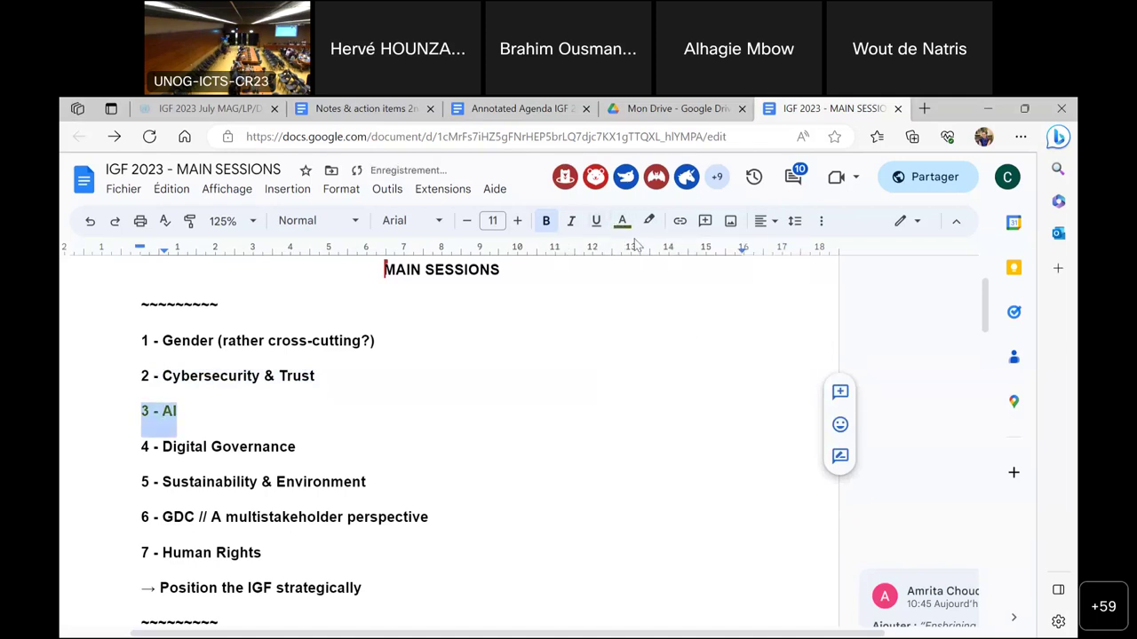
click(574, 415)
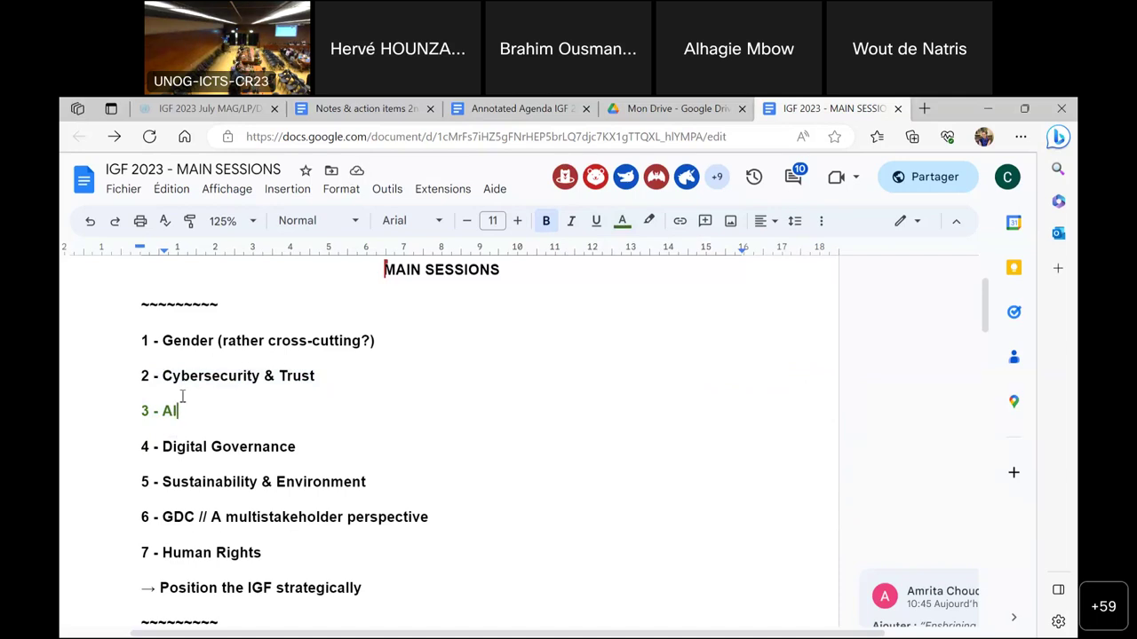
Step: Move the green AI line to a new line above Gender at the start of the overview list
drag(182, 412, 139, 418)
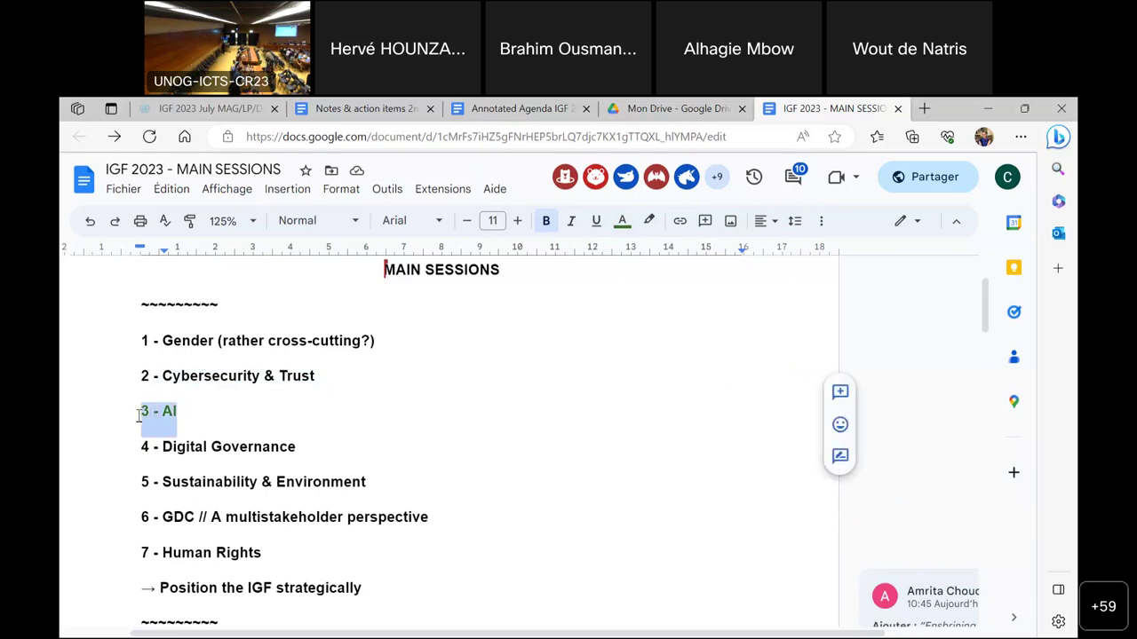
key(ctrl+x)
click(140, 341)
key(Return)
click(139, 345)
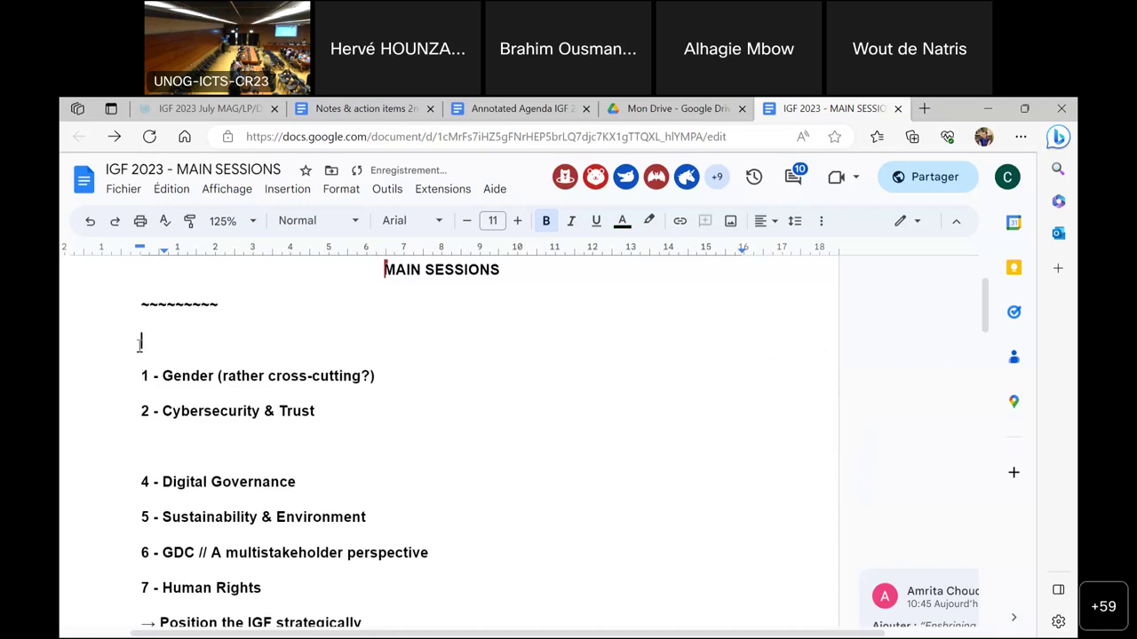
key(ctrl+v)
Step: Renumber the moved AI topic as 1
key(Left)
key(Left)
key(Left)
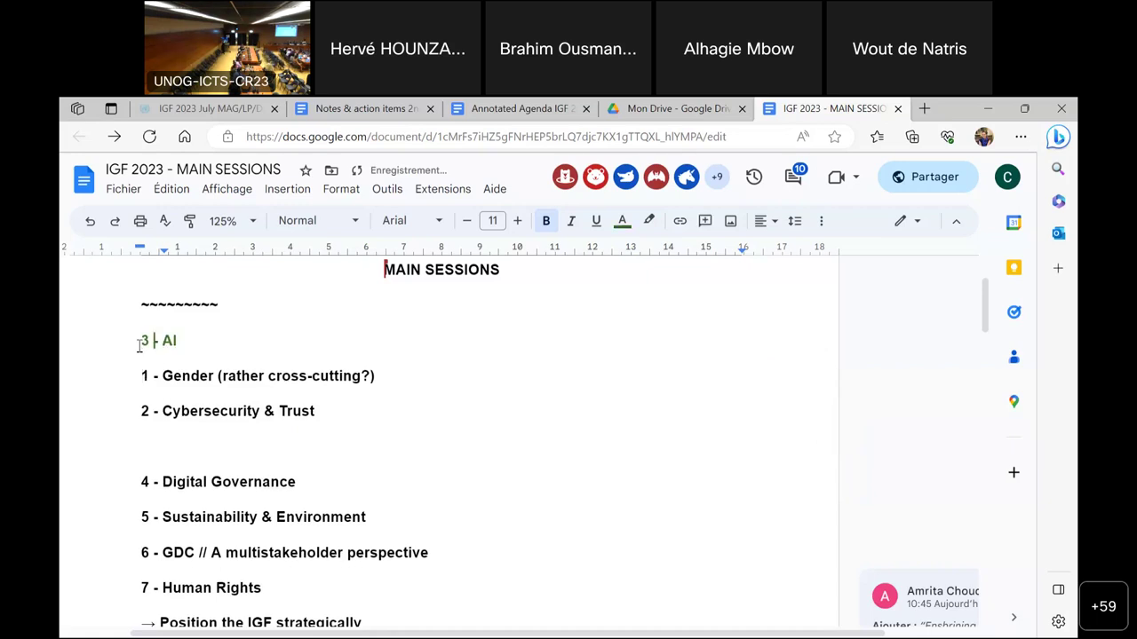
key(Left)
key(BackSpace)
text(1)
Step: Insert an empty line below "1 - AI" and delete the empty line left below Cybersecurity & Trust
click(139, 369)
key(Return)
click(139, 369)
click(160, 485)
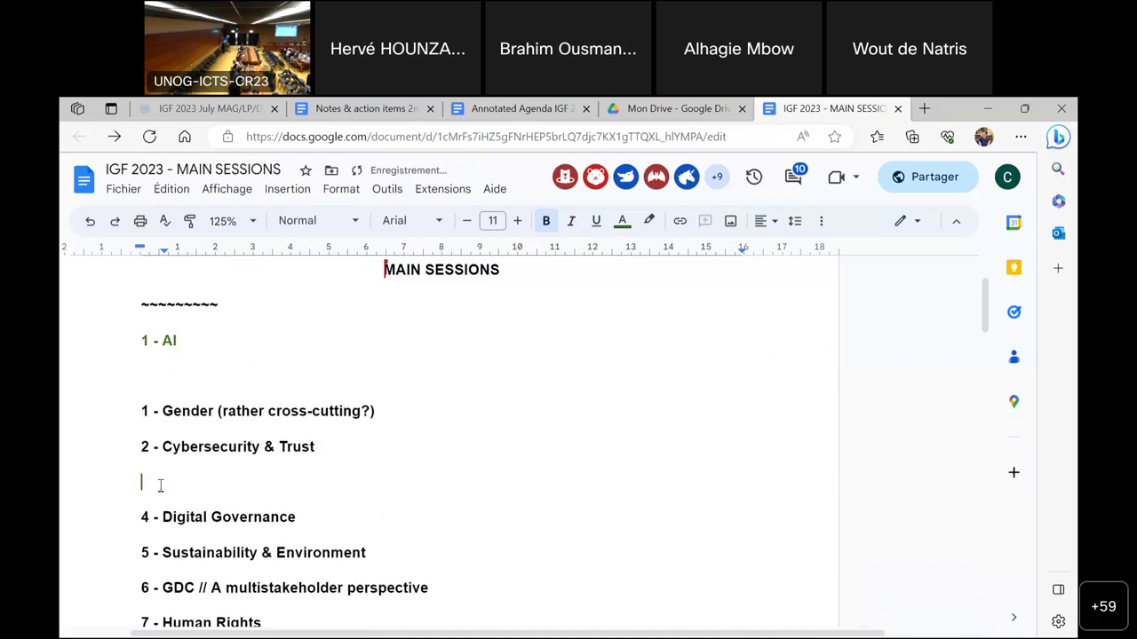
key(Delete)
click(153, 371)
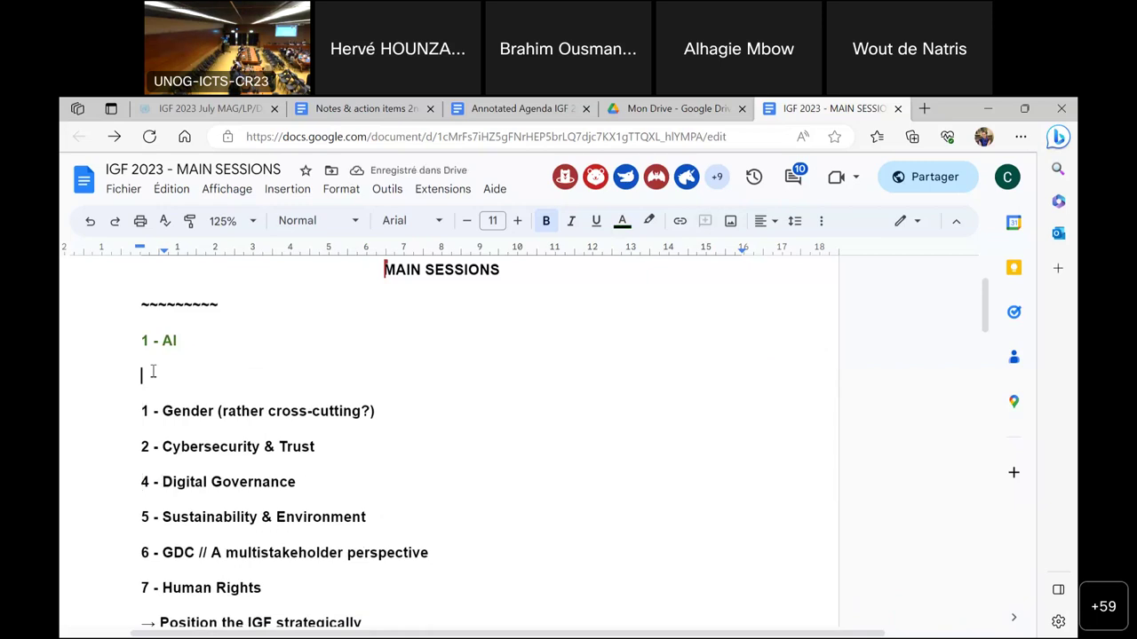
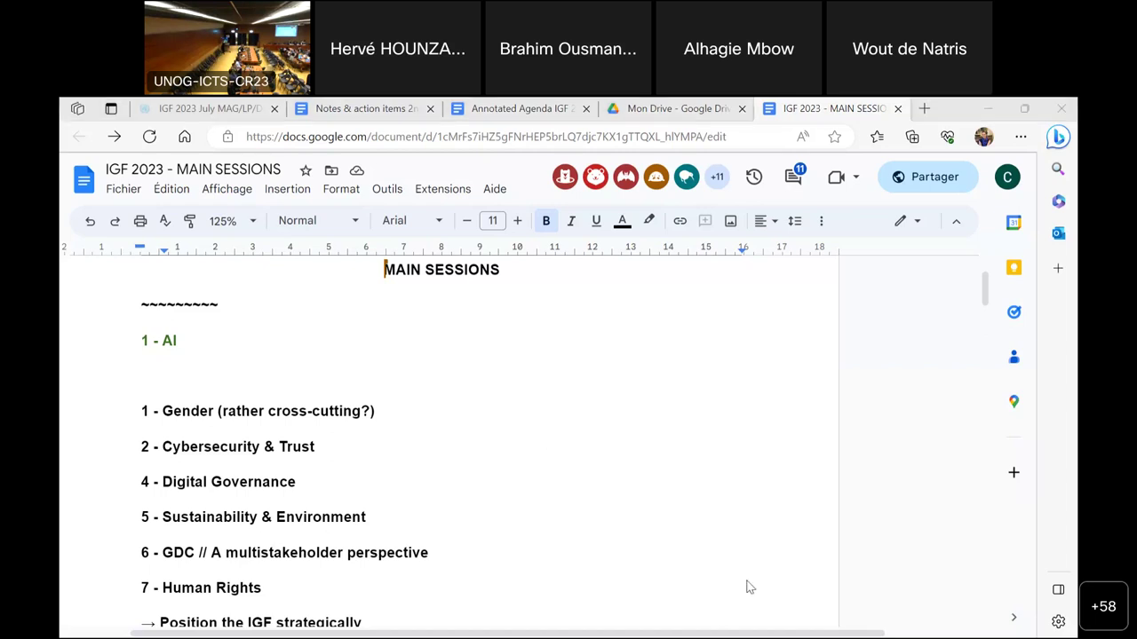
Step: Renumber the overview topics Gender as 2 and Cybersecurity & Trust as 3
click(962, 104)
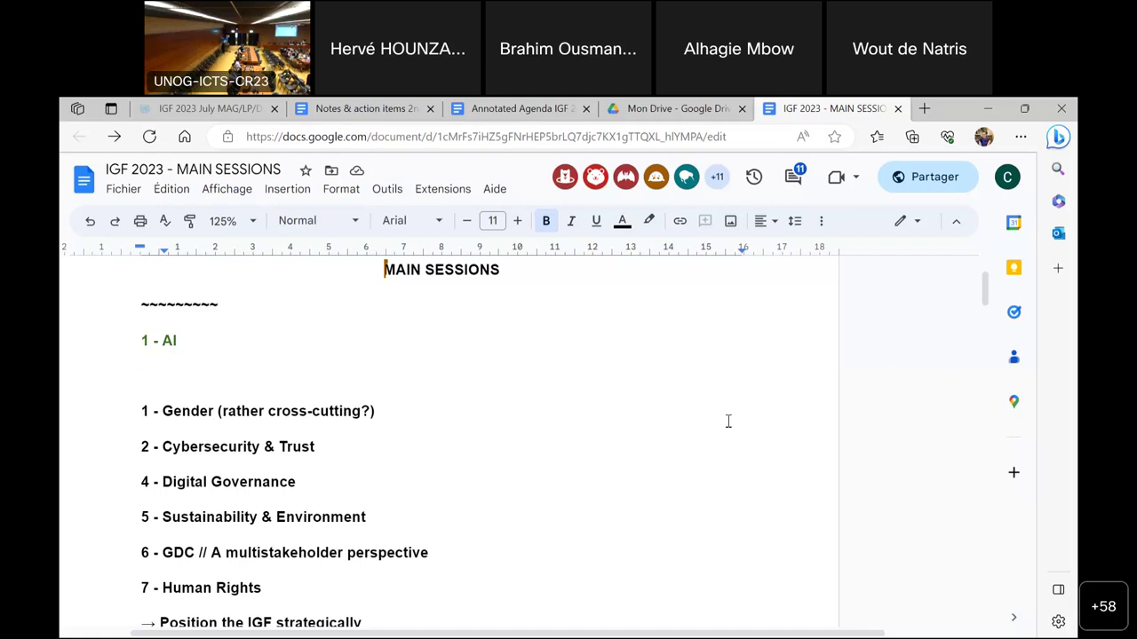
key(Down)
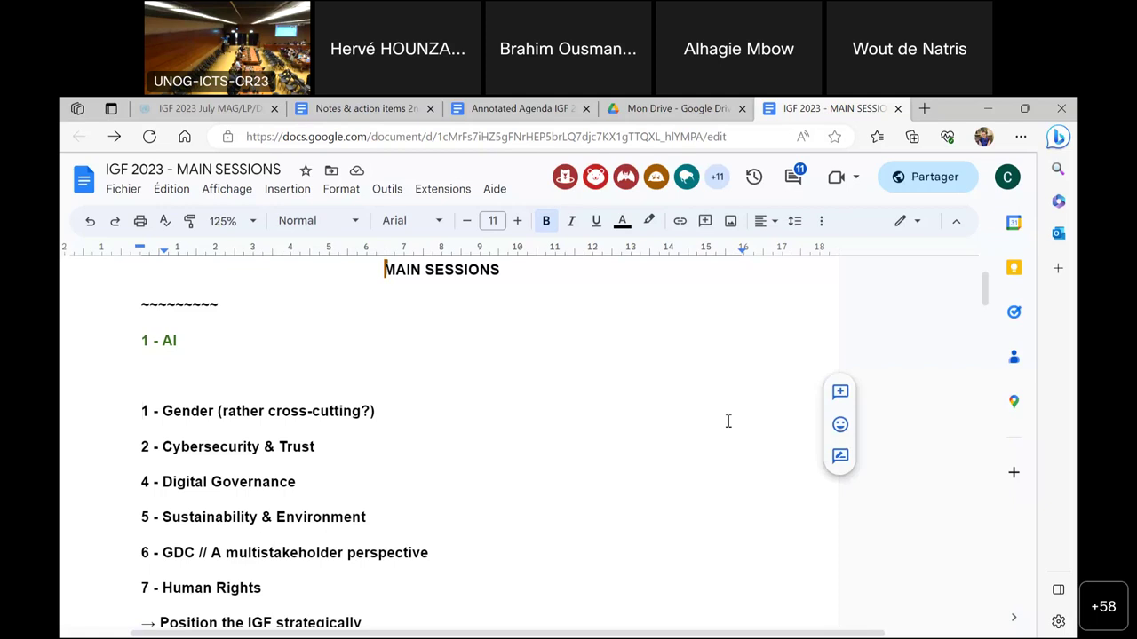
key(Delete)
text(2)
key(Down)
key(BackSpace)
text(3)
key(Down)
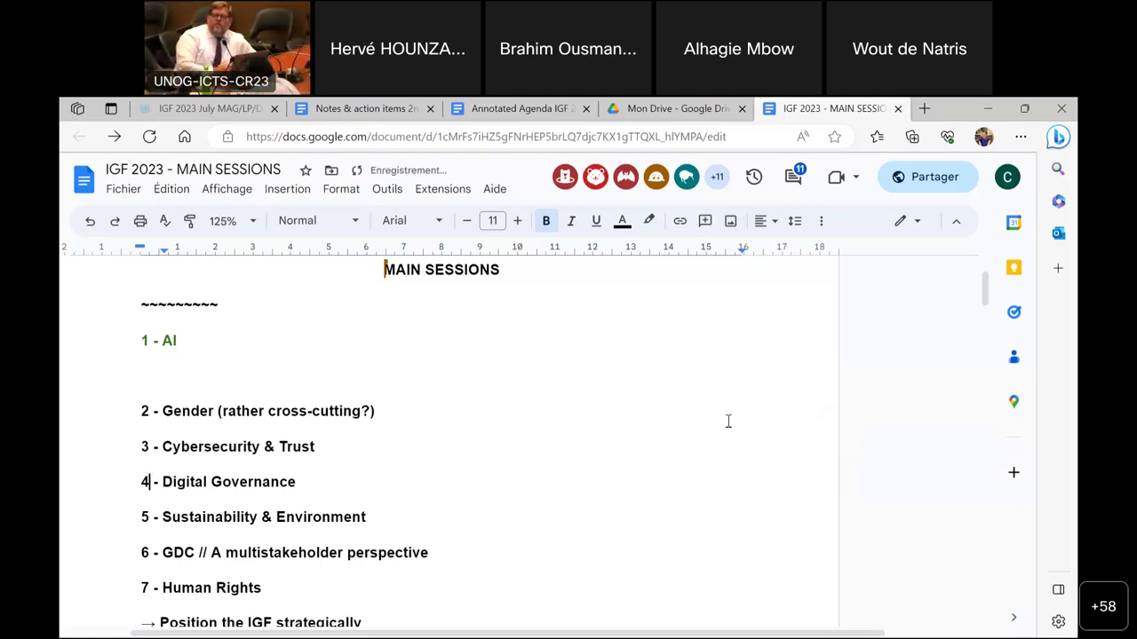
Step: Move the topic "GDC // A multistakeholder perspective" to the empty line below AI, numbered 2
click(279, 383)
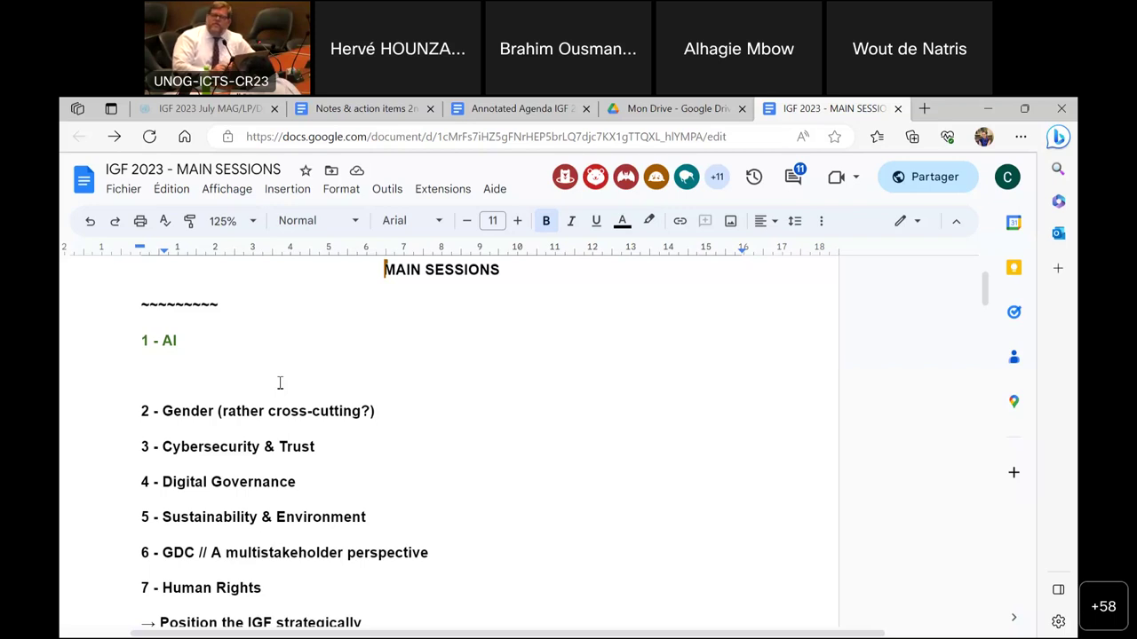
click(280, 382)
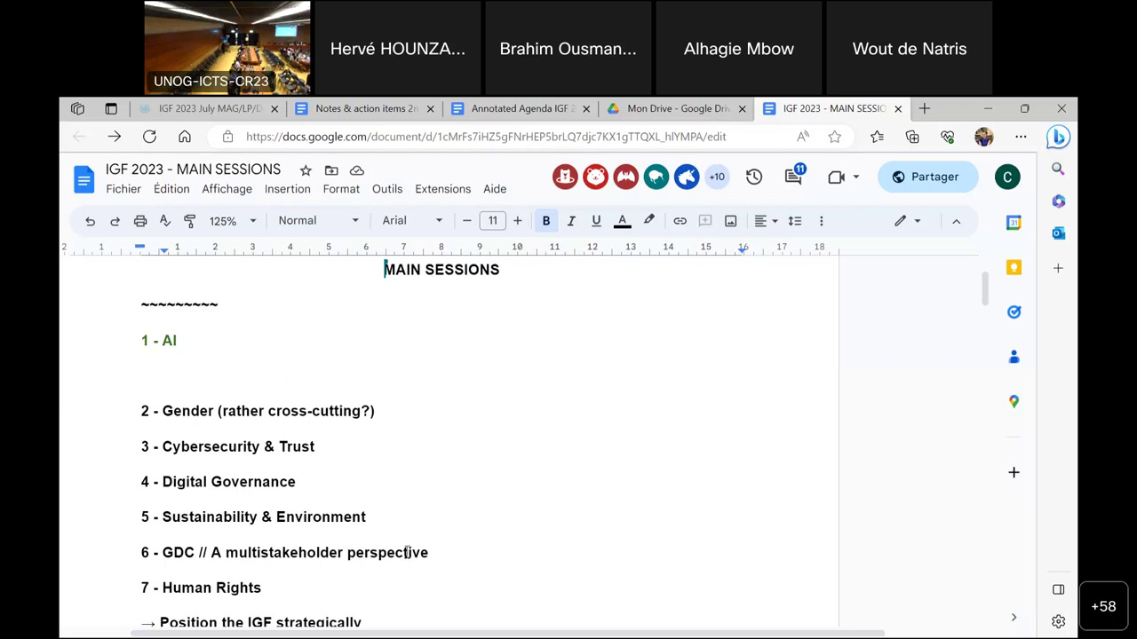
right_click(195, 553)
click(495, 596)
drag(432, 556, 155, 560)
key(ctrl+c)
key(BackSpace)
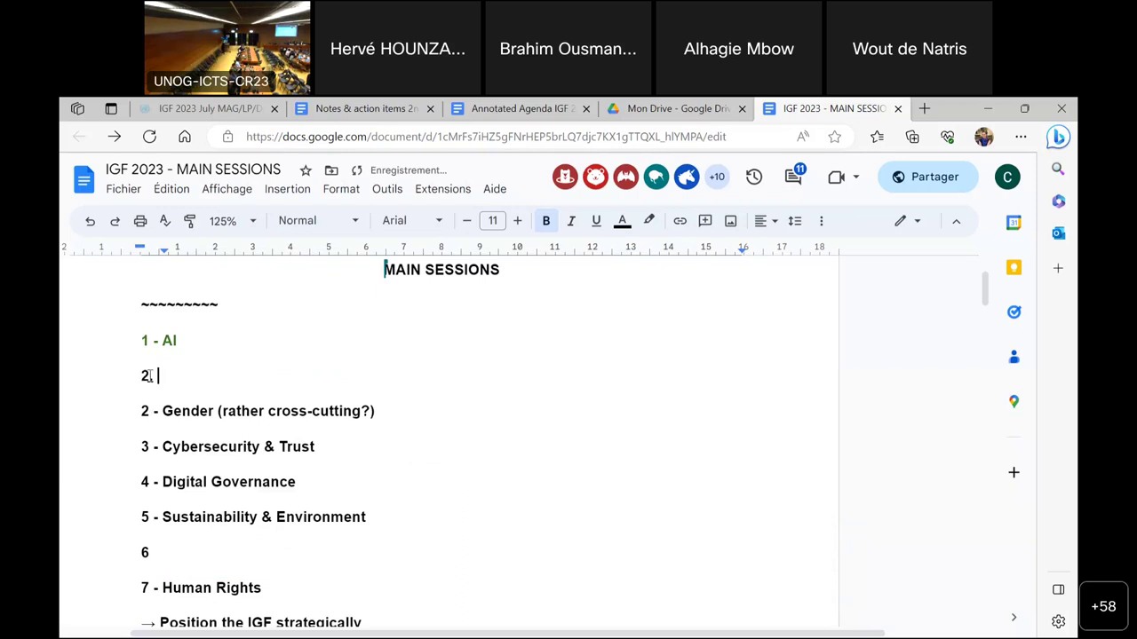
text(-)
key(ctrl+v)
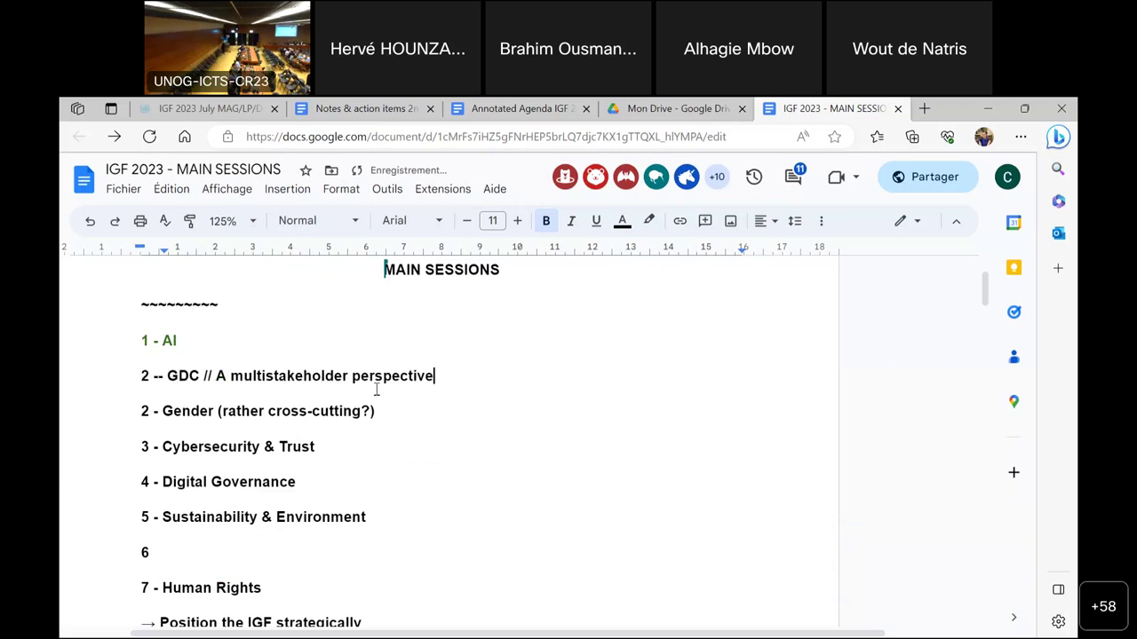
Step: Remove the duplicate hyphen in front of GDC so the line reads "2 - GDC // A multistakeholder perspective"
key(Home)
key(Right)
key(Right)
key(Right)
key(Right)
key(BackSpace)
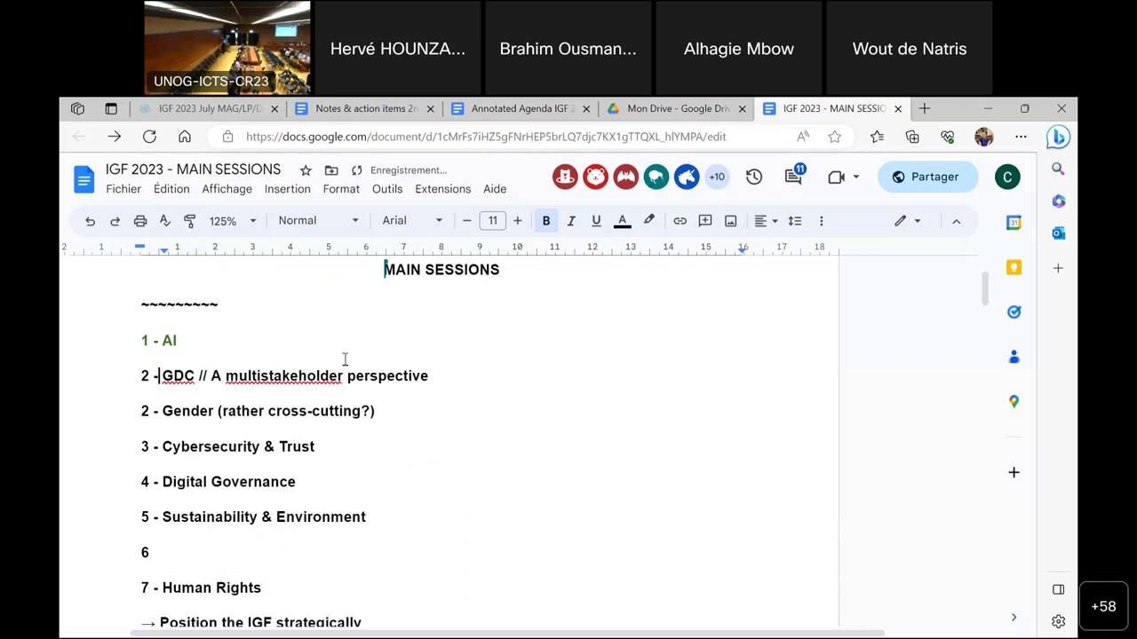
Step: Insert an empty line above Gender and delete the leftover line numbered 6 below Sustainability & Environment
click(143, 407)
key(Return)
click(155, 589)
key(BackSpace)
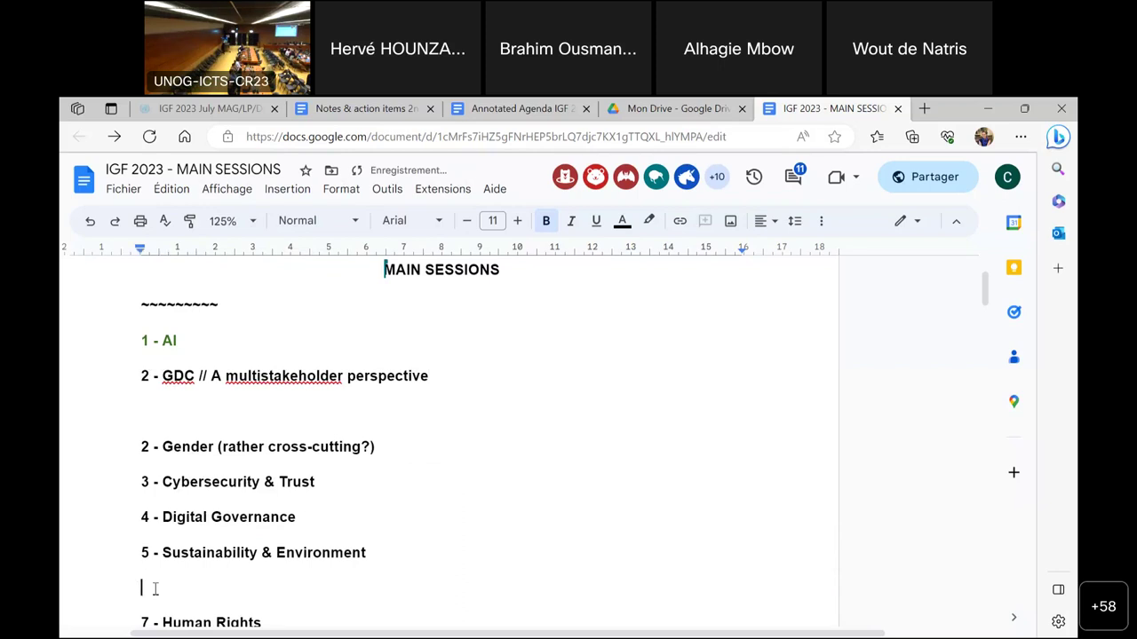
key(BackSpace)
Step: Set the text colour of the "2 - GDC // A multistakeholder perspective" line to dark green
drag(433, 377, 142, 374)
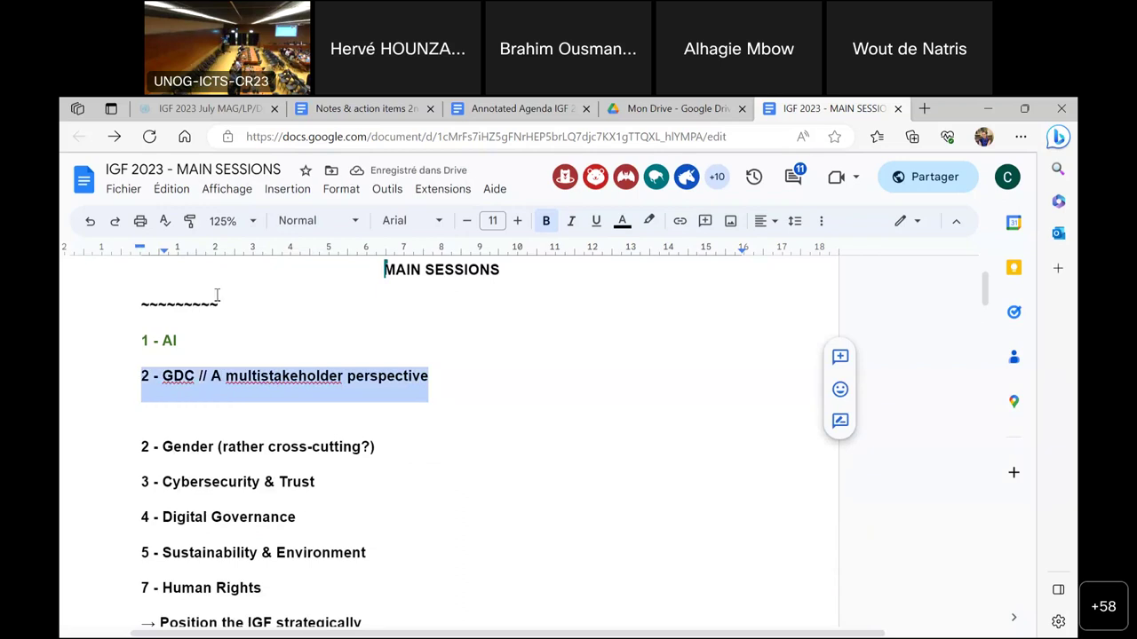
click(624, 221)
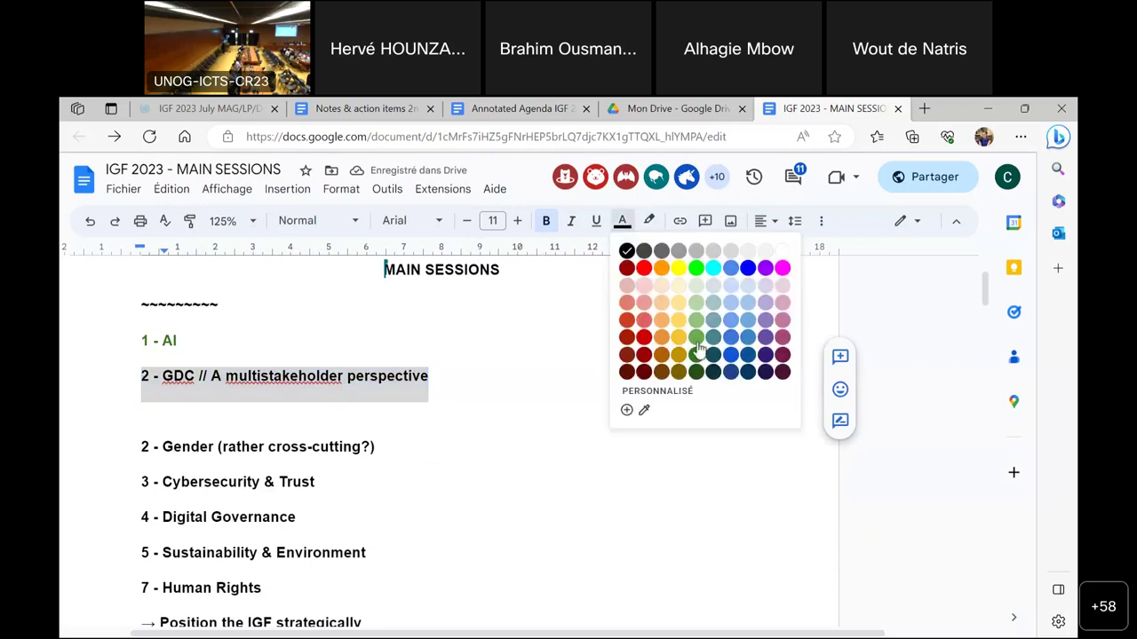
click(699, 360)
click(426, 415)
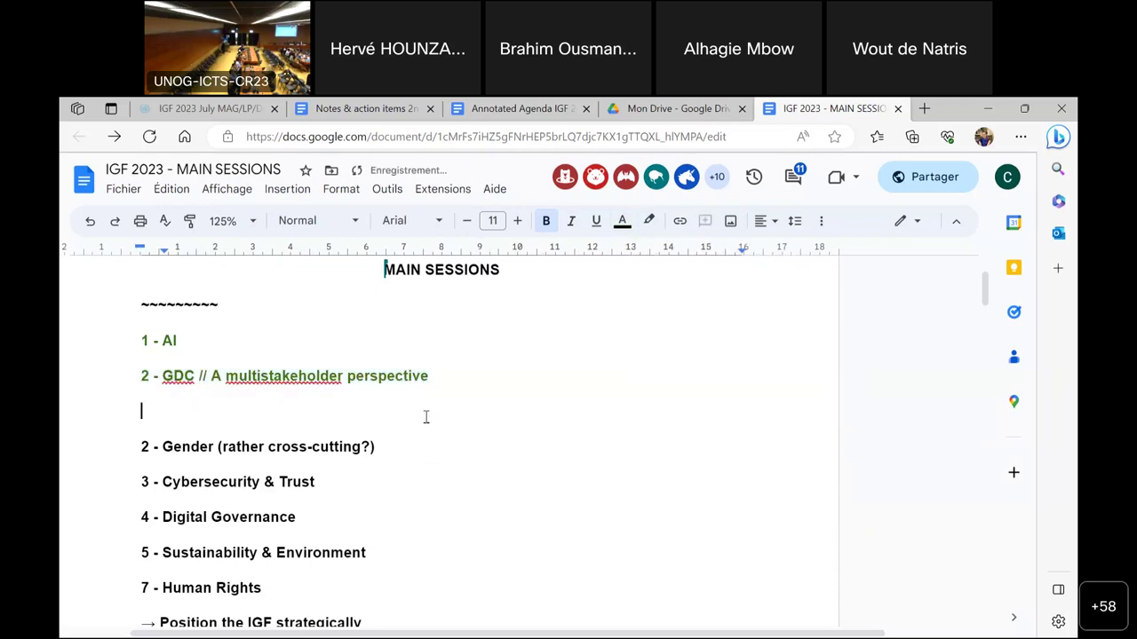
Step: Renumber Gender, Cybersecurity & Trust, Digital Governance and Sustainability & Environment as 3, 4, 5 and 6
key(Down)
key(Delete)
text(3)
key(Down)
key(BackSpace)
text(4)
key(Down)
key(BackSpace)
text(5)
key(Down)
key(BackSpace)
text(6)
click(204, 403)
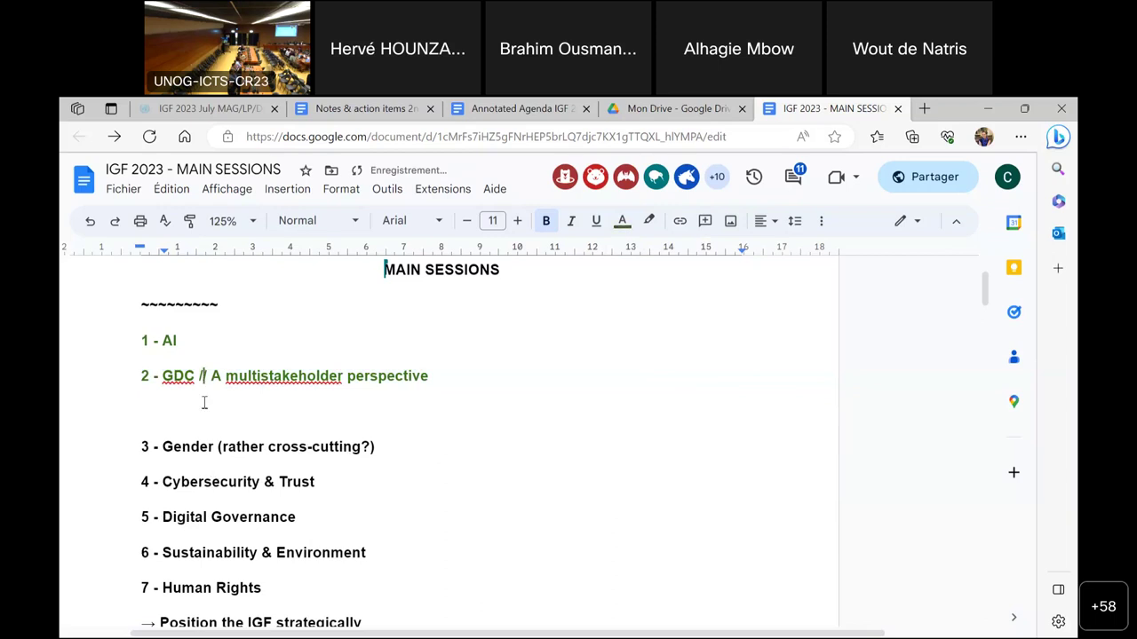
click(156, 384)
key(Down)
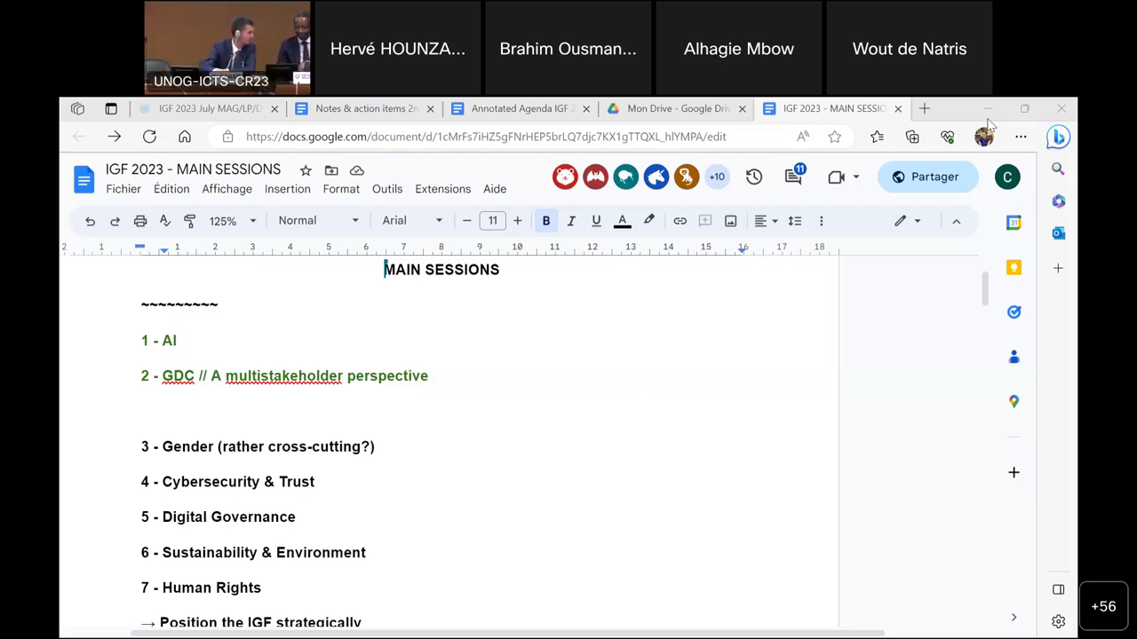
click(625, 405)
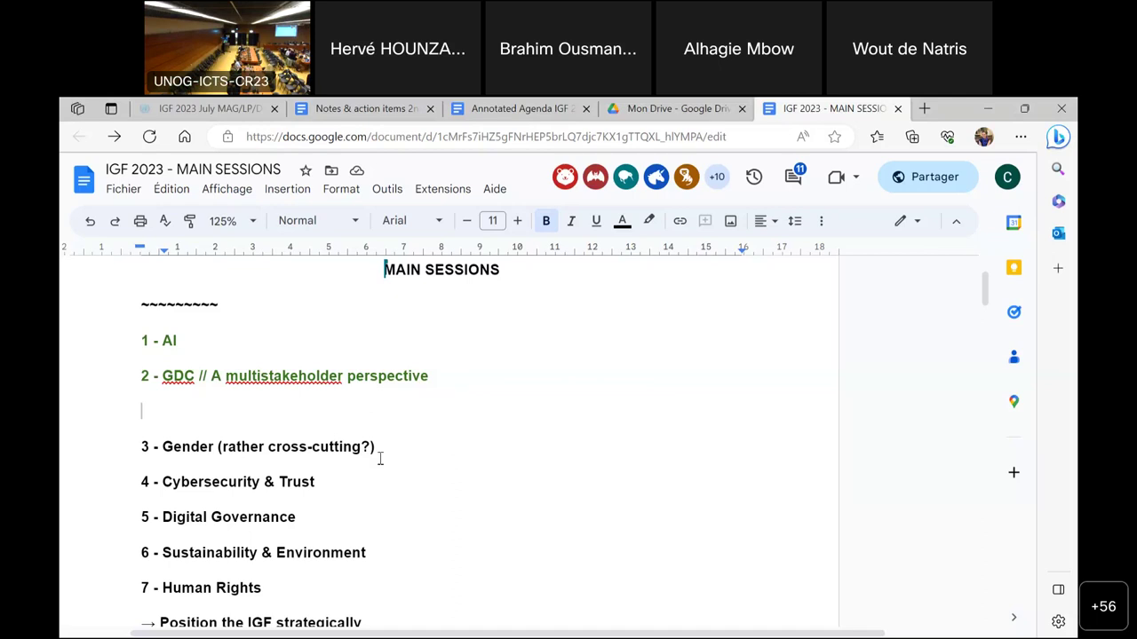
double_click(261, 519)
shift+click(128, 517)
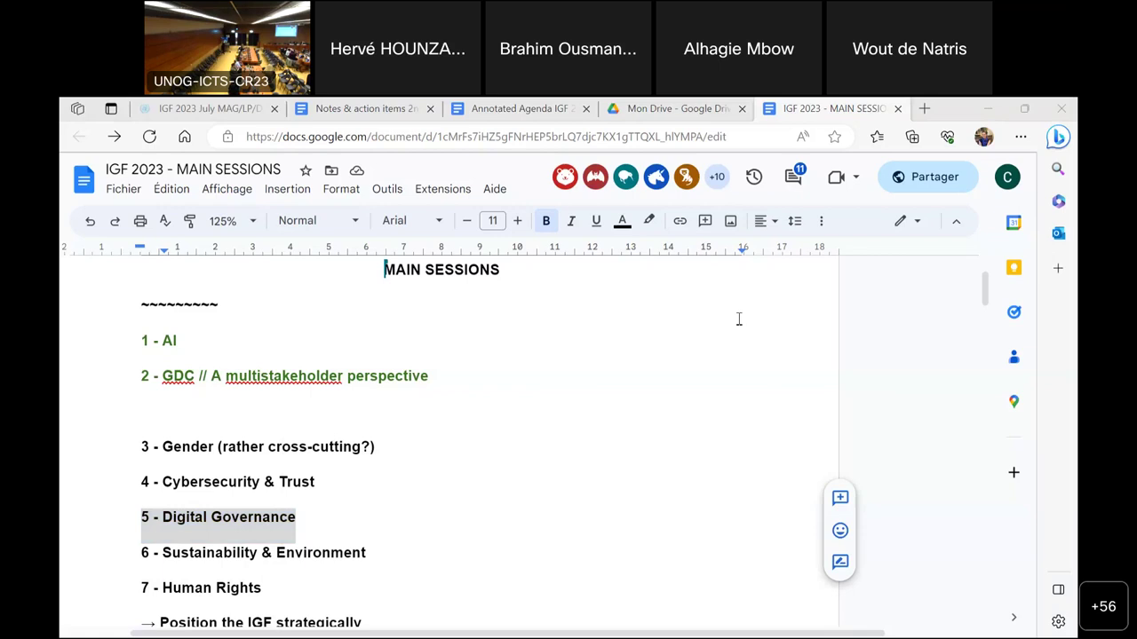
click(986, 113)
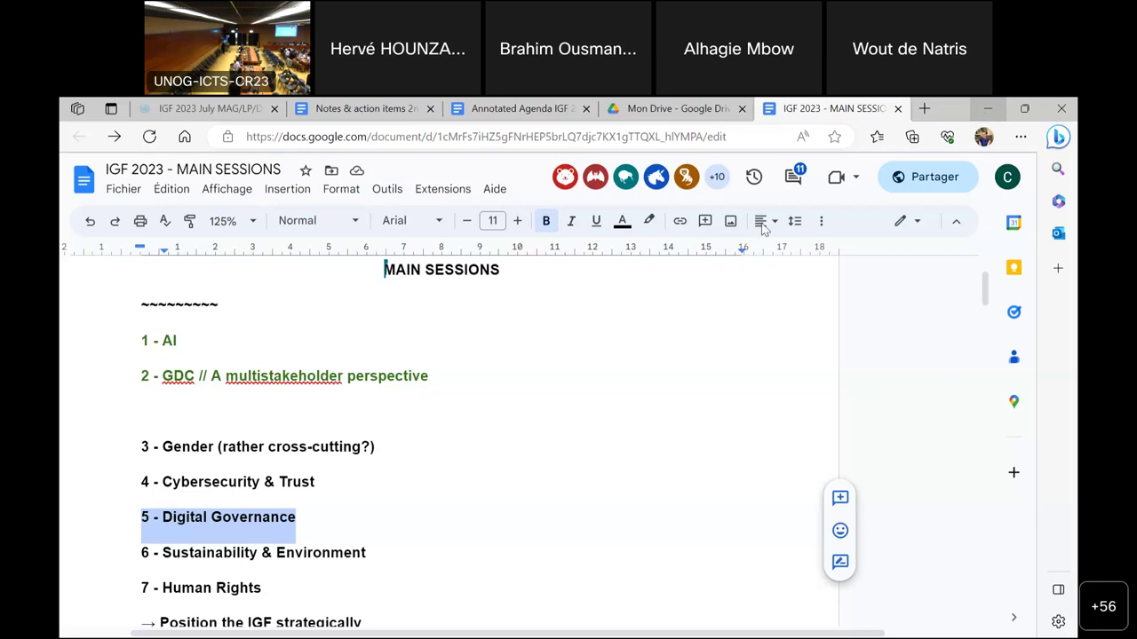
Step: Move the Sustainability & Environment line to the empty line below GDC and renumber it as 3
click(405, 557)
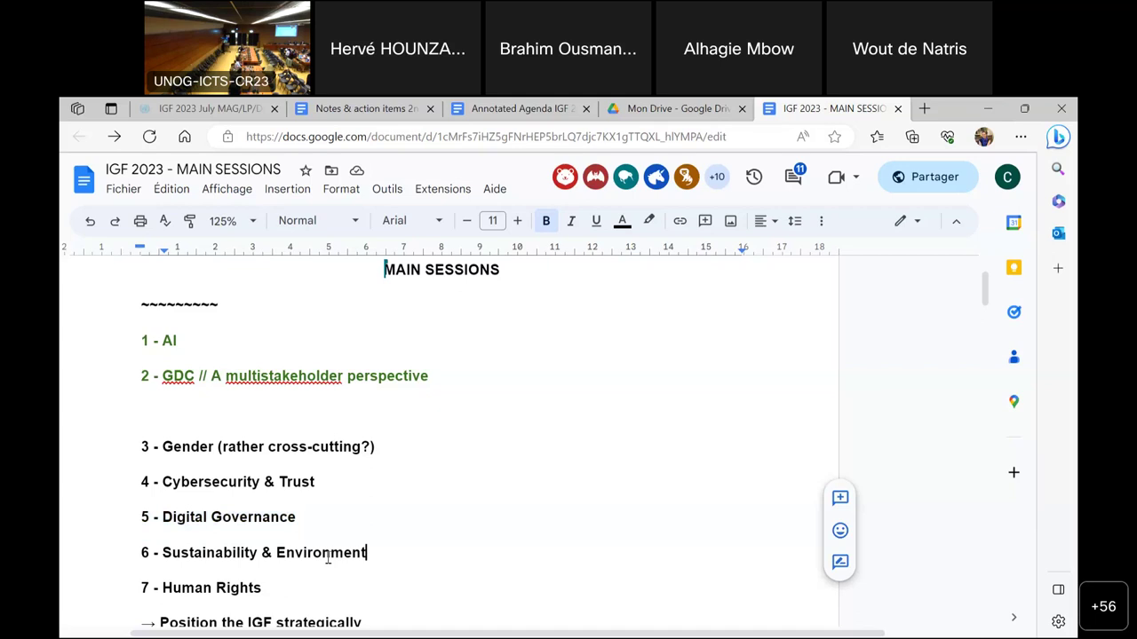
shift+click(135, 551)
shift+click(135, 551)
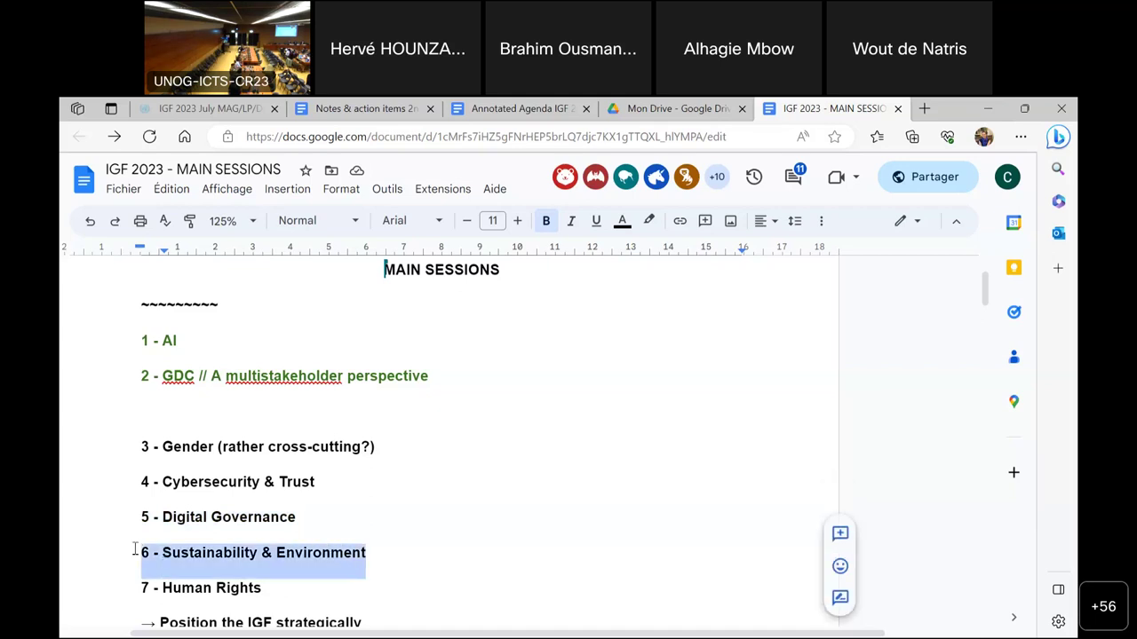
key(ctrl+x)
click(177, 419)
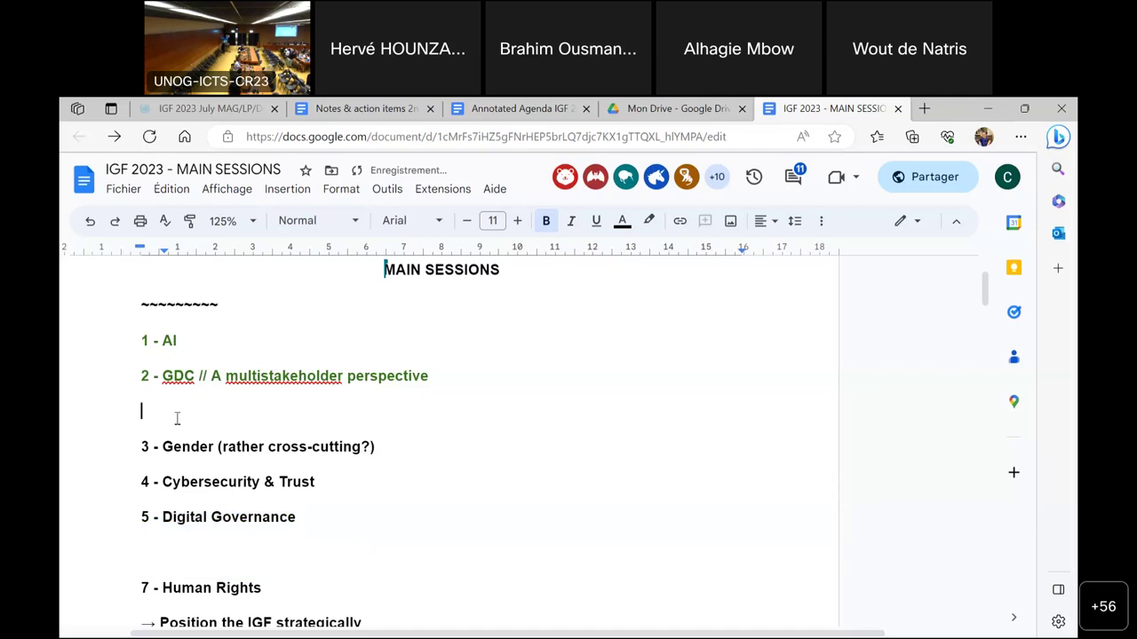
key(ctrl+v)
click(148, 410)
key(BackSpace)
text(3)
Step: Renumber Gender, Cybersecurity & Trust and Digital Governance as 4, 5 and 6, and delete the empty line above Human Rights
click(128, 450)
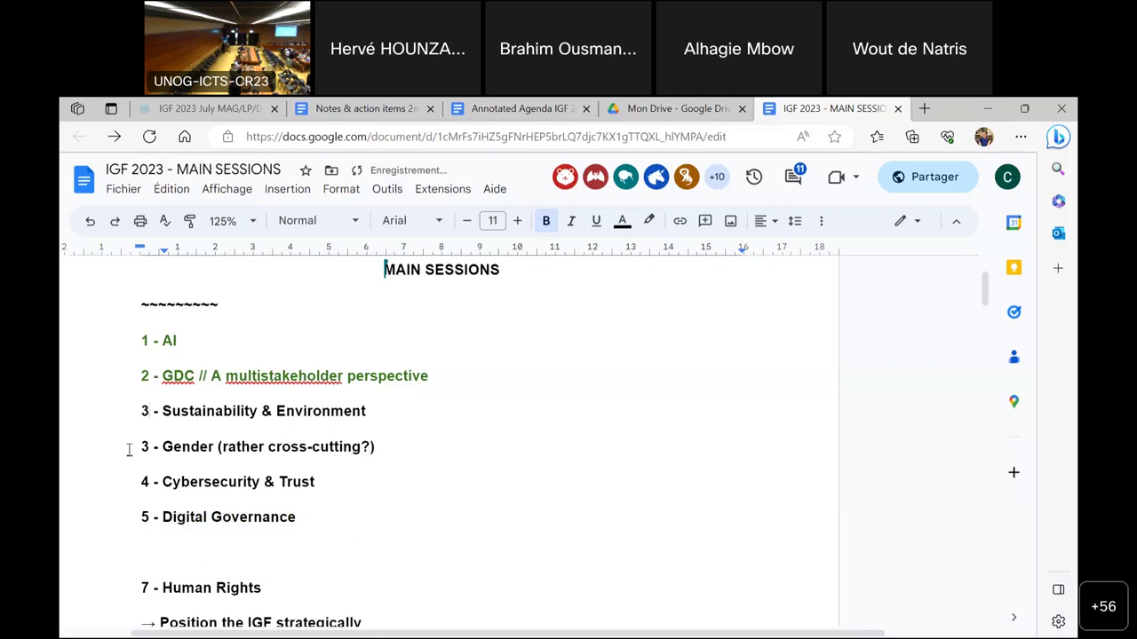
text(4)
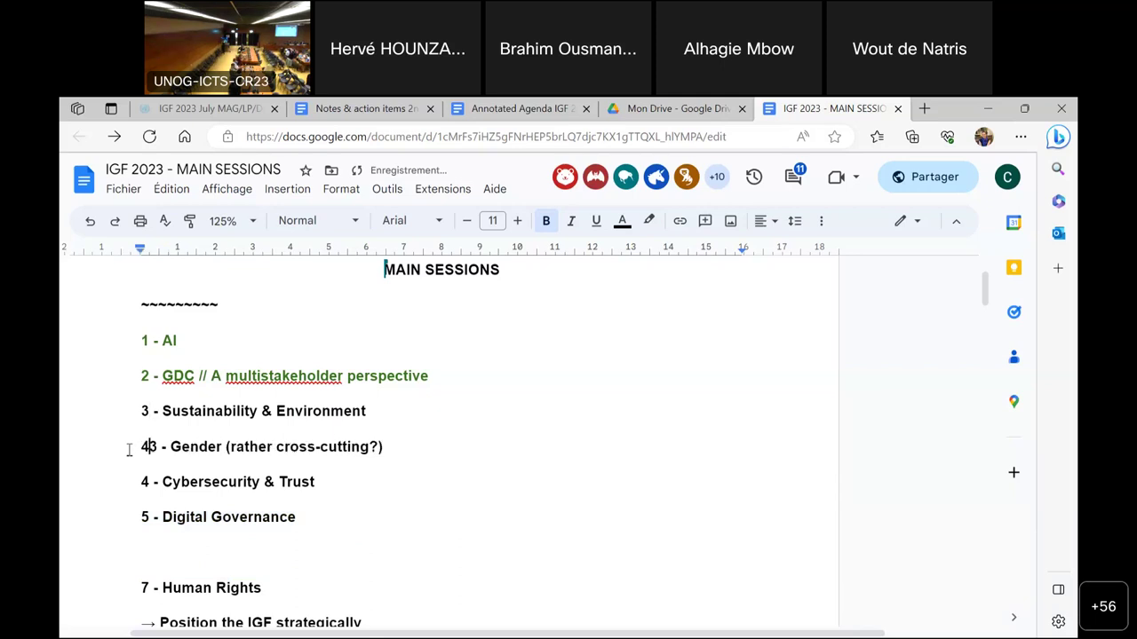
key(Delete)
key(Left)
key(Down)
text(5)
key(Delete)
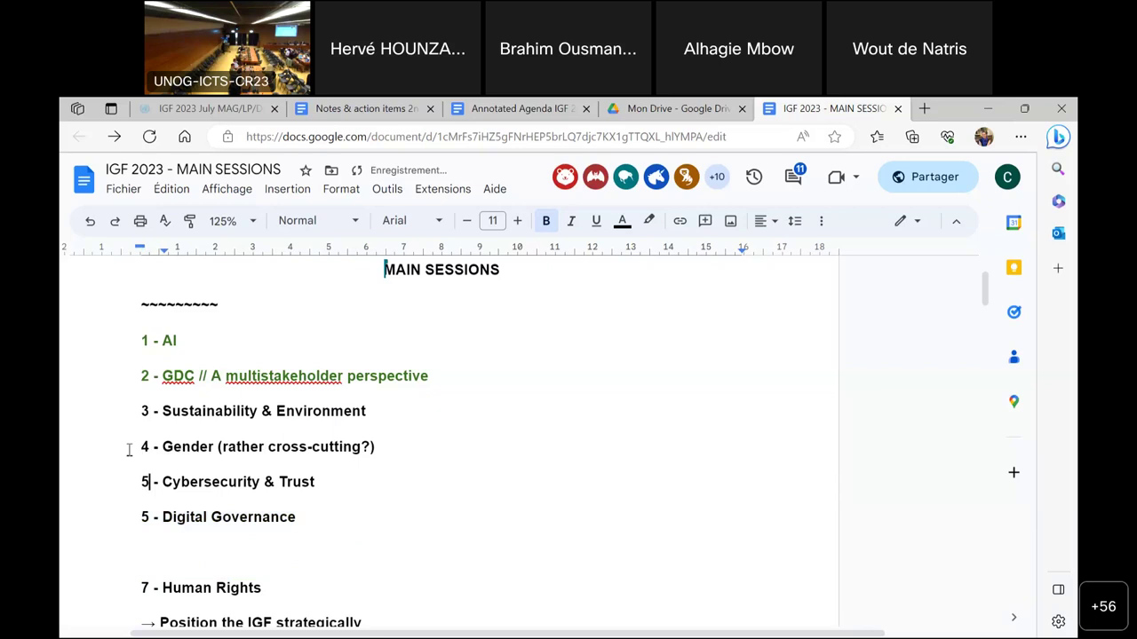
key(Down)
key(BackSpace)
text(6)
key(Down)
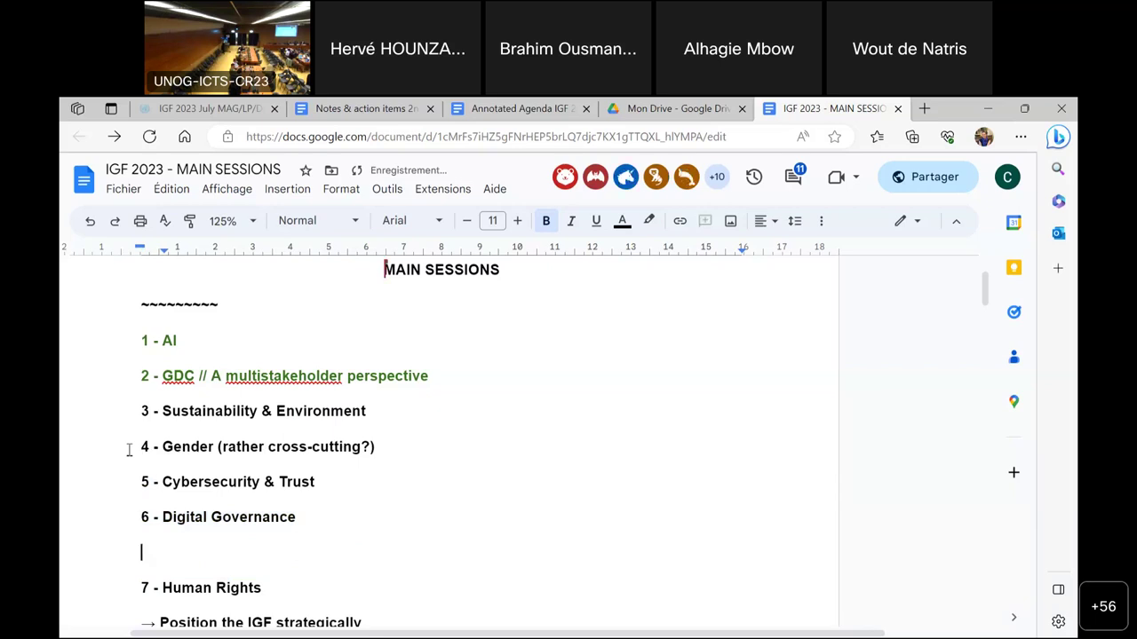
key(Delete)
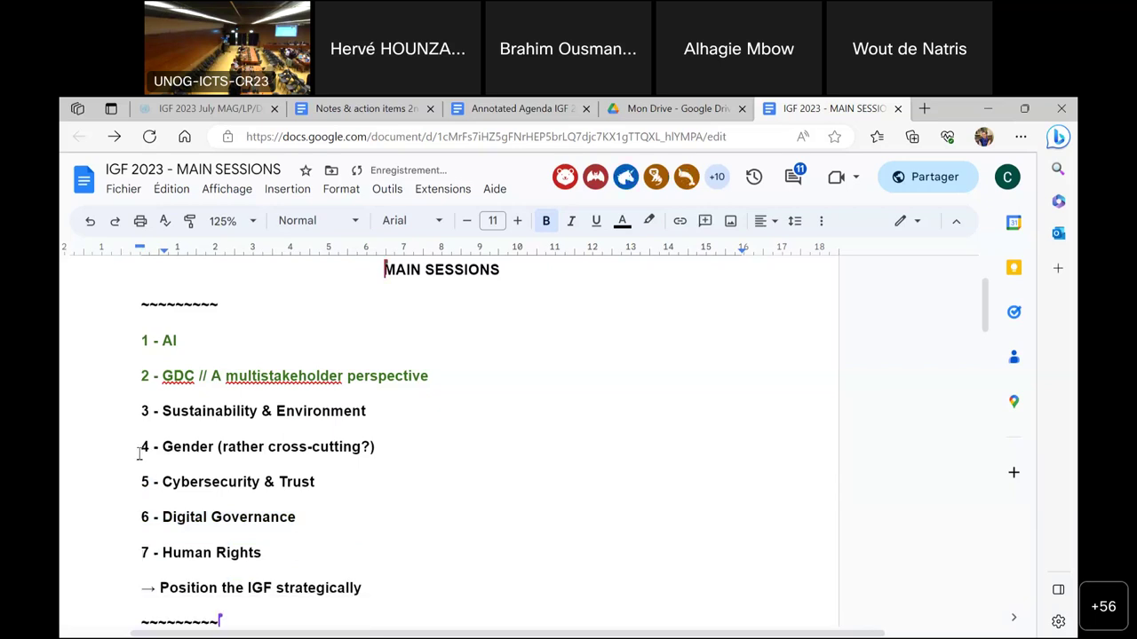
Step: Insert an empty line above Gender and set the "3 - Sustainability & Environment" line to dark green text
click(140, 454)
key(Return)
drag(366, 411, 142, 404)
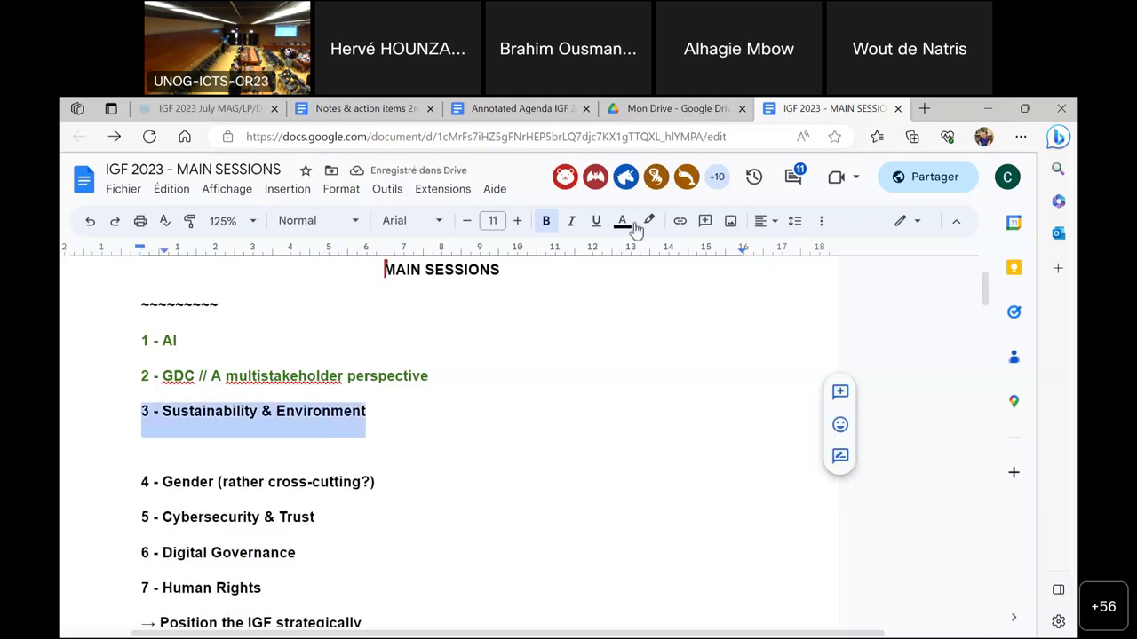
click(624, 222)
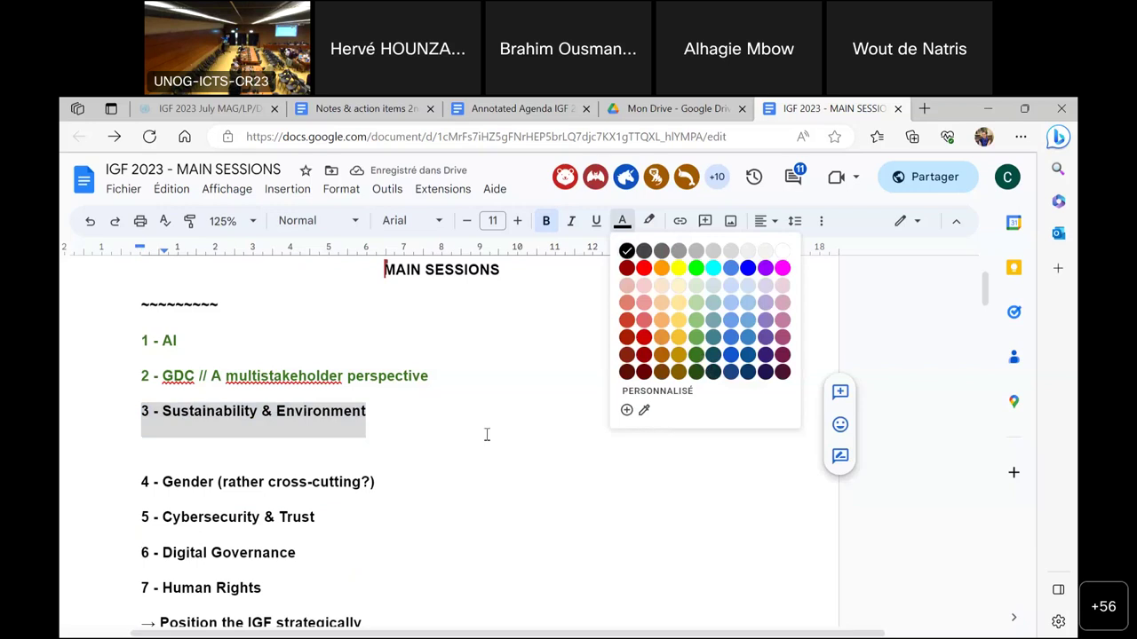
click(695, 354)
click(487, 435)
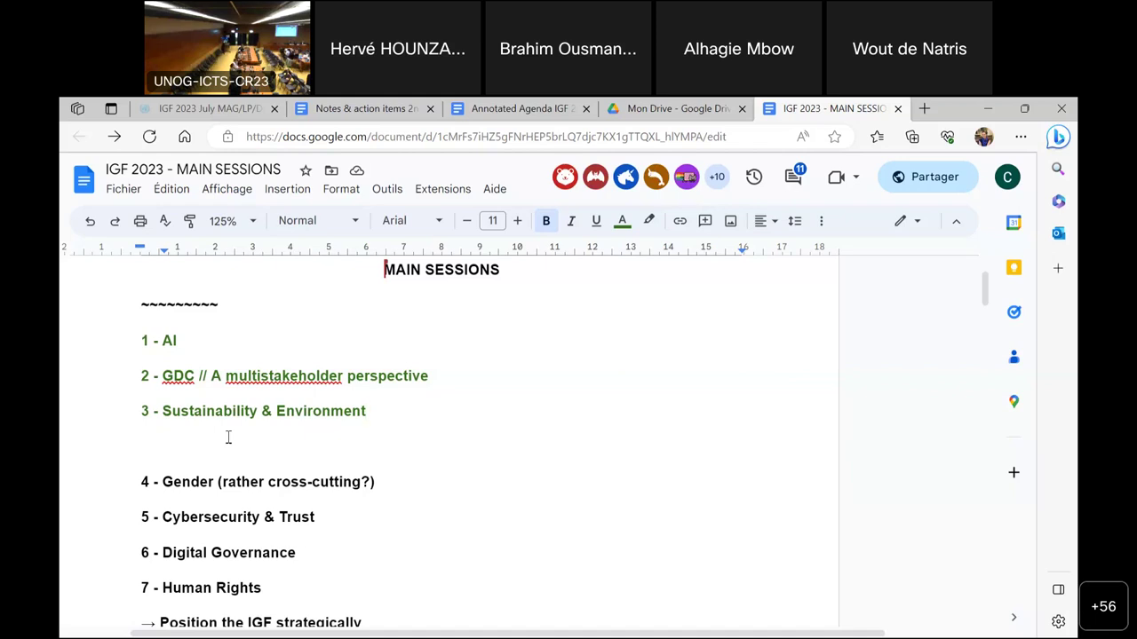
Step: Extend the Digital Governance topic's title to "Future of Digital Governance"
drag(302, 556, 124, 563)
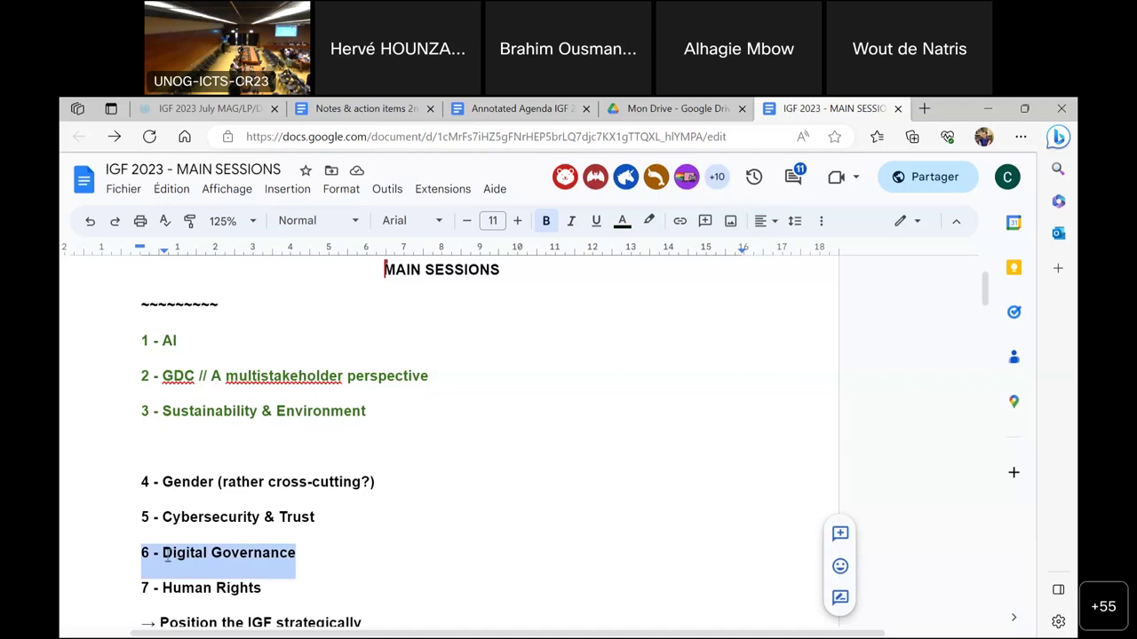
click(167, 556)
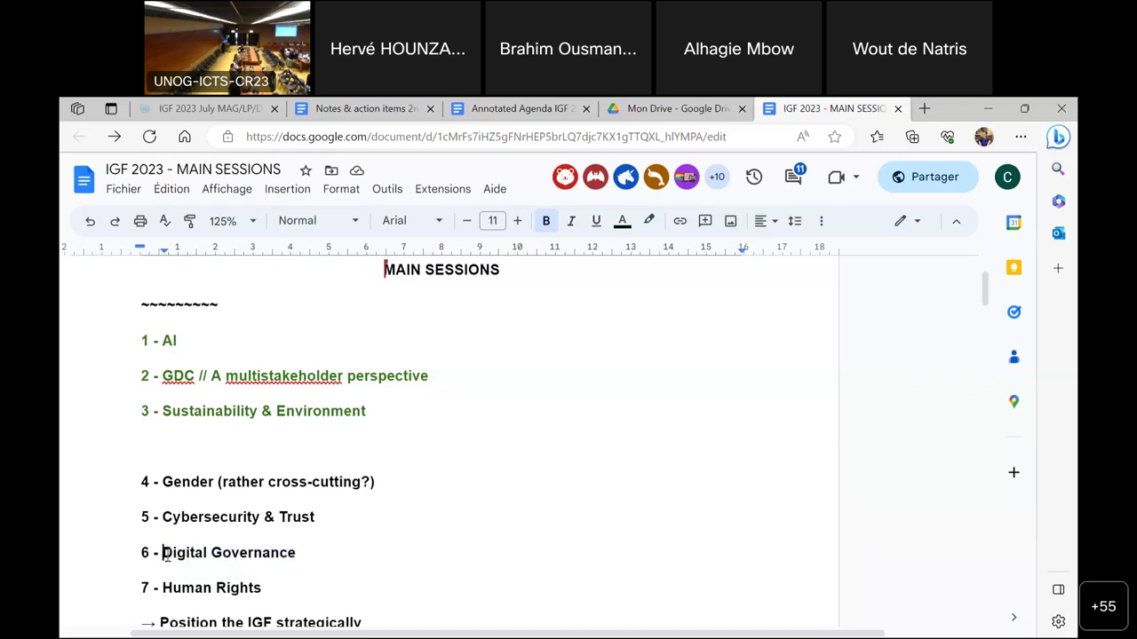
text(Future of)
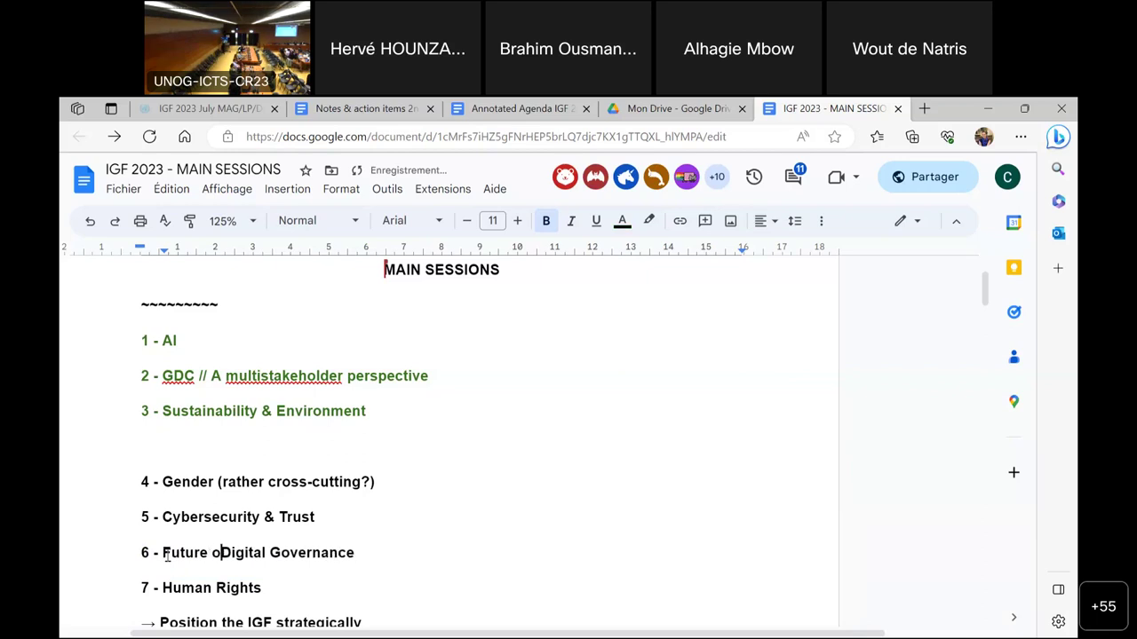
Step: Move the Future of Digital Governance line to the empty line below Sustainability & Environment and renumber it as 4
click(373, 553)
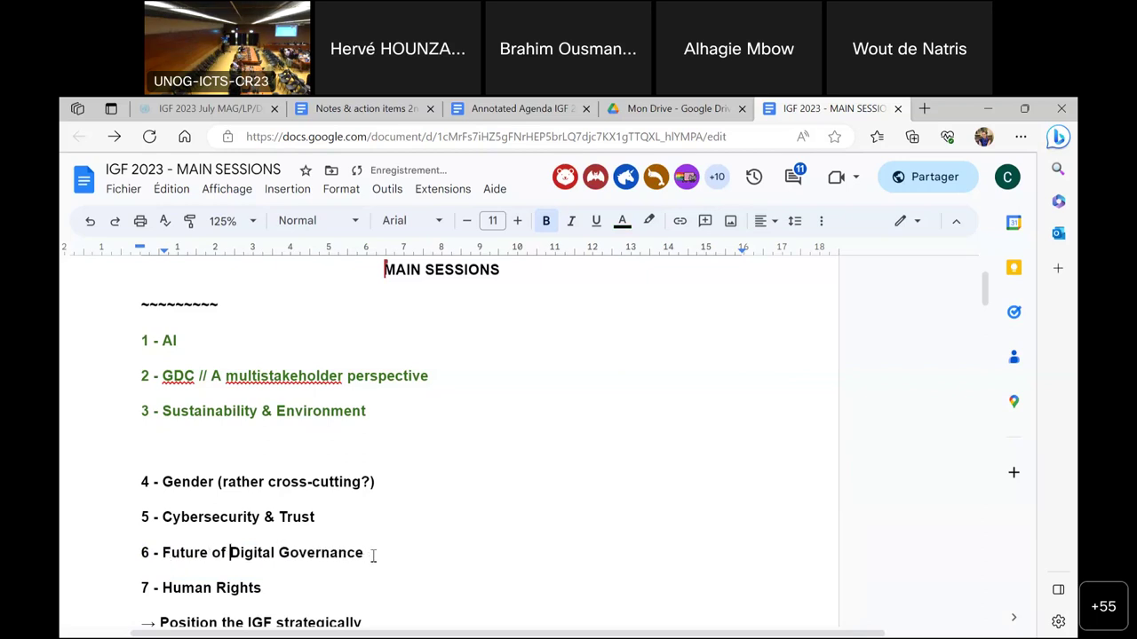
drag(373, 553, 129, 553)
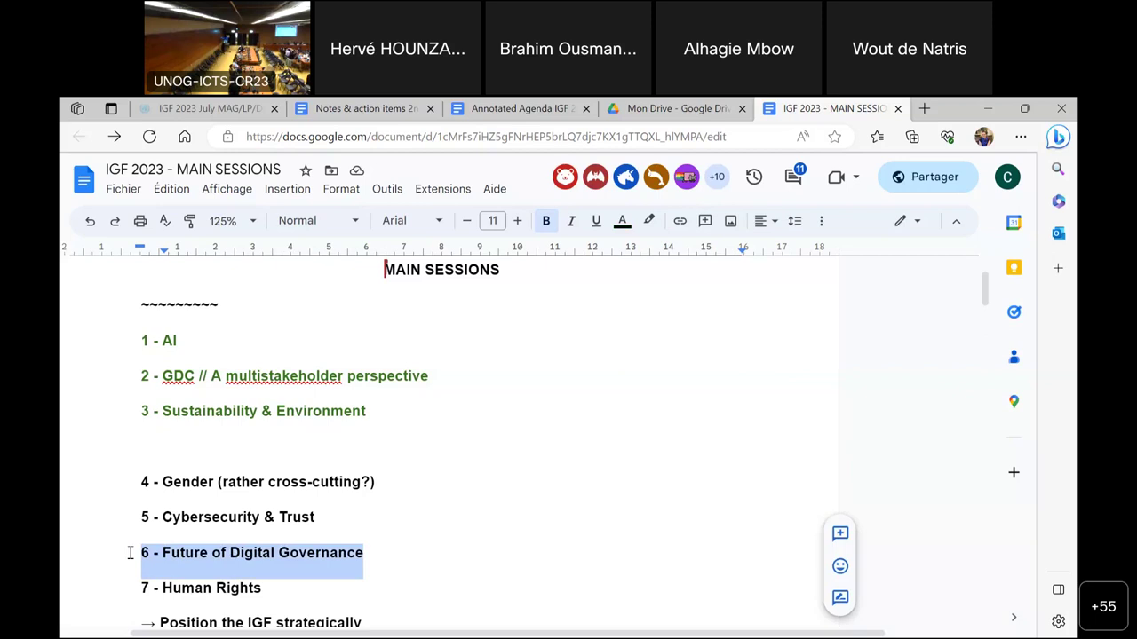
key(BackSpace)
click(175, 440)
key(ctrl+v)
click(143, 447)
key(shift+Right)
text(4)
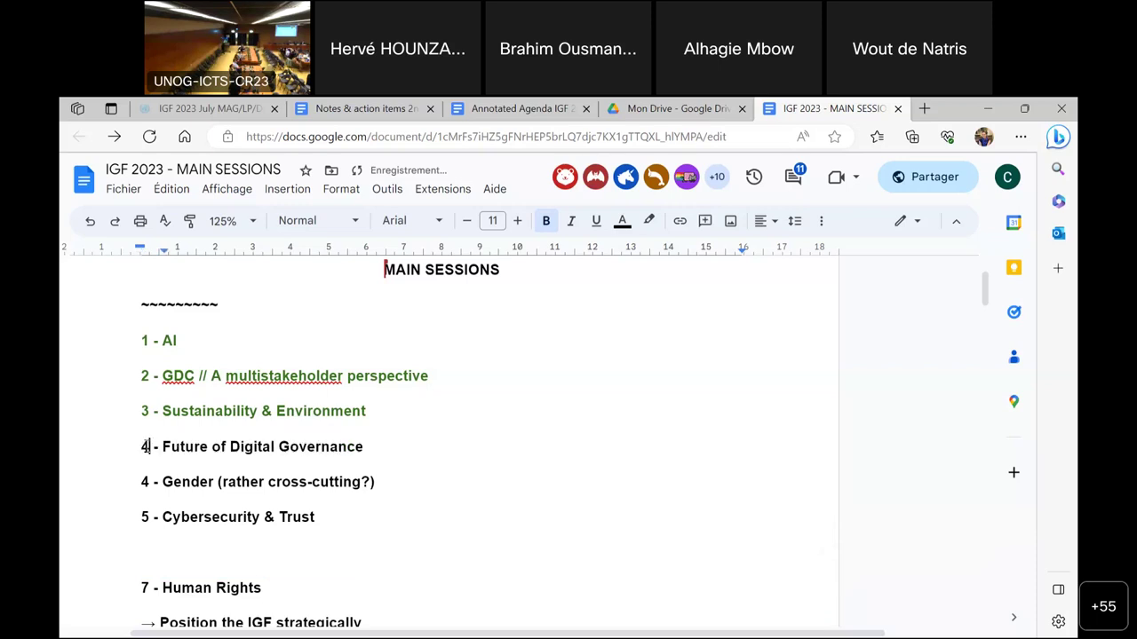
Step: Insert an empty line above the Gender topic and delete the empty line above Human Rights
key(Down)
key(Return)
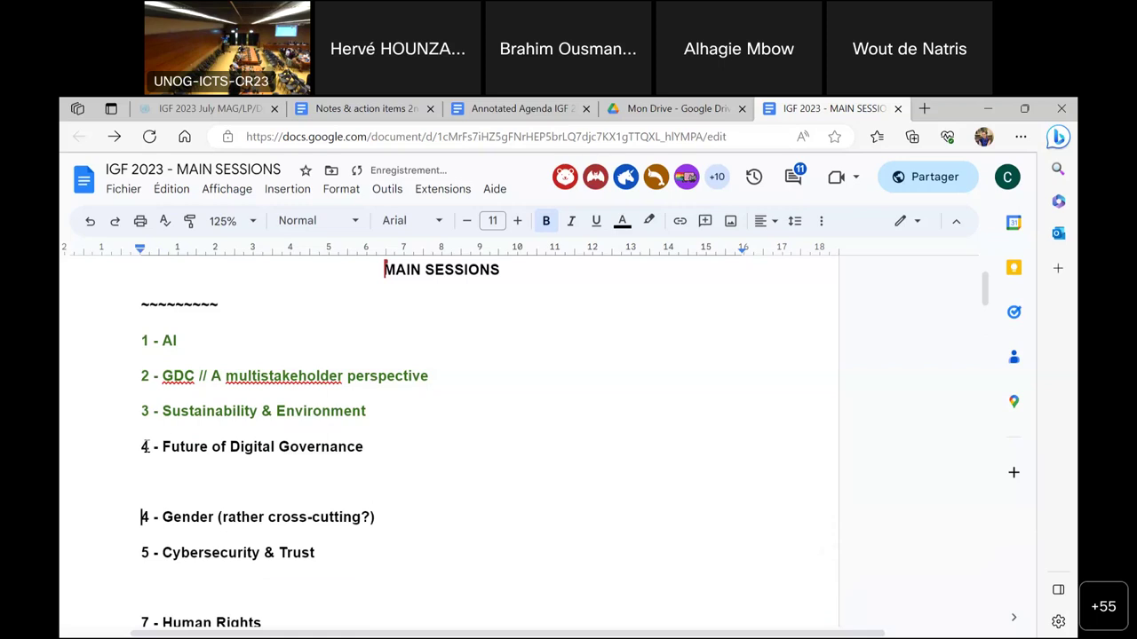
click(188, 578)
click(169, 587)
key(Delete)
Step: Renumber Cybersecurity & Trust as 6 and Gender as 5
key(Up)
text(6)
key(Up)
key(BackSpace)
text(5)
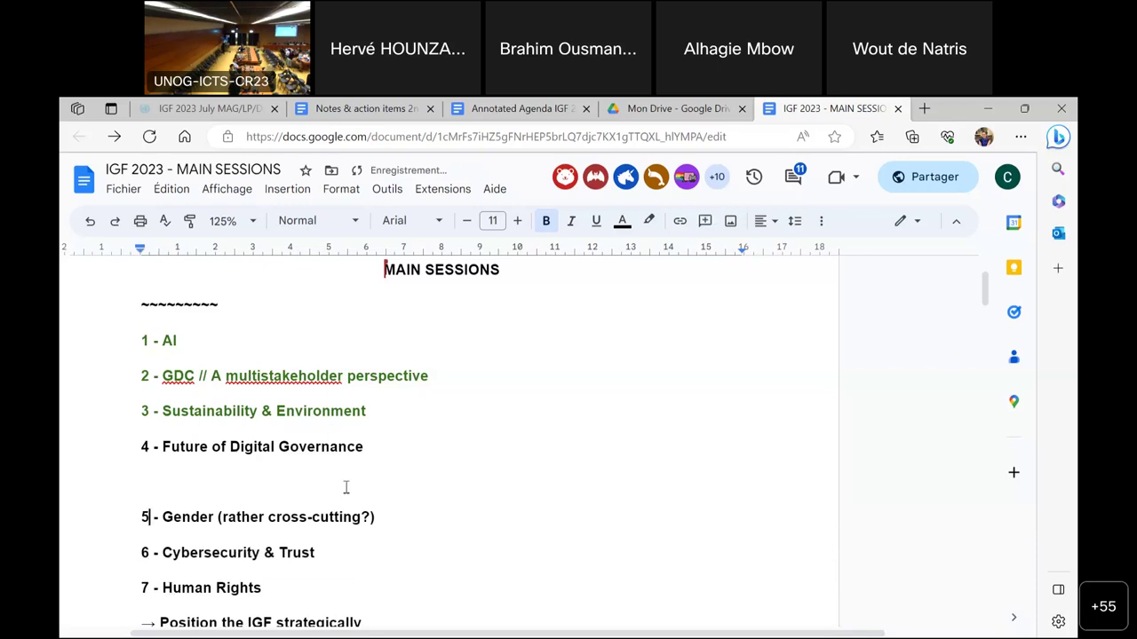
Step: Append "(WSIS+20)" to the Future of Digital Governance topic
right_click(124, 447)
click(444, 447)
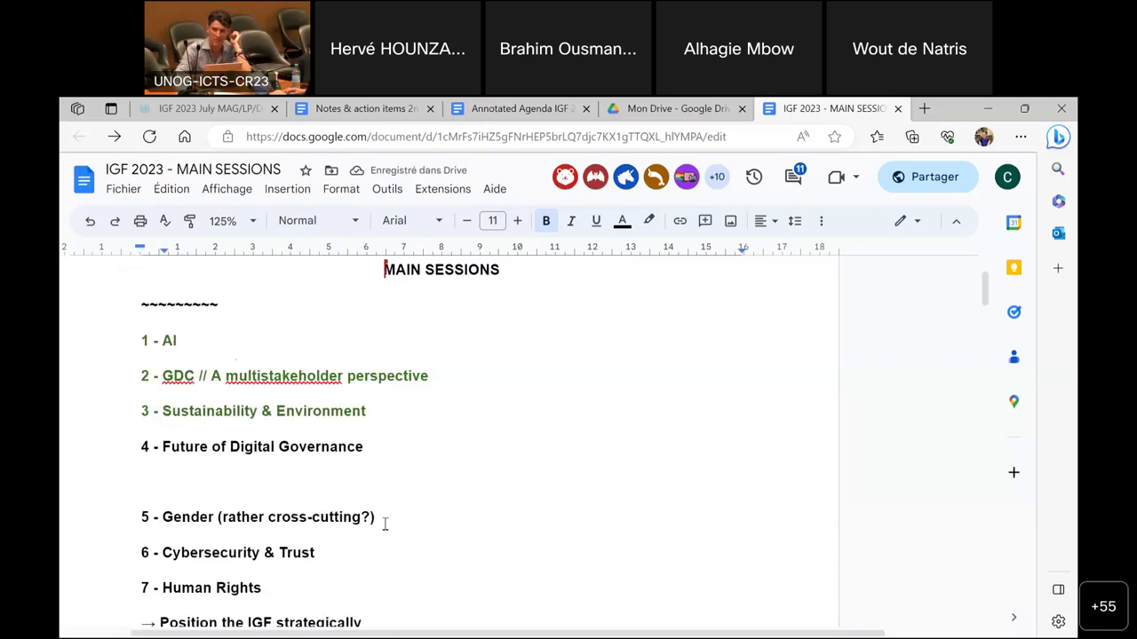
click(366, 560)
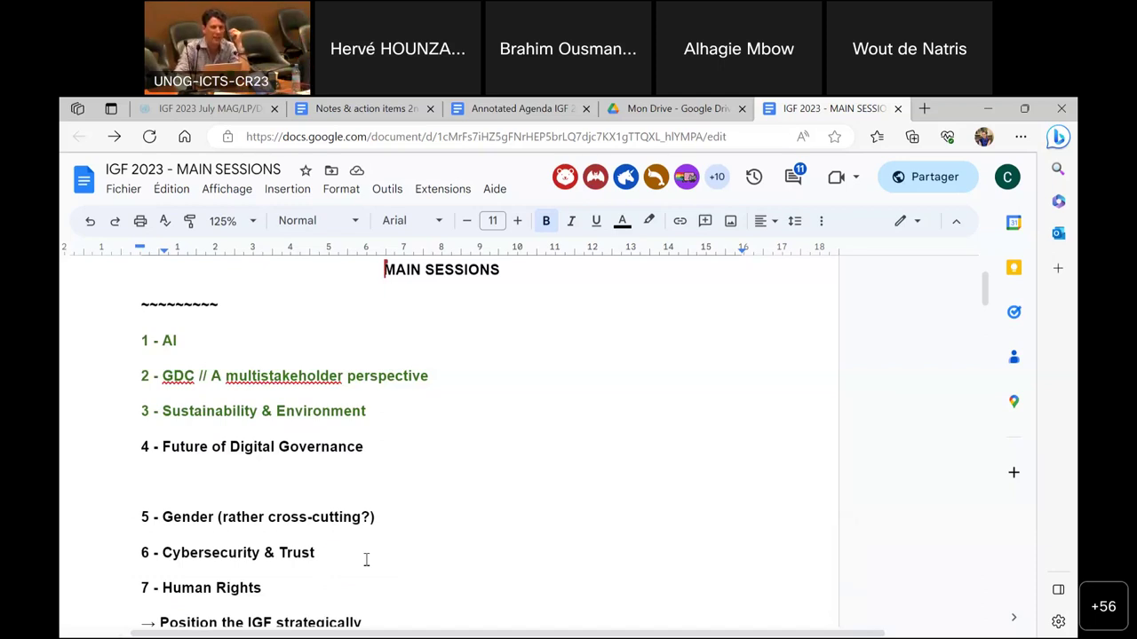
click(383, 447)
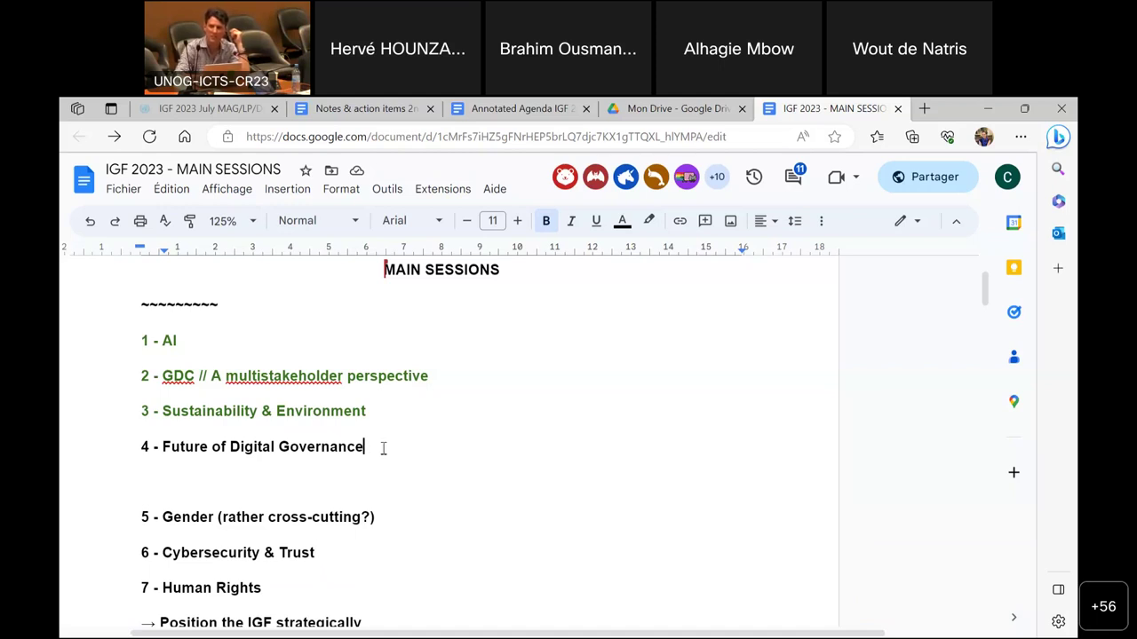
text((WSIS+2)
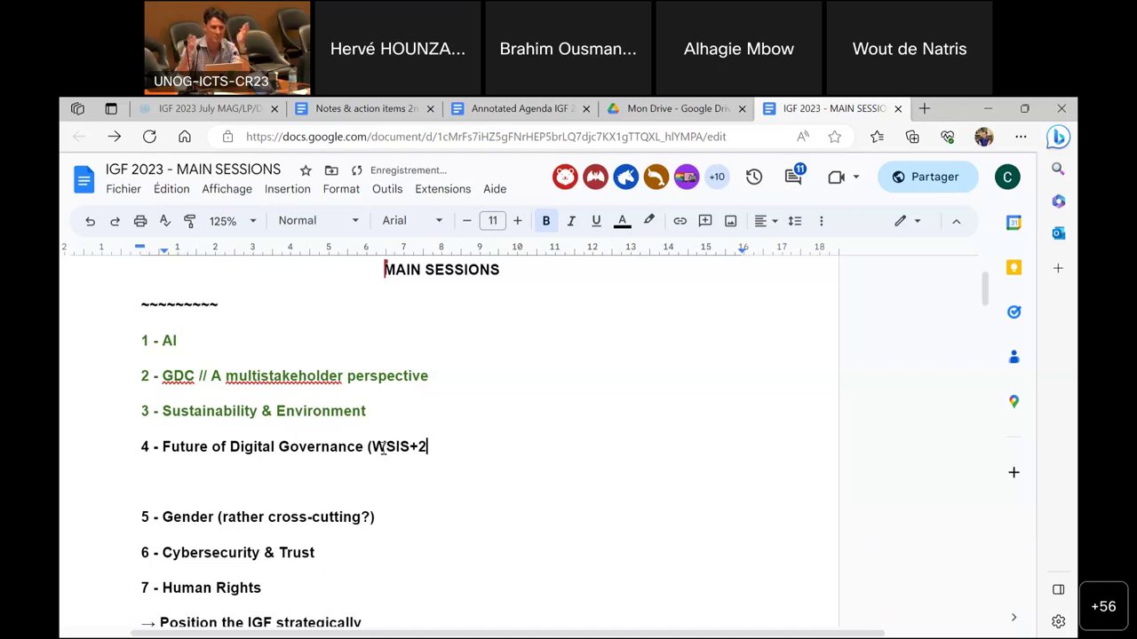
text(0))
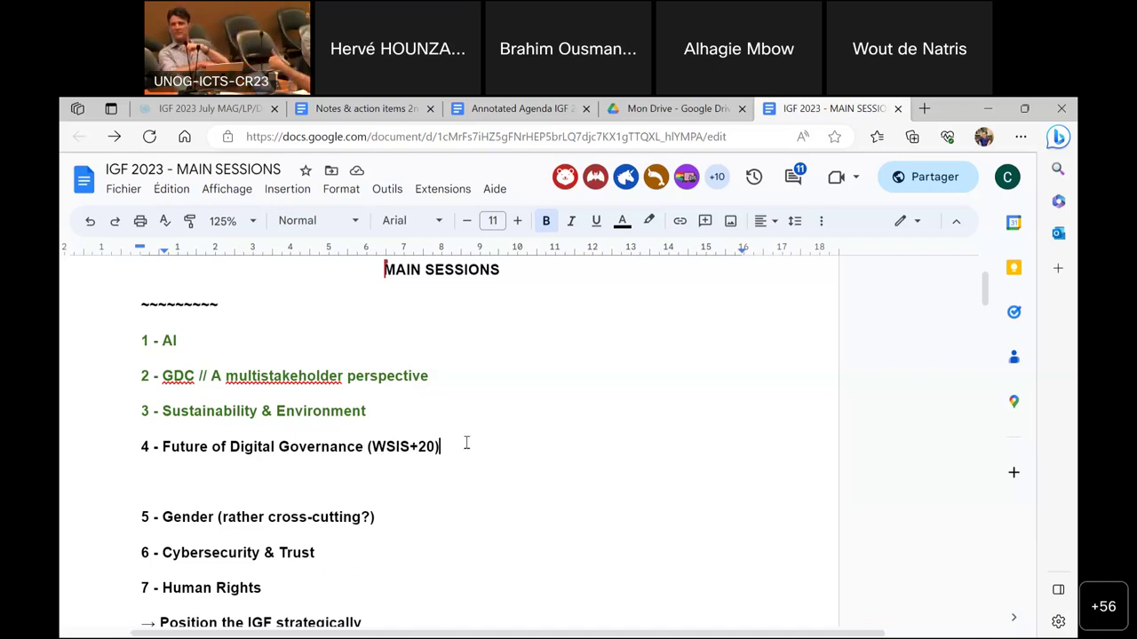
Step: Move the Cybersecurity & Trust line to the empty line below Future of Digital Governance
click(330, 552)
key(ctrl+shift+Left)
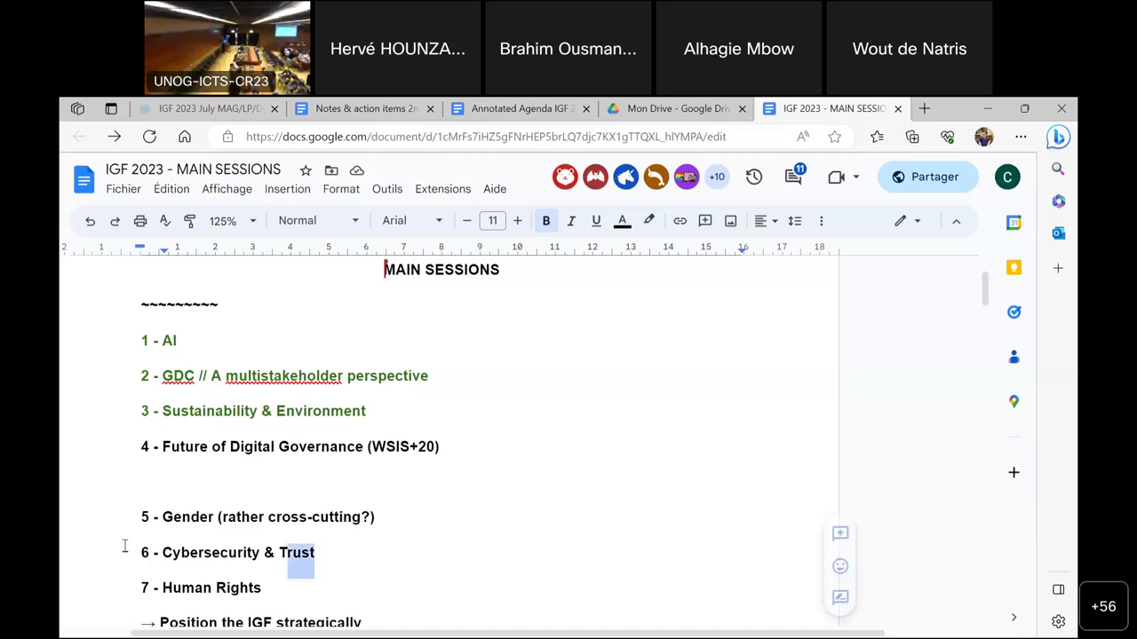
key(shift+Home)
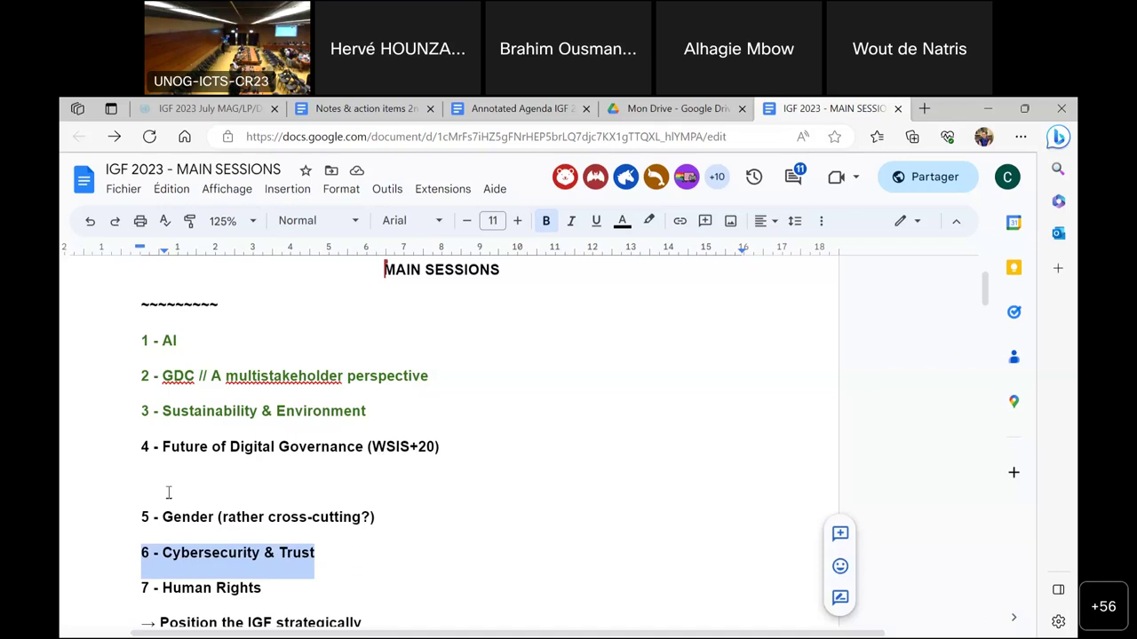
key(ctrl+x)
double_click(247, 484)
key(ctrl+v)
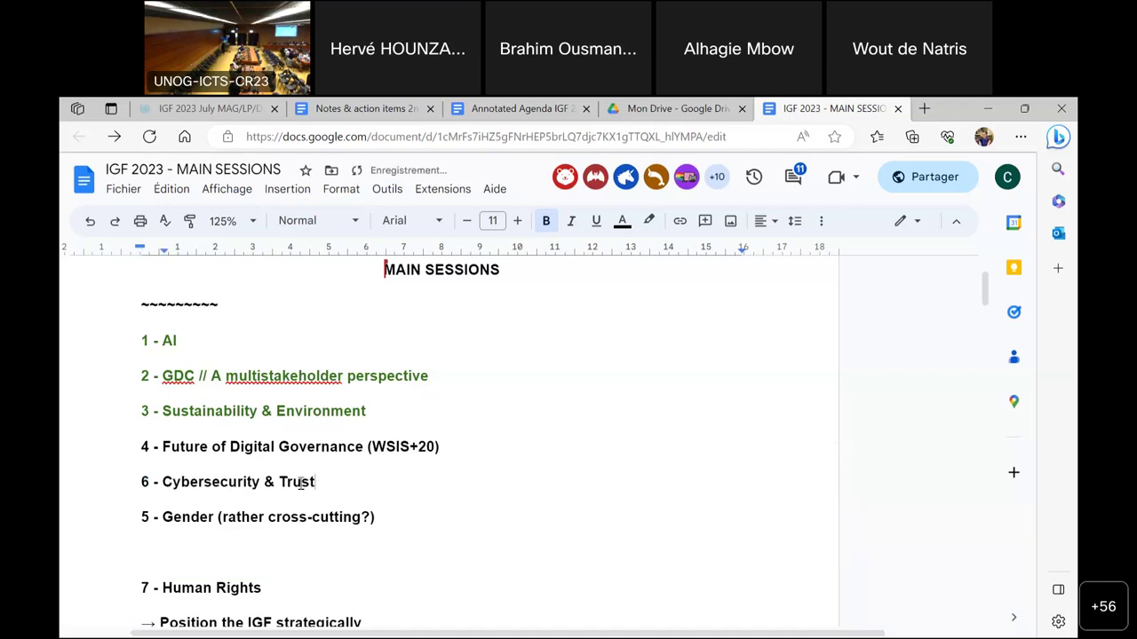
Step: Set the Cybersecurity & Trust line to dark green text and renumber it as 5
key(shift+Right)
shift+click(139, 481)
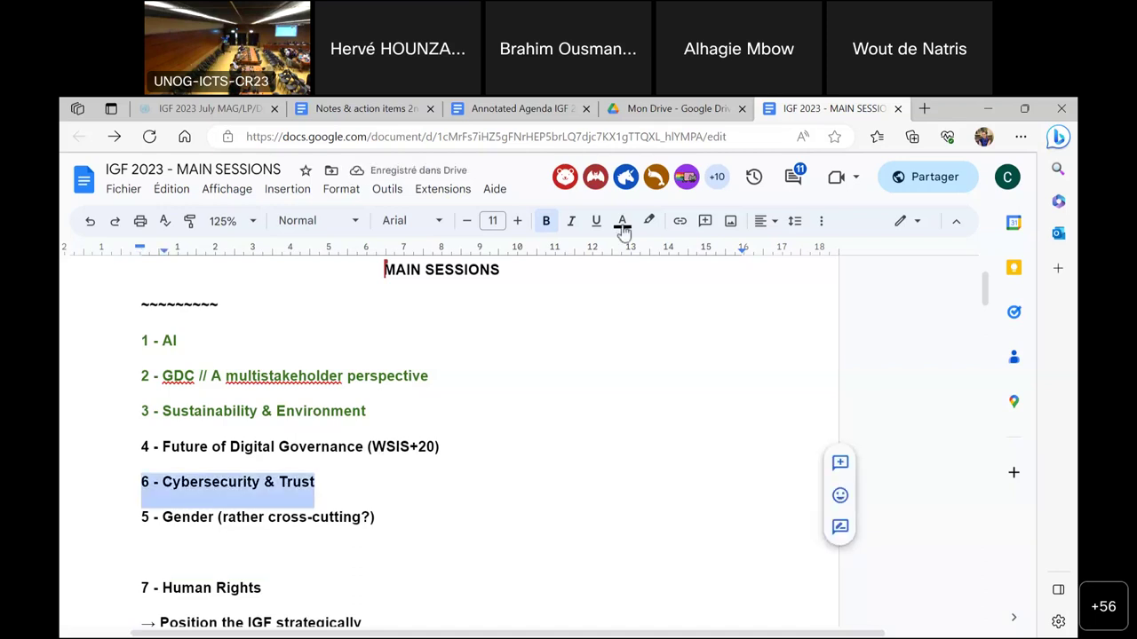
click(621, 220)
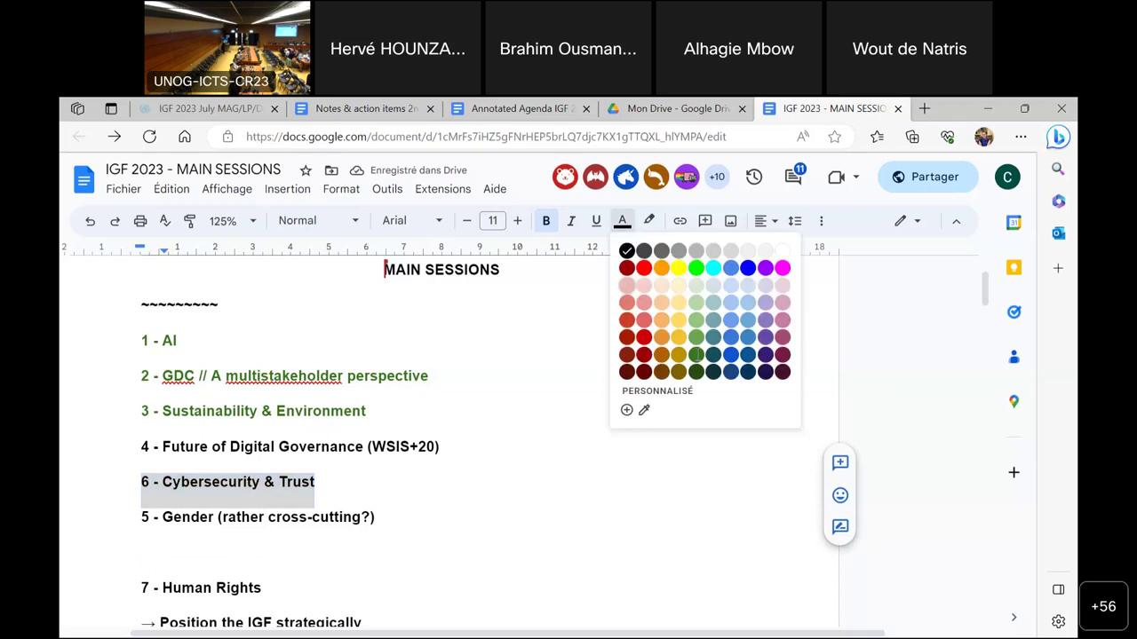
click(696, 354)
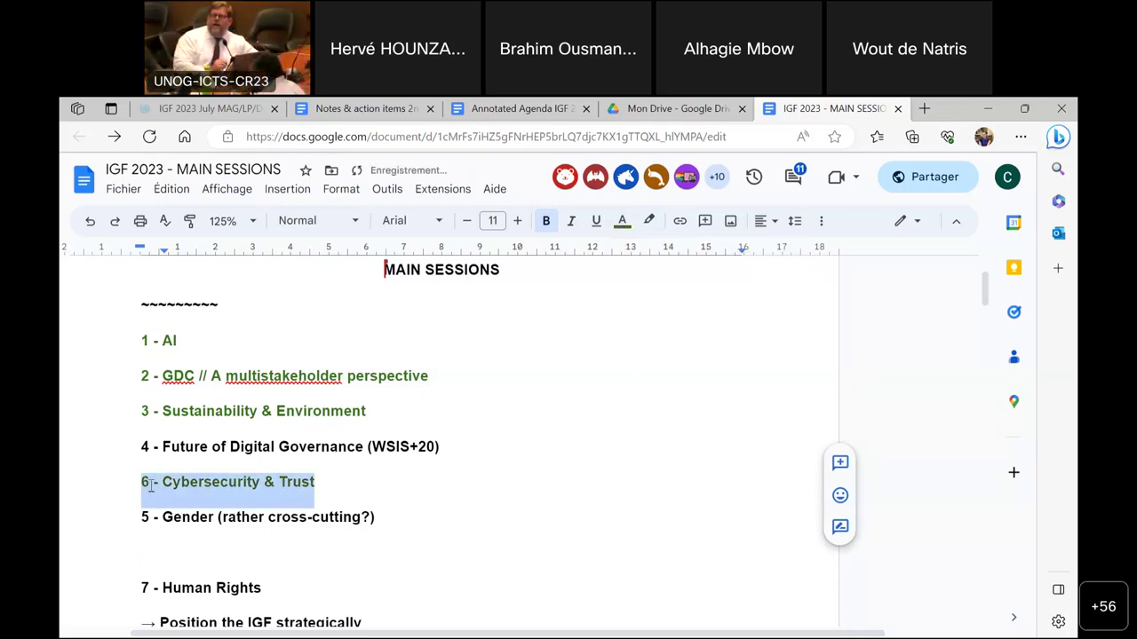
click(151, 485)
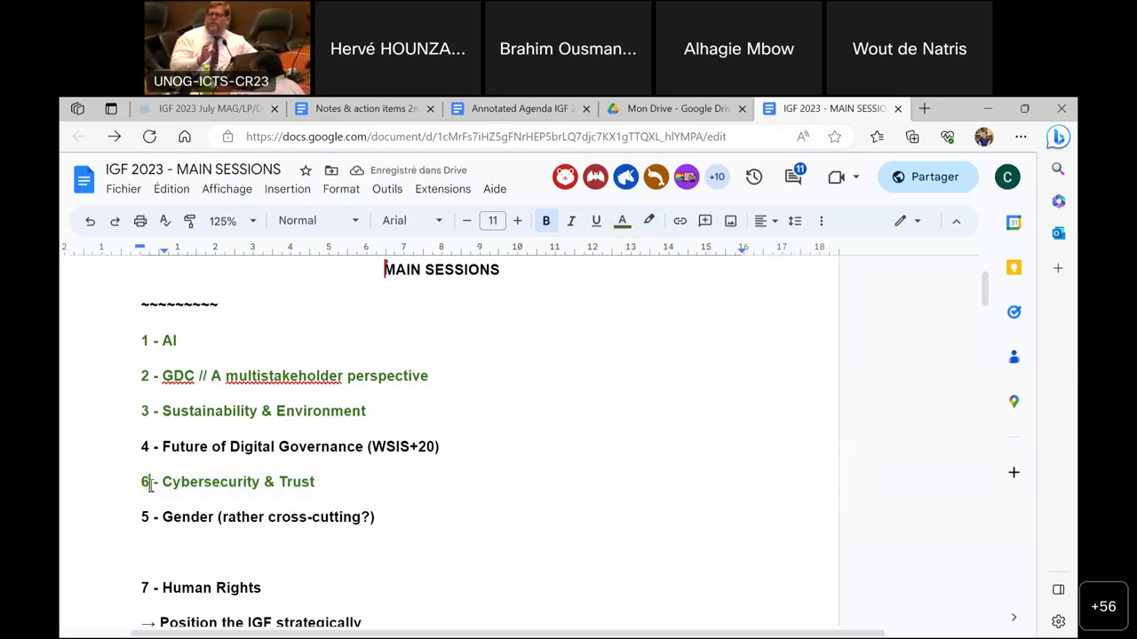
key(BackSpace)
text(5)
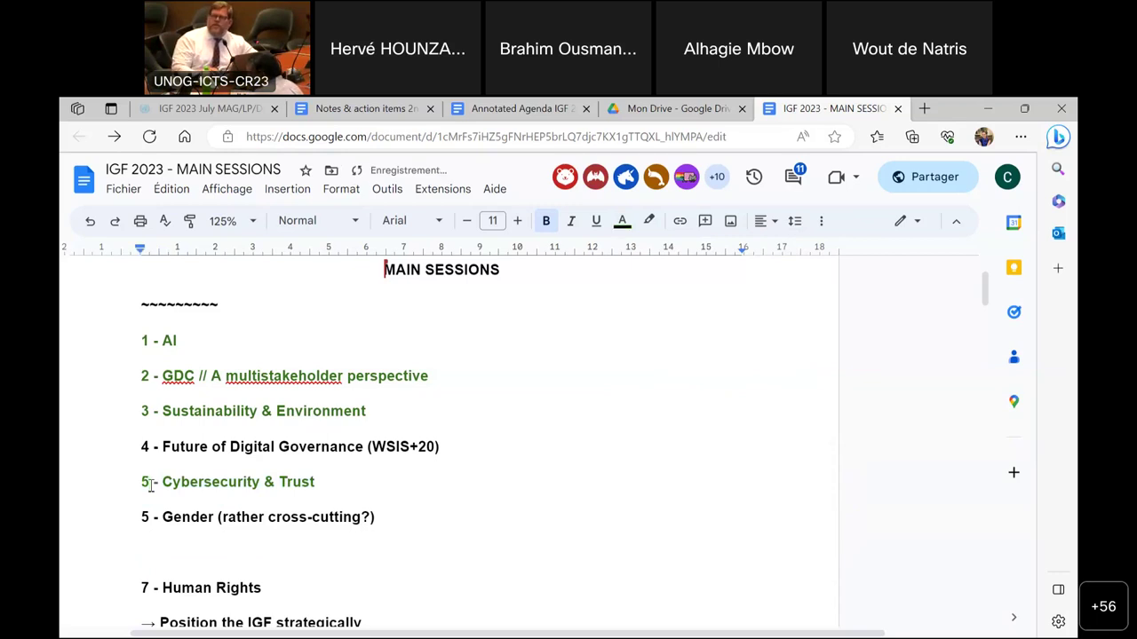
Step: Renumber Gender as 6 and shift the empty line from below it to above it
key(Down)
key(Home)
key(Return)
key(Delete)
text(6)
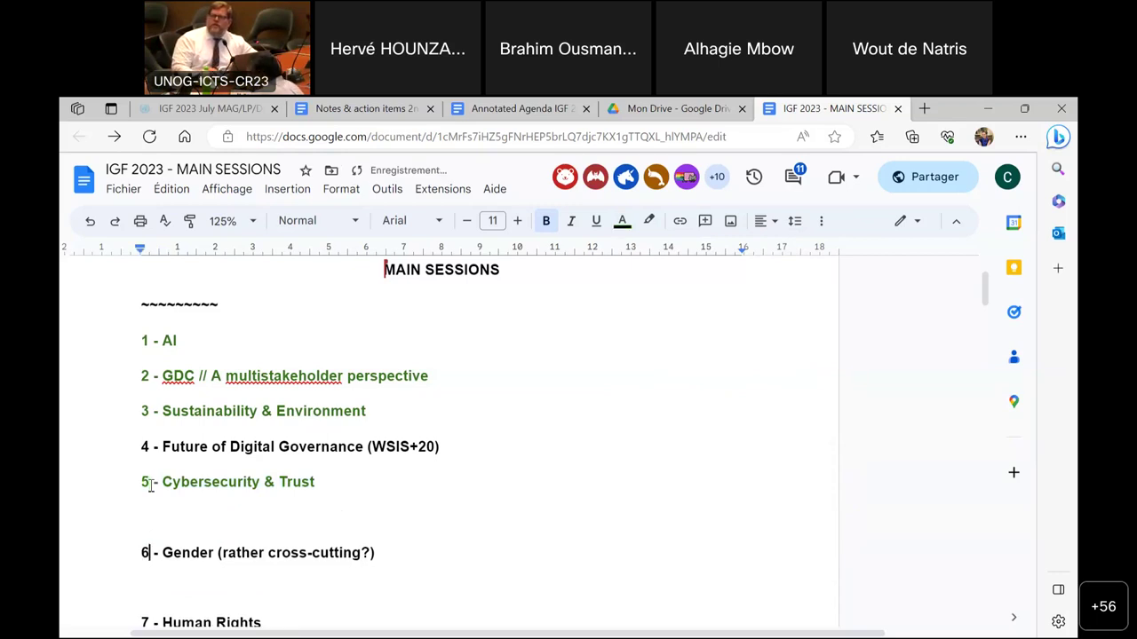
key(Down)
key(Delete)
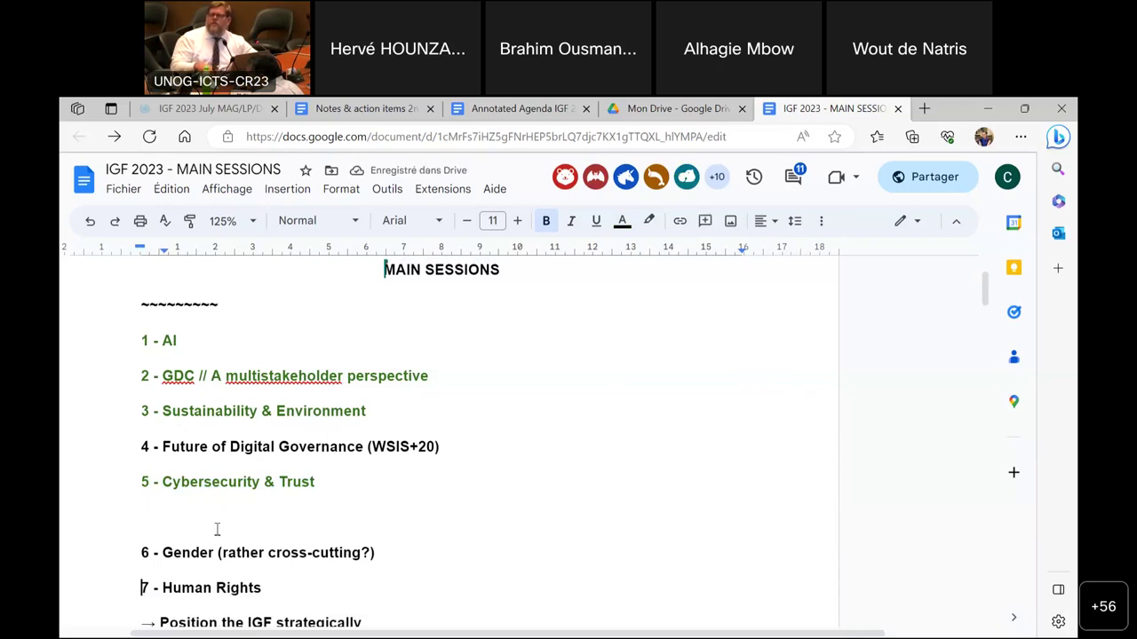
click(348, 486)
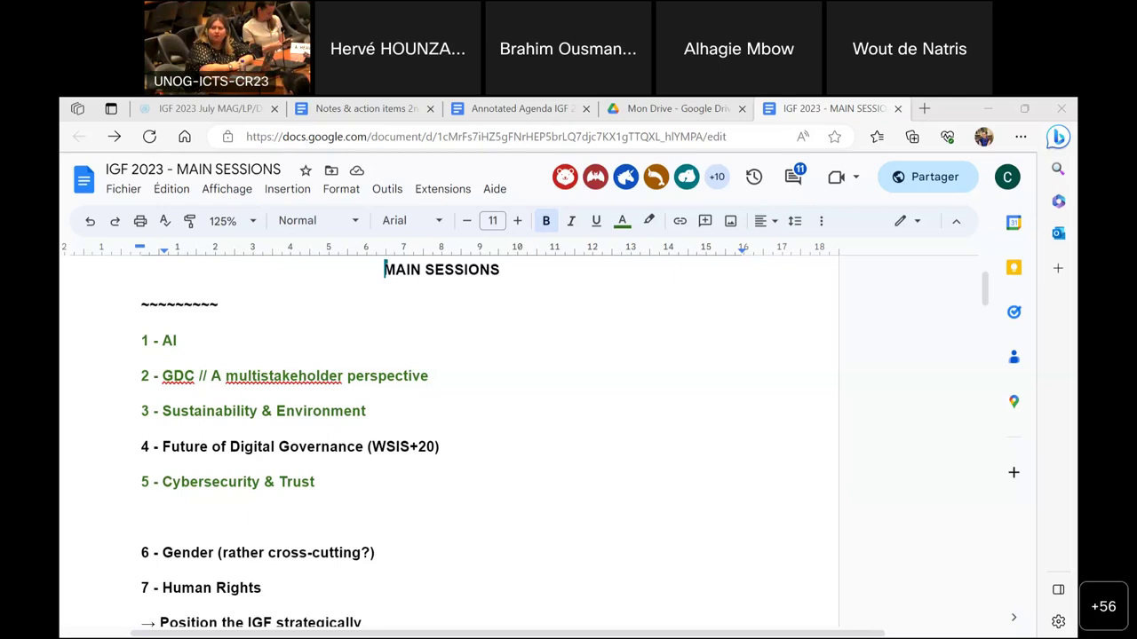
click(164, 526)
double_click(164, 526)
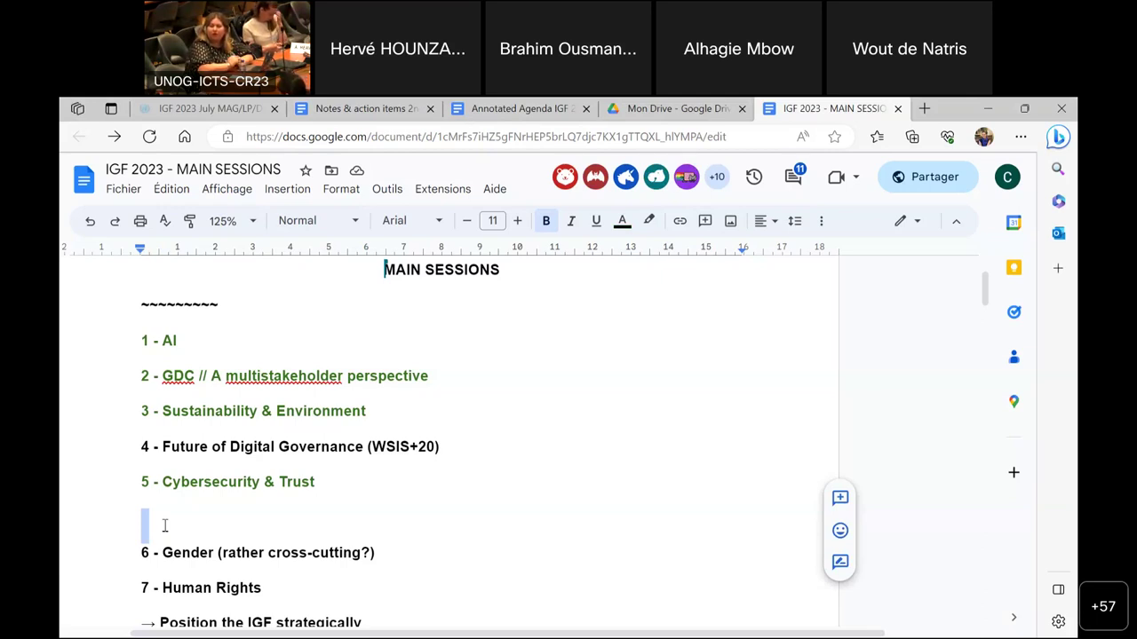
click(164, 526)
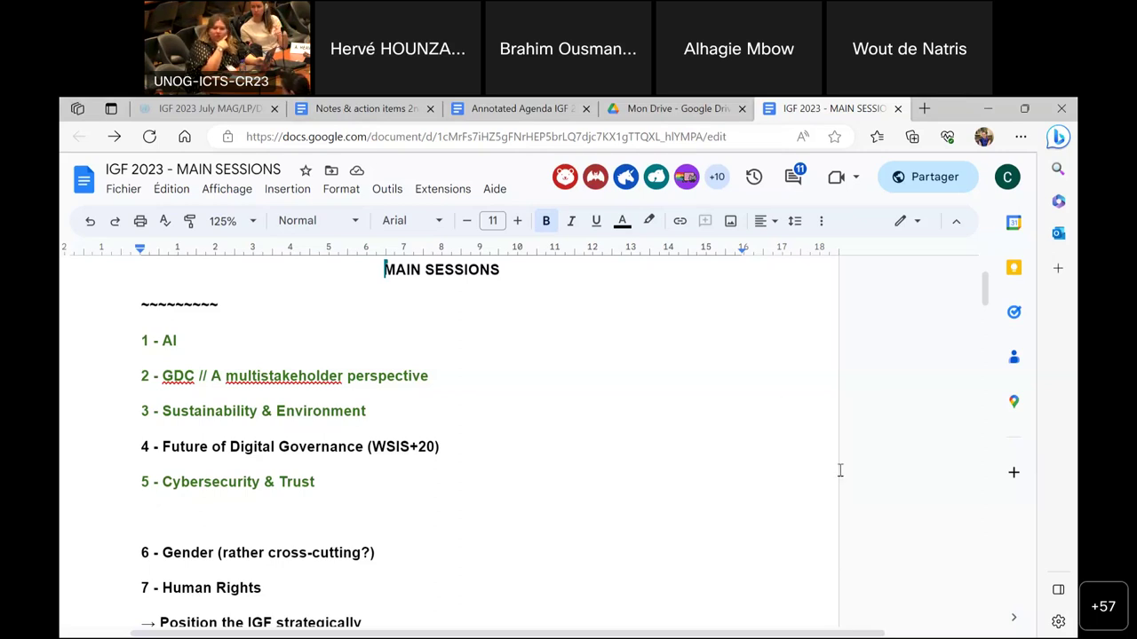
Step: Move the "→ Position the IGF strategically" line from below Human Rights to a new line under the AI topic
scroll(521, 548, down, 1)
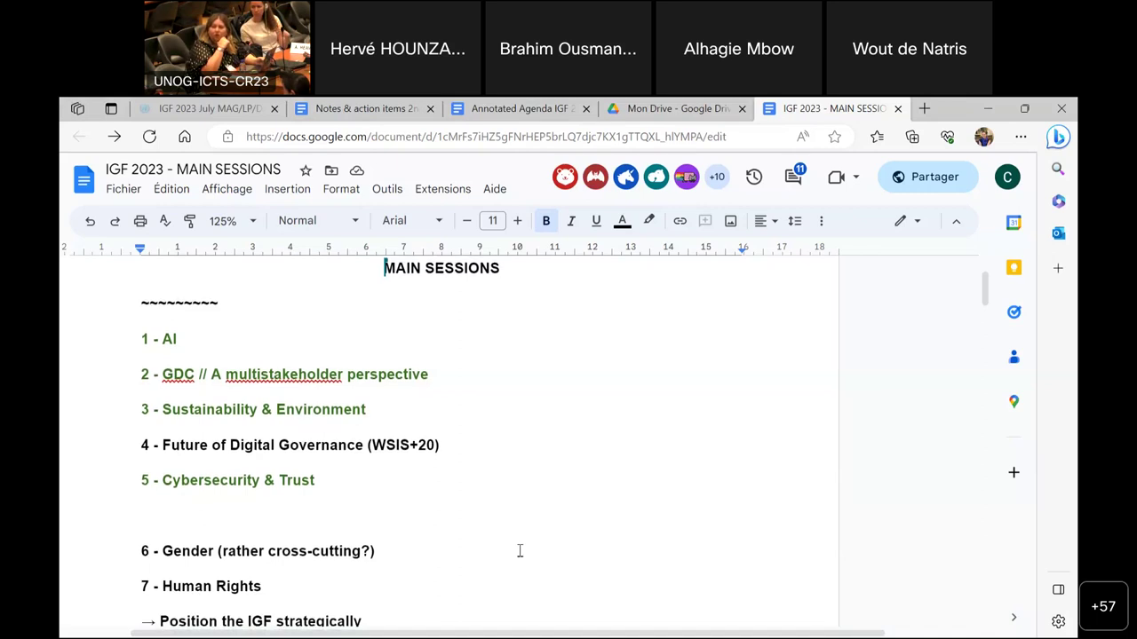
drag(393, 614, 143, 624)
key(BackSpace)
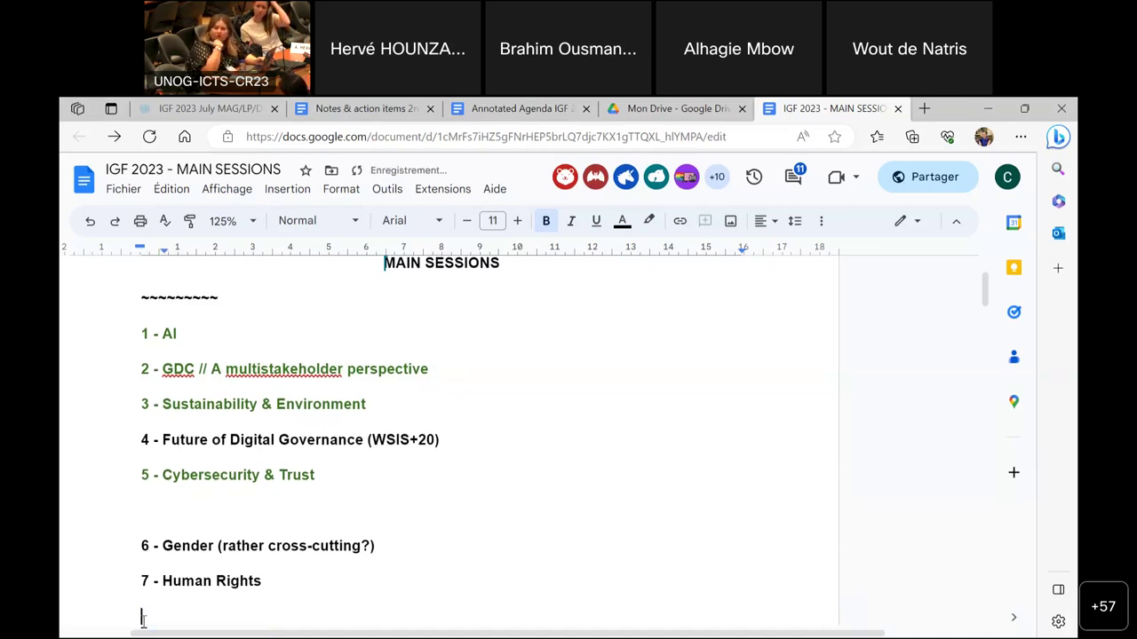
click(217, 346)
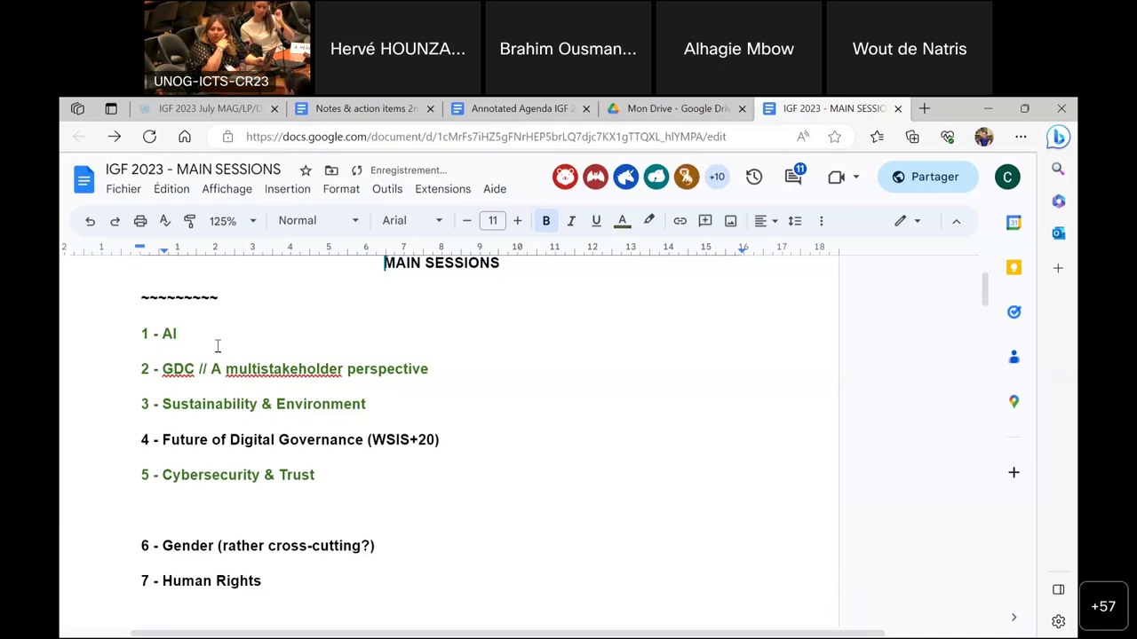
key(Return)
key(ctrl+v)
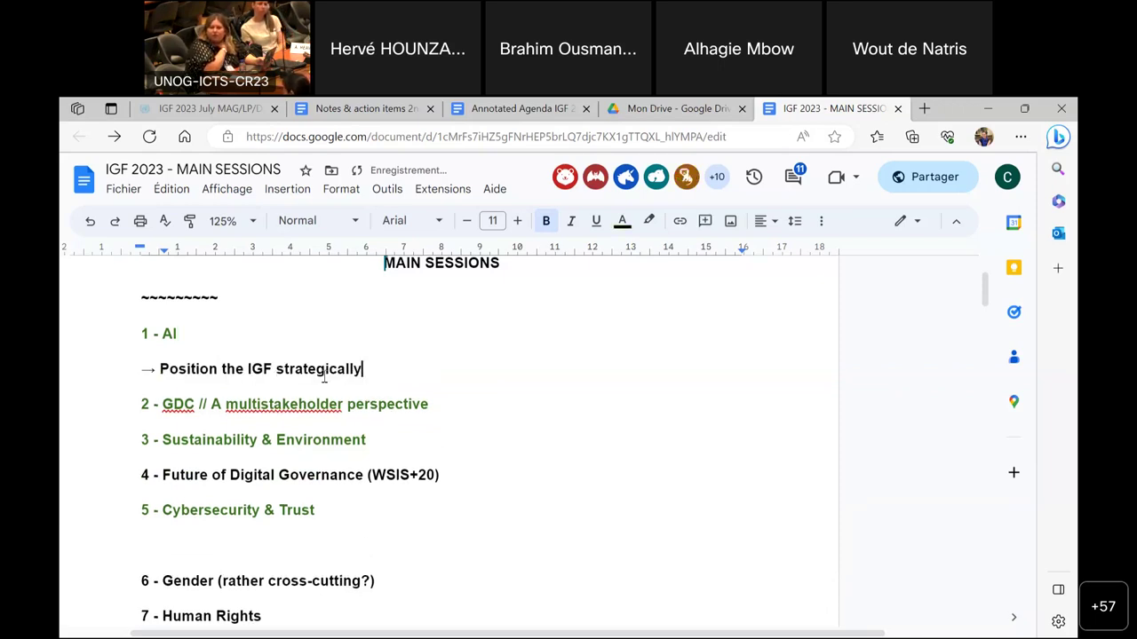
Step: Join the "→ Position the IGF strategically" note onto the end of the "1 - AI" line
click(244, 533)
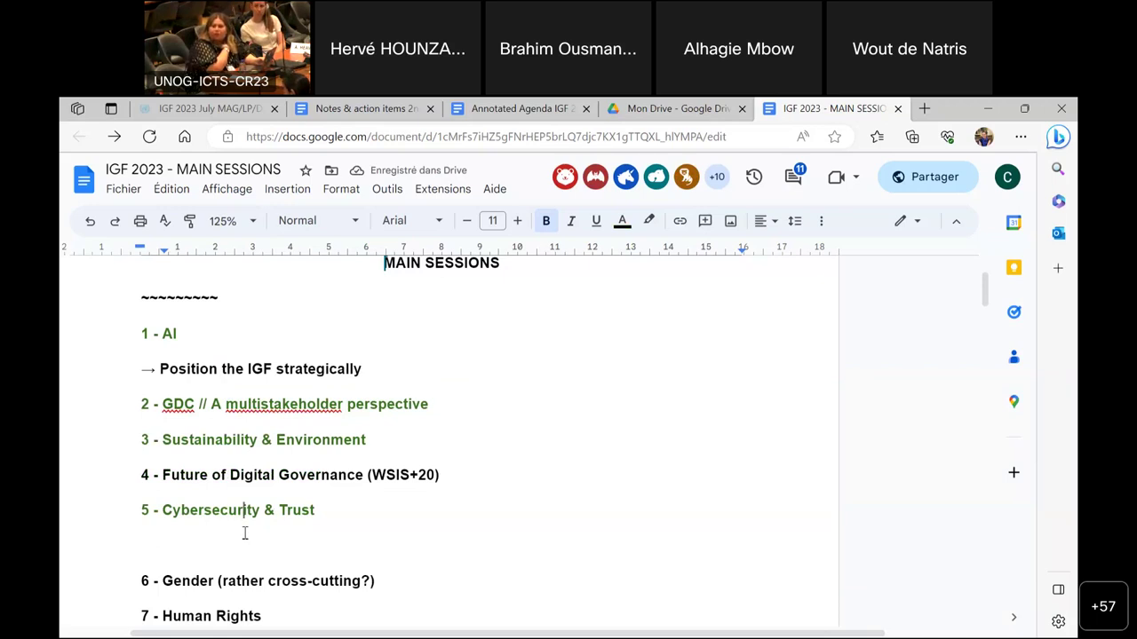
scroll(371, 358, down, 1)
click(275, 325)
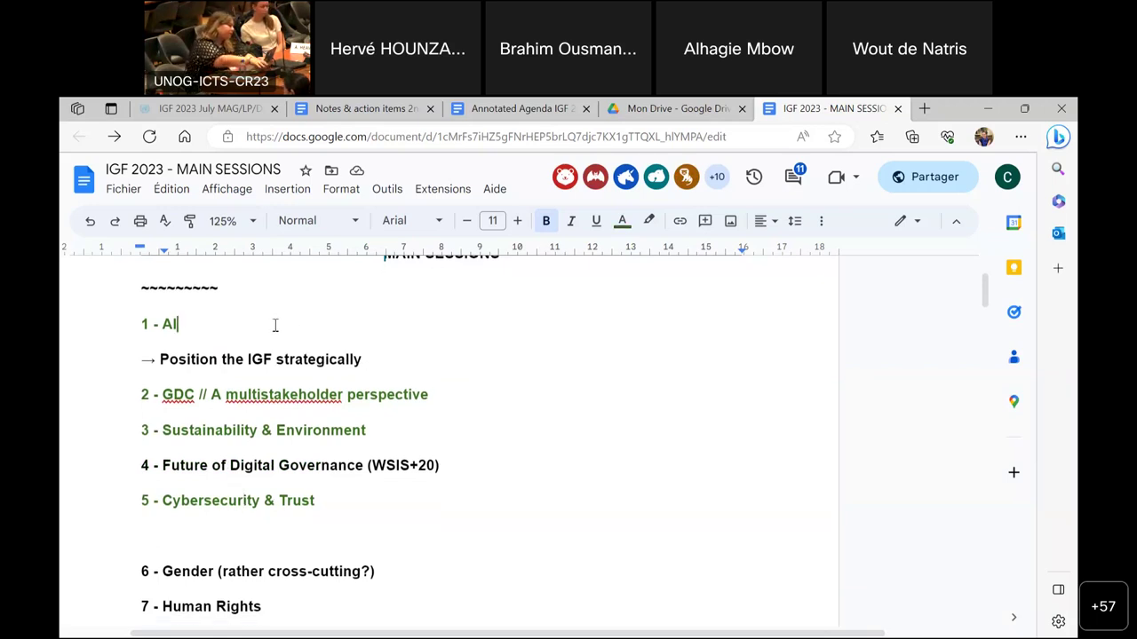
key(Delete)
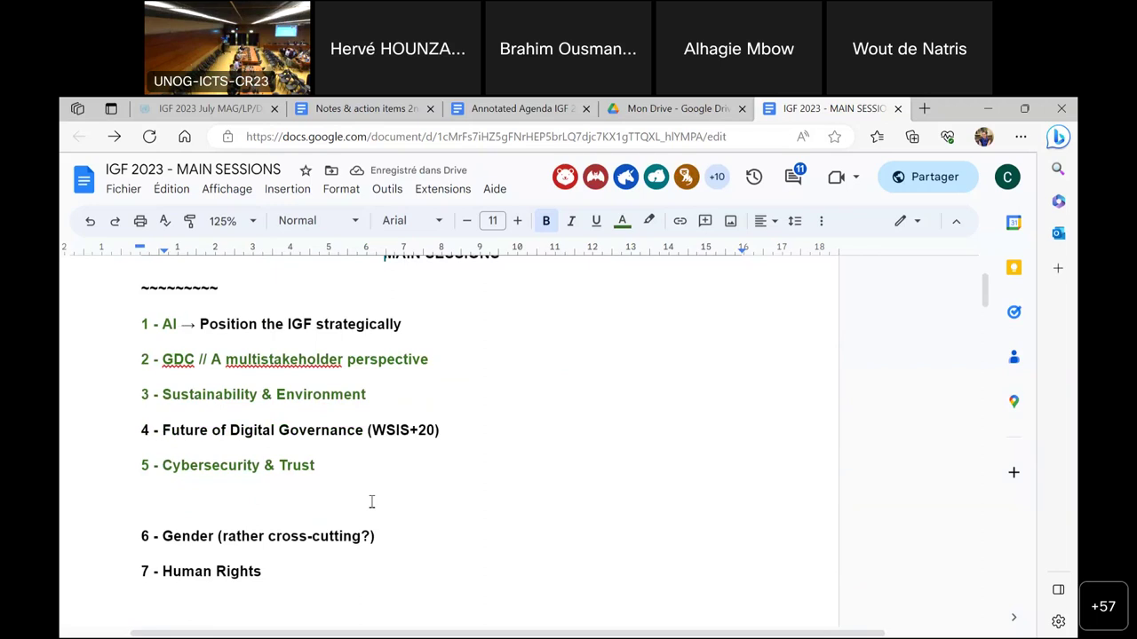
key(Up)
key(Up)
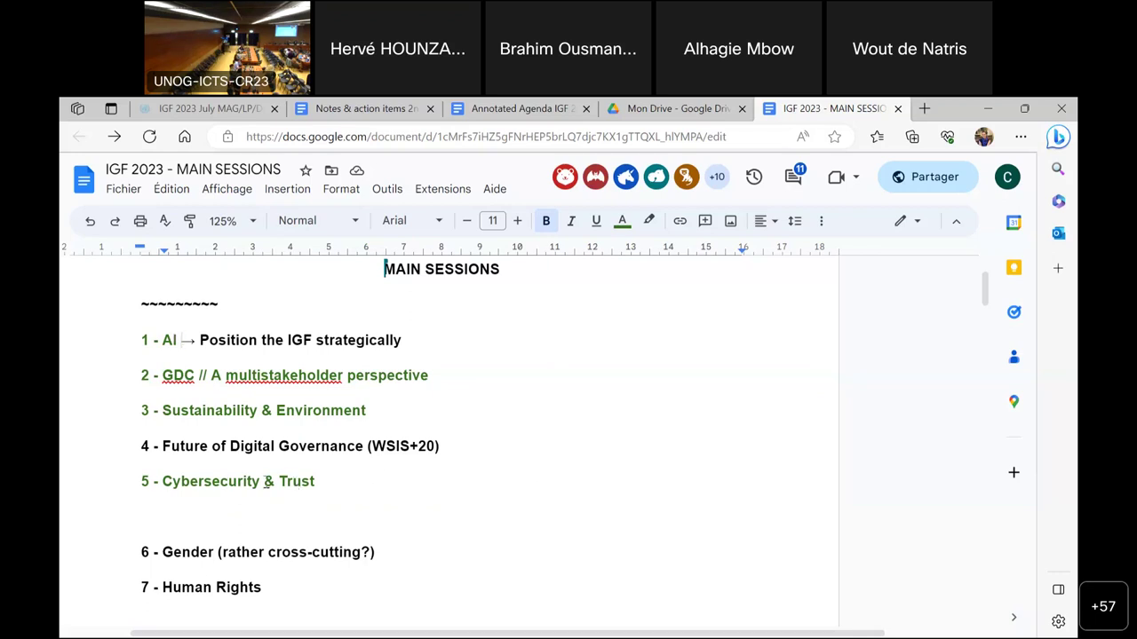
Step: Try the wording "How to build trust on the Internet" in front of "Cybersecurity & Trust" and remove it again
click(162, 481)
key(BackSpace)
text(How to build trust on the INterne)
key(BackSpace)
key(BackSpace)
key(BackSpace)
key(BackSpace)
key(BackSpace)
key(BackSpace)
text(nernet)
key(BackSpace)
text(net)
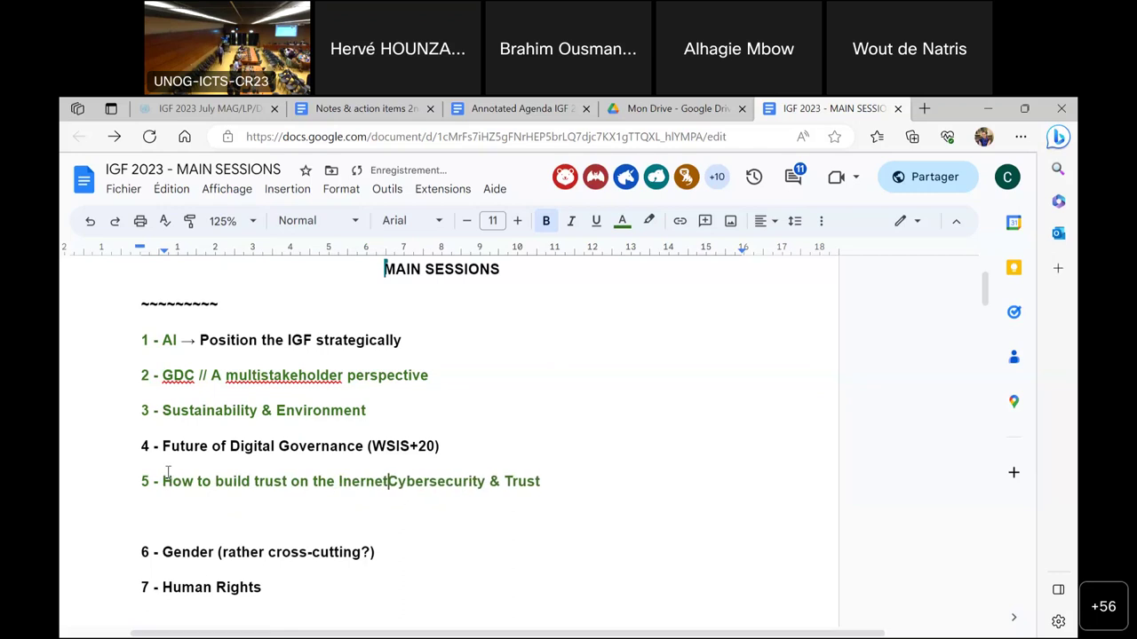
key(BackSpace)
key(BackSpace)
key(BackSpace)
key(BackSpace)
key(BackSpace)
text(ternet)
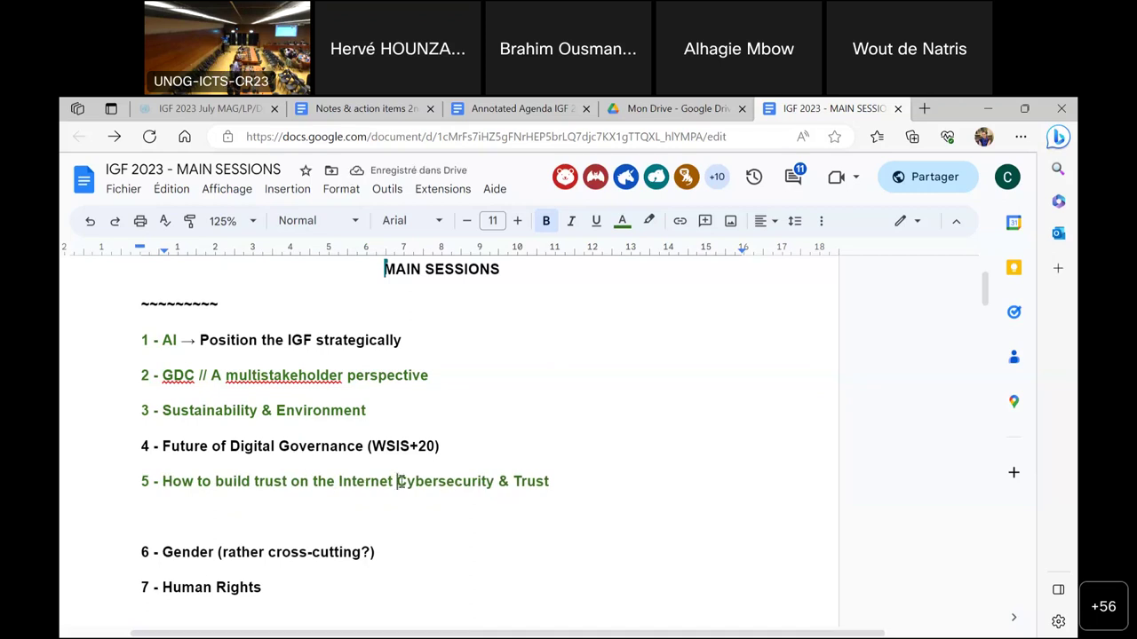
drag(397, 481, 162, 474)
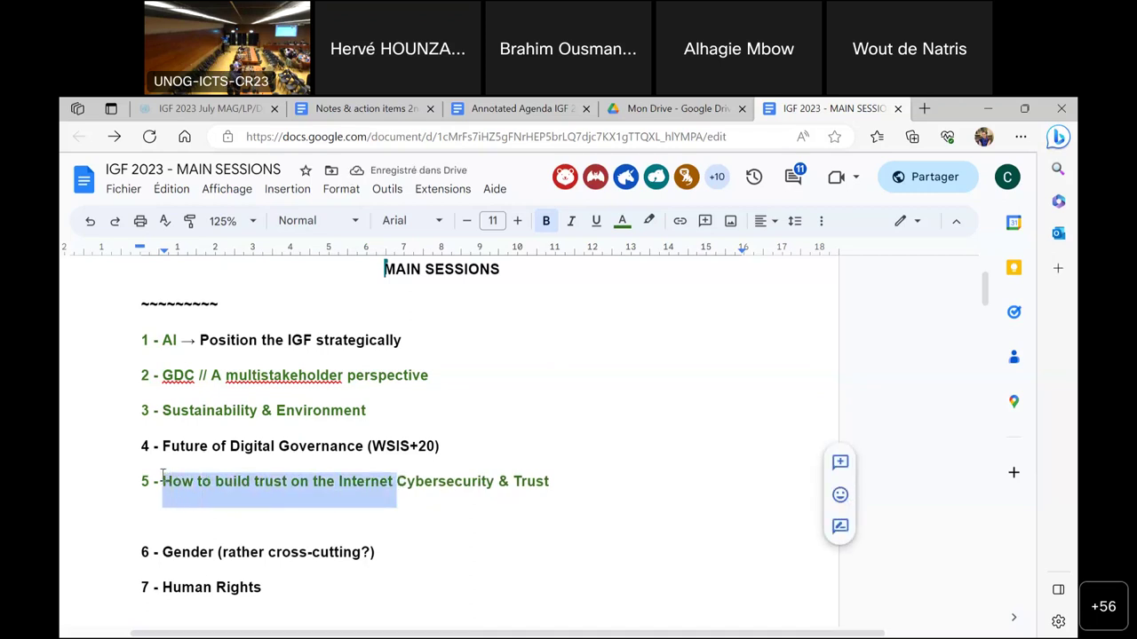
key(BackSpace)
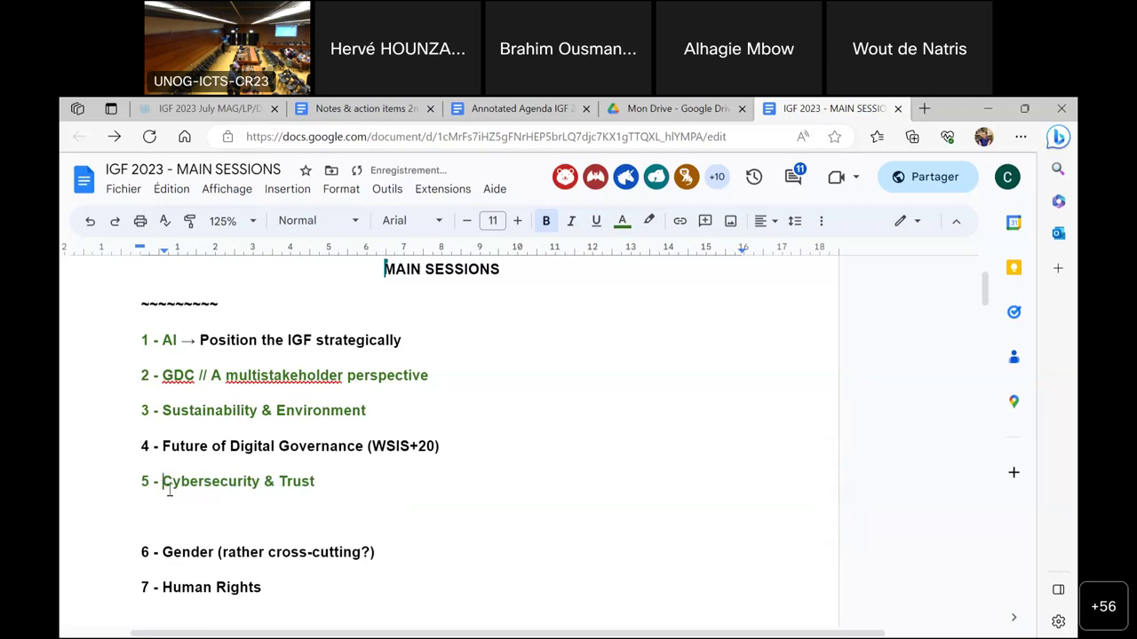
Step: Enter "Session on trust" on the empty line below Cybersecurity & Trust
click(268, 592)
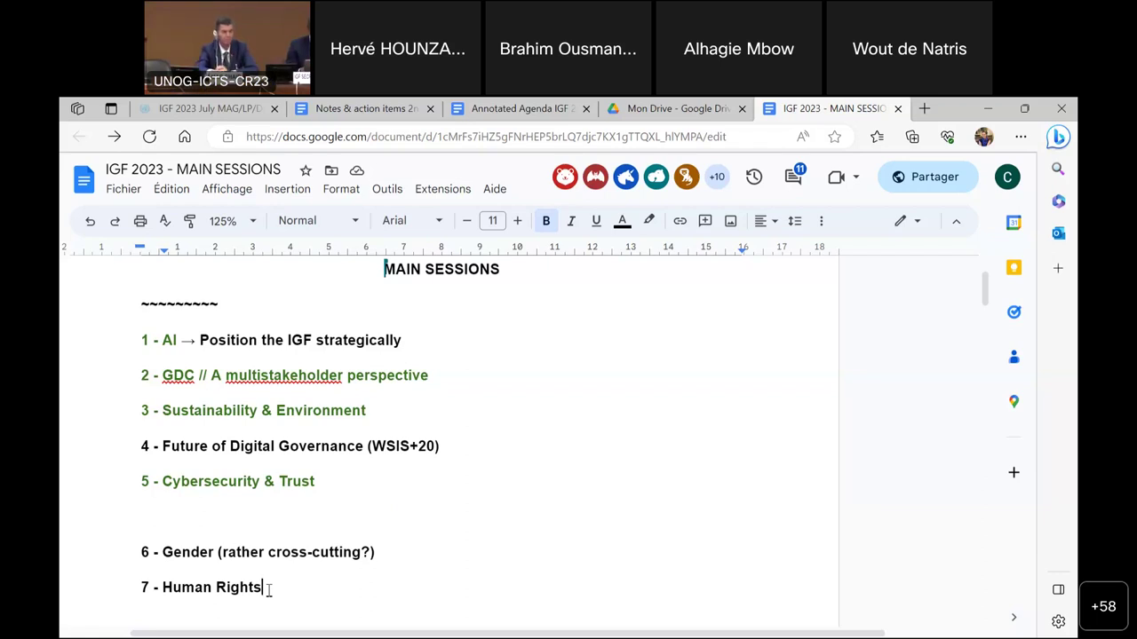
click(161, 521)
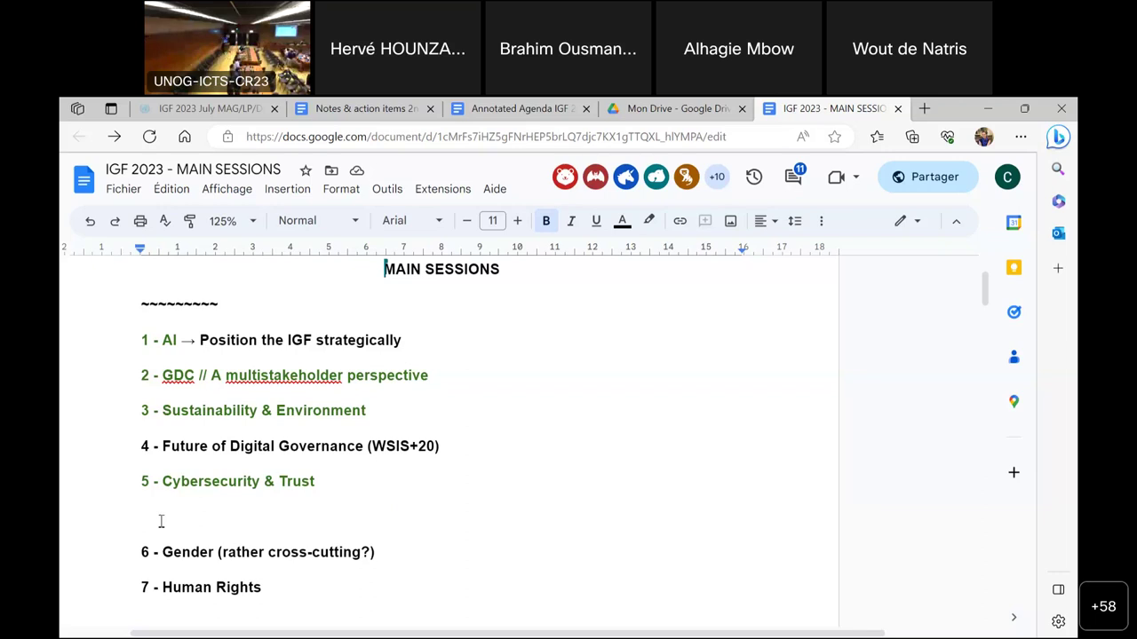
text(Session on trust)
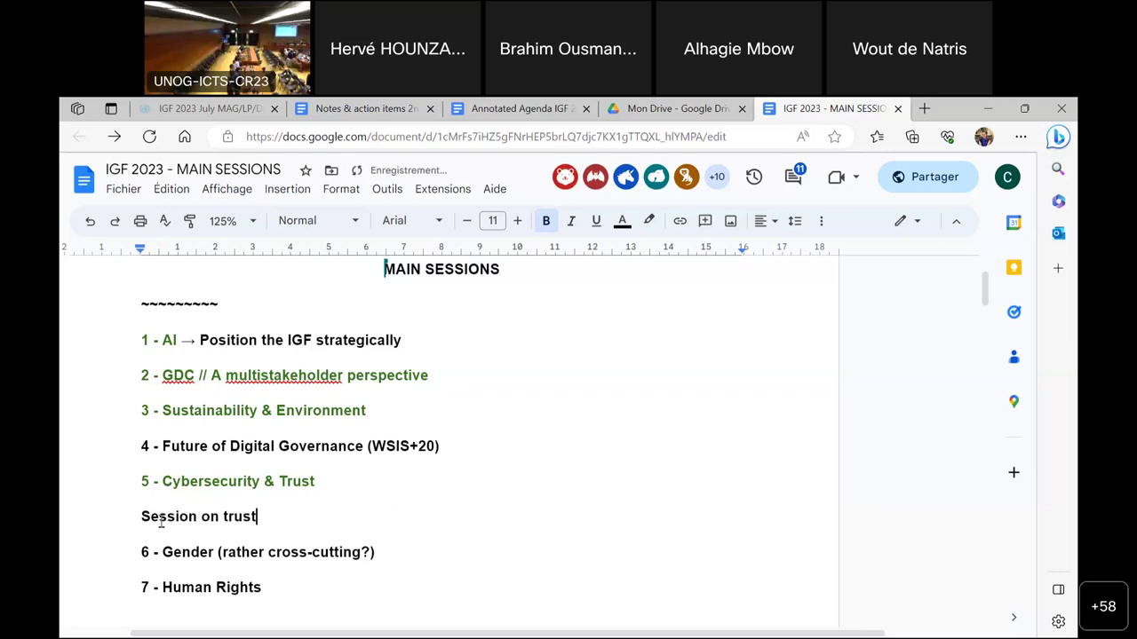
Step: Italicize "trust" in the "Session on trust" line and insert an empty line above that line
key(ctrl+shift+Left)
key(ctrl+i)
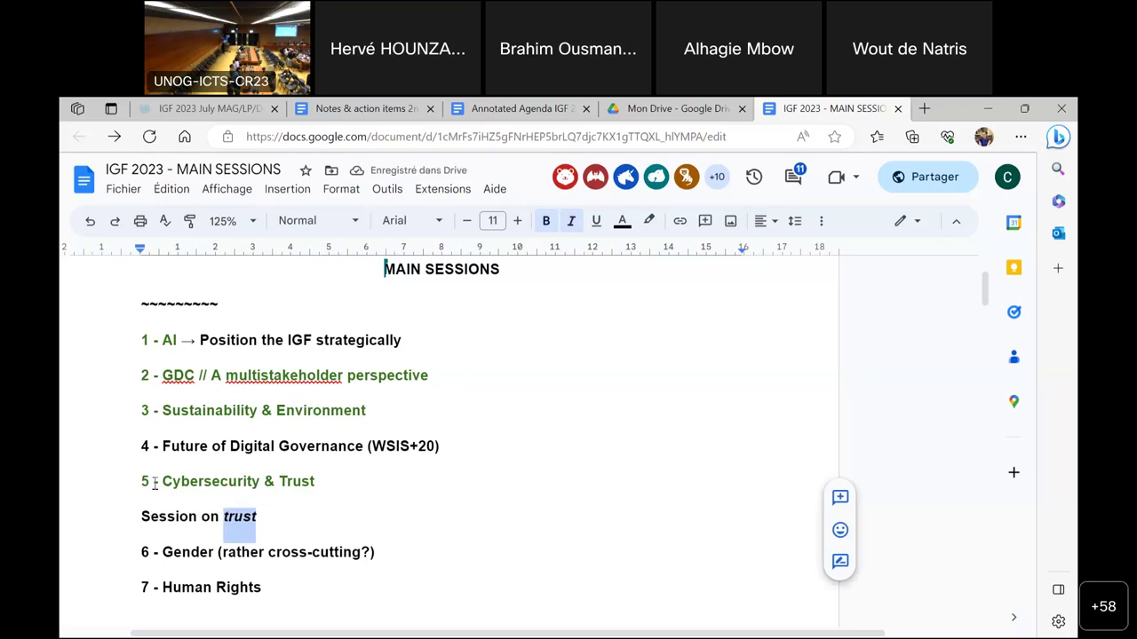
key(Home)
key(Return)
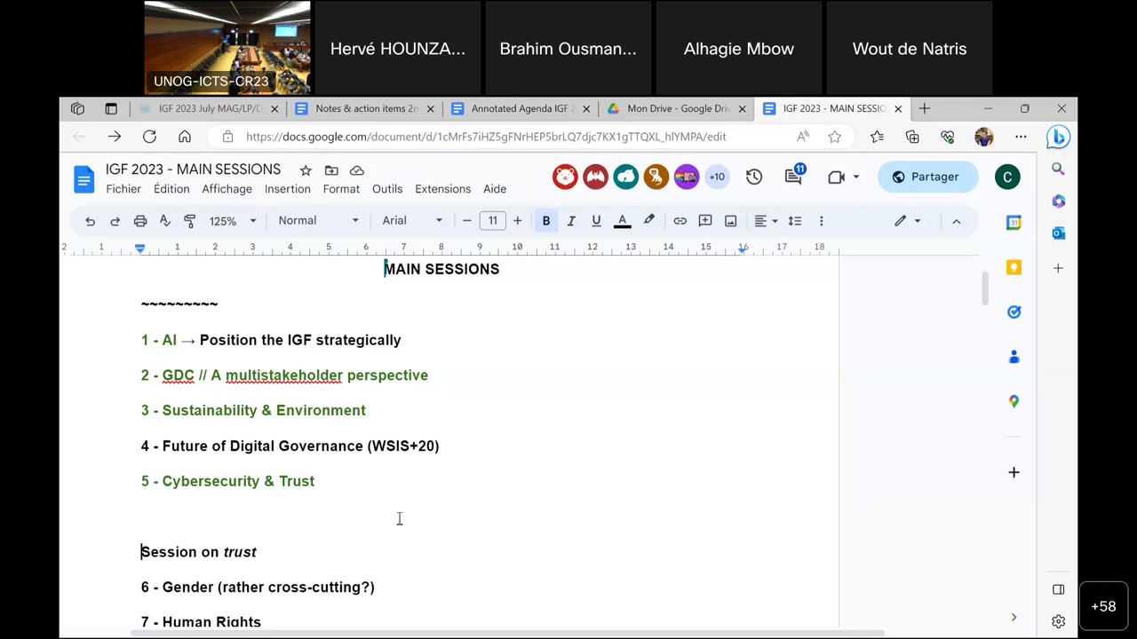
Step: Append ", data governance, data free flow" in italics to the end of the "Session on trust" line
click(301, 553)
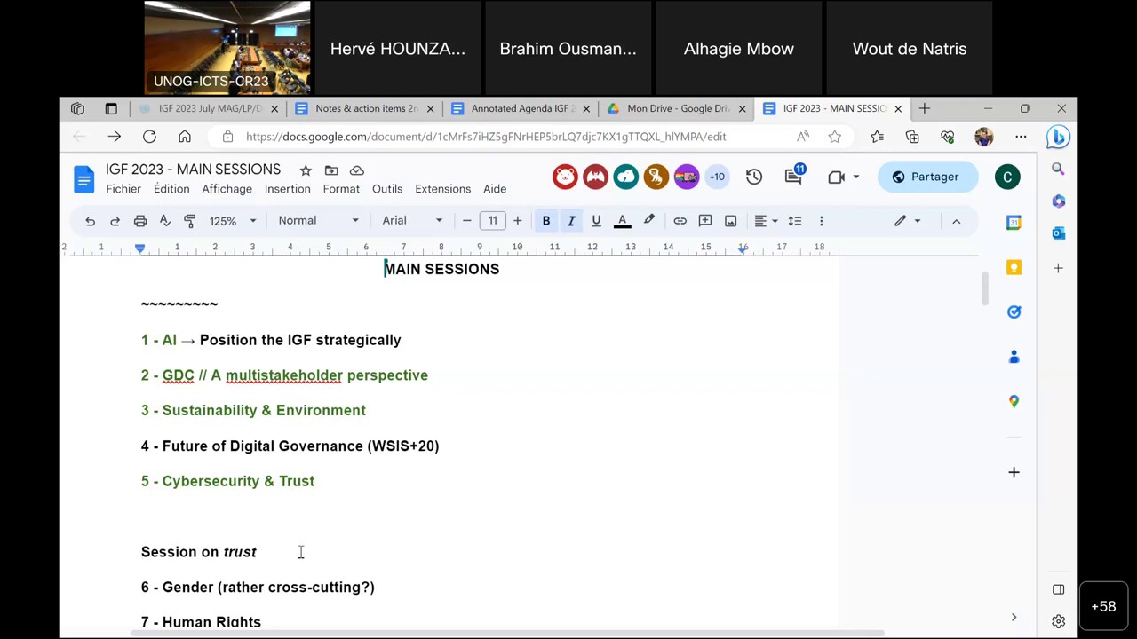
text(, data gov)
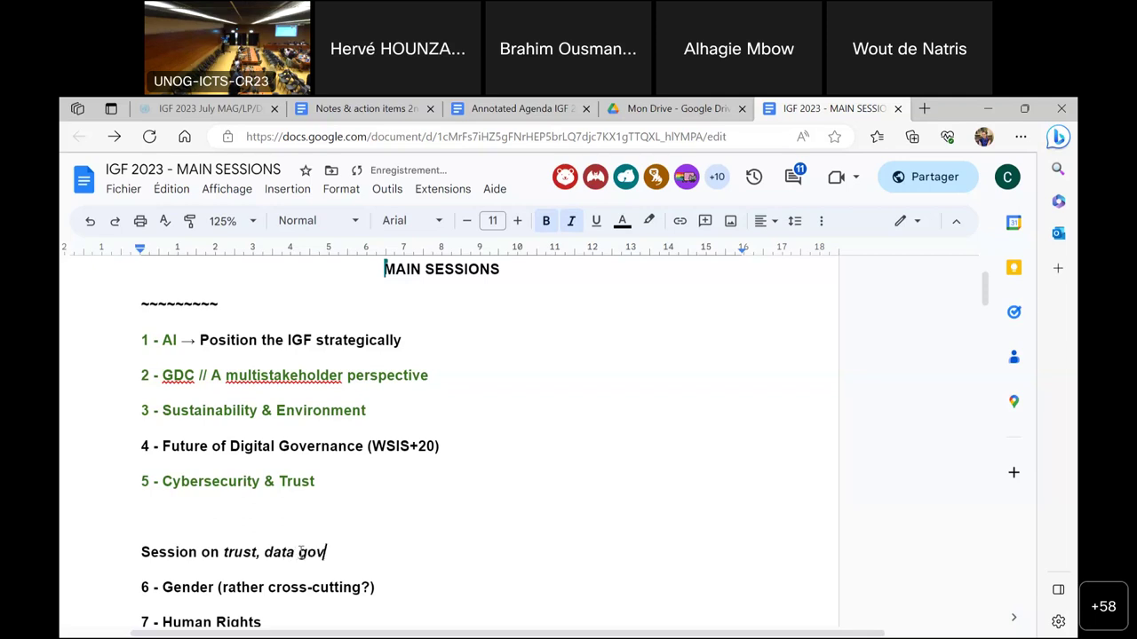
text(ernance, date)
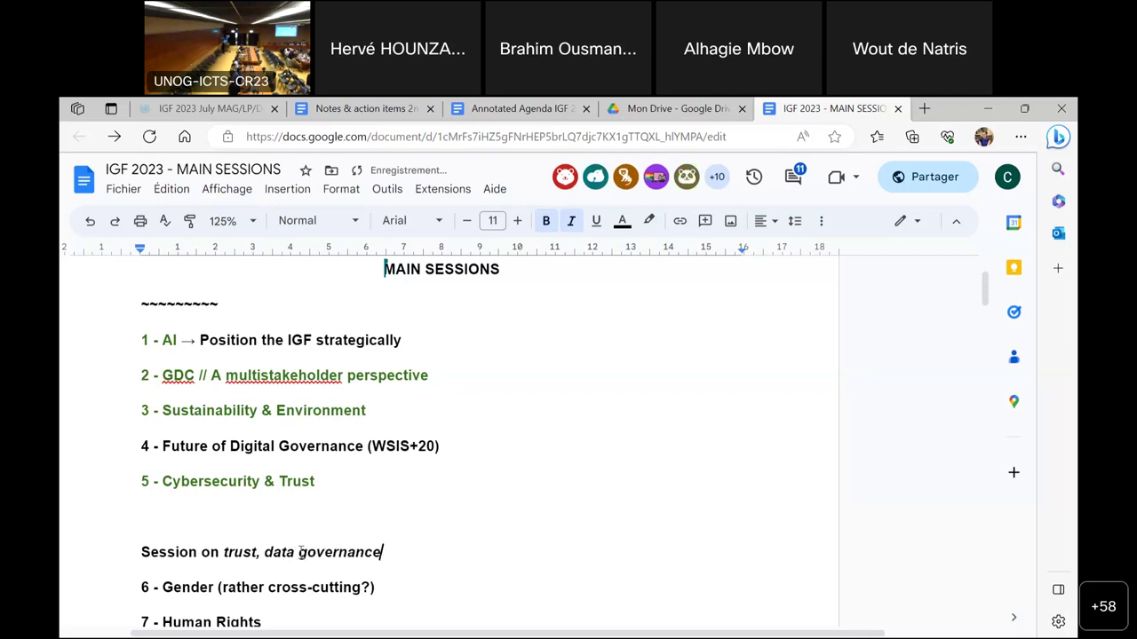
key(BackSpace)
key(BackSpace)
text(a free flow)
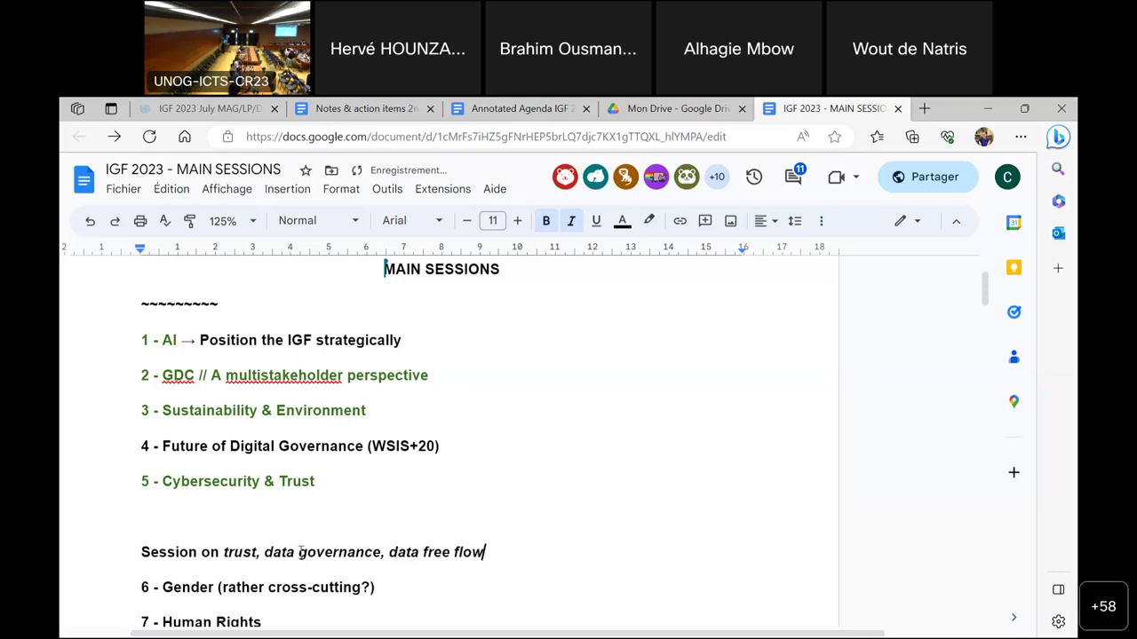
click(404, 481)
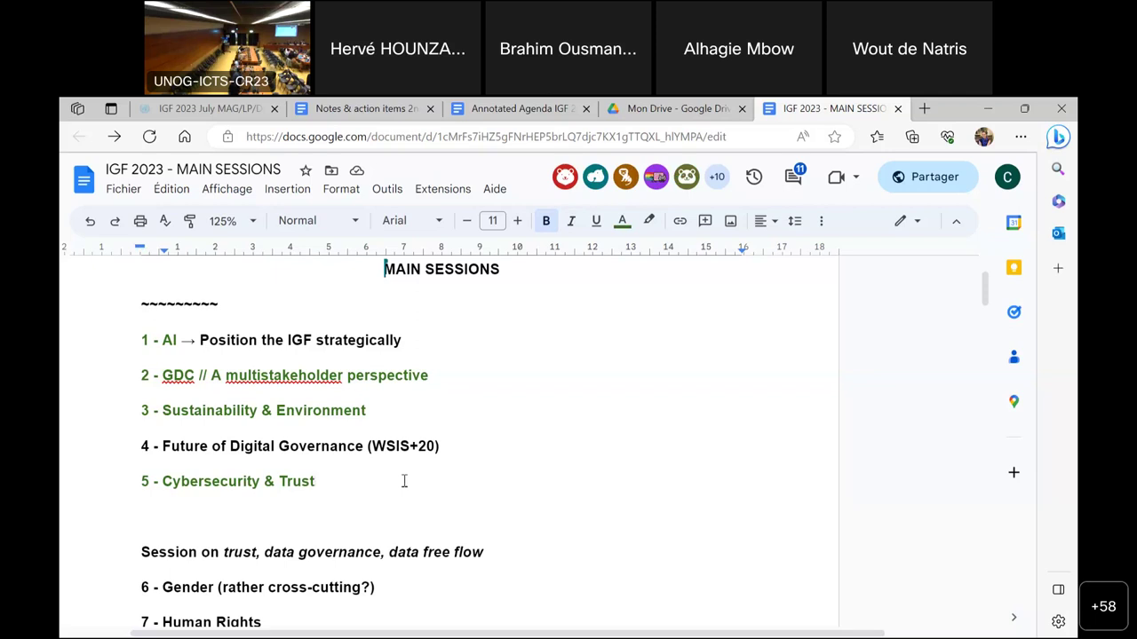
Step: Extend the session description after "data free flow" with ", capacity development, role of MSH"
click(514, 556)
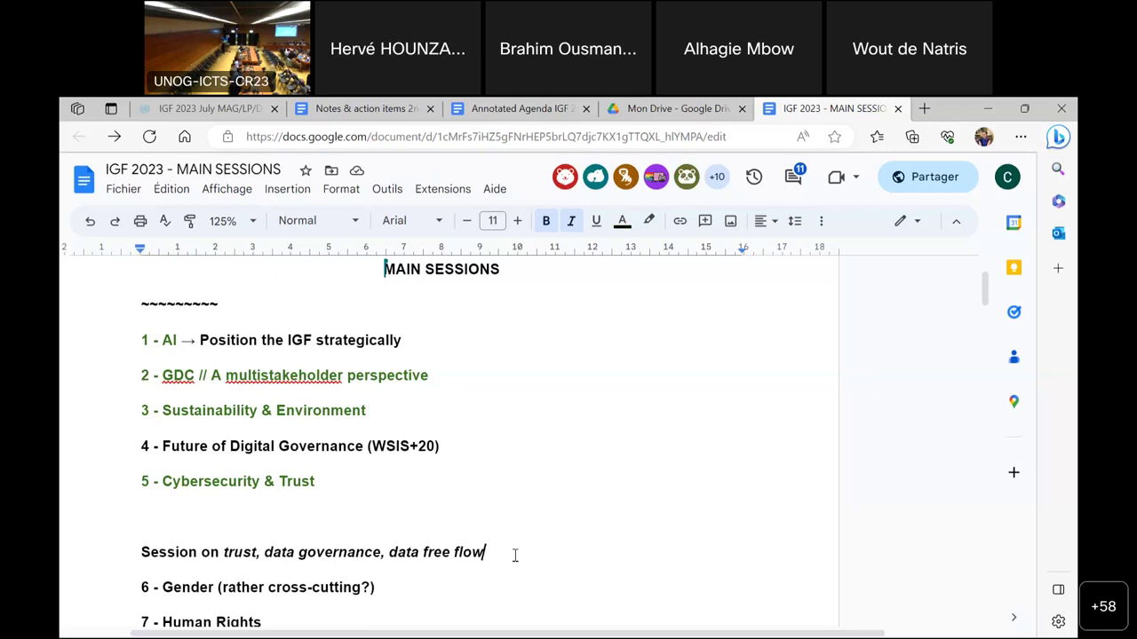
text(, capa)
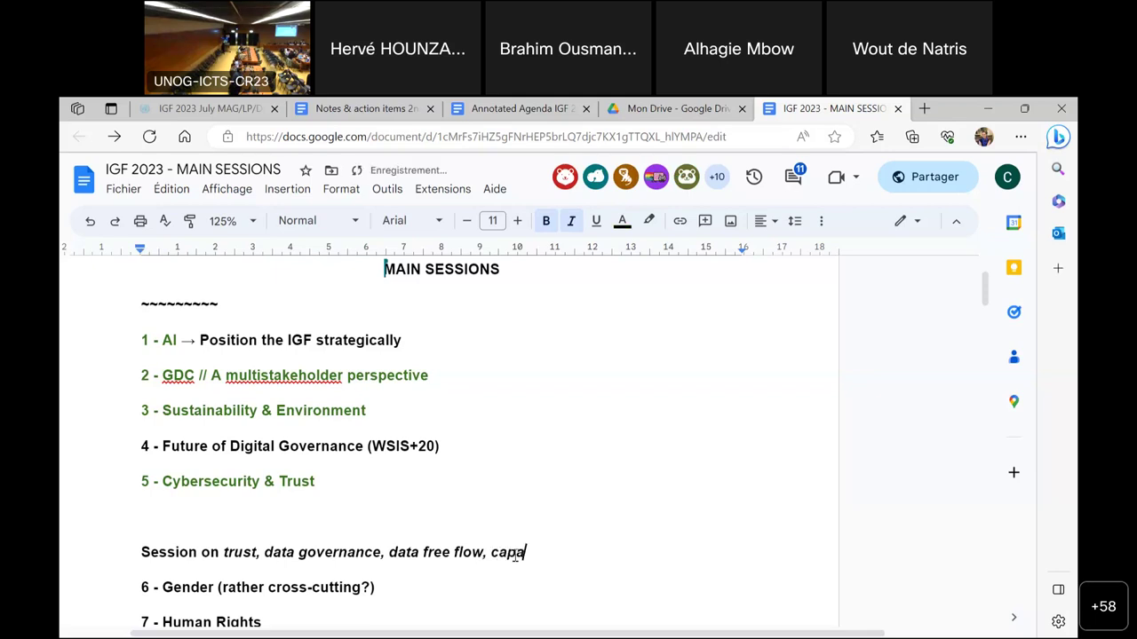
text(city development)
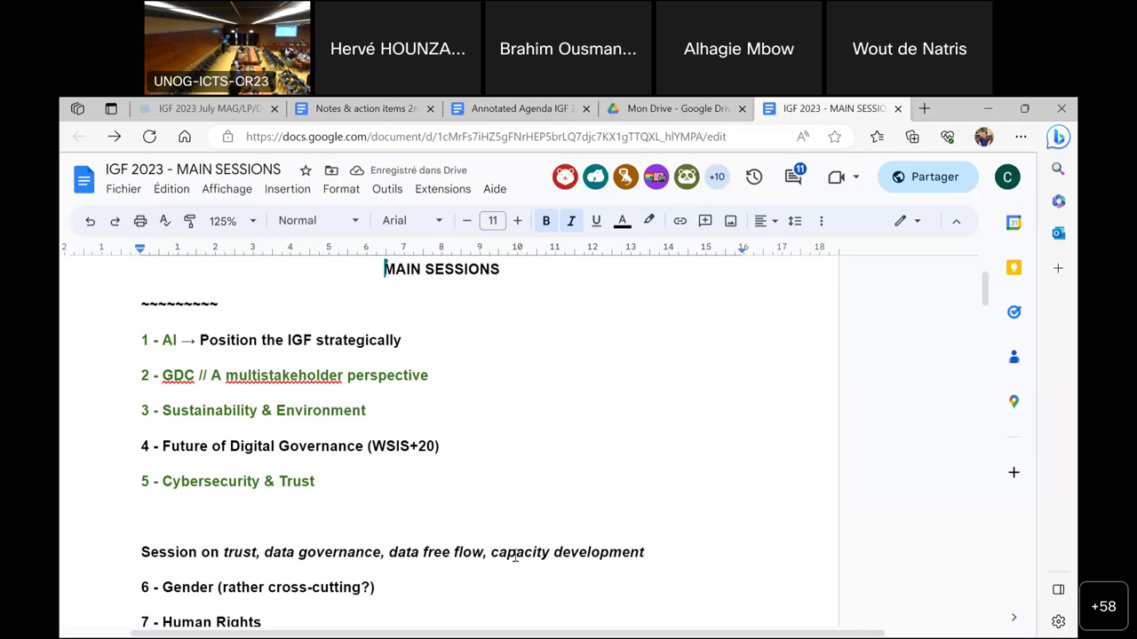
text(, role of)
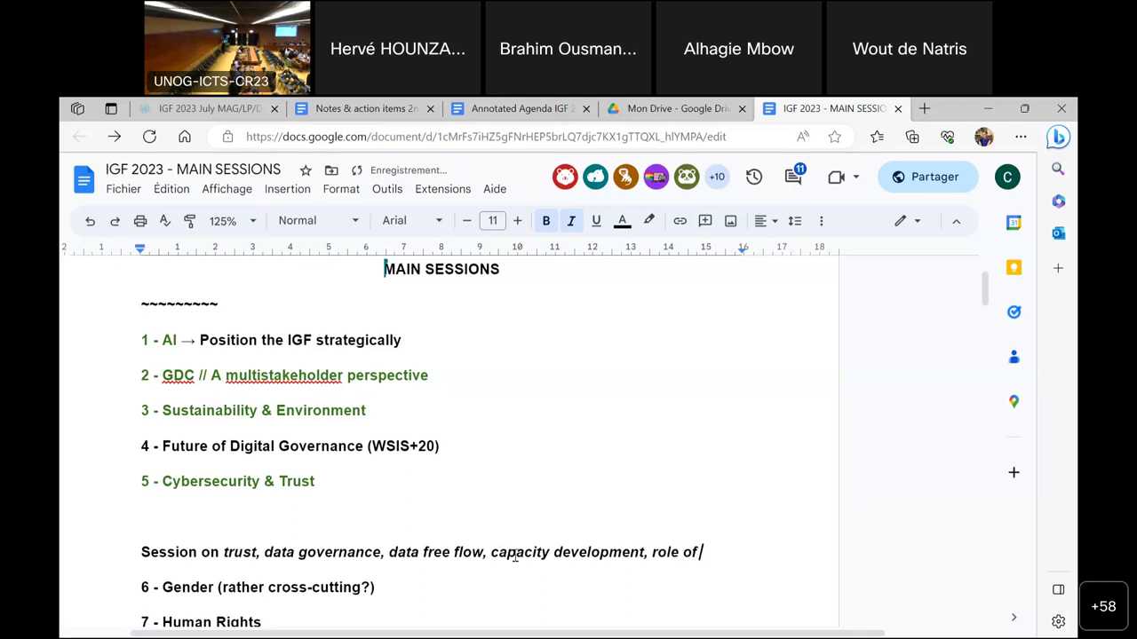
text( MSH)
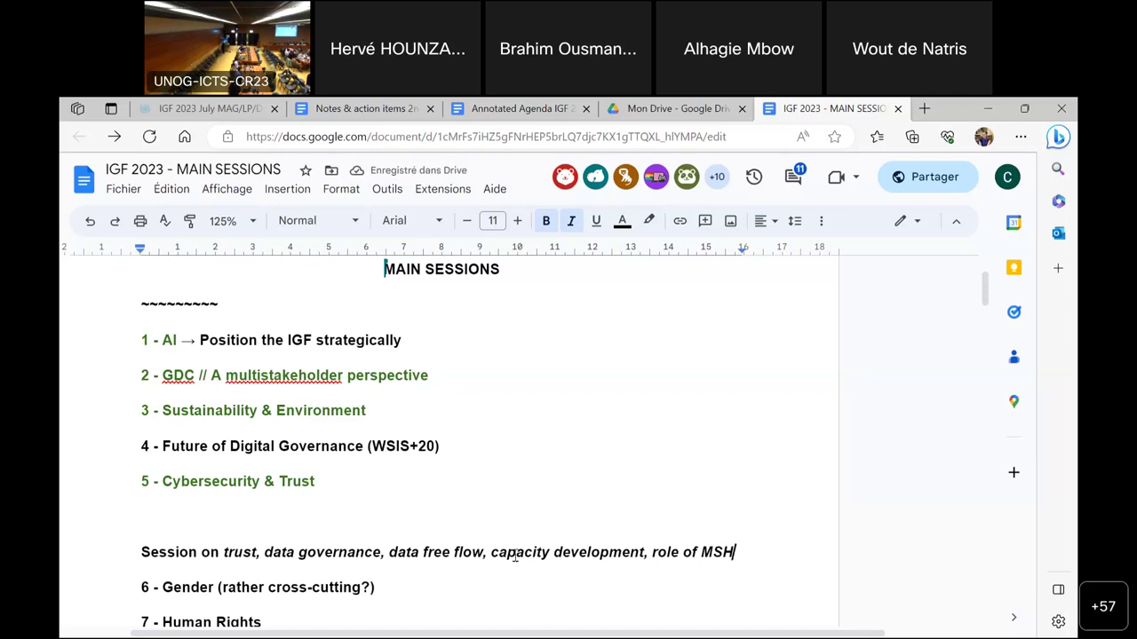
Step: Continue the session description with ", unique selling point of the IGF (Global, MSH approach...)"
text(, )
text(unique)
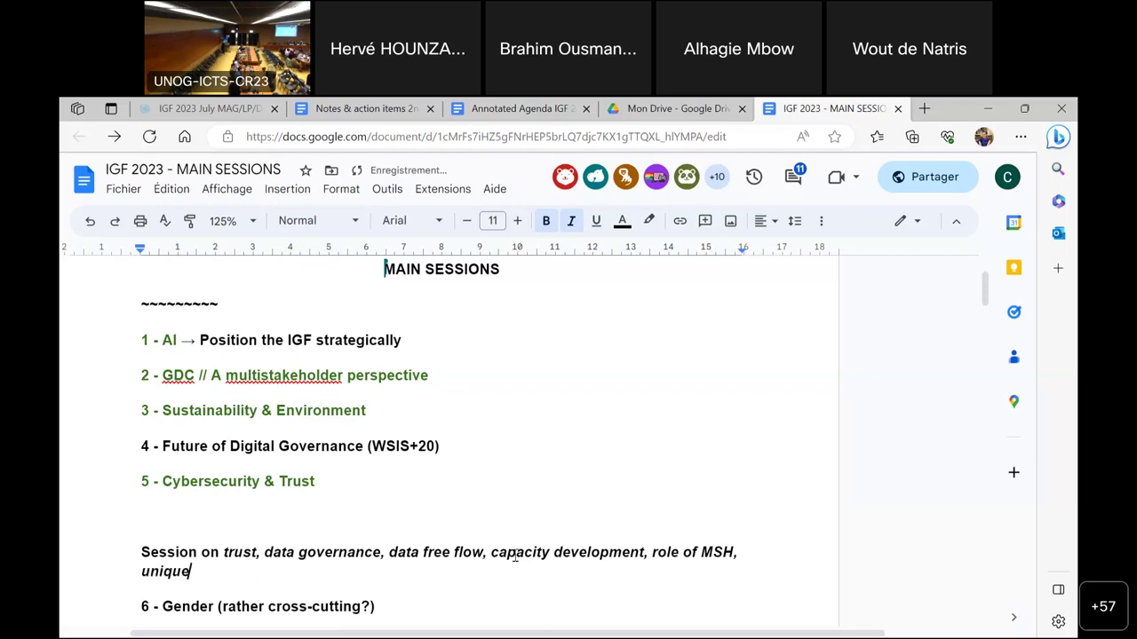
text( selling po)
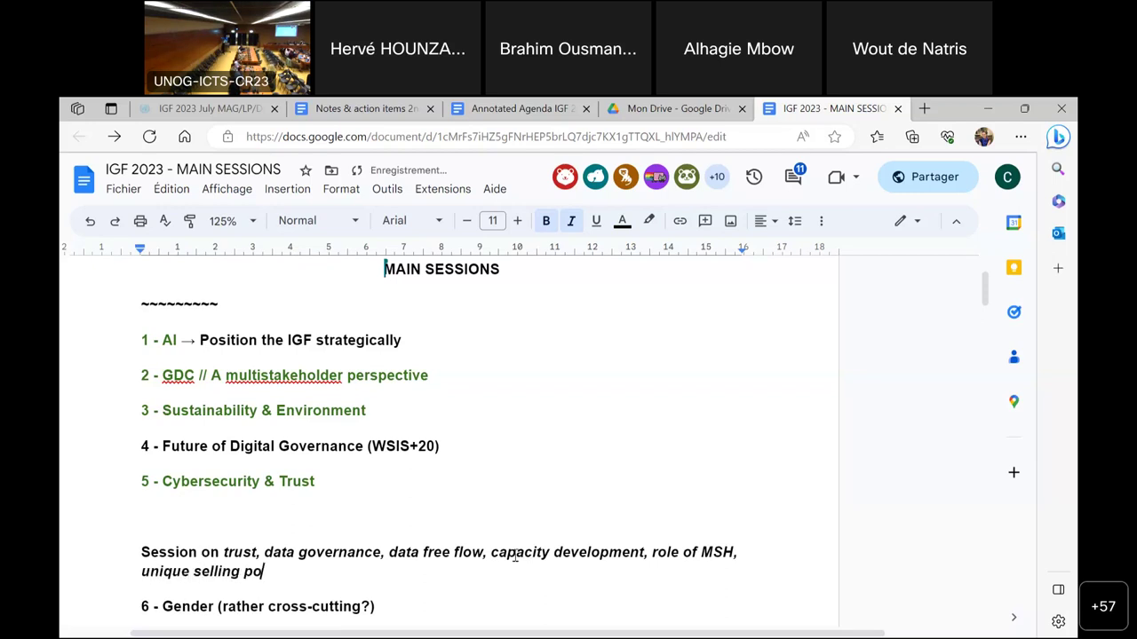
text(int of the IGF ()
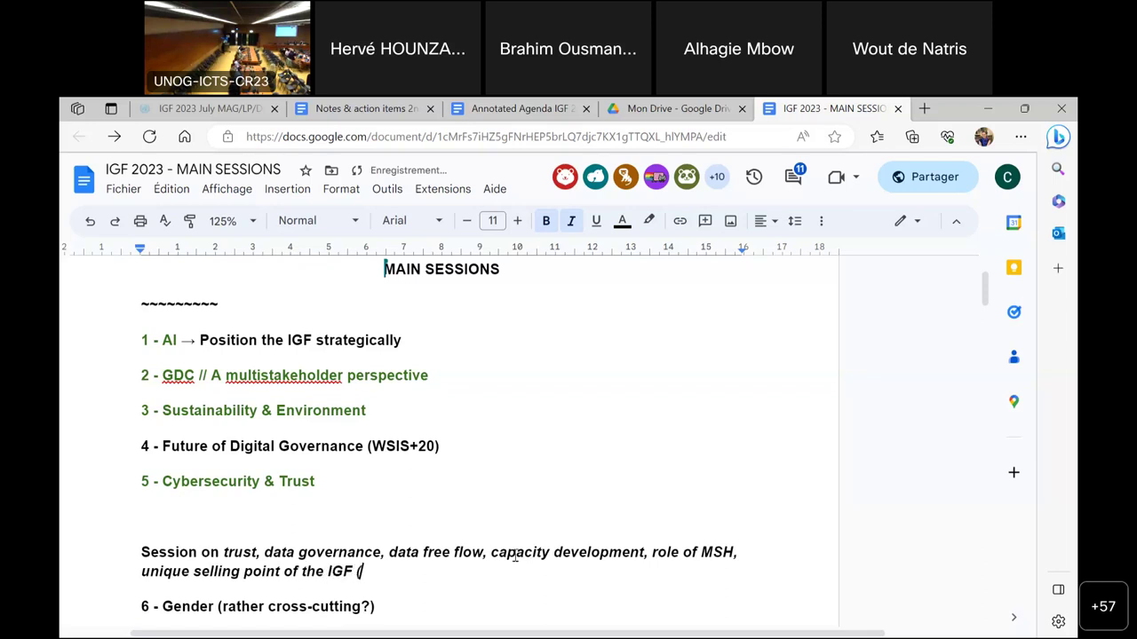
text(Global, MSH approach)
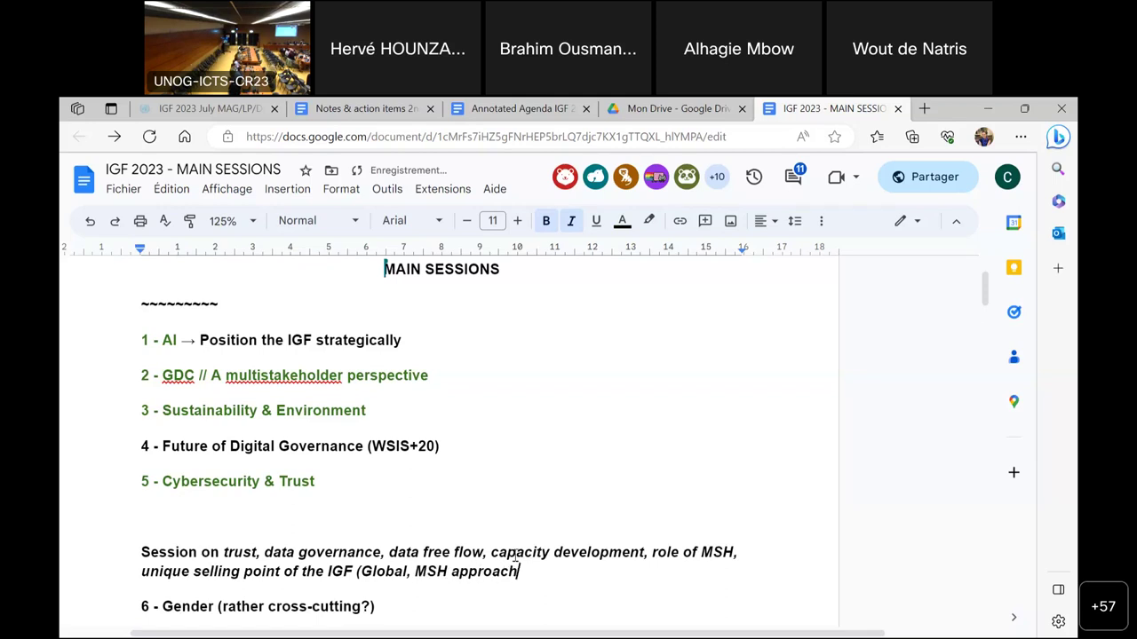
text())
key(Left)
text(...)
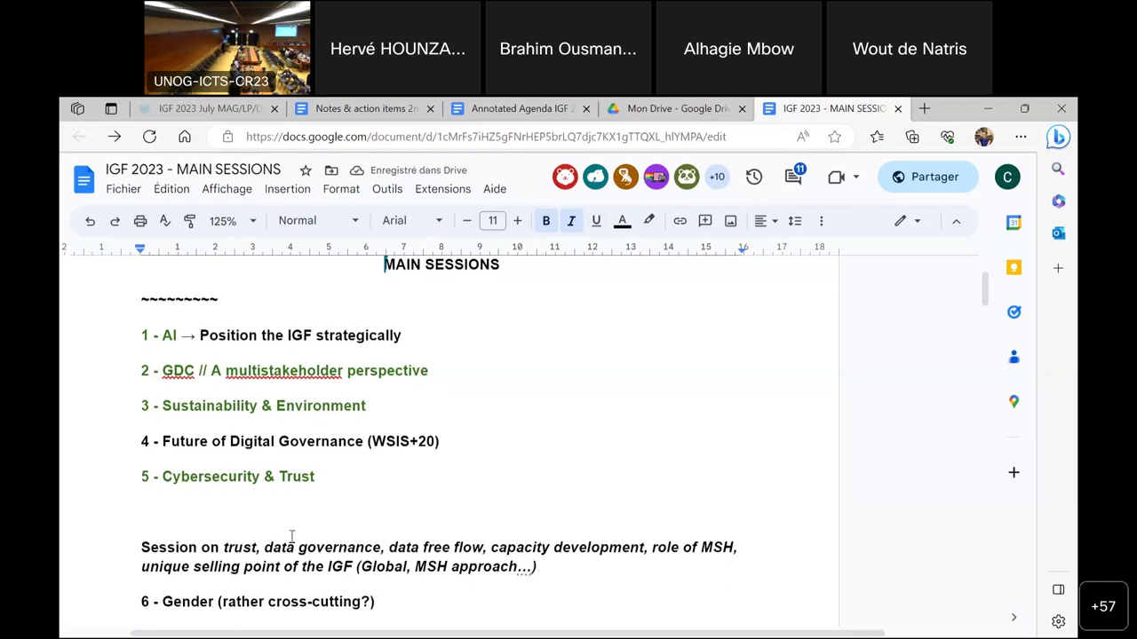
scroll(298, 537, down, 1)
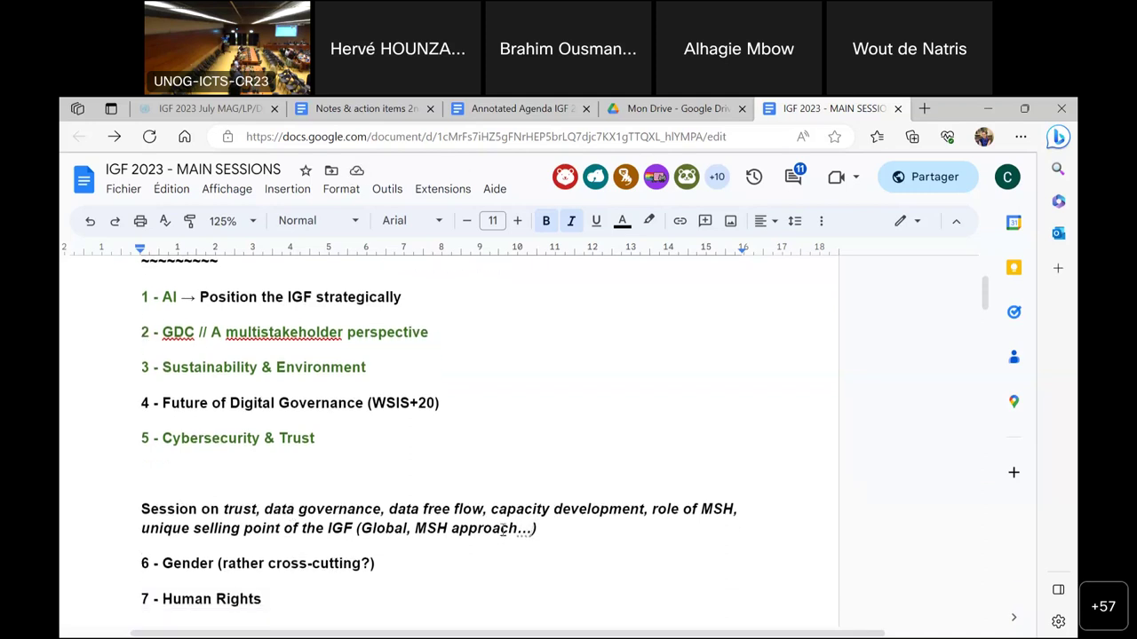
Step: Append ", opportunities around digital technologies" to the end of the session description
click(587, 523)
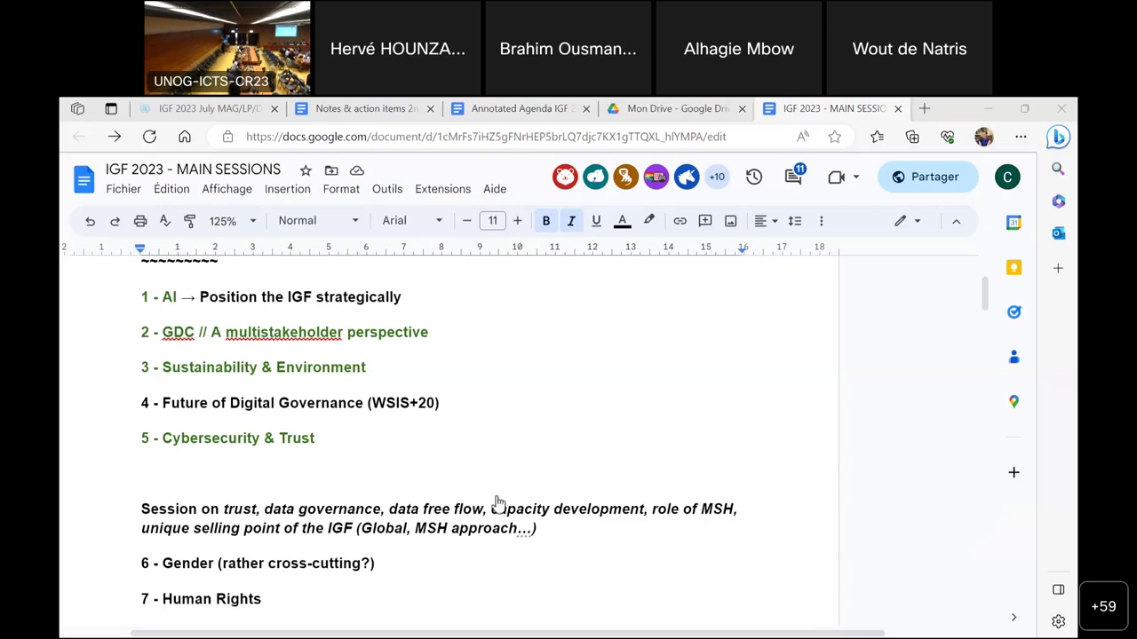
click(222, 510)
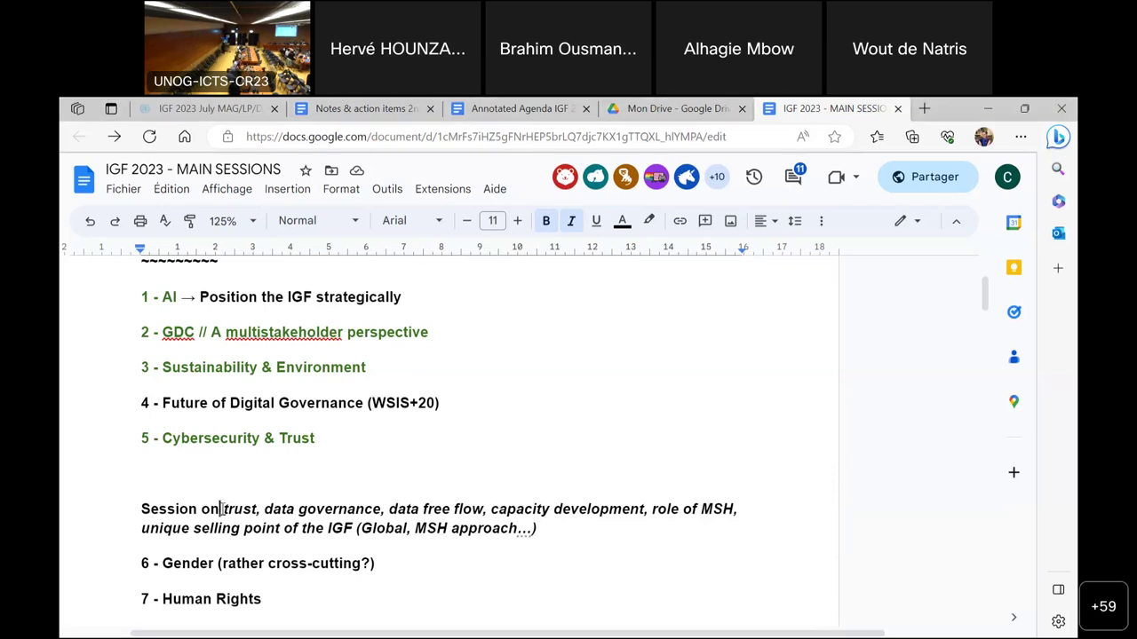
click(279, 472)
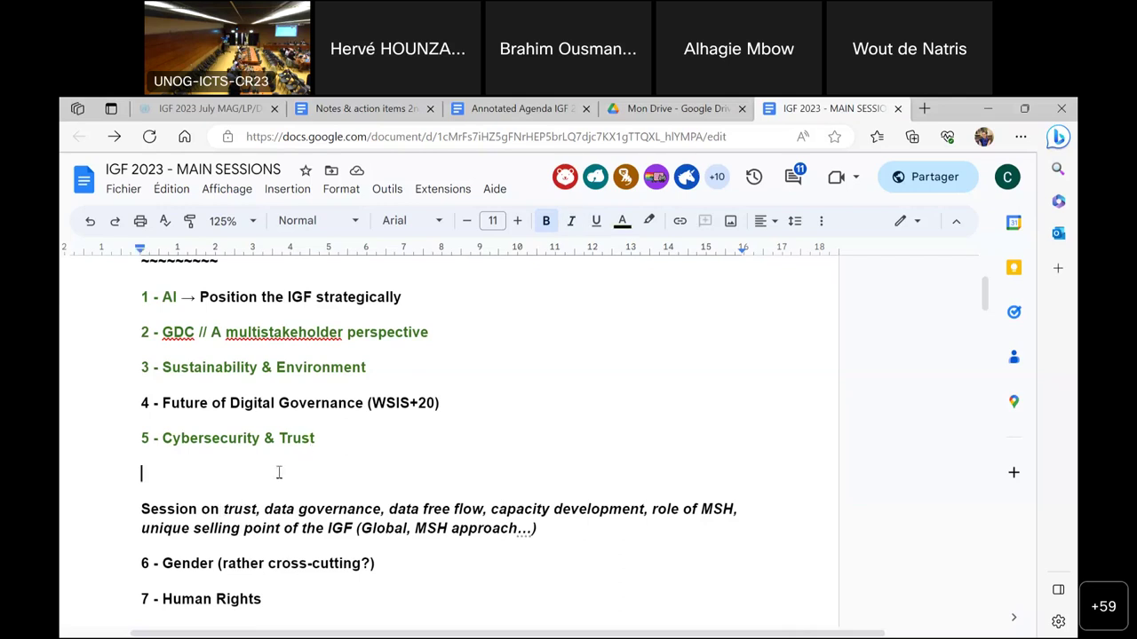
click(554, 531)
text(, oppe)
key(BackSpace)
key(BackSpace)
key(BackSpace)
text(pportu)
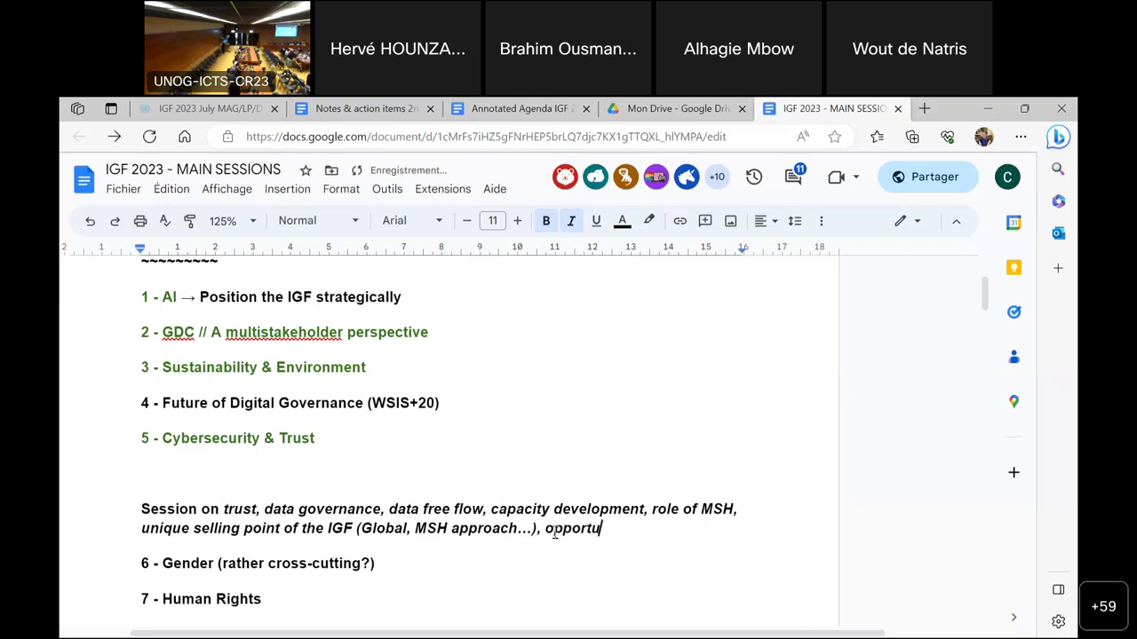
text(nities around d)
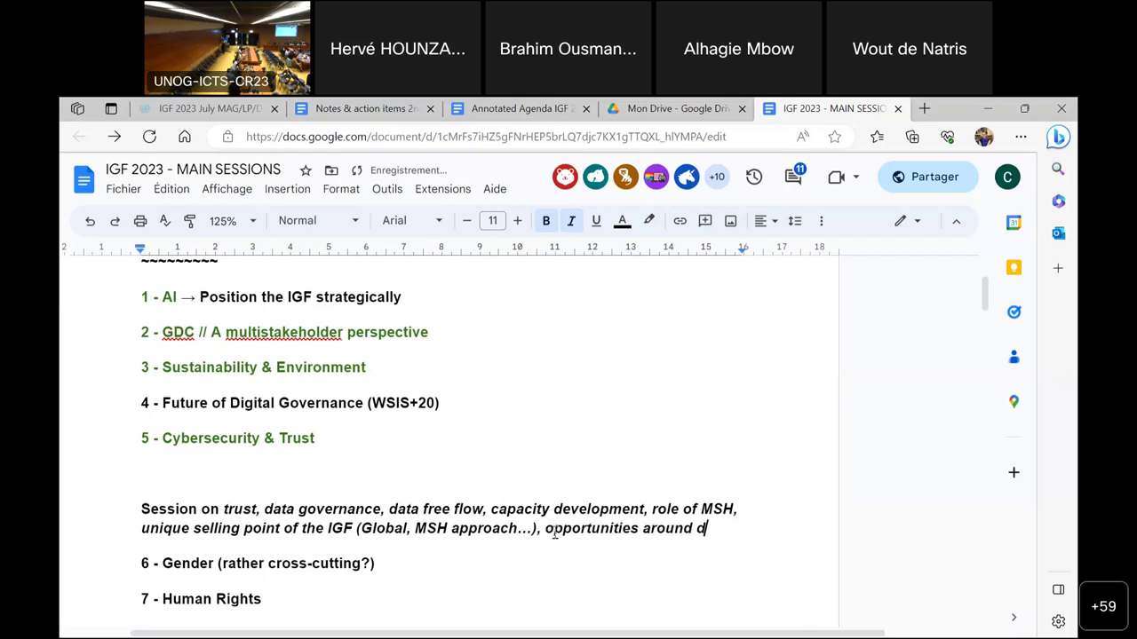
text(igital technologies)
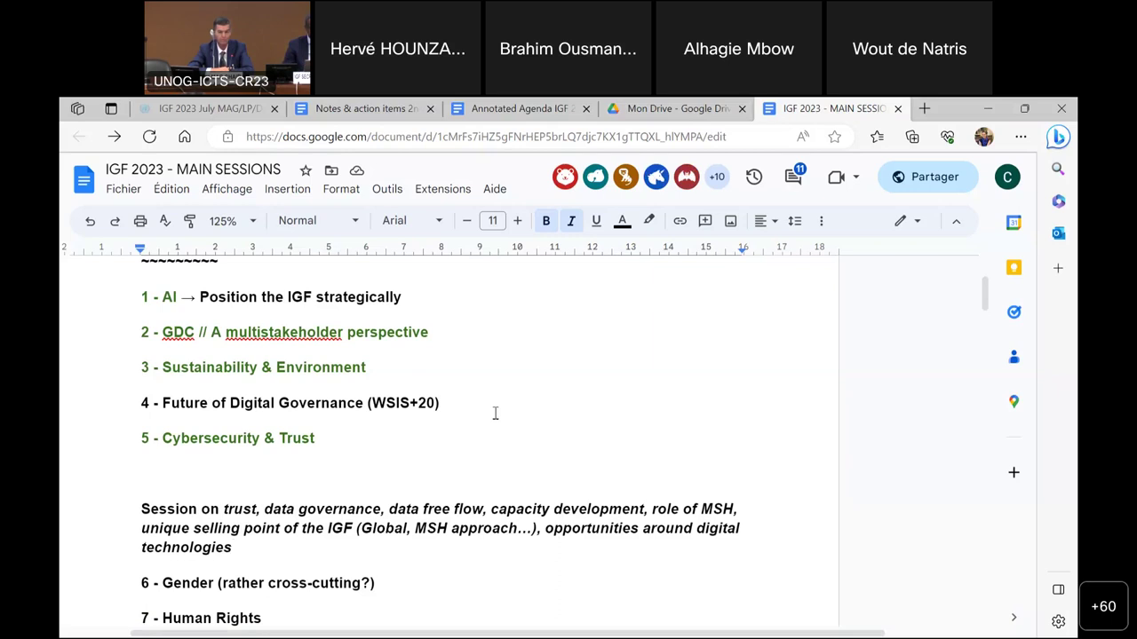
Step: Add a "Working Group:" line under the AI topic and delete "→ Position the IGF strategically" from the AI line
click(421, 300)
key(Return)
text(Working )
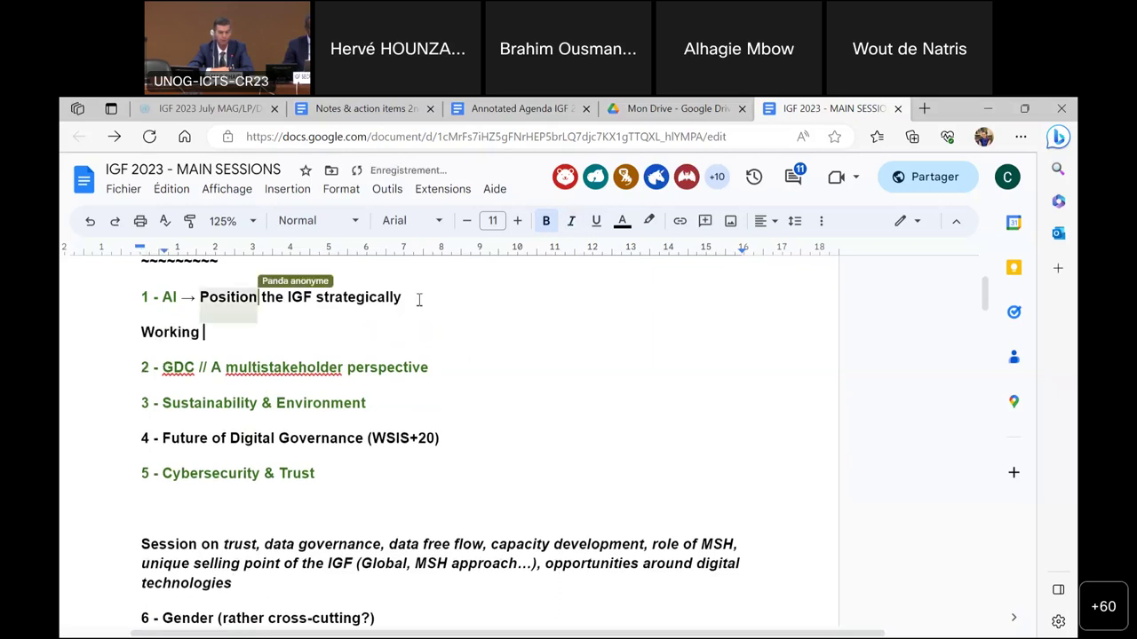
text(Group:)
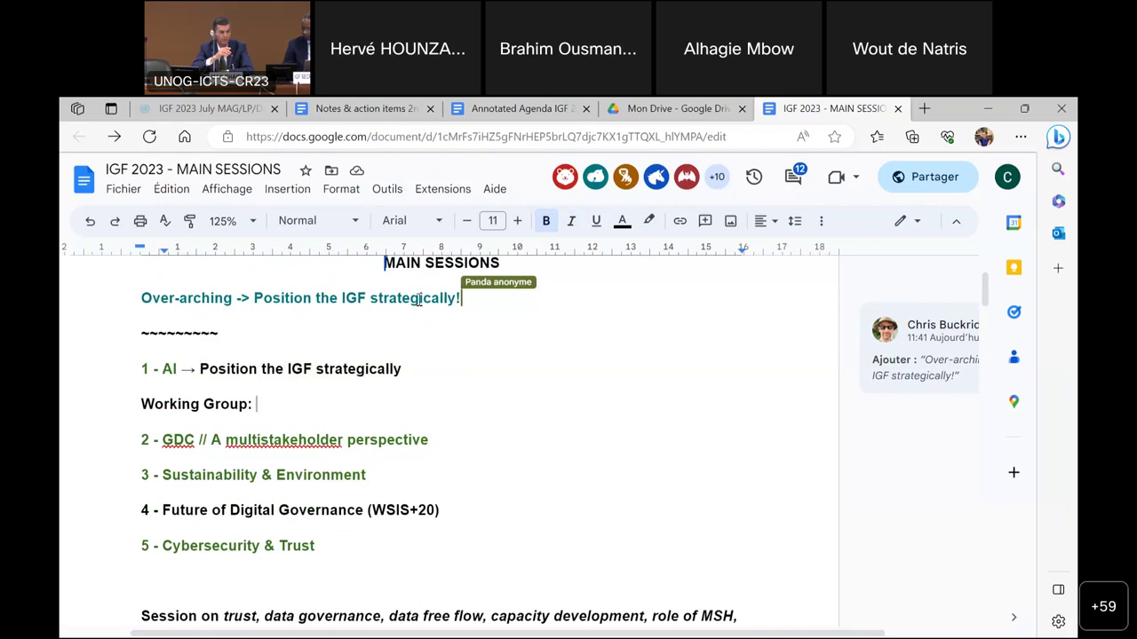
drag(405, 369, 181, 366)
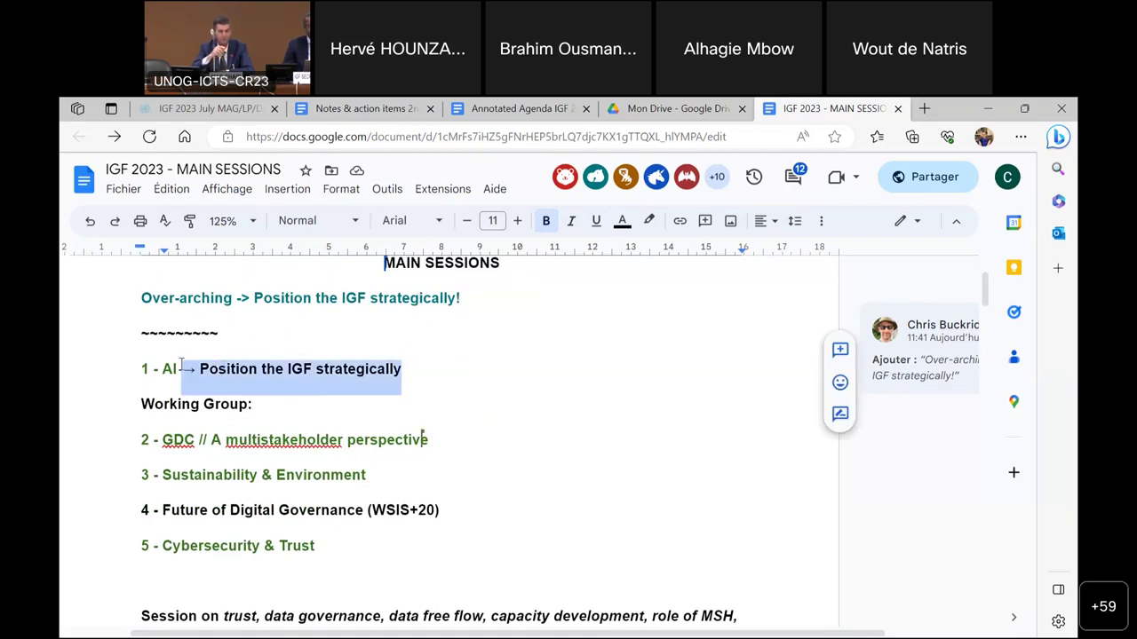
key(BackSpace)
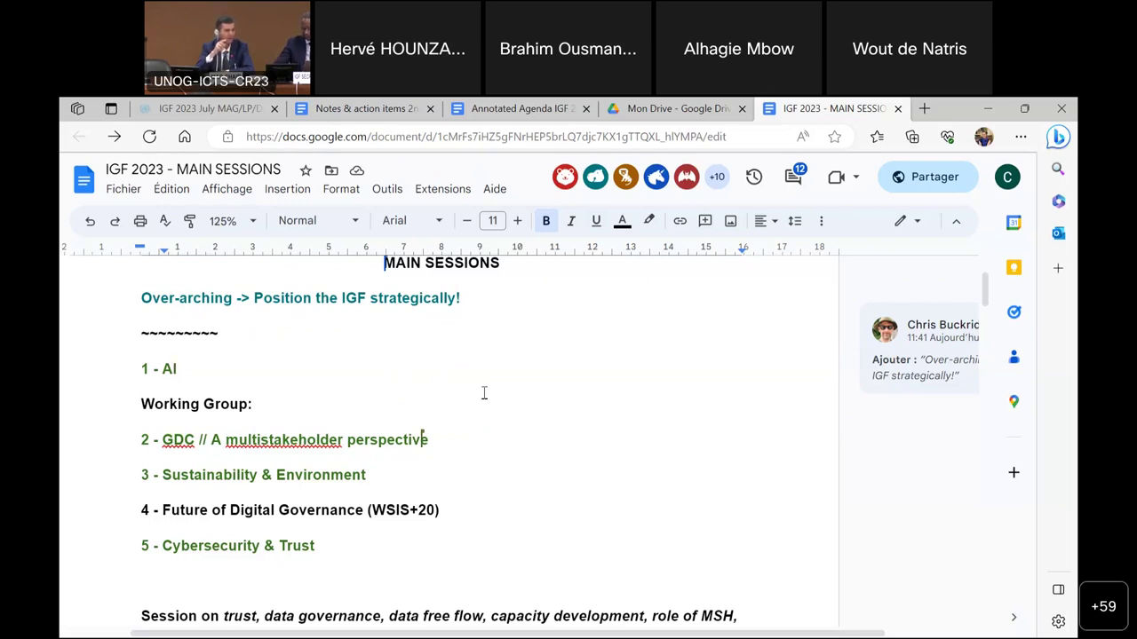
Step: Remove the empty line between Cybersecurity & Trust and the "Session on trust" description
click(286, 401)
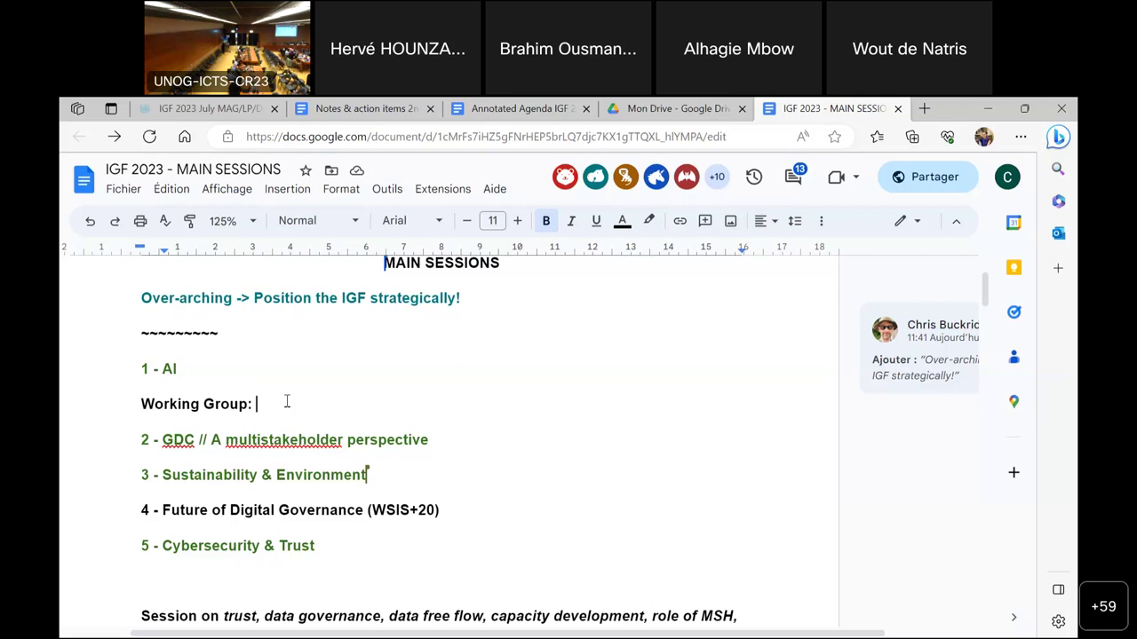
click(245, 583)
key(Delete)
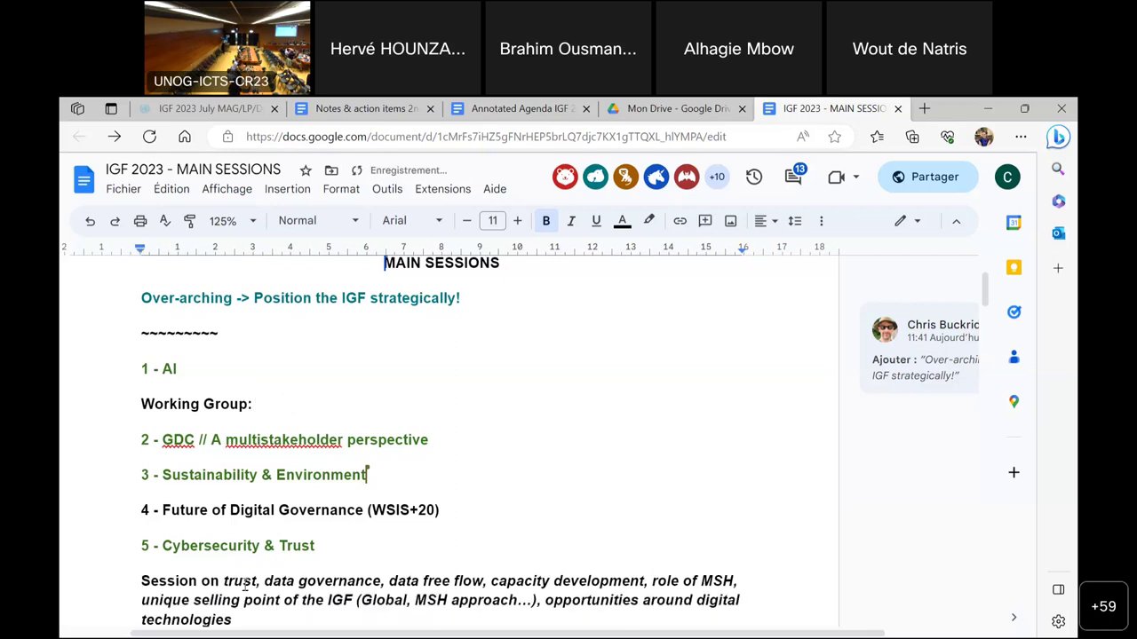
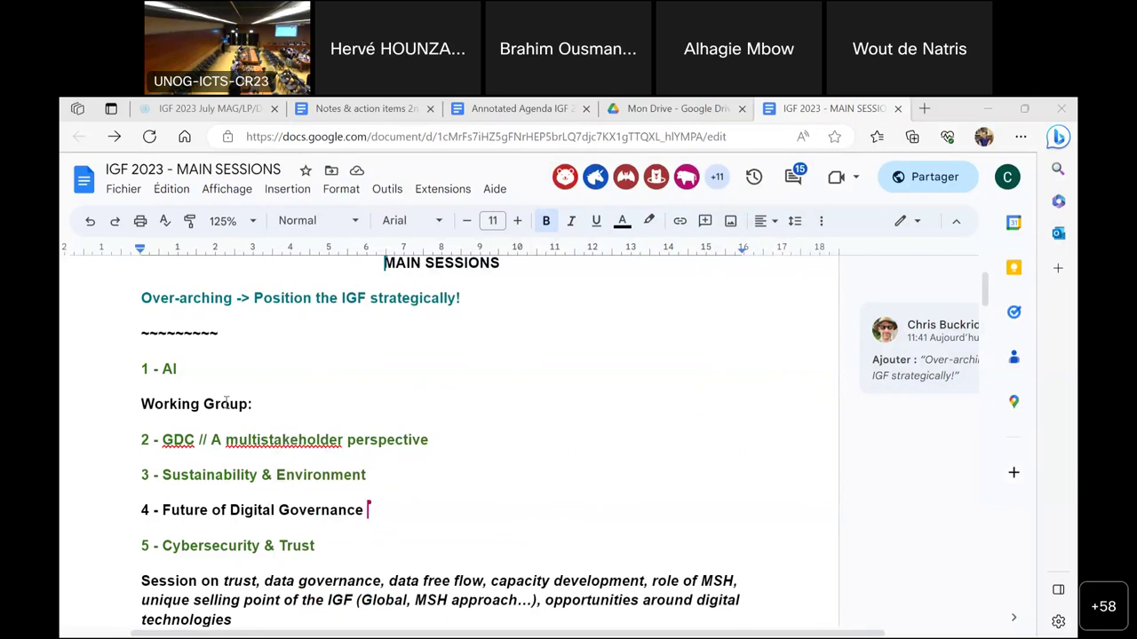
click(261, 405)
click(993, 113)
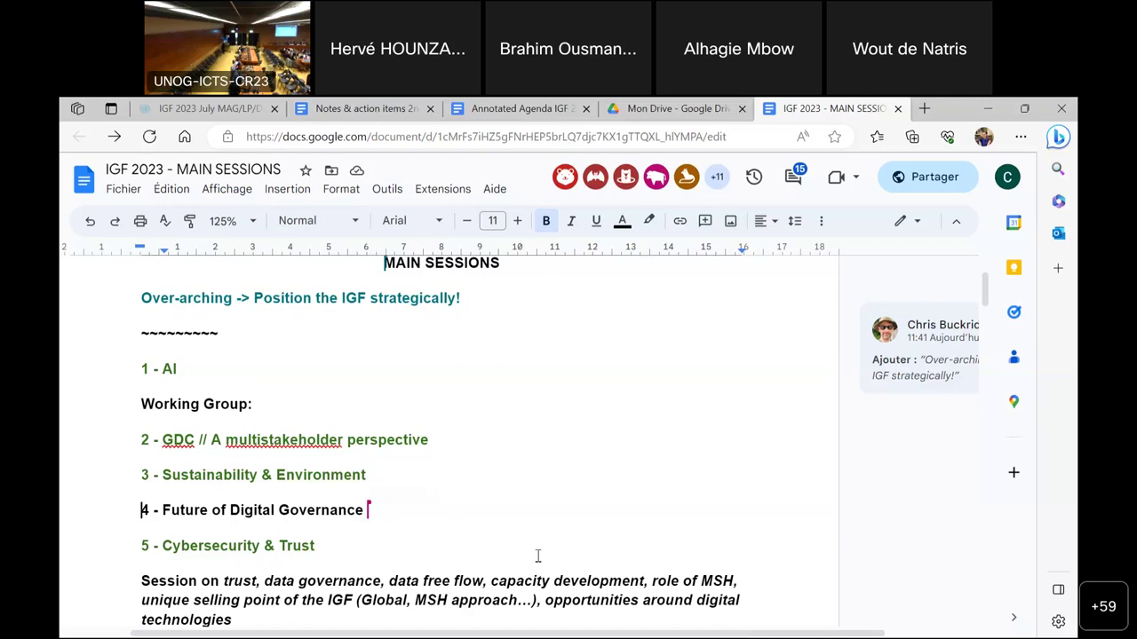
Step: Add a comma after "digital technologies" in the session description, try "pro" behind it and erase that fragment again
click(267, 617)
text(, )
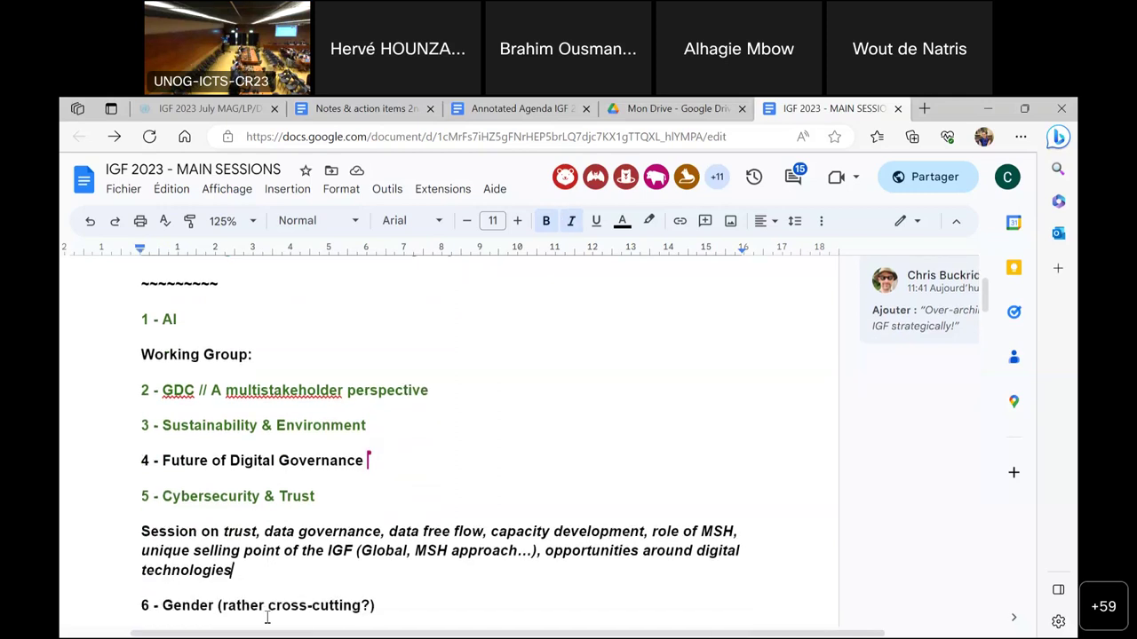
text(pro)
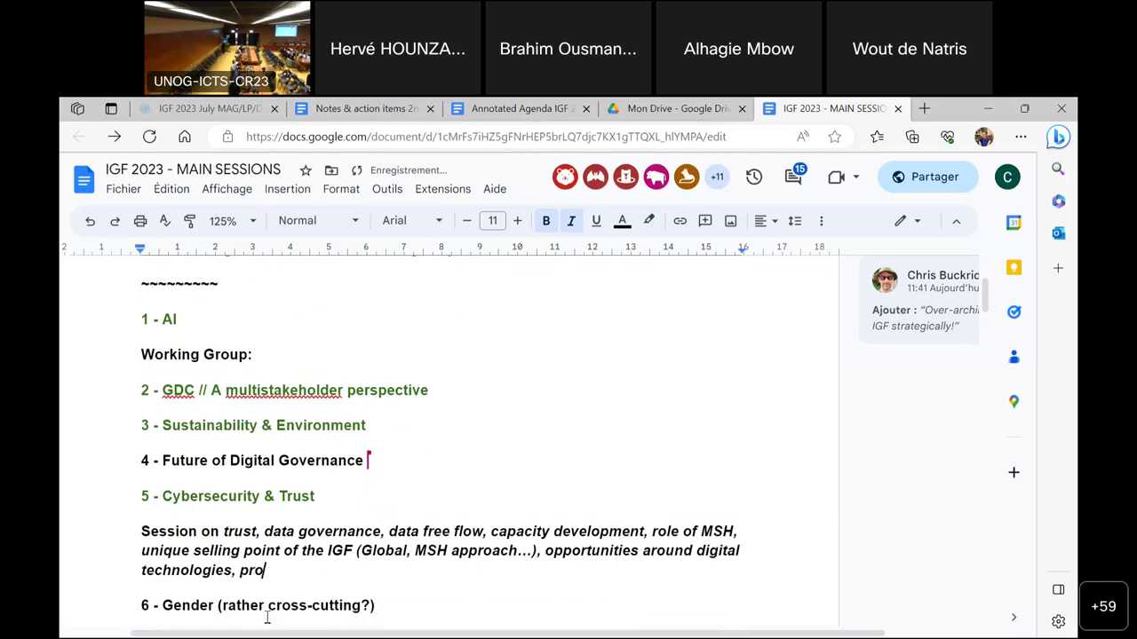
key(BackSpace)
key(BackSpace)
key(BackSpace)
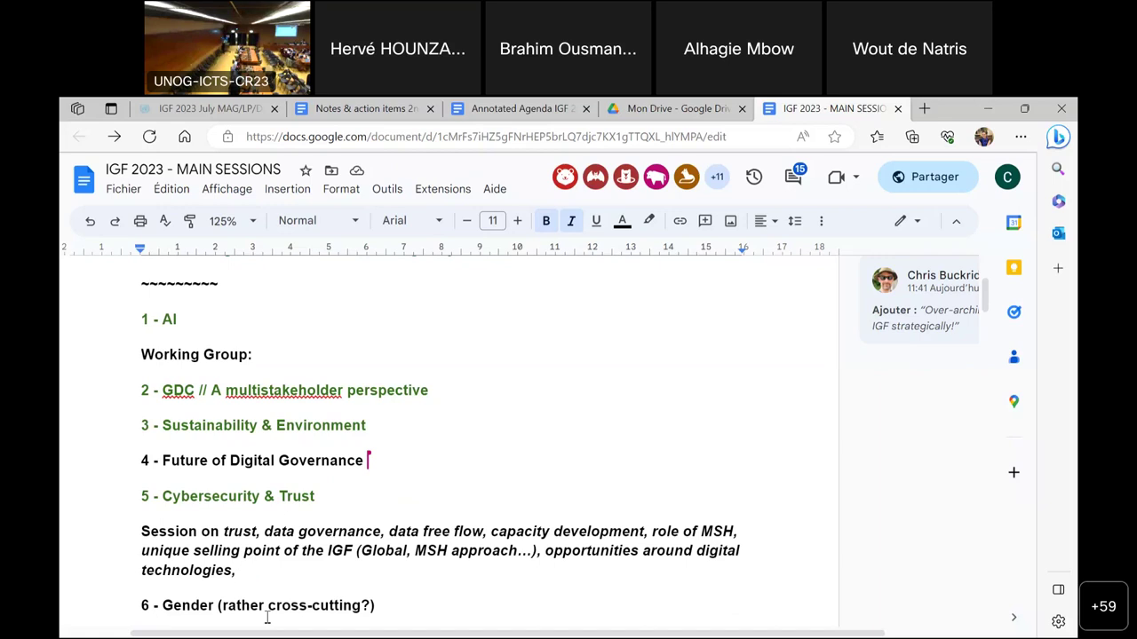
Step: Write "trust and safety online" after the session description, then move it to a new line between topic 5 and the description
text(trust and safety online)
key(ctrl+shift+Left)
key(ctrl+shift+Left)
key(ctrl+shift+Left)
key(ctrl+shift+Left)
key(ctrl+c)
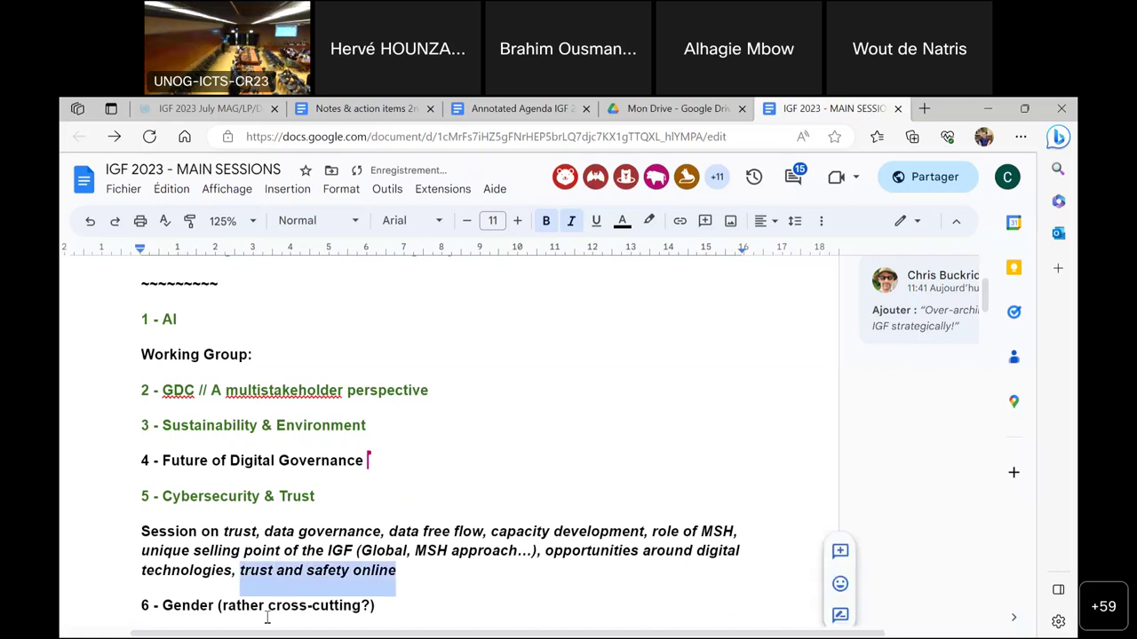
key(BackSpace)
click(135, 530)
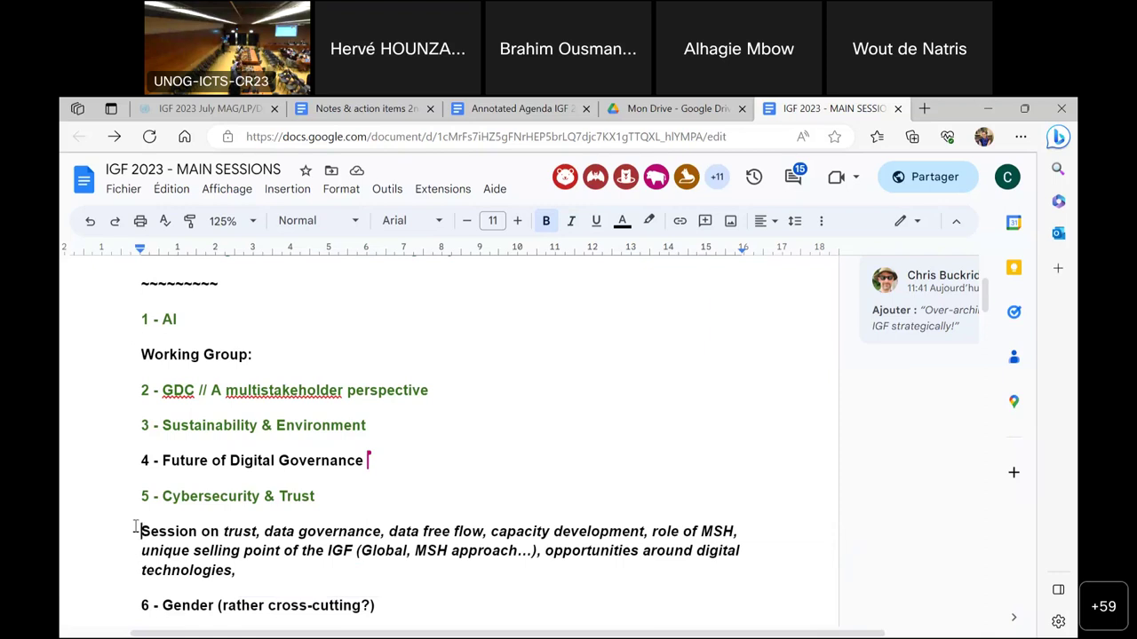
click(259, 497)
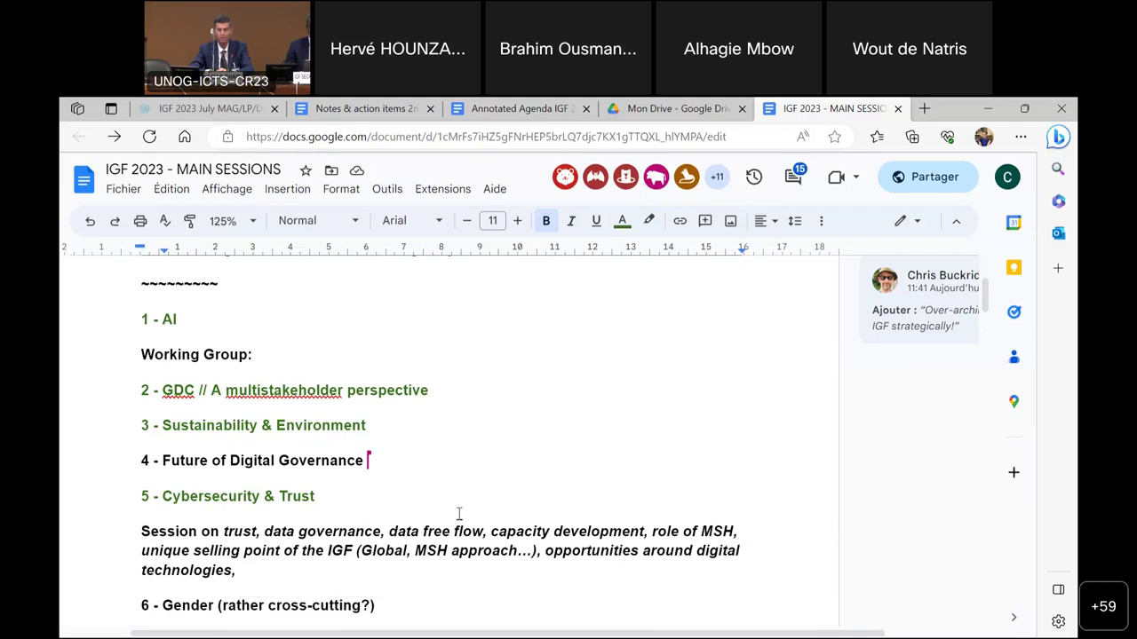
click(137, 531)
key(Return)
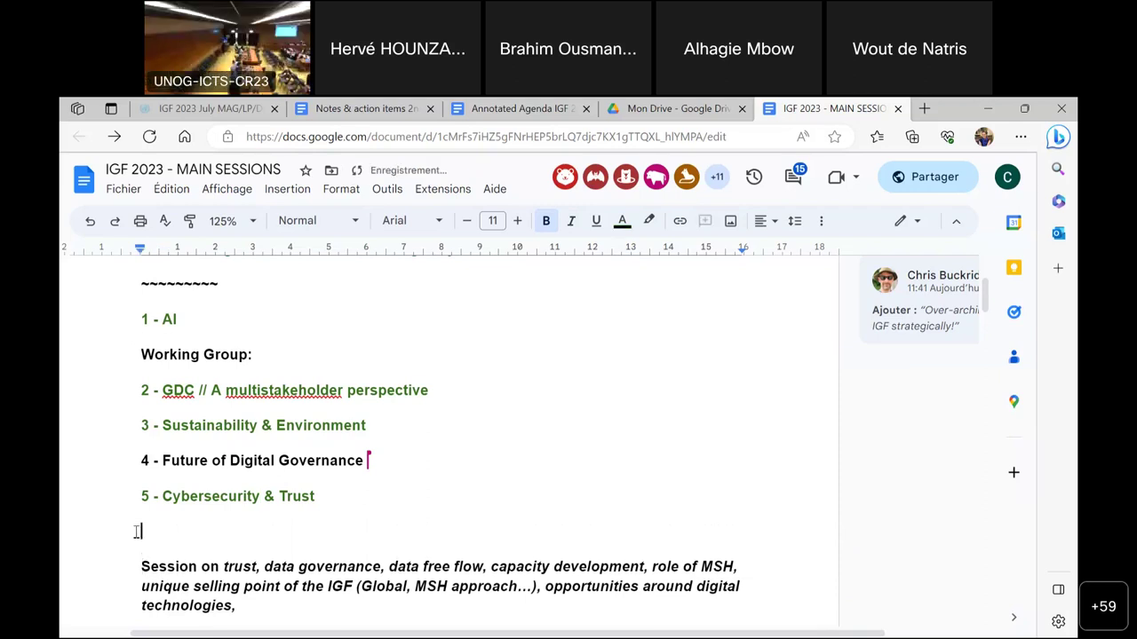
key(ctrl+v)
Step: Remove the trailing comma after "digital technologies" in the session description and capitalise "Trust" in the line above it
click(263, 607)
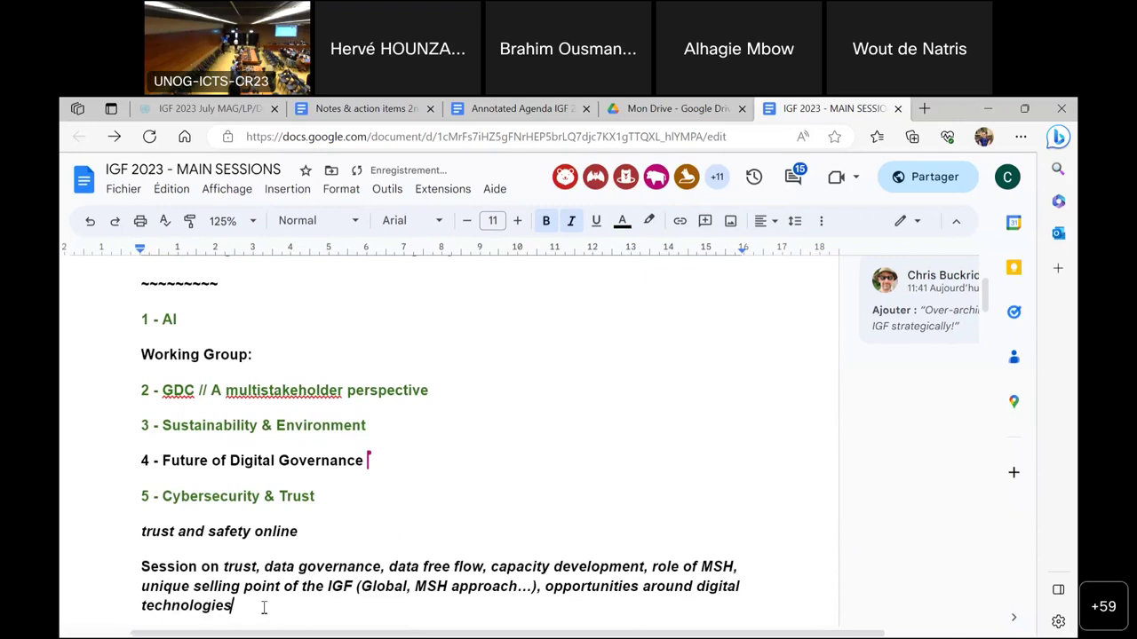
click(143, 531)
key(Delete)
text(T)
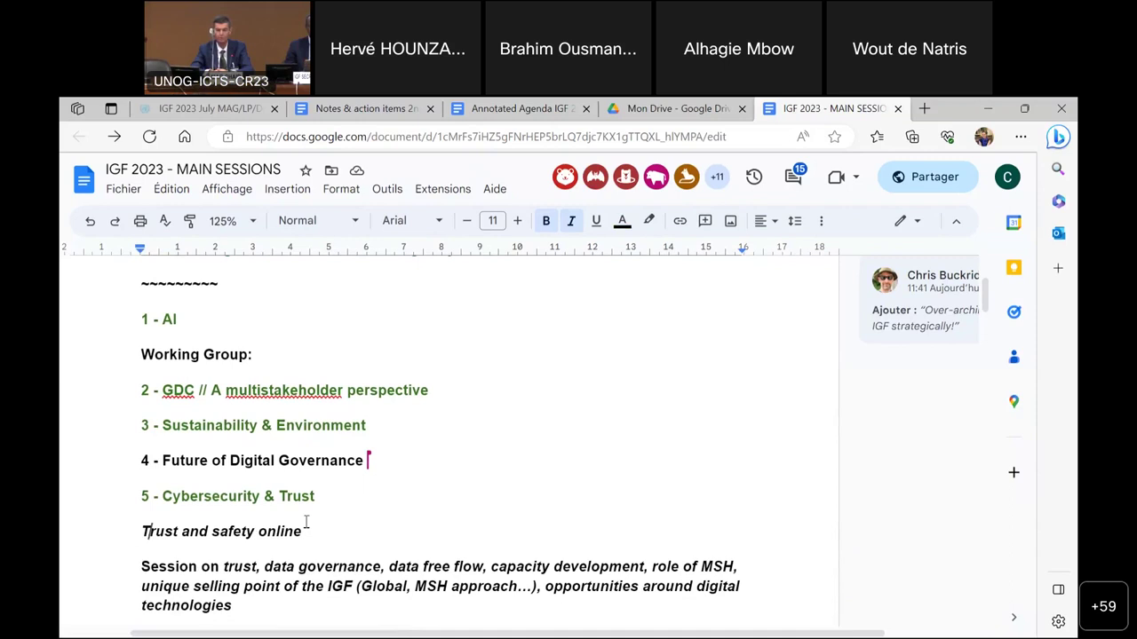
Step: Retitle topic 5 as "Cybersecurity, Trust & safety online"
click(260, 496)
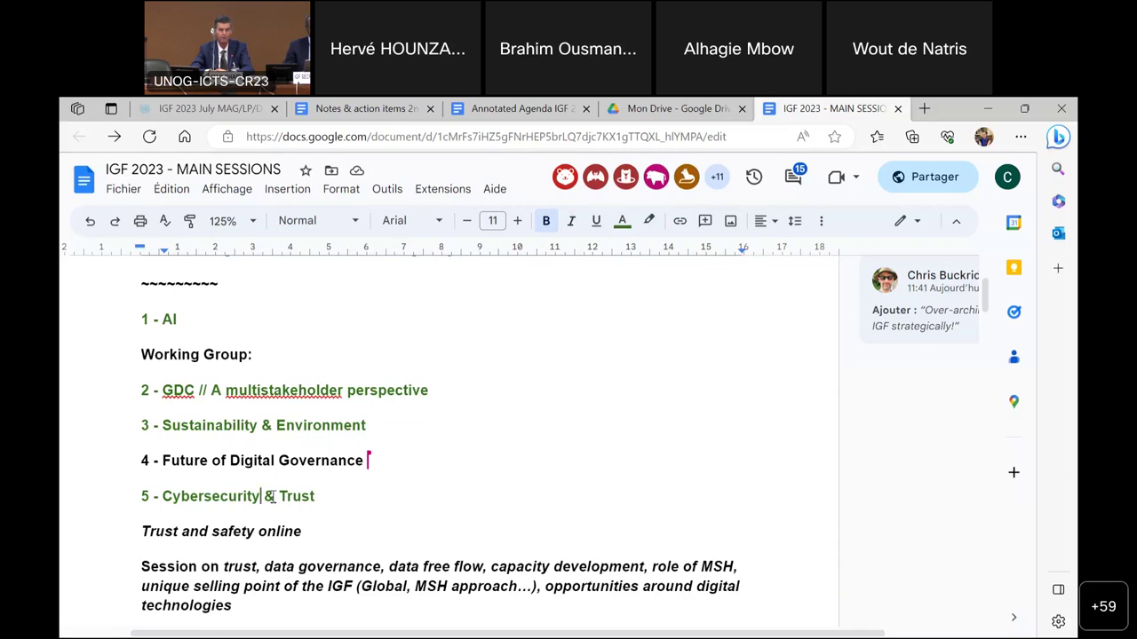
key(Delete)
key(Delete)
text(,)
click(314, 499)
text(& safety online)
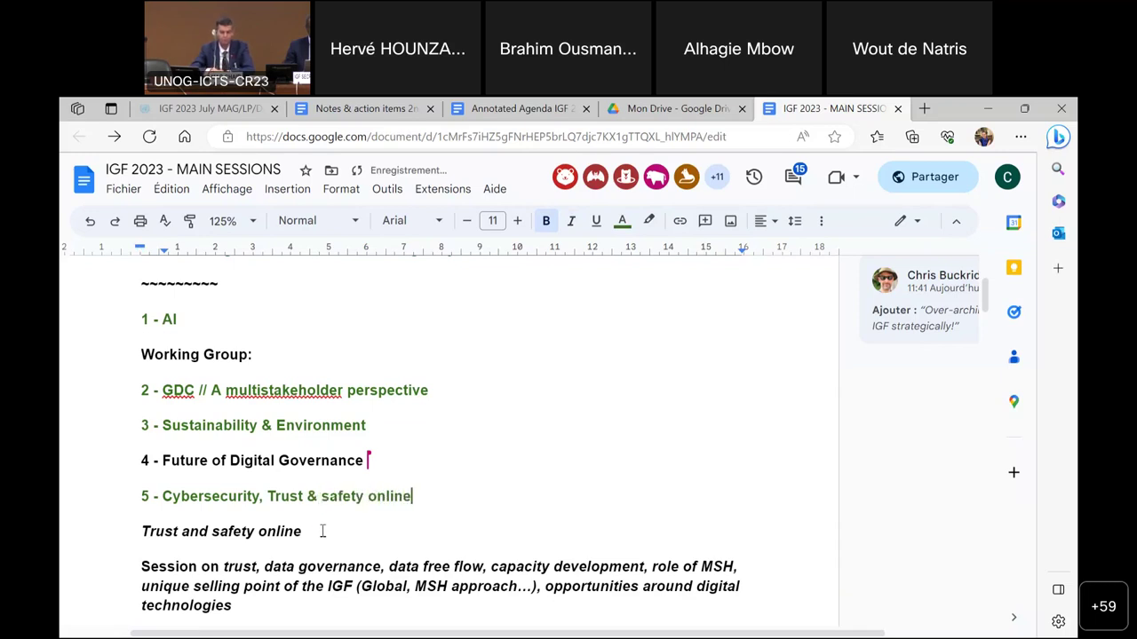
Step: Delete the separate "Trust and safety online" line above the session description, including its empty paragraph
drag(323, 532, 134, 534)
key(BackSpace)
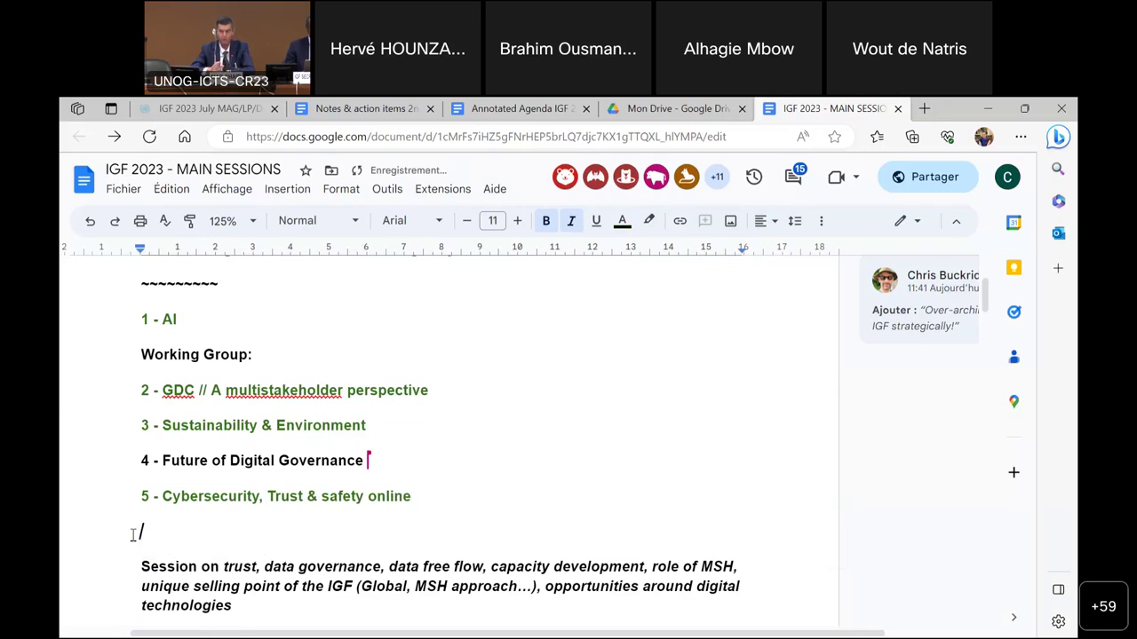
key(BackSpace)
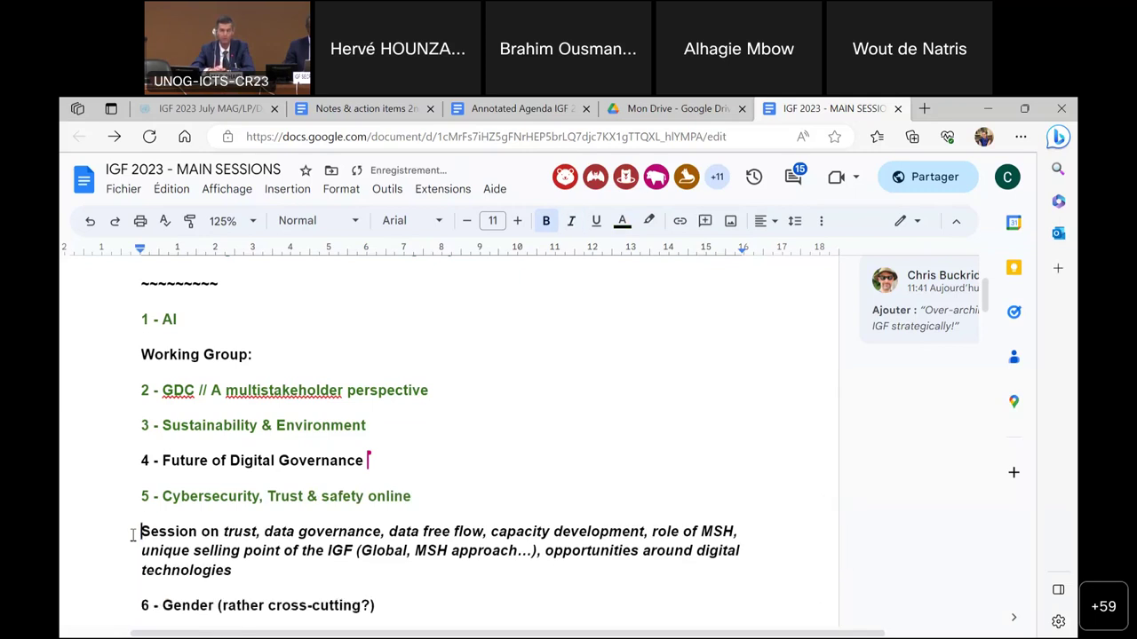
Step: Change "Trust" to lowercase "trust" in the title of topic 5
click(275, 495)
key(BackSpace)
text(t)
click(436, 498)
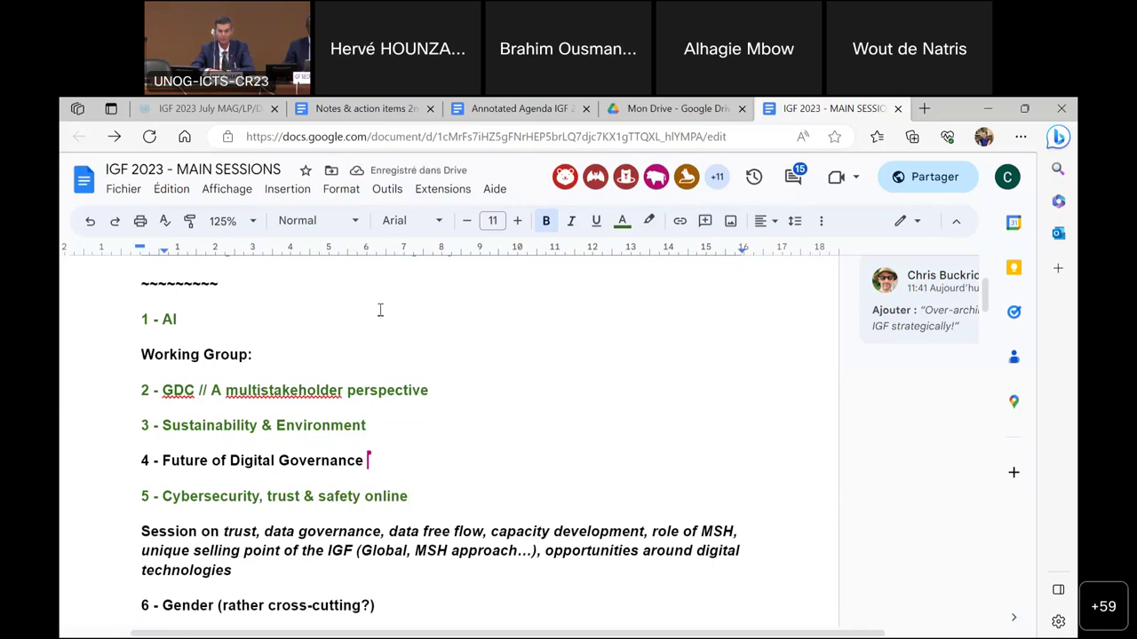
Step: Enter the first member's name on the "Working Group:" line under the AI topic
click(258, 354)
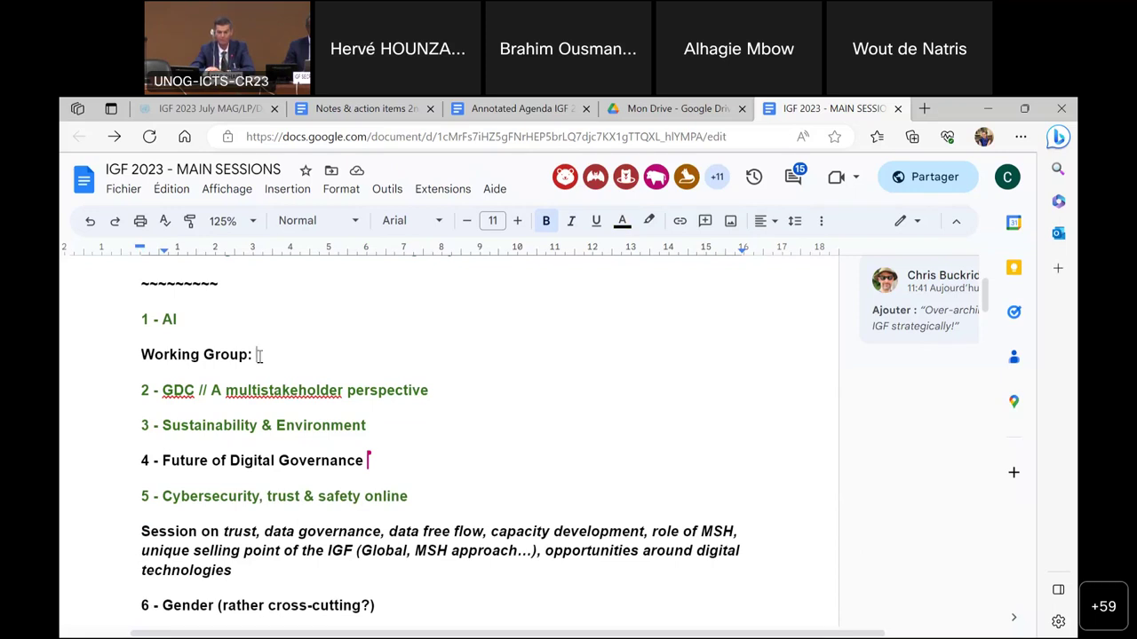
text(Sooki)
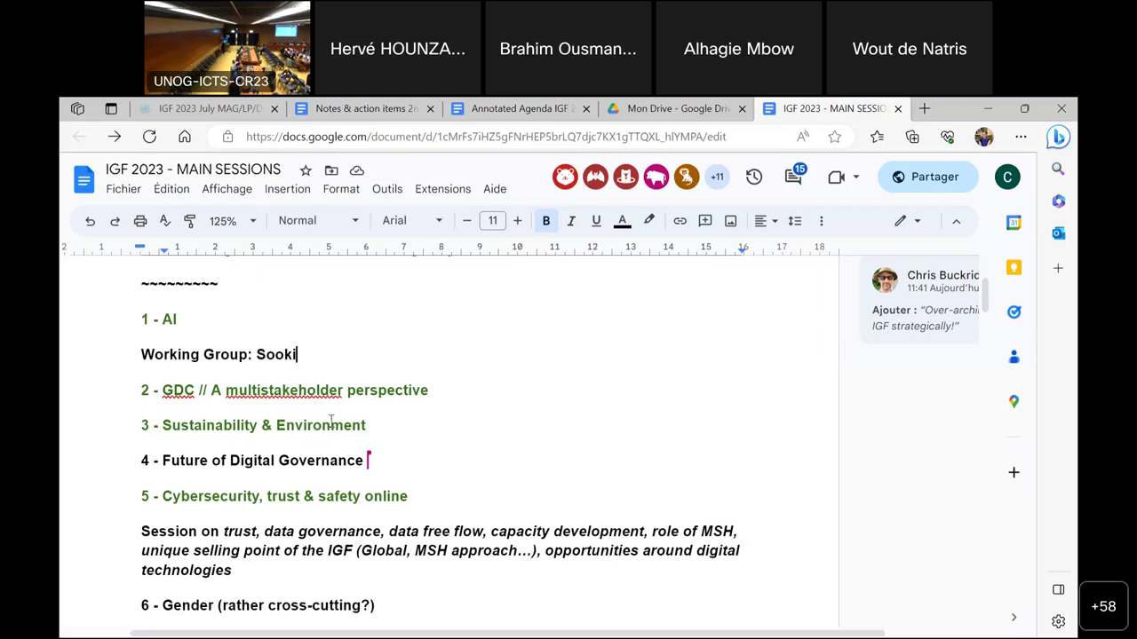
Step: Colour the "4 - Future of Digital Governance" line dark green like the other agreed topics
drag(366, 460, 132, 459)
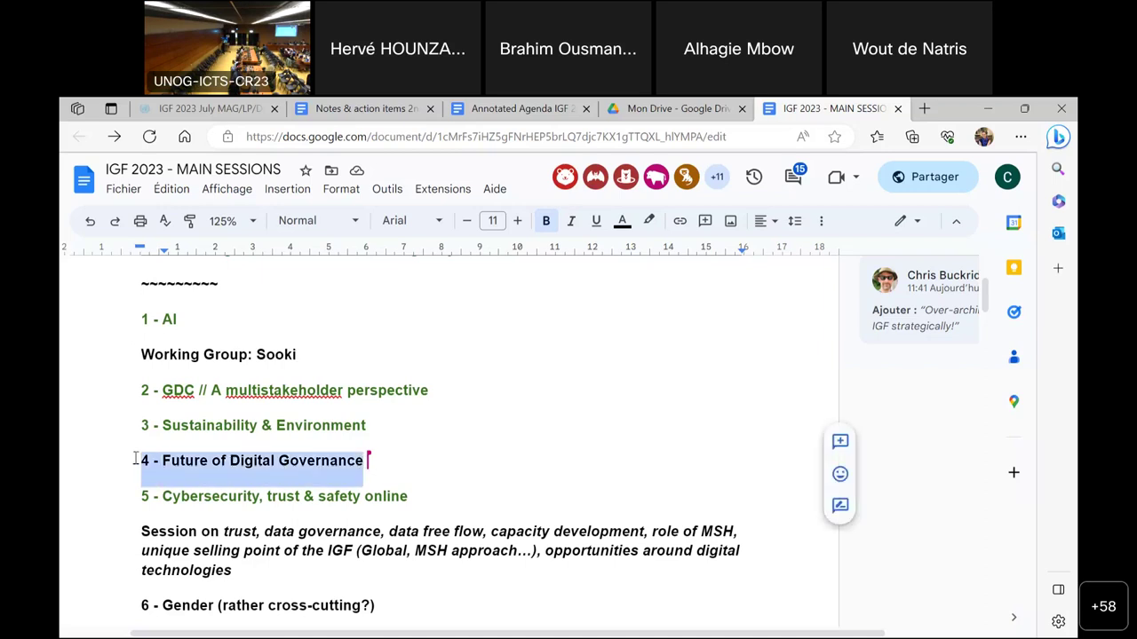
click(622, 220)
click(696, 355)
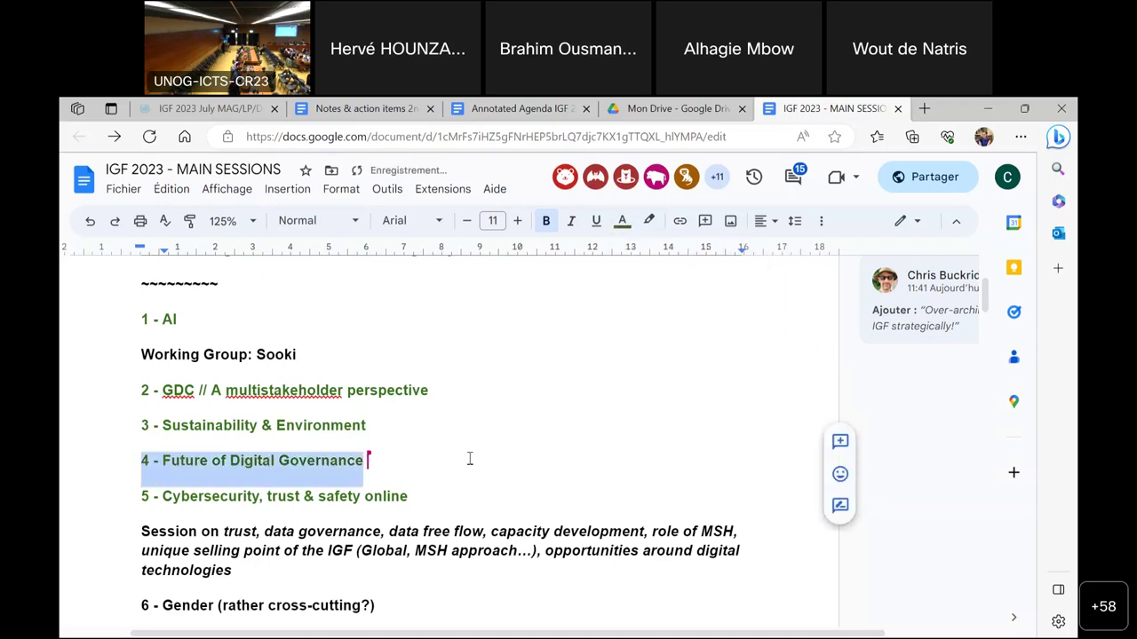
Step: Add a "~~~~~~~~~~" separator line below the numbered topics
scroll(449, 461, down, 2)
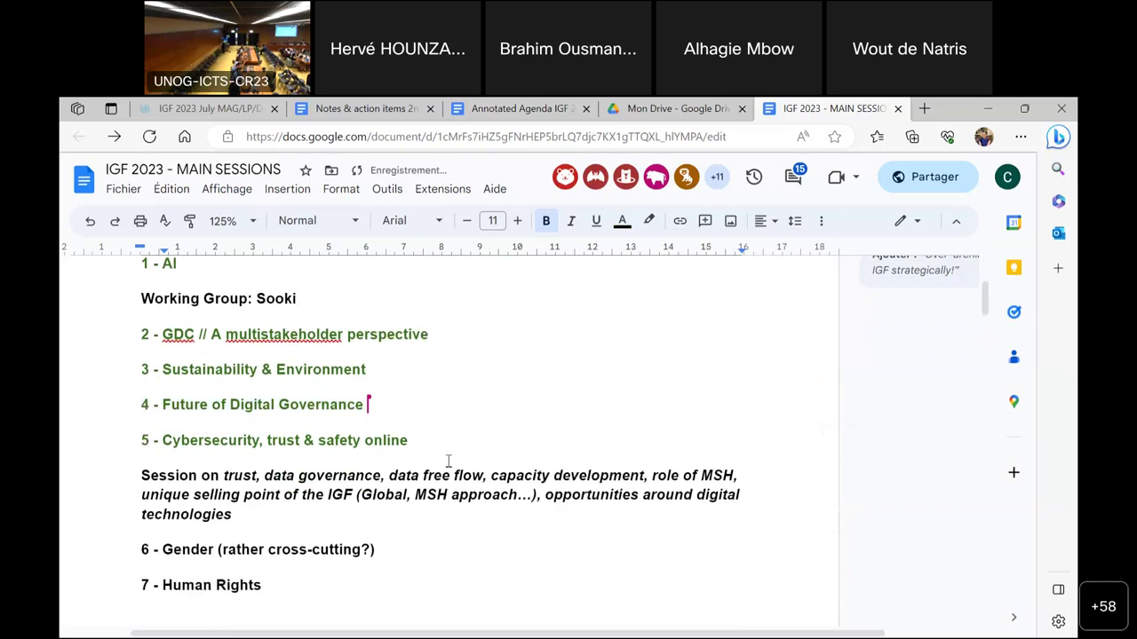
scroll(327, 538, up, 1)
click(236, 591)
text(~~~~~~~~~~)
scroll(238, 591, up, 1)
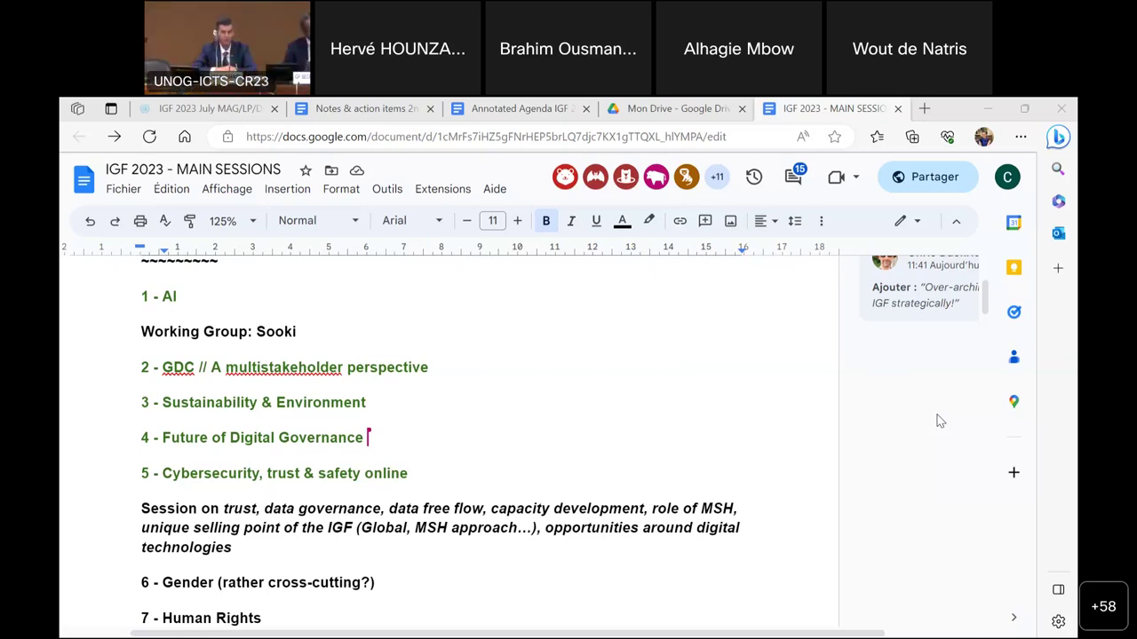
Step: Switch to the draft plenary hall schedule in Excel, enlarge it to 160% and examine High Level Leaders Sessions II and III on Day 0
click(940, 421)
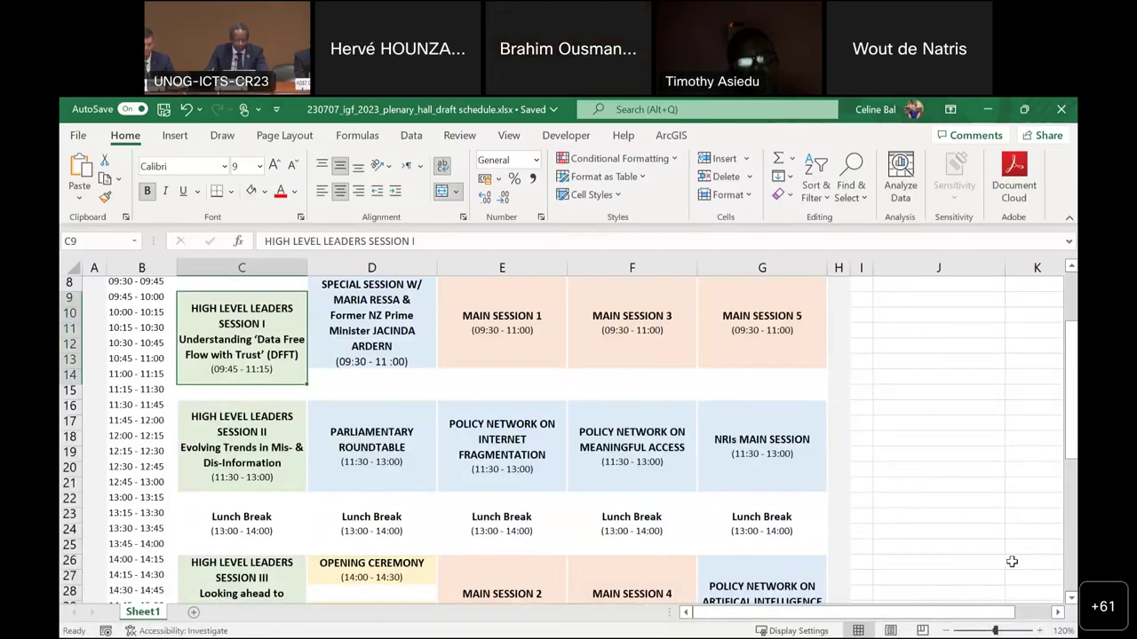
click(1038, 631)
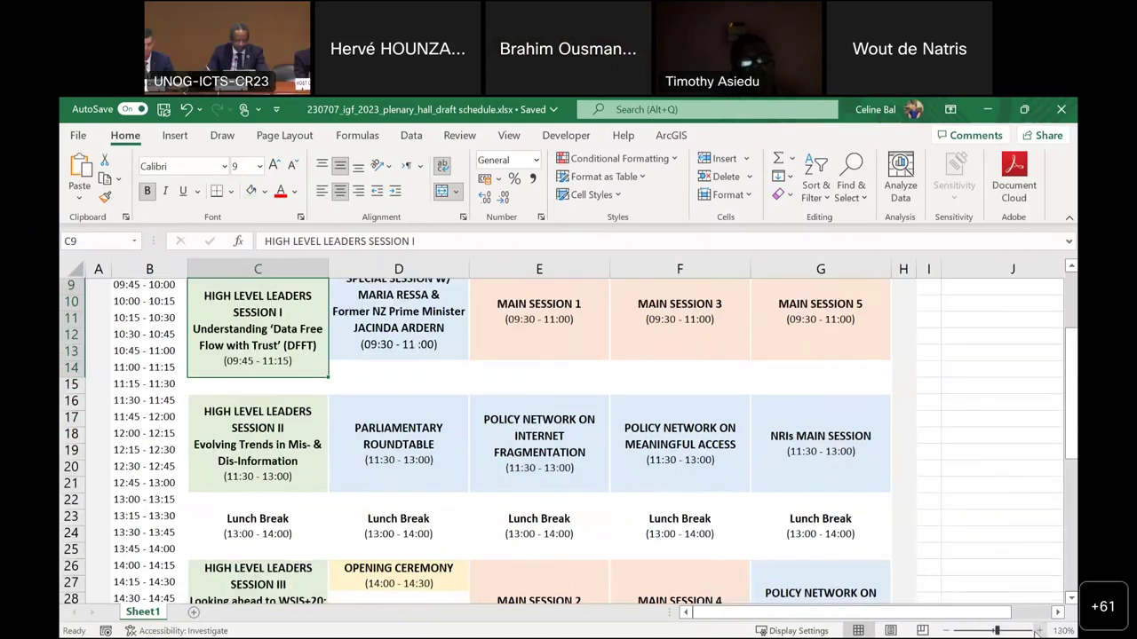
click(1038, 630)
click(1038, 630)
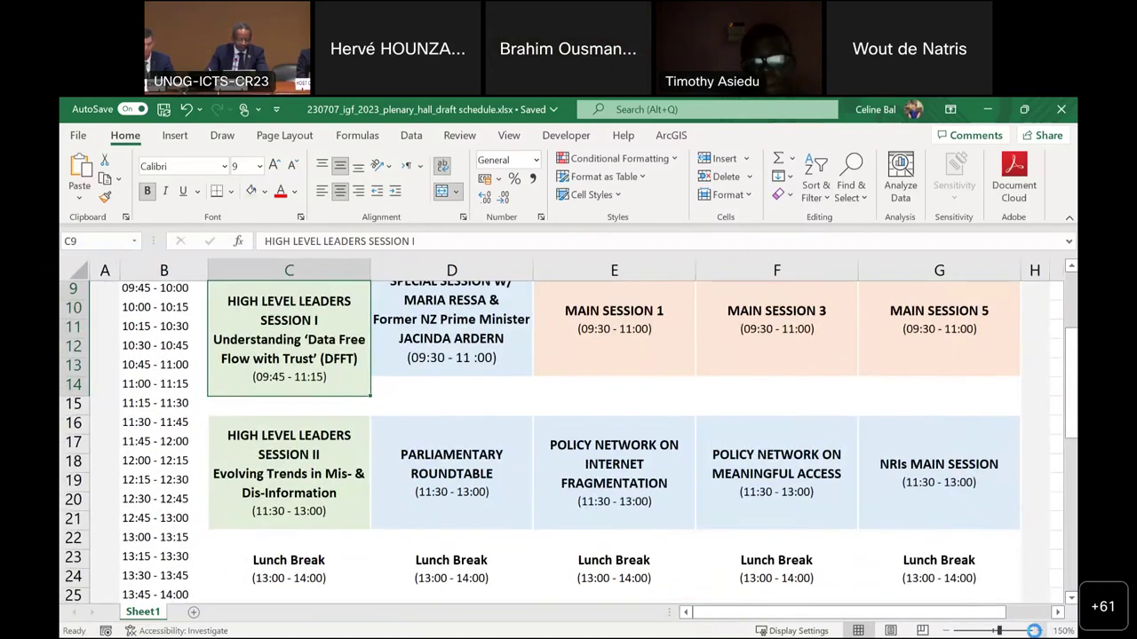
click(1038, 630)
click(329, 469)
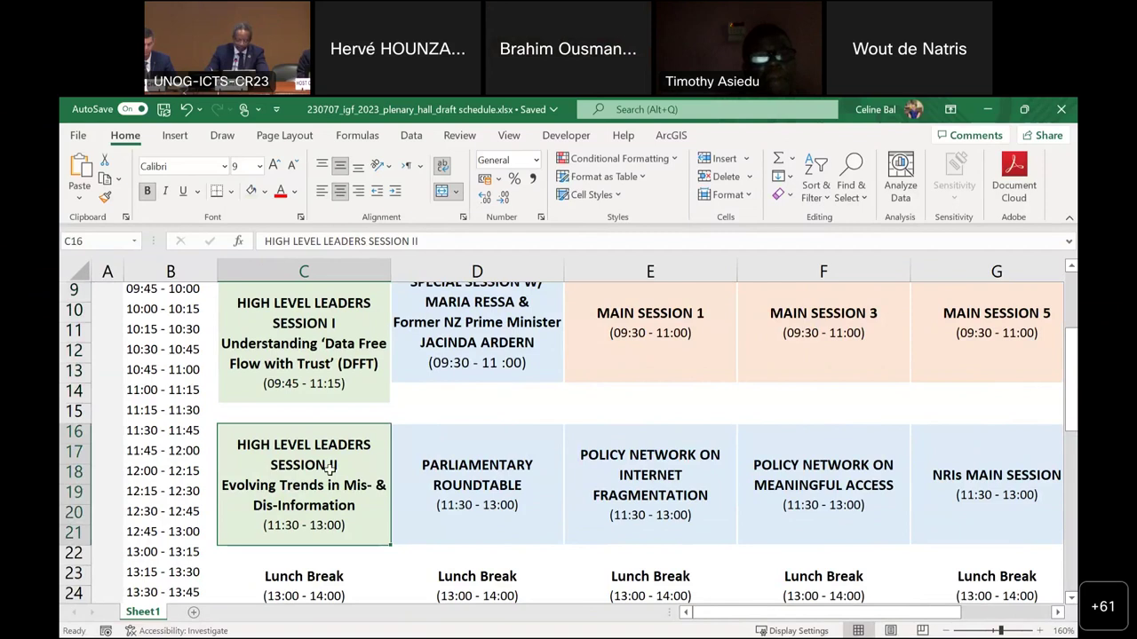
click(1071, 599)
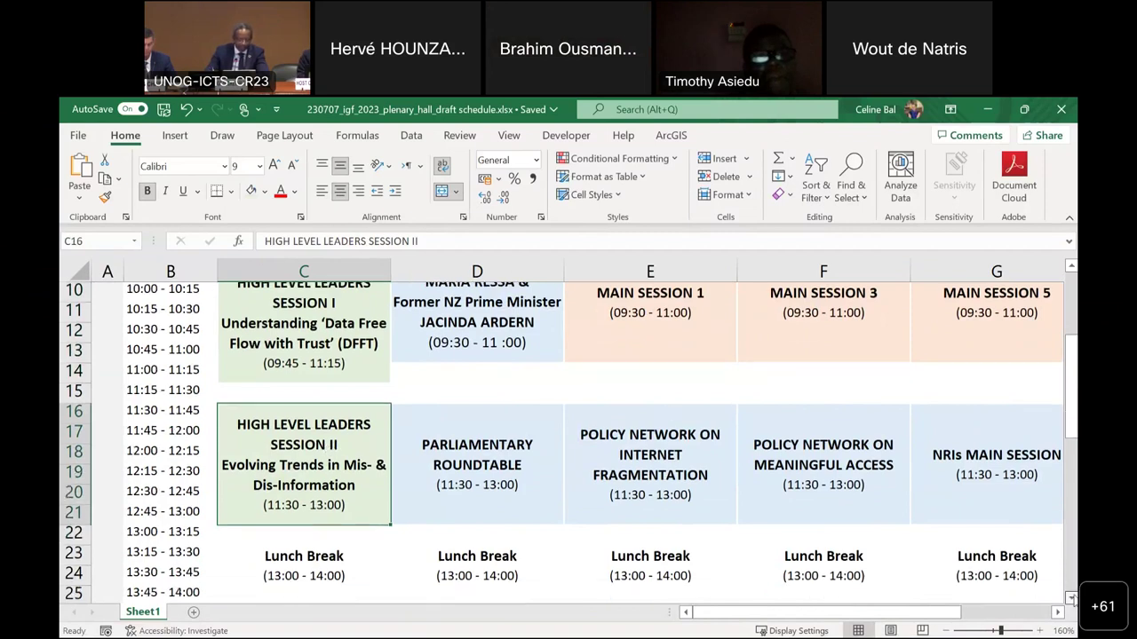
click(1071, 598)
click(372, 554)
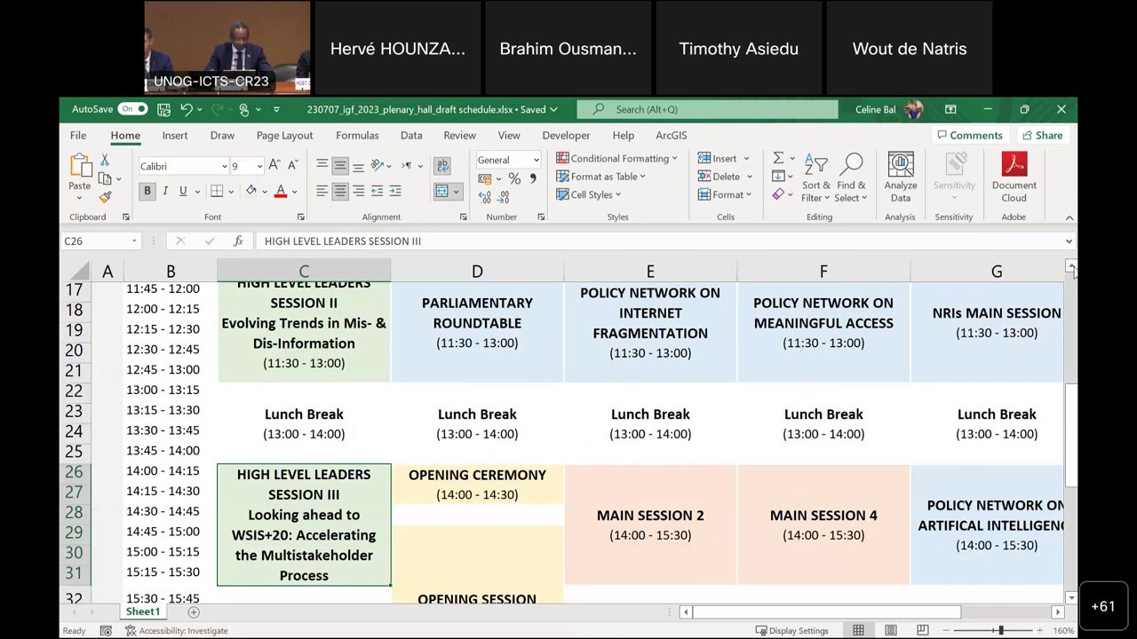
Step: Look through the schedule from the morning to the afternoon slots, including High Level Leaders Session IV and the Opening Session
scroll(1072, 269, up, 2)
scroll(1072, 269, up, 3)
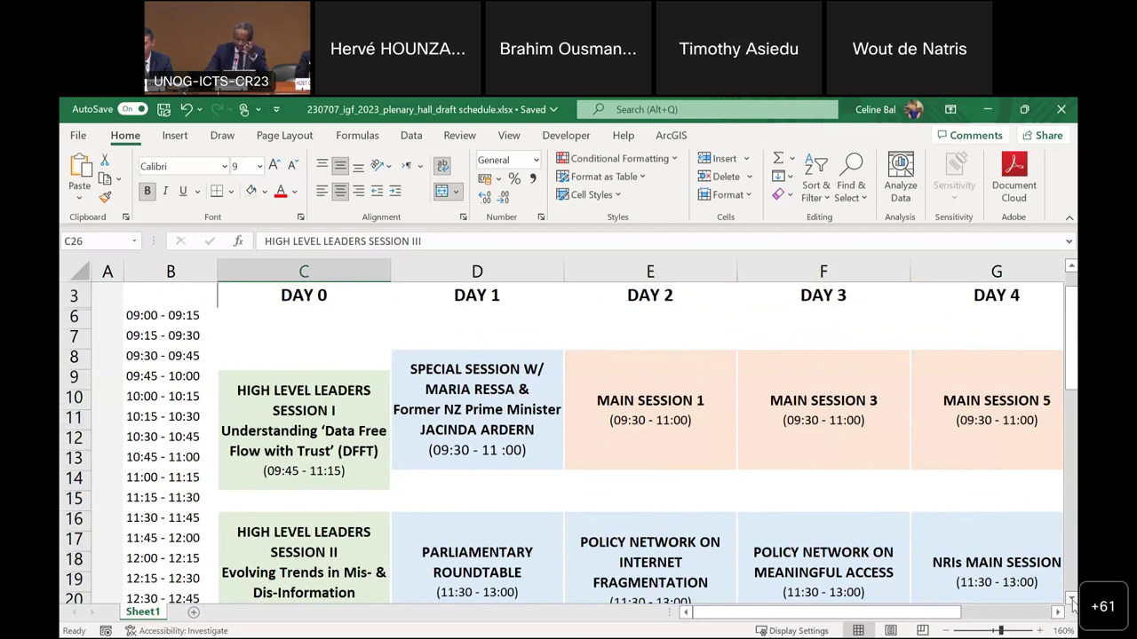
scroll(1072, 601, down, 3)
scroll(1072, 602, down, 4)
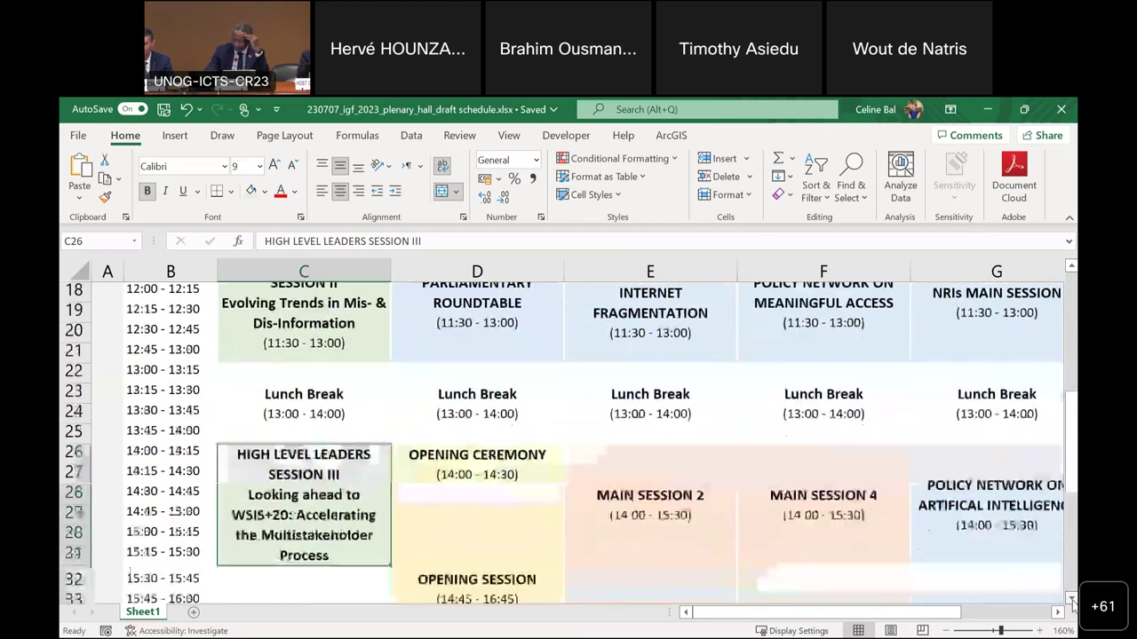
scroll(1072, 601, down, 1)
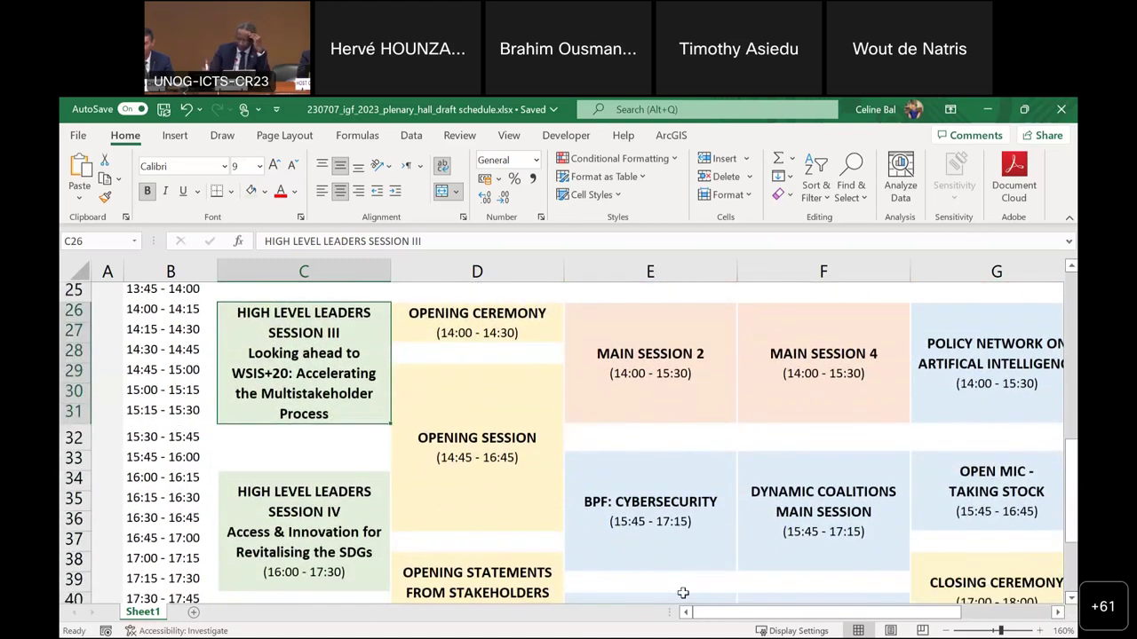
click(371, 552)
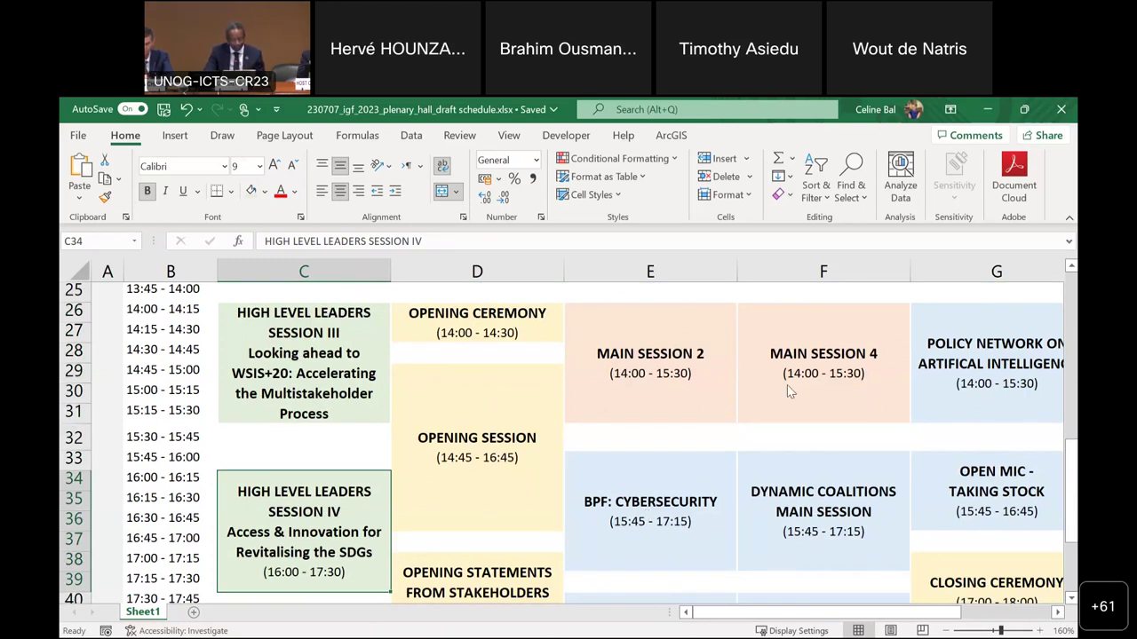
click(470, 419)
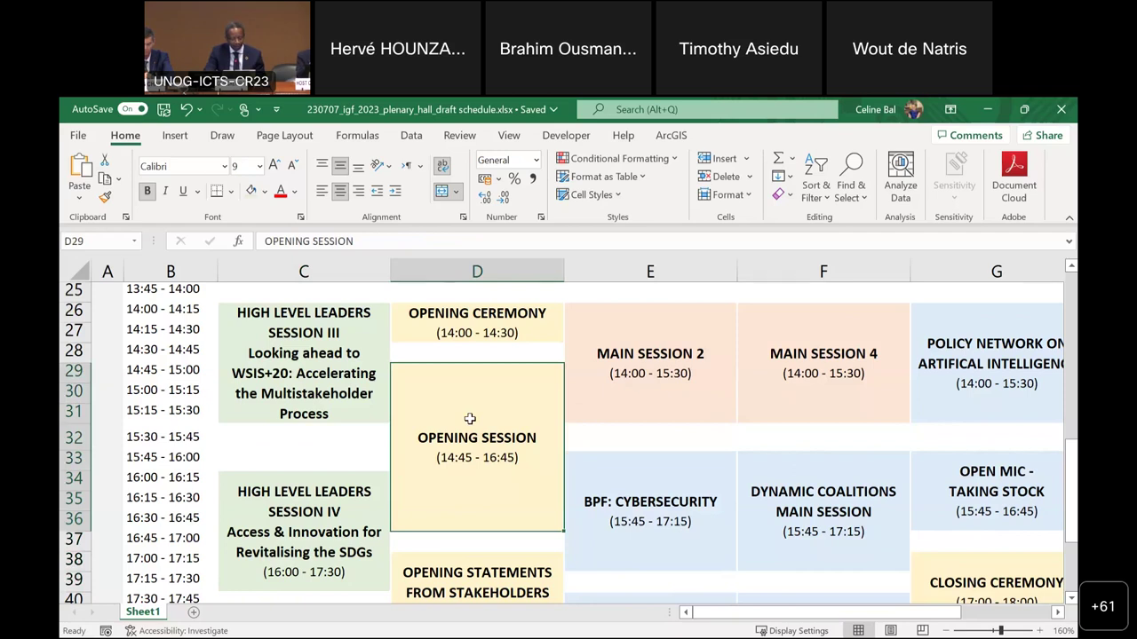
Step: Examine the Day 1 morning special session and the morning slots around it in the plenary schedule
scroll(470, 418, up, 8)
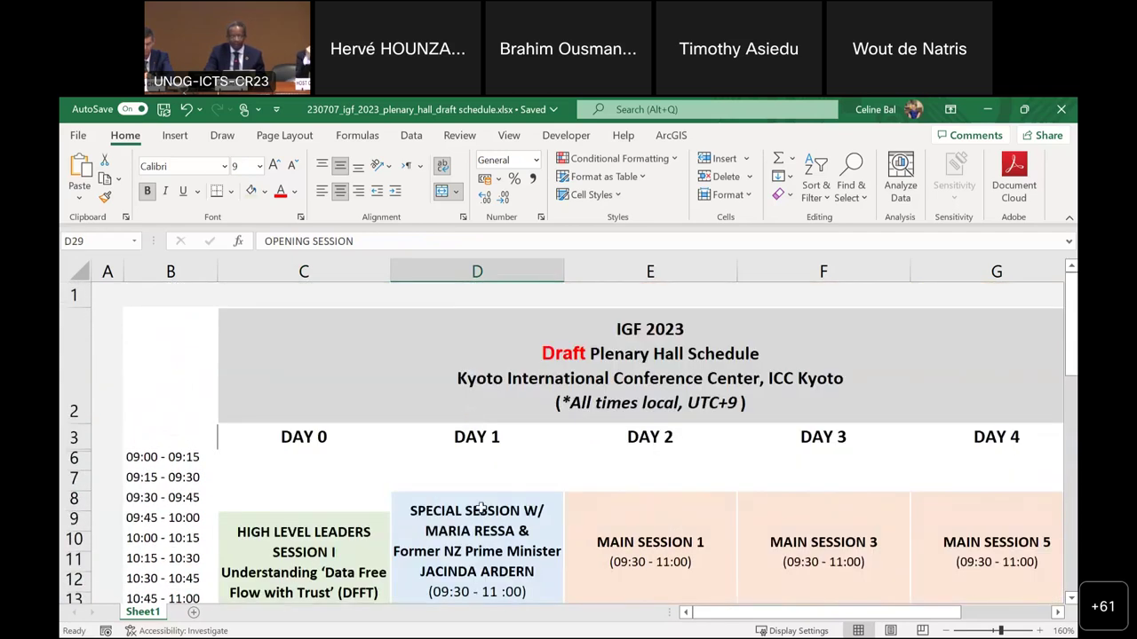
click(480, 509)
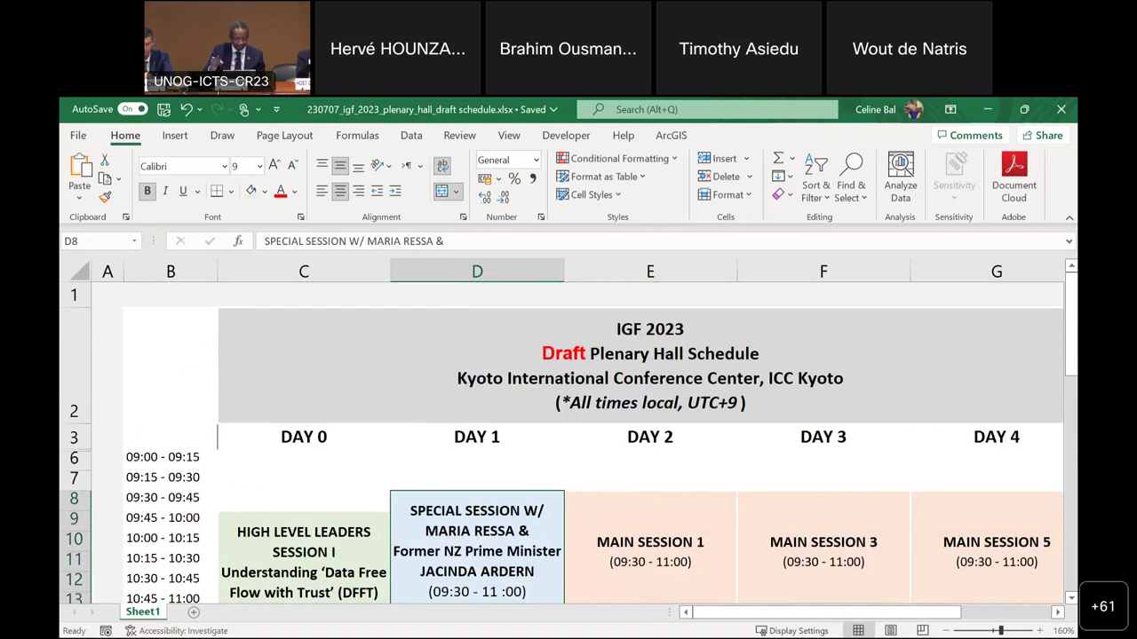
click(1071, 598)
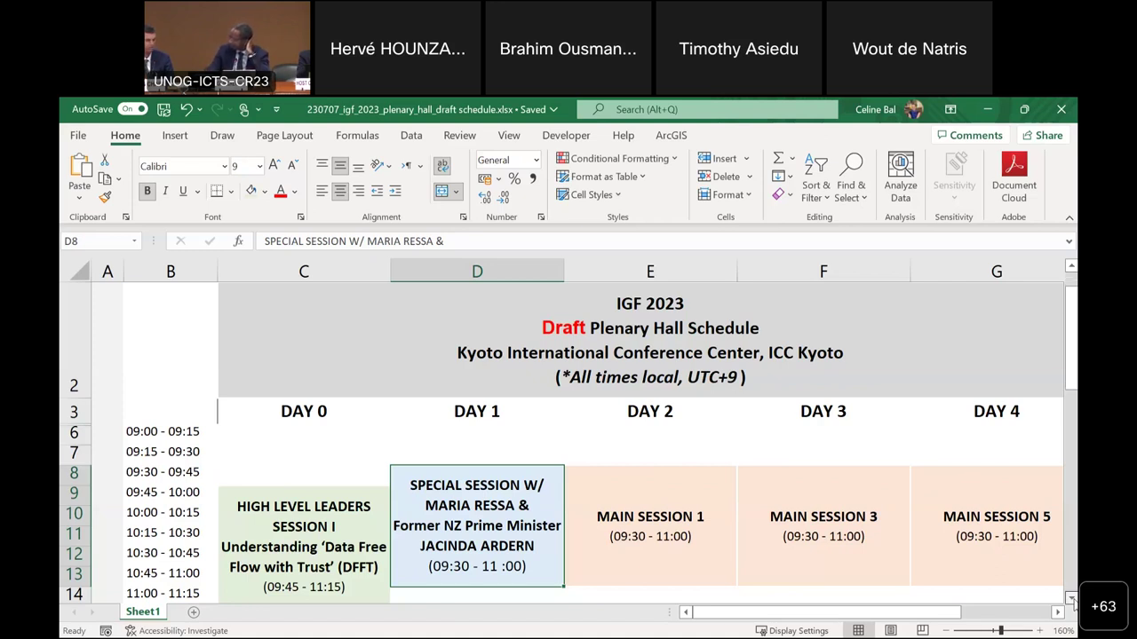
click(1072, 600)
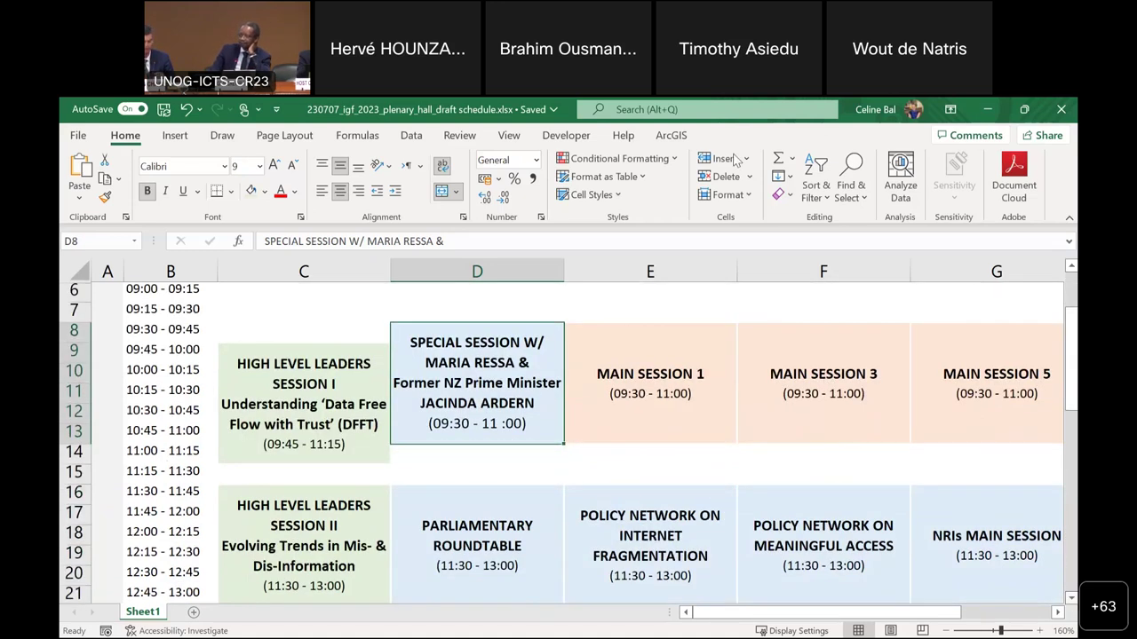